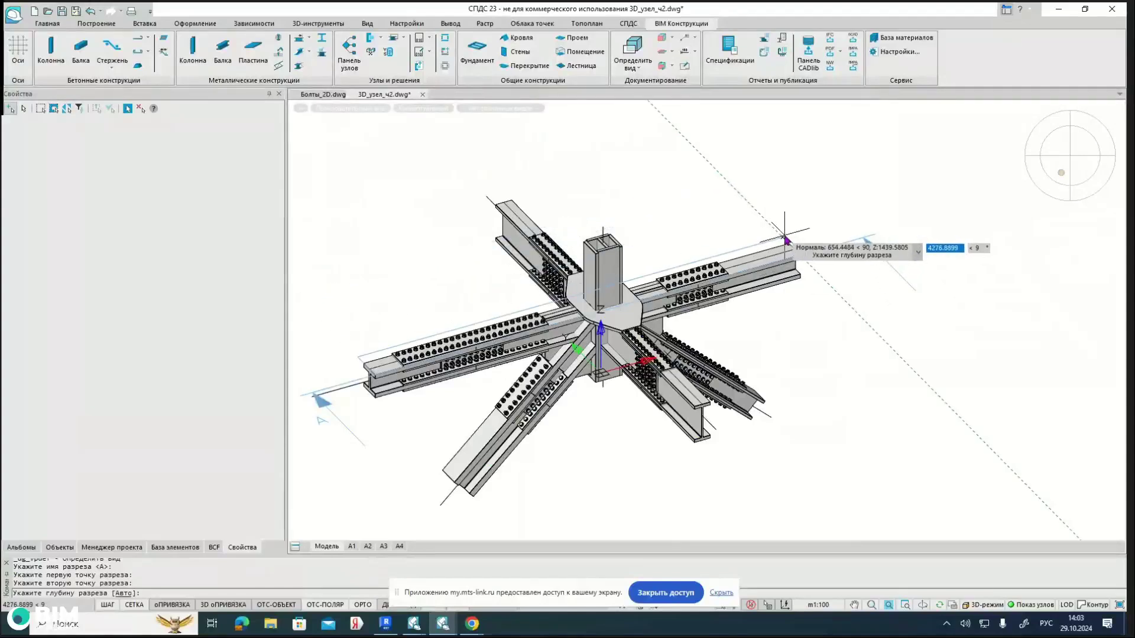
Step: Finish section A along the long horizontal beams with a depth of about 654 and a height of about 8886
click(786, 240)
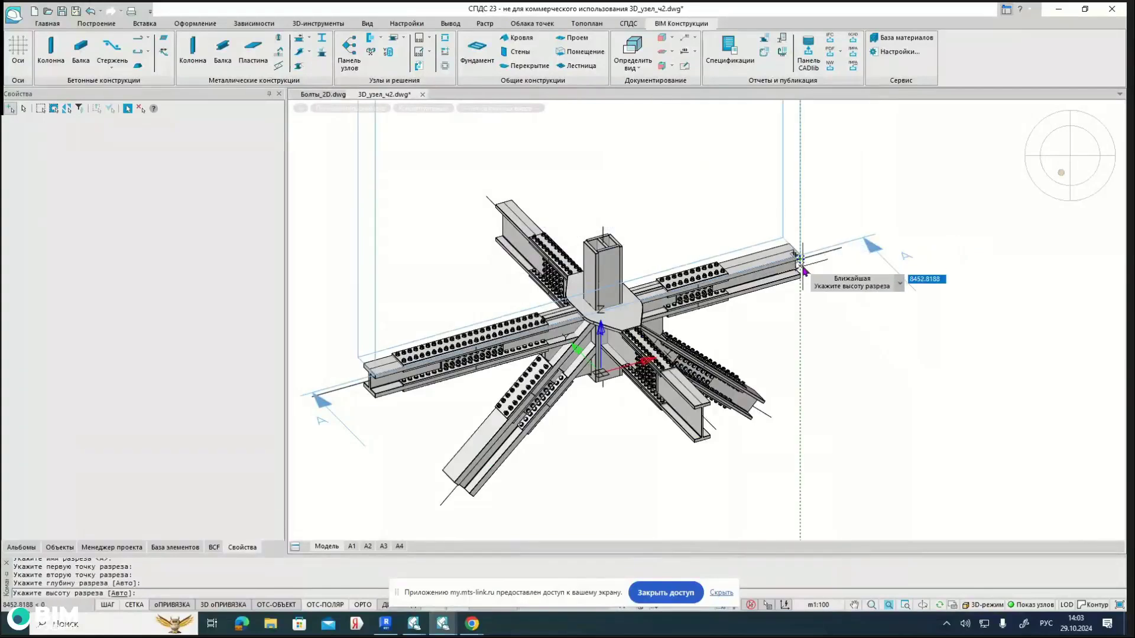
scroll(787, 260, down, 3)
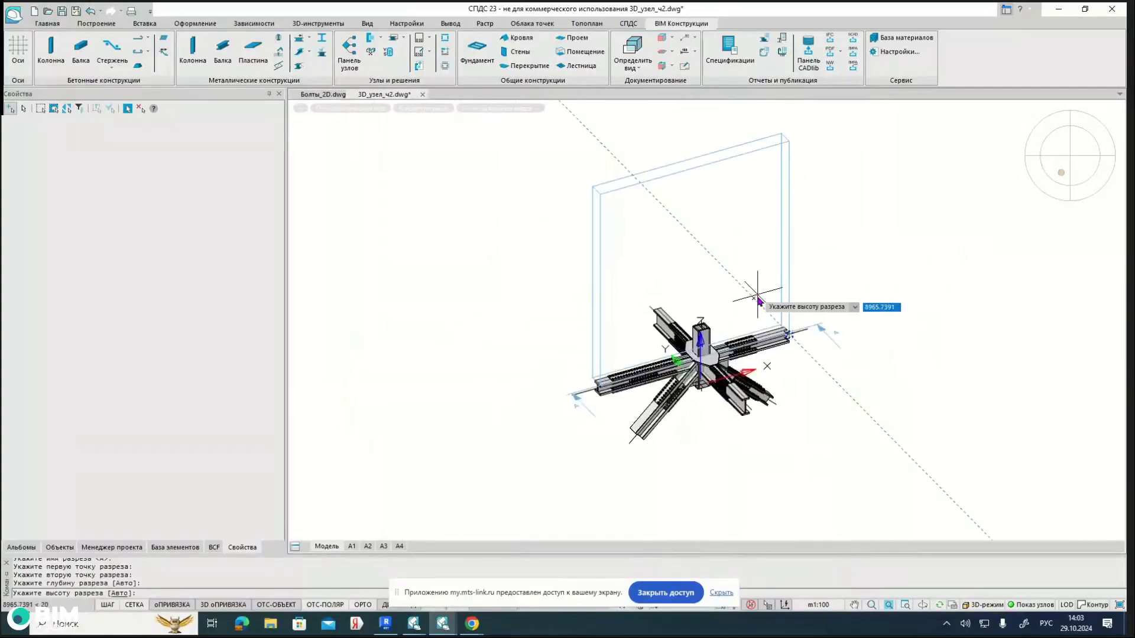
click(789, 284)
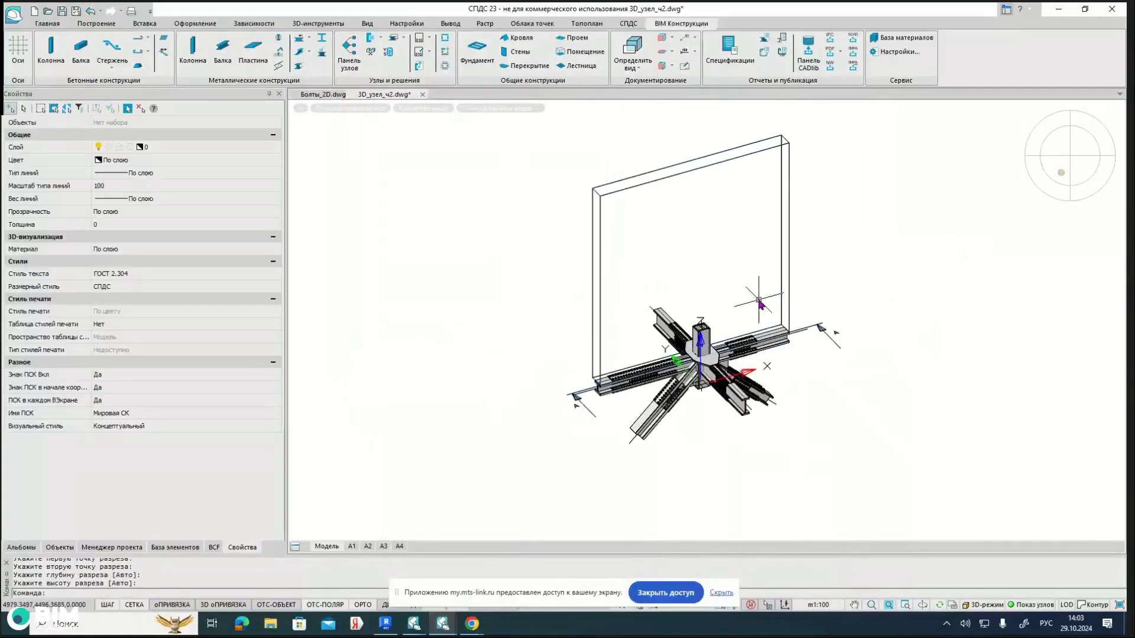
Step: Select the section box and stretch its base down below the node, to a base Z of about -2033
click(790, 282)
middle_drag(709, 290, 741, 270)
scroll(704, 379, up, 2)
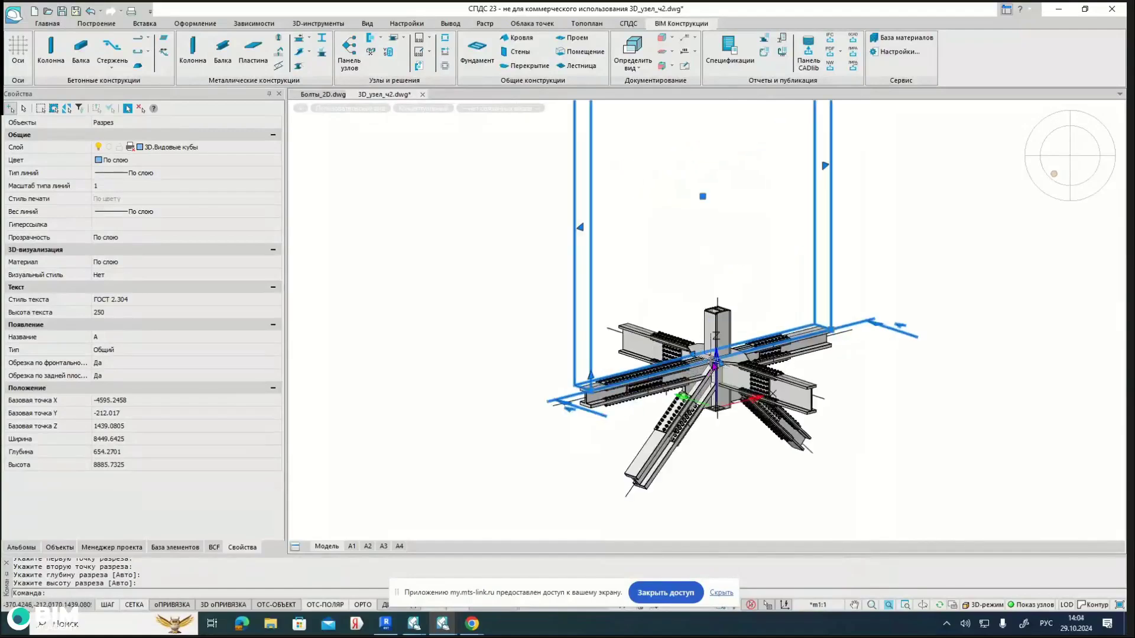
click(714, 360)
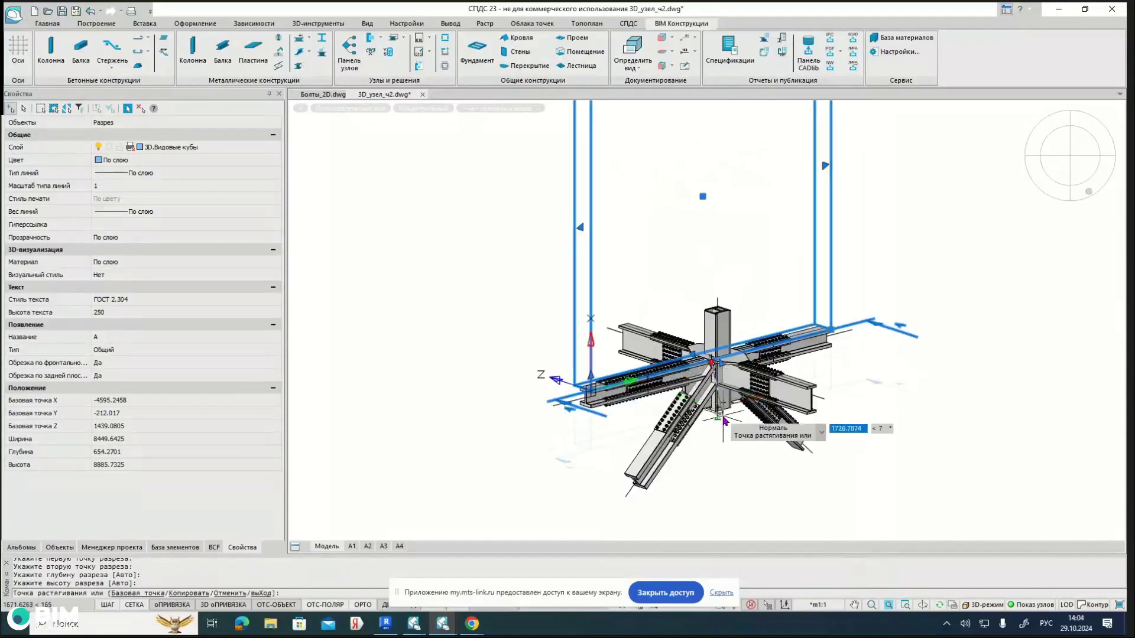
click(732, 484)
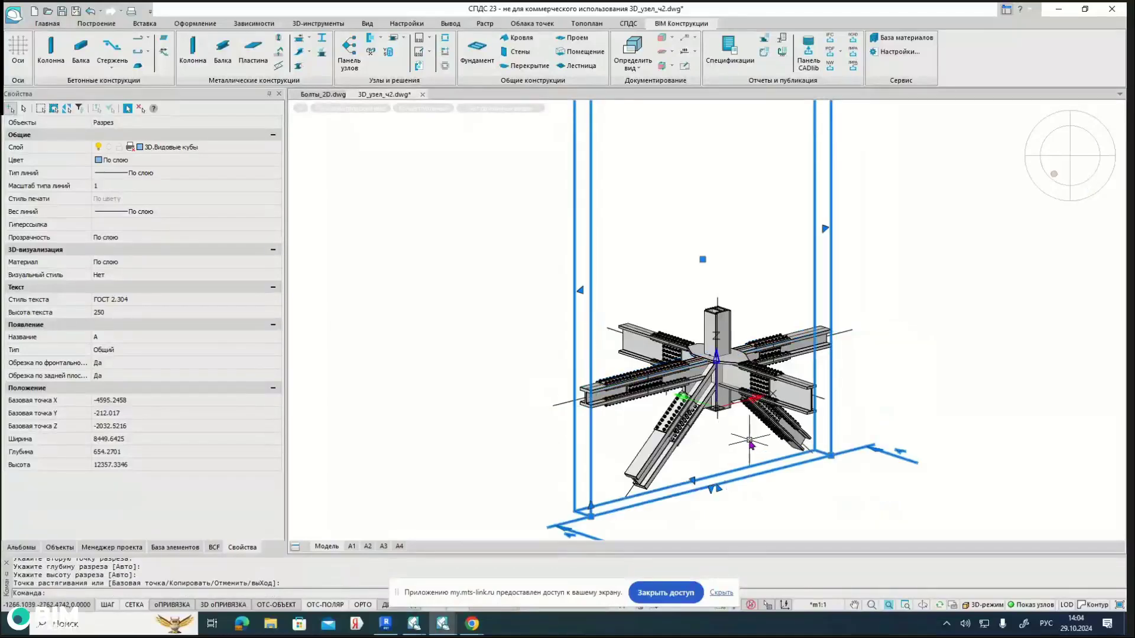
Step: Lower the top of the section box to just above the column, for a total height of about 5073
mouse_move(746, 441)
shift+middle_down()
mouse_move(639, 442)
mouse_move(700, 253)
shift+middle_up()
scroll(700, 253, down, 3)
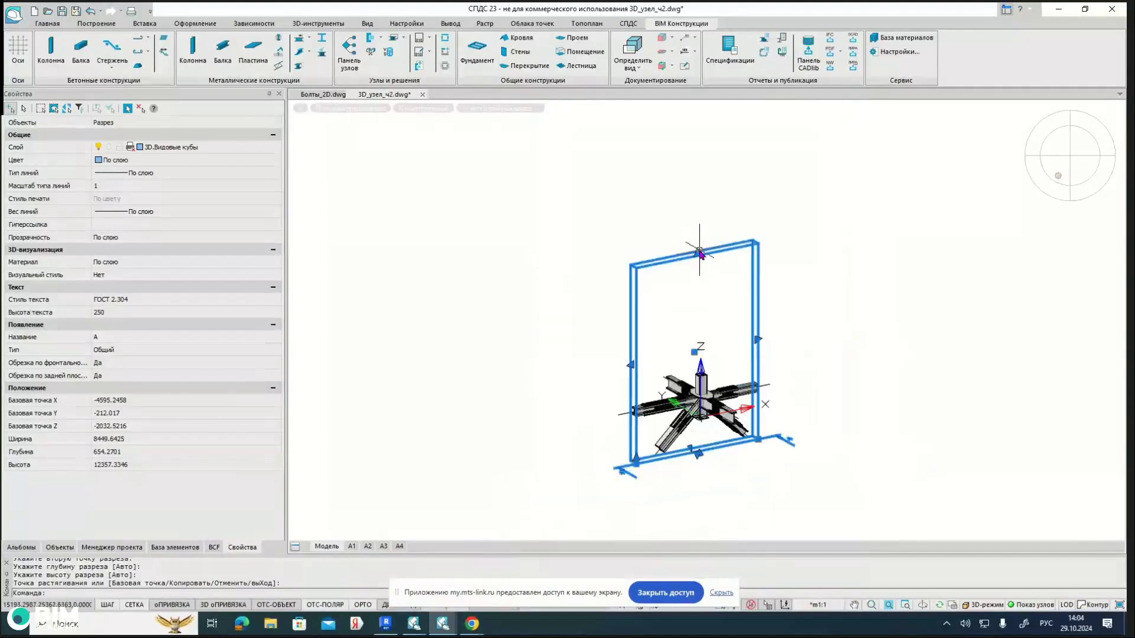
click(697, 255)
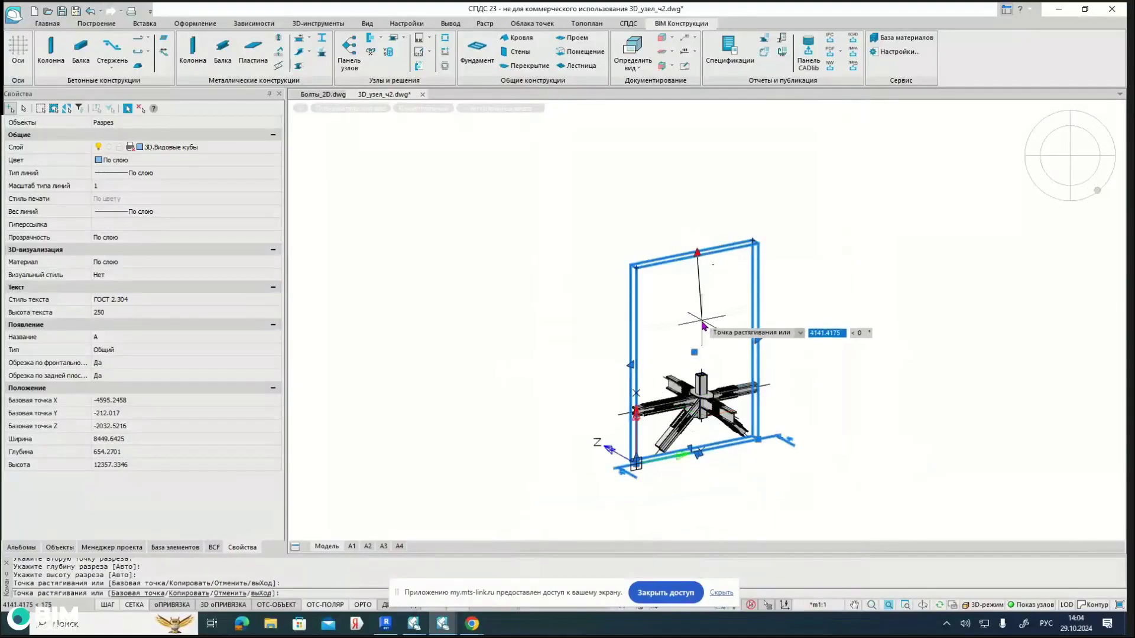
scroll(699, 370, up, 3)
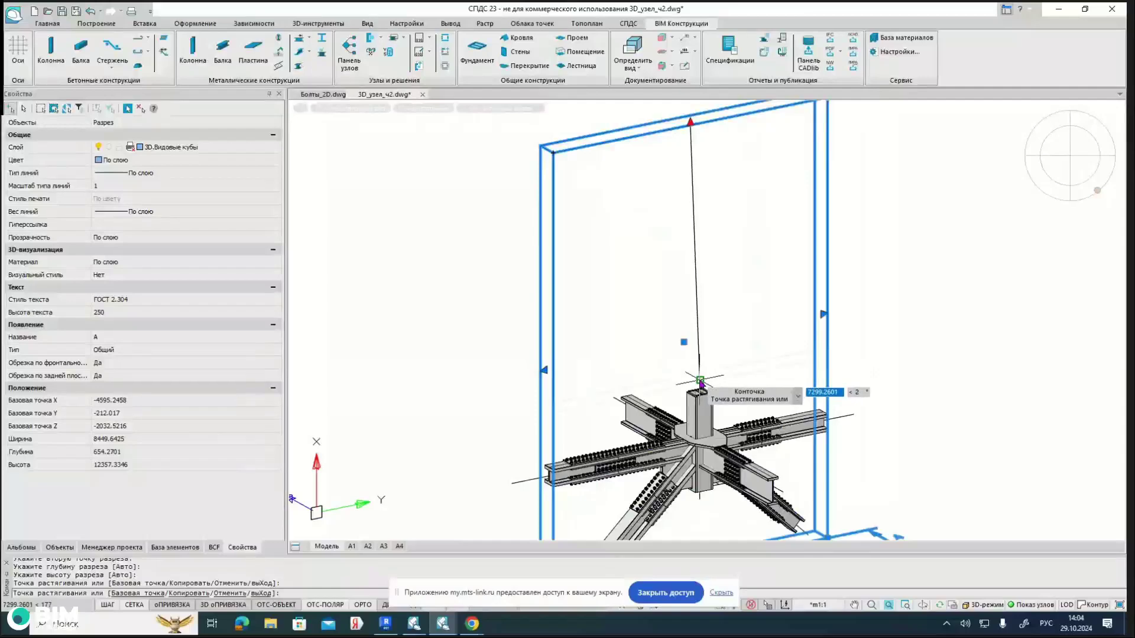
scroll(695, 343, down, 3)
click(680, 309)
Step: Move the section's front boundary just beyond the edge of the horizontal beam, for a depth of about 696
shift+middle_drag(670, 302, 694, 262)
scroll(676, 323, up, 2)
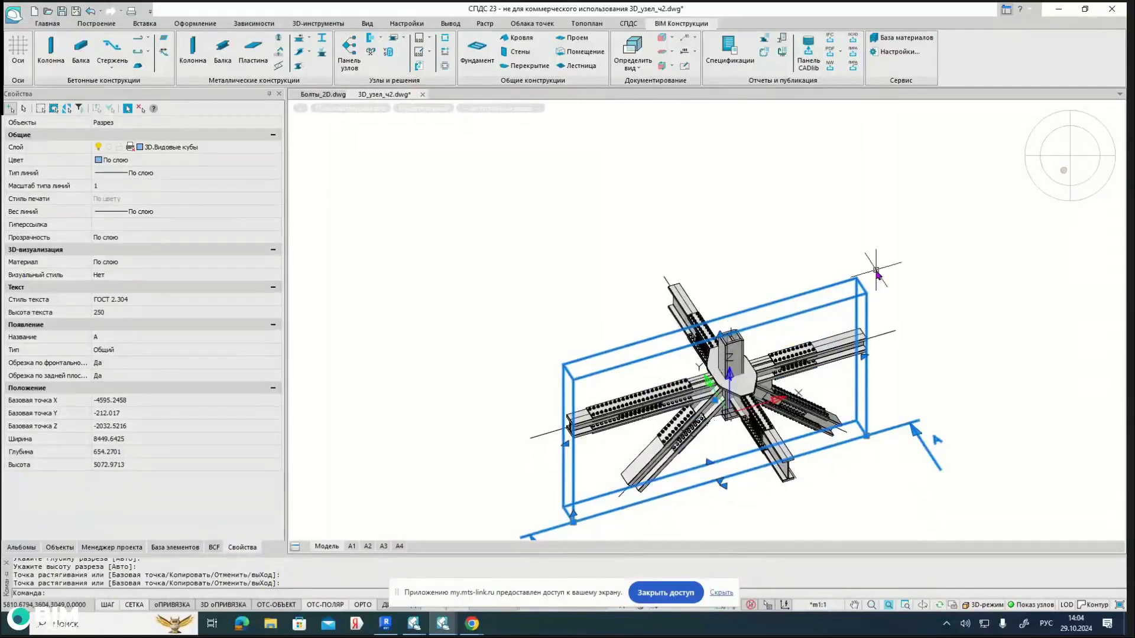
shift+middle_drag(881, 233, 871, 238)
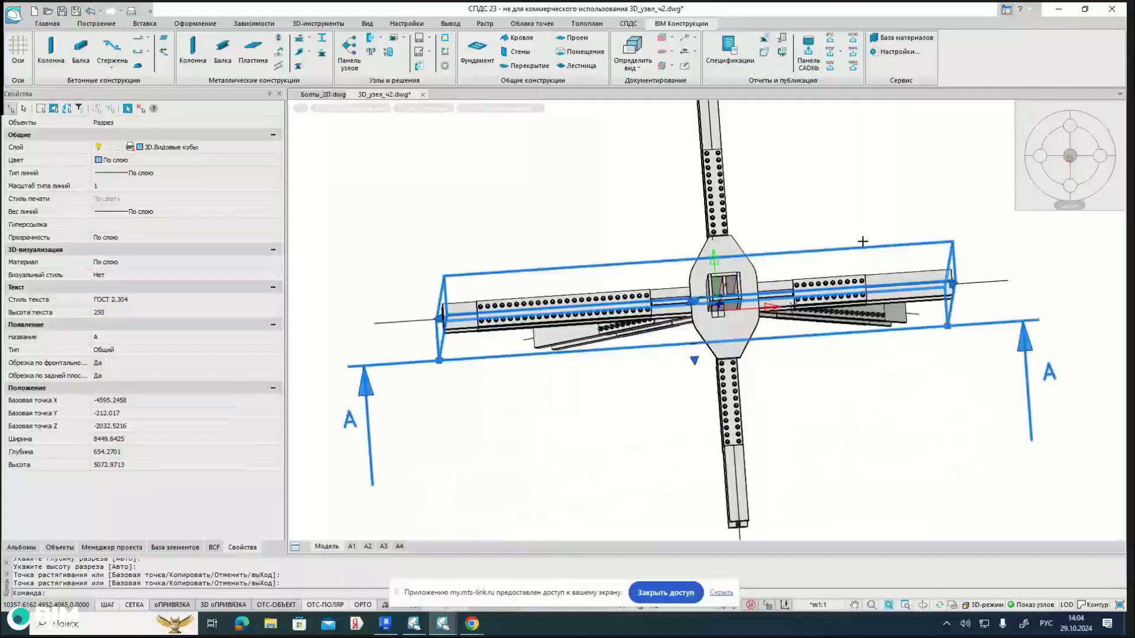
scroll(698, 304, up, 6)
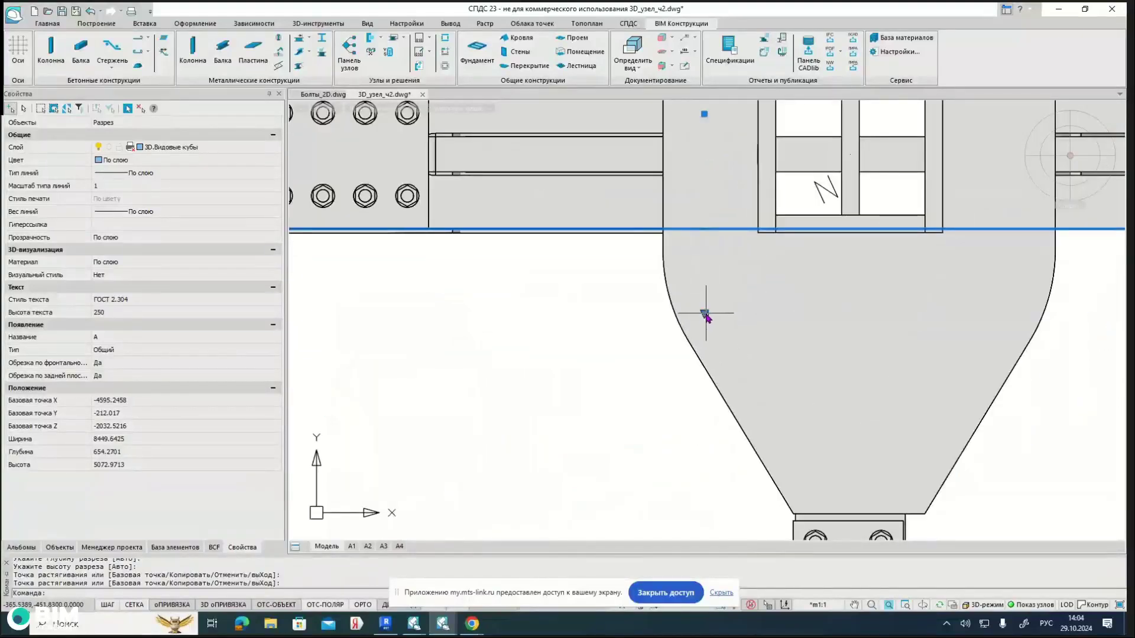
click(704, 314)
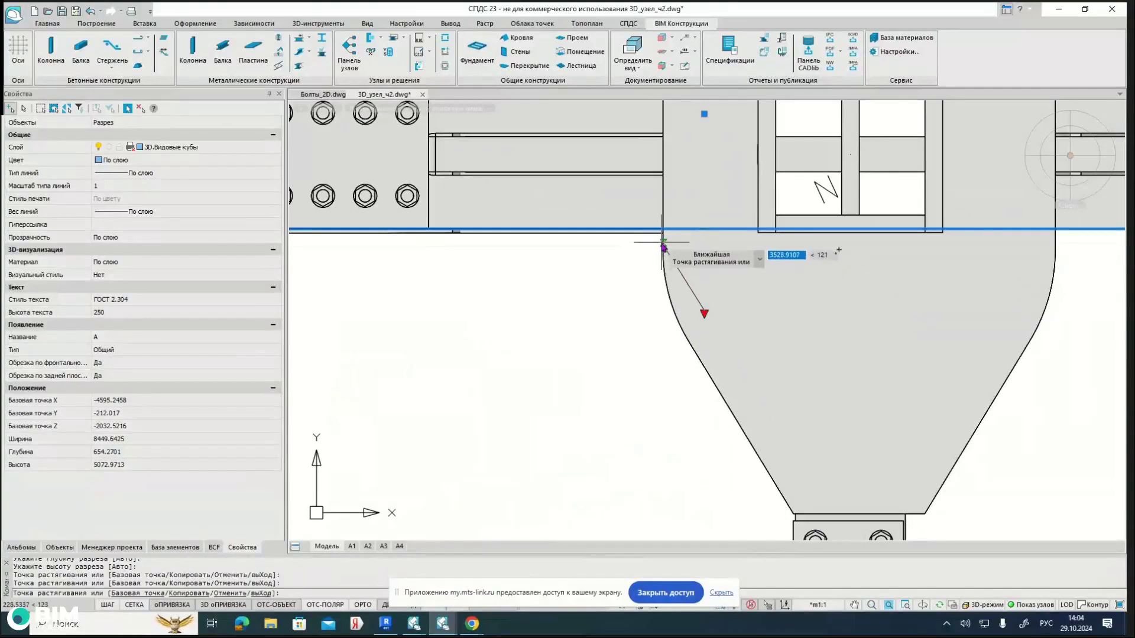
scroll(663, 247, up, 2)
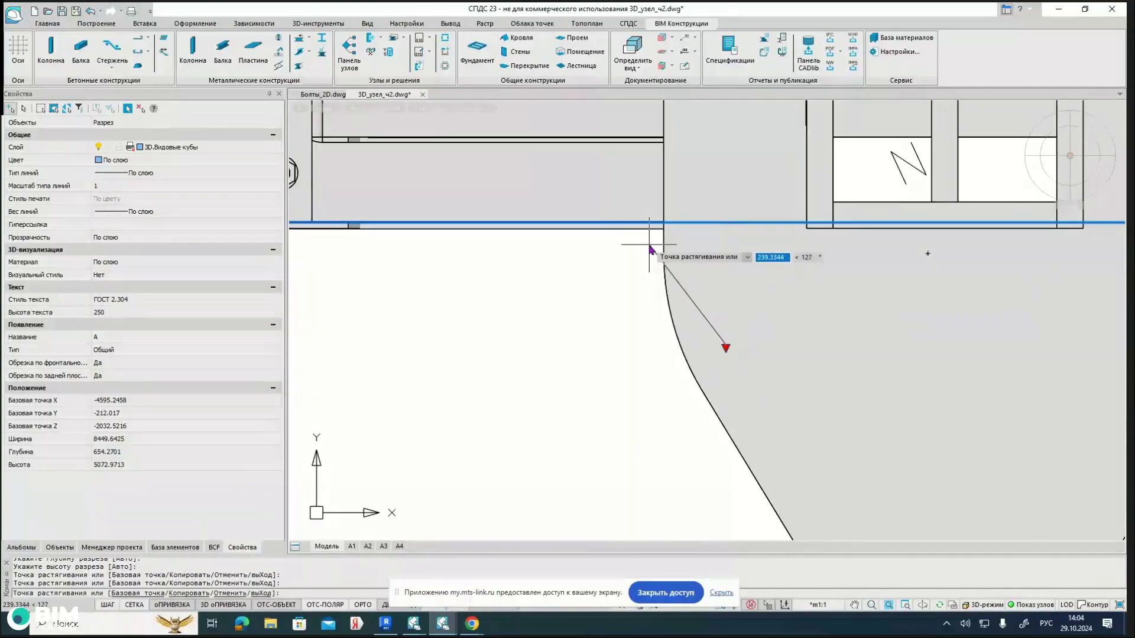
click(650, 245)
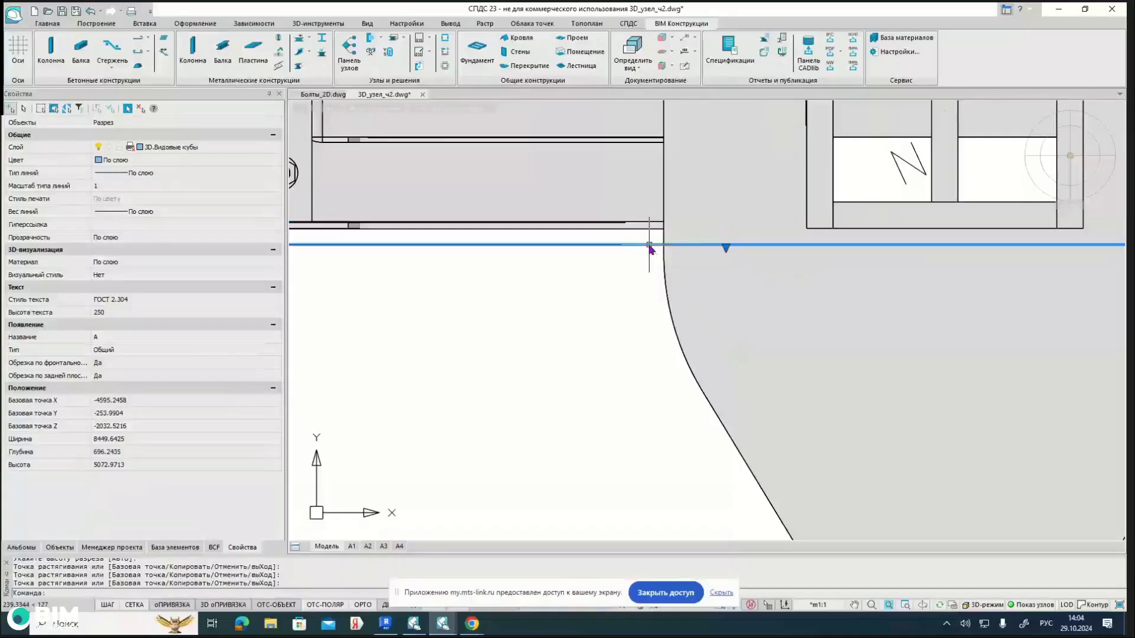
Step: Examine the resized section box around the node from above and in 3D
scroll(654, 246, down, 5)
scroll(936, 216, up, 2)
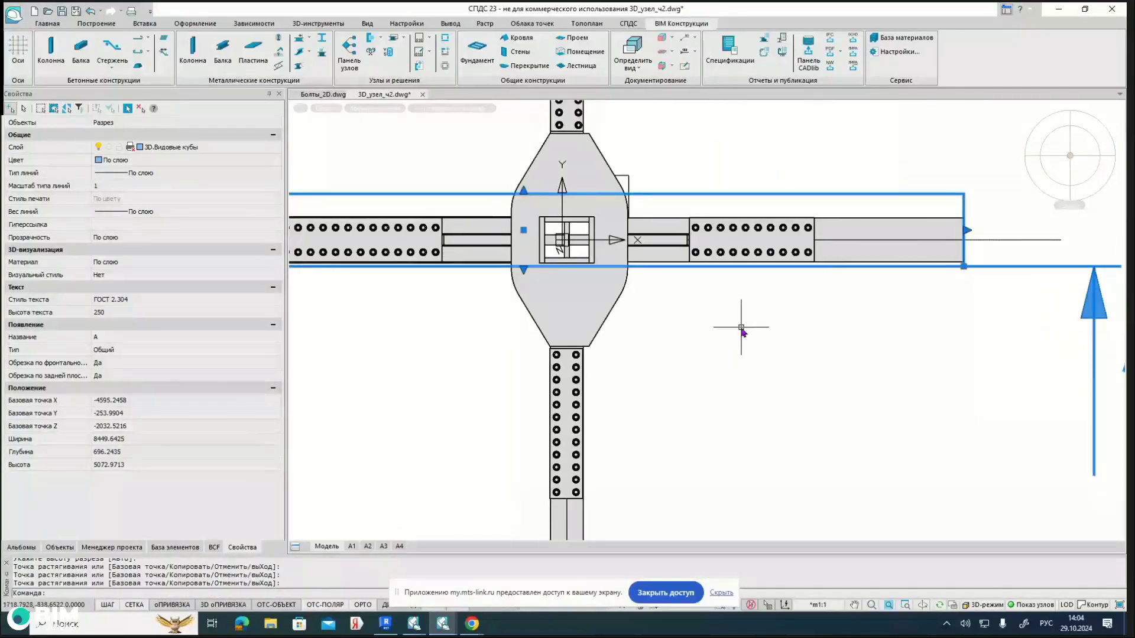
scroll(738, 325, down, 4)
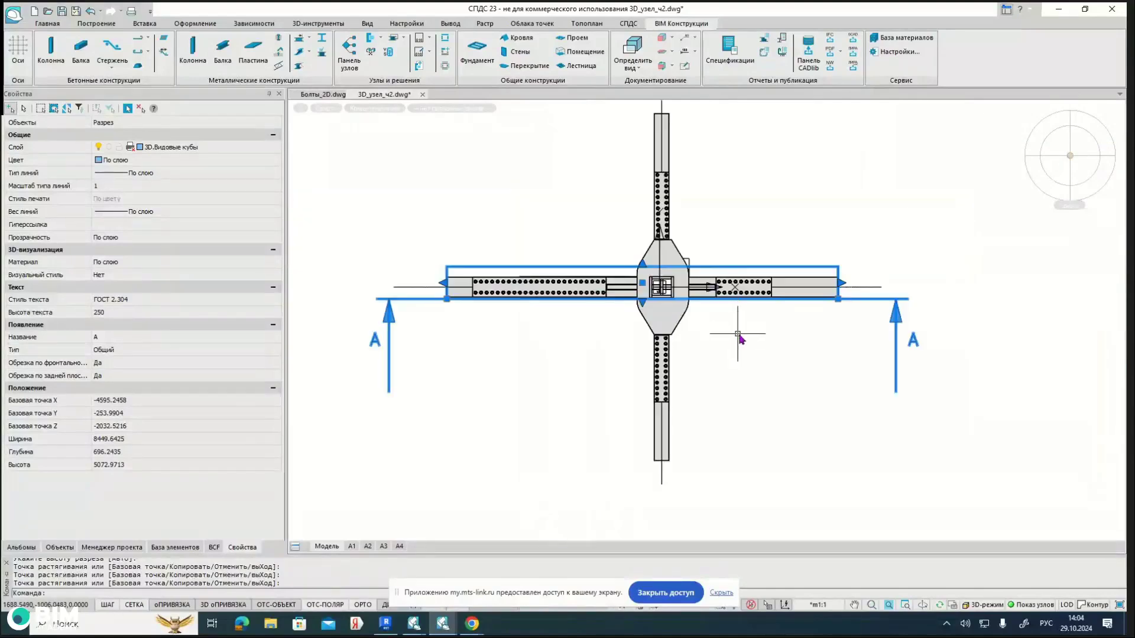
shift+middle_drag(740, 344, 774, 237)
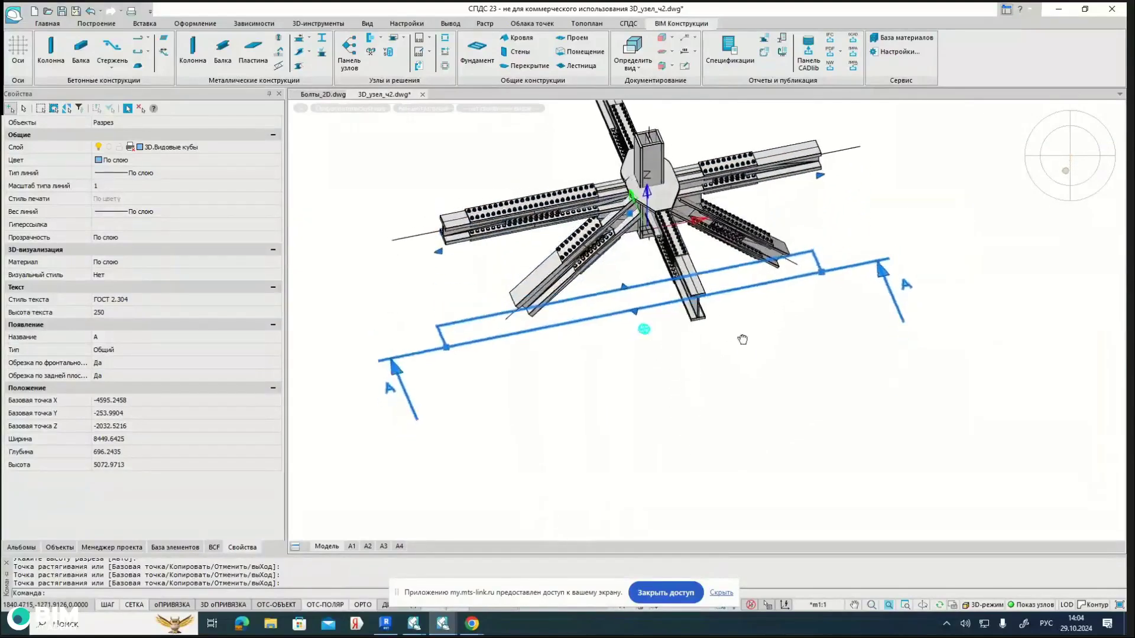
scroll(745, 354, down, 5)
middle_drag(769, 421, 735, 418)
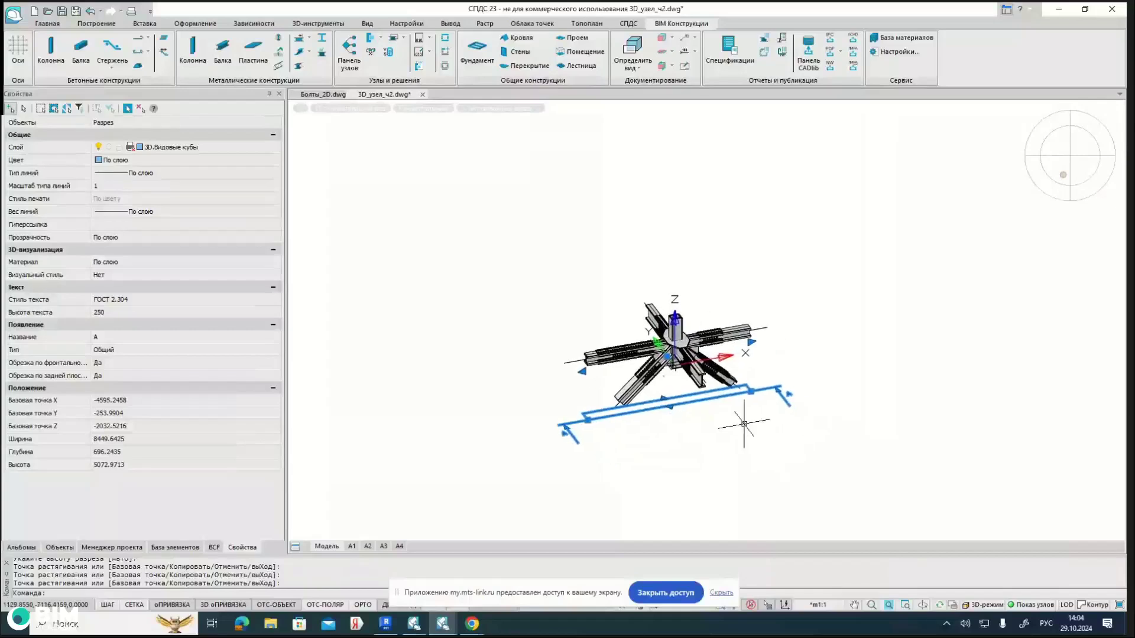
scroll(725, 433, up, 2)
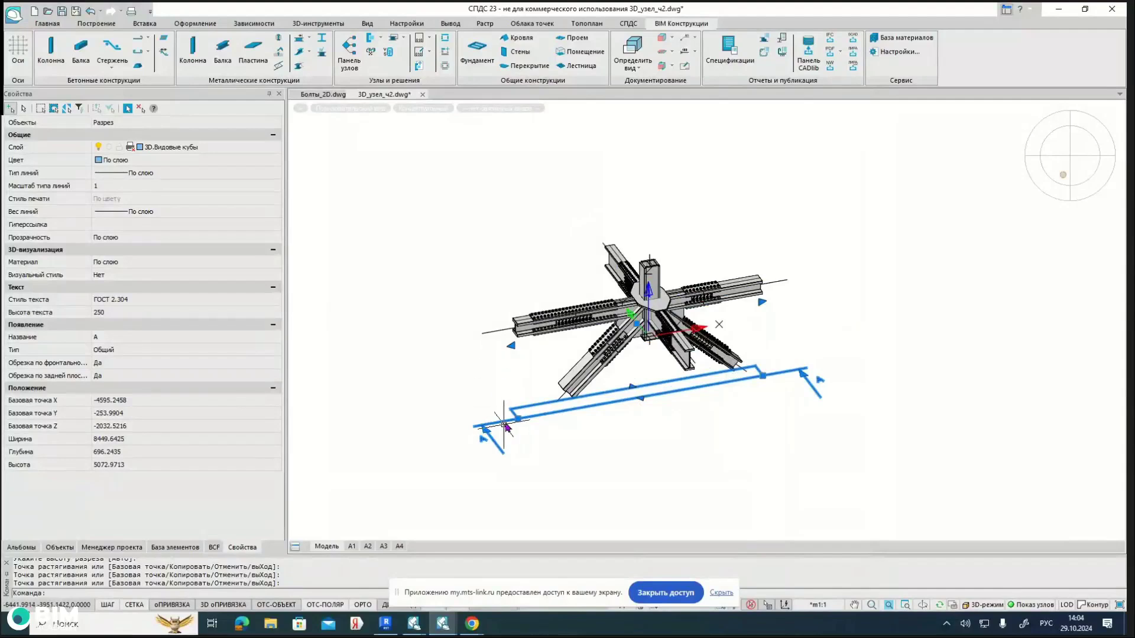
middle_drag(424, 405, 372, 414)
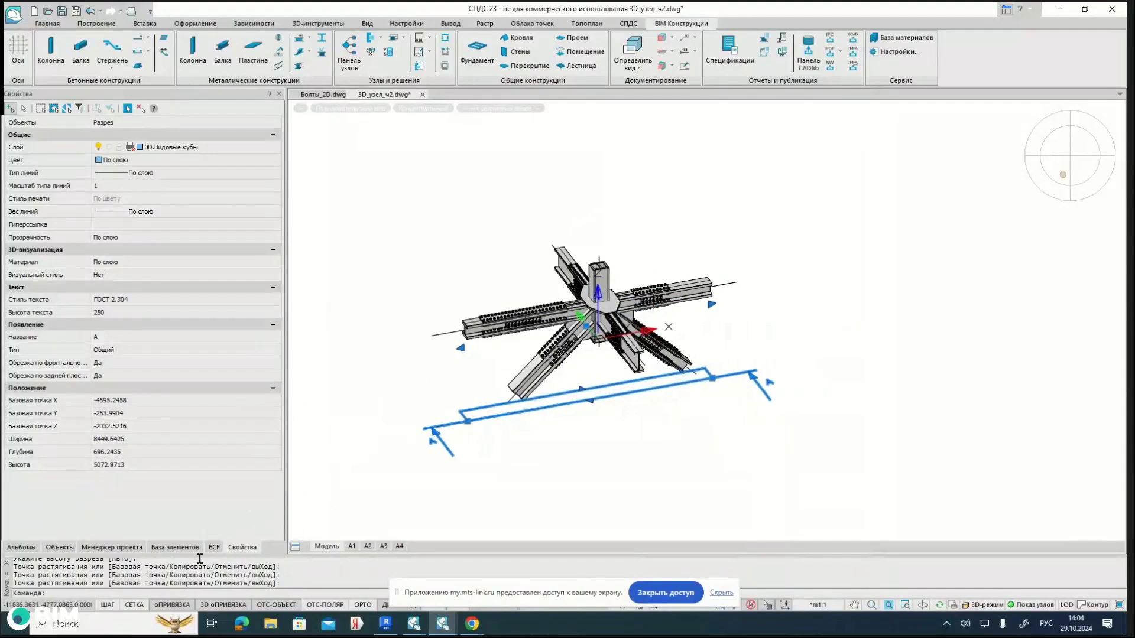
Step: Regenerate the drawing with REGEN to refresh the section box, and deselect the section
click(179, 593)
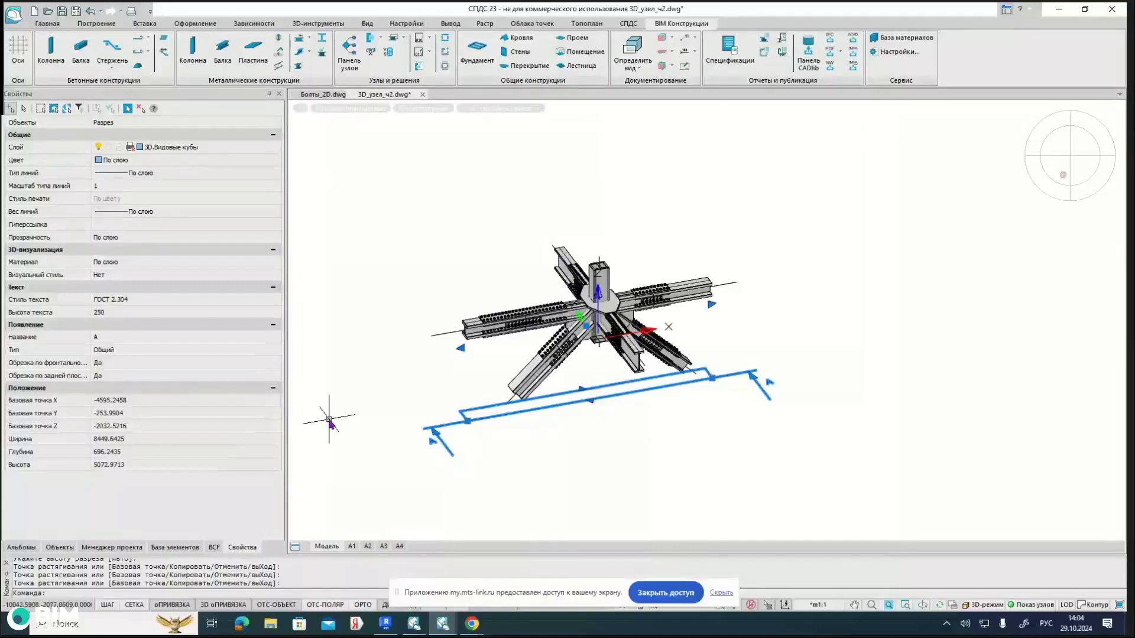
text(_)
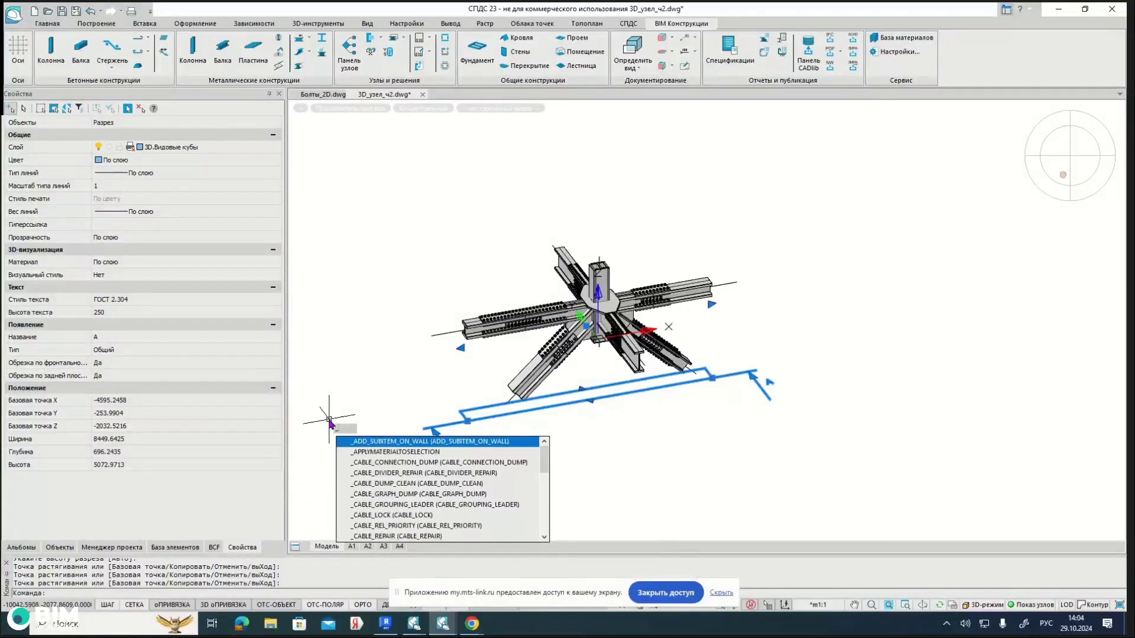
key(alt+shift)
text(rege)
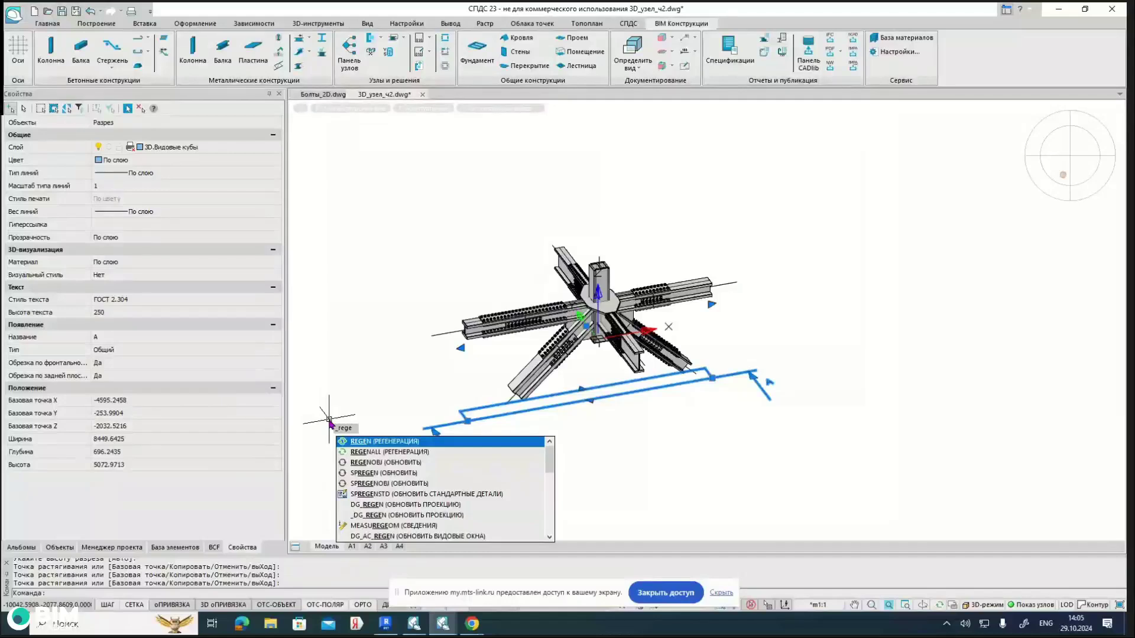
key(Return)
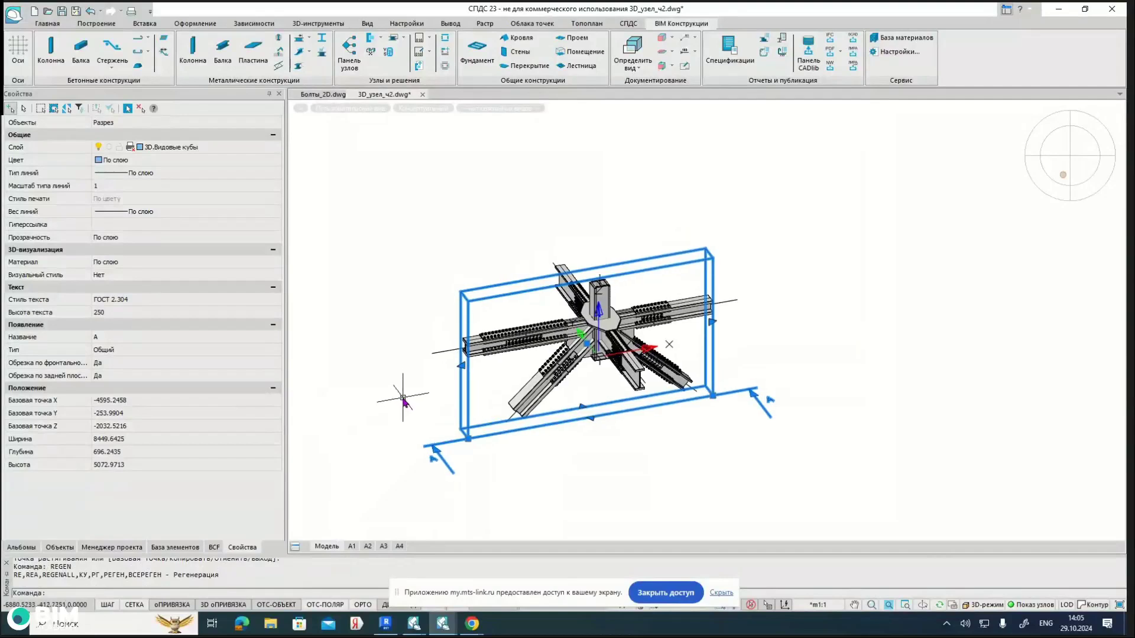
key(Escape)
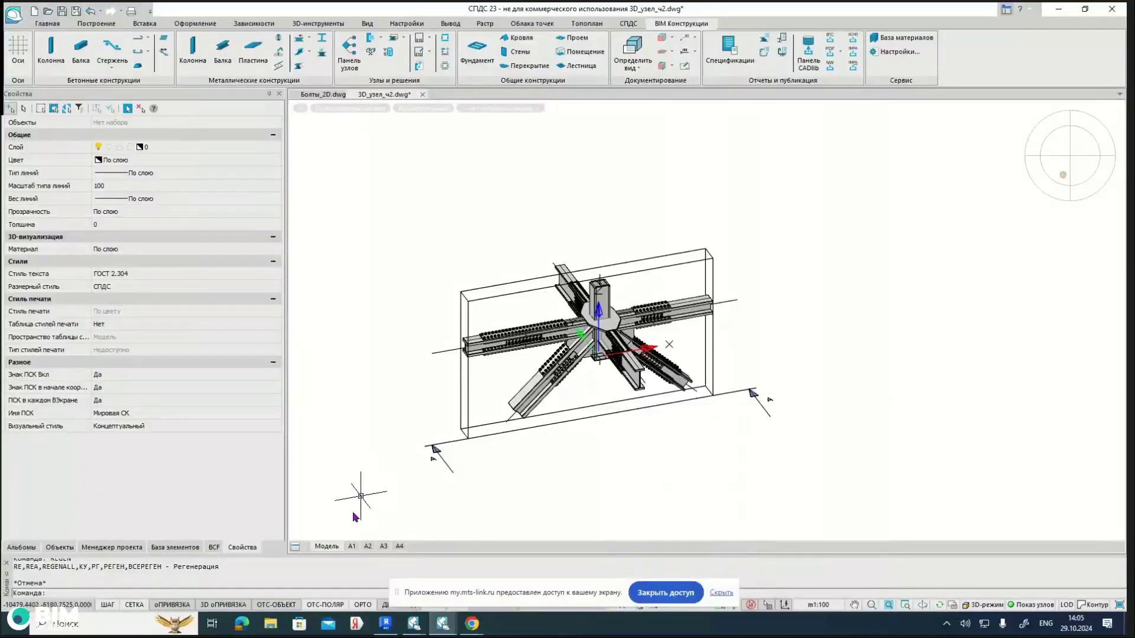
Step: On sheet A1, set up a front-view projection of section A with an on-screen insertion point and a 1:20 scale
click(352, 547)
middle_drag(660, 278, 598, 293)
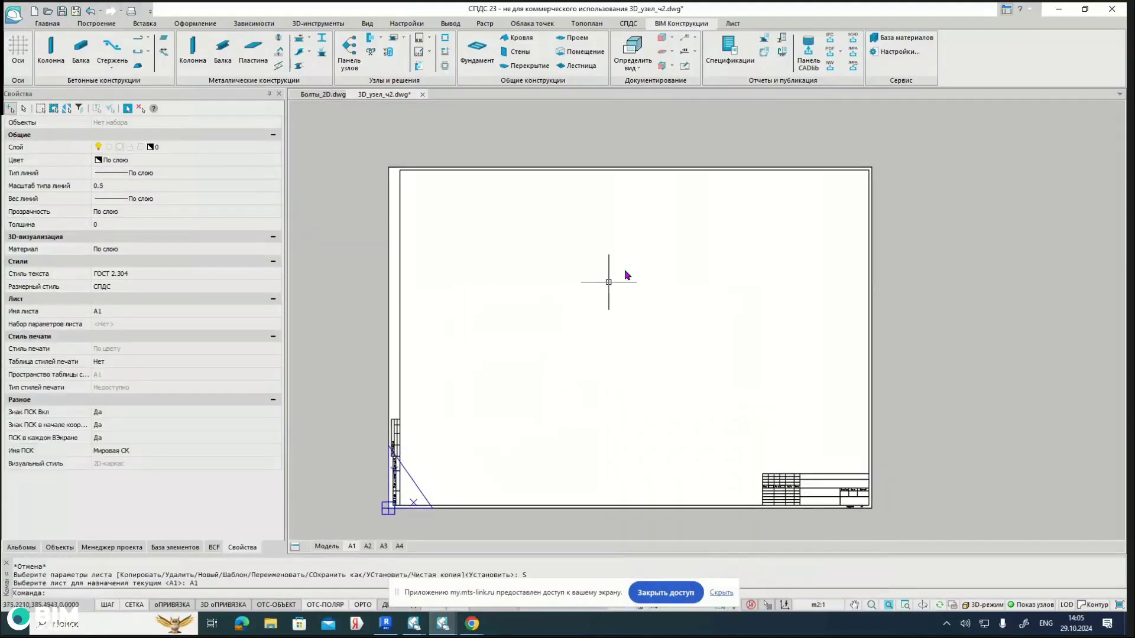
click(674, 39)
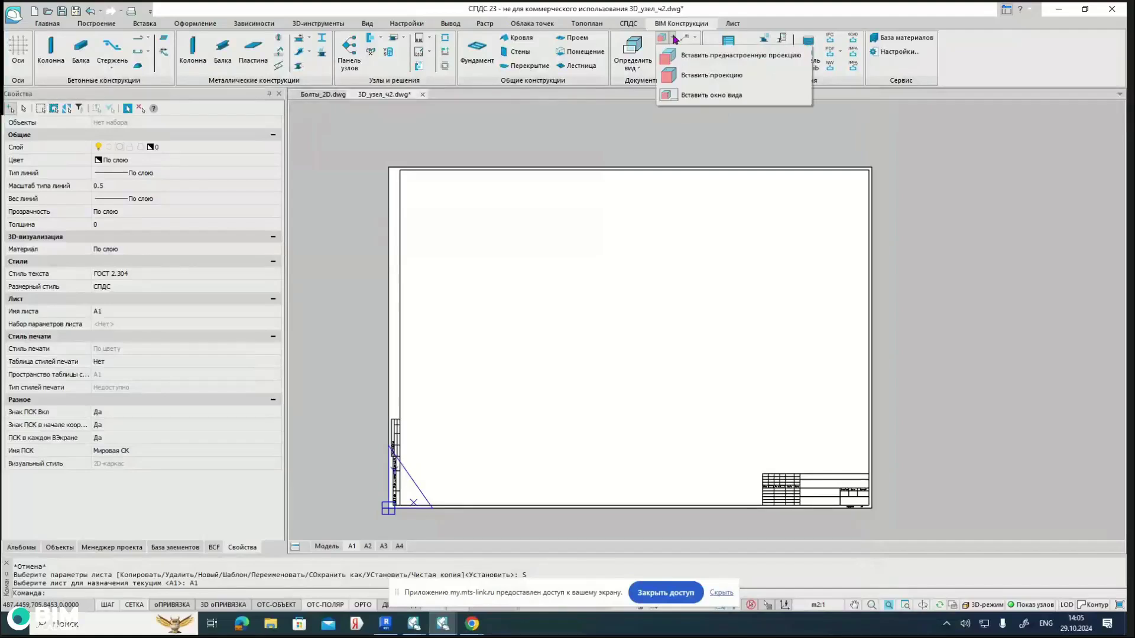
click(742, 75)
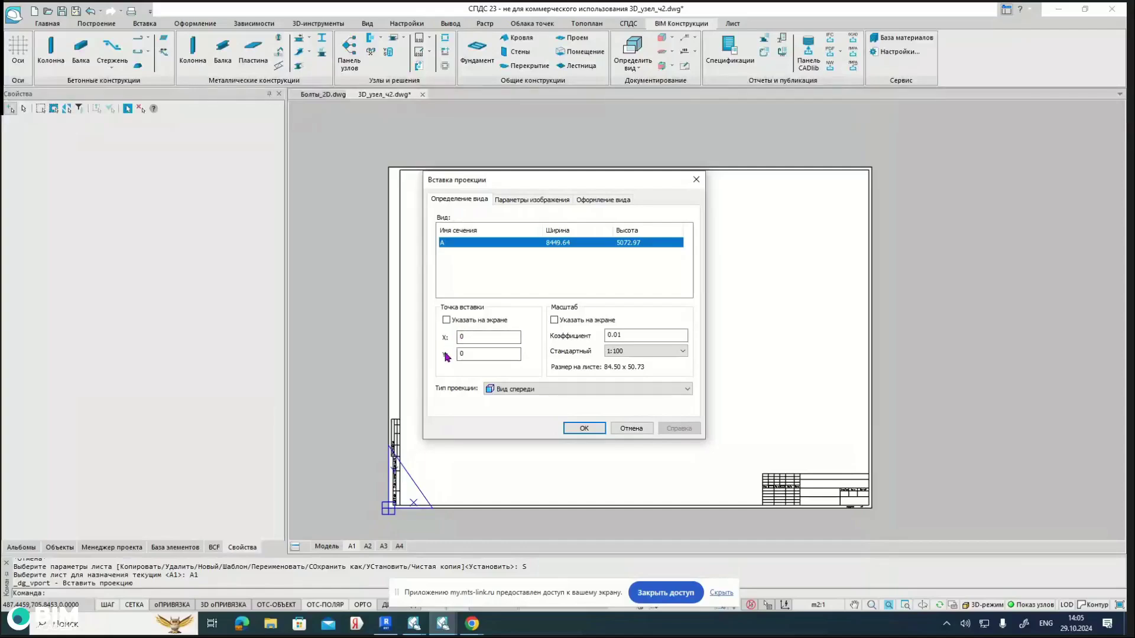
click(473, 321)
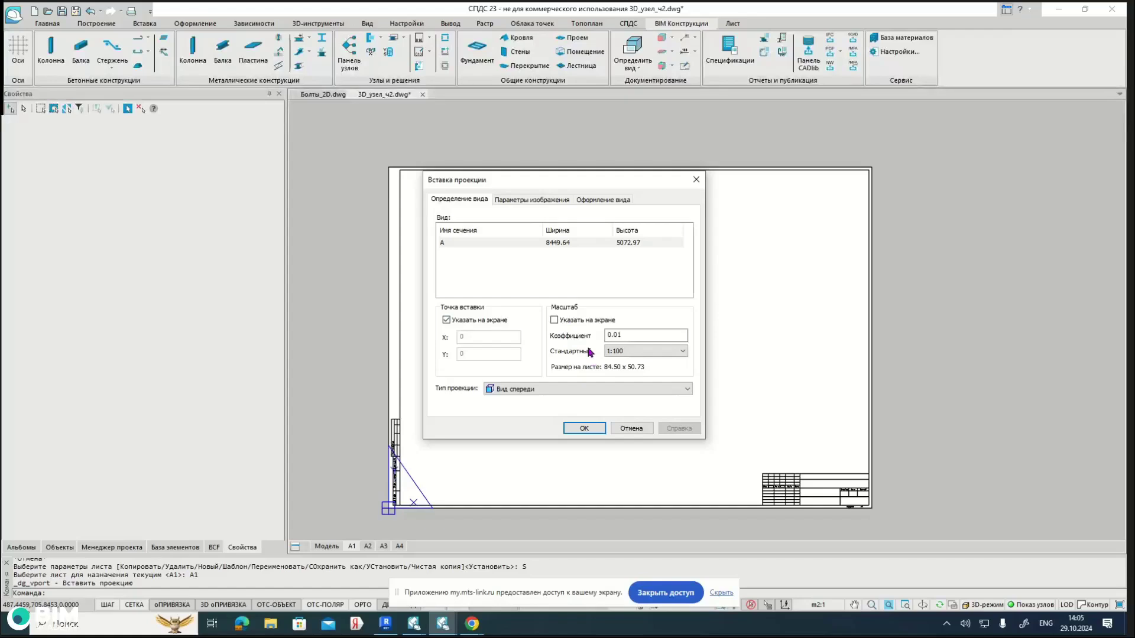
click(682, 352)
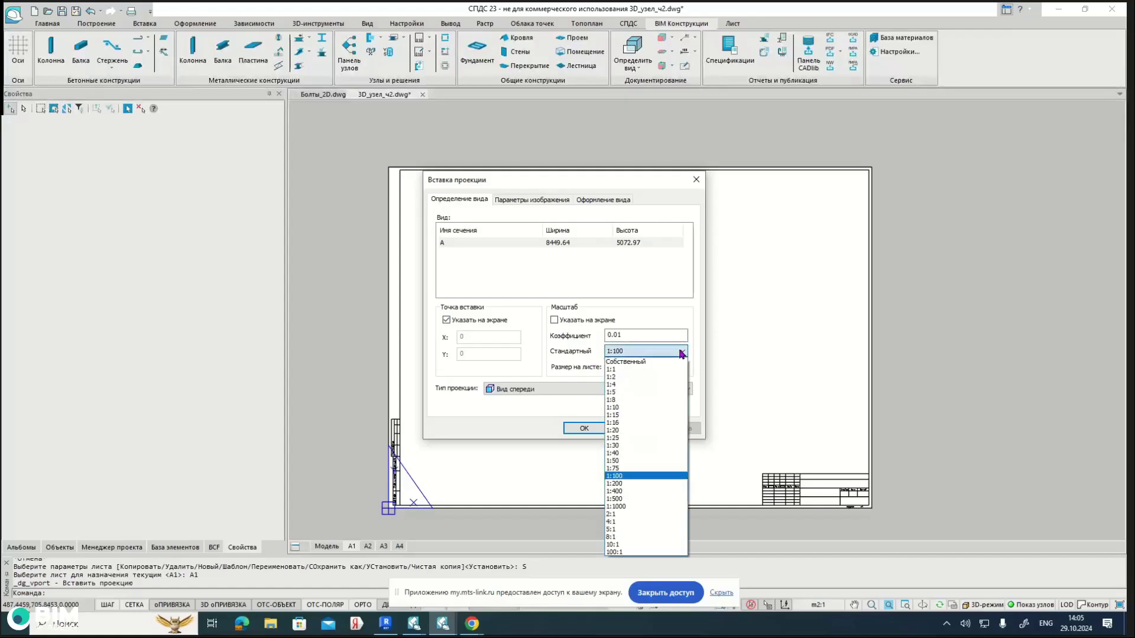
click(632, 432)
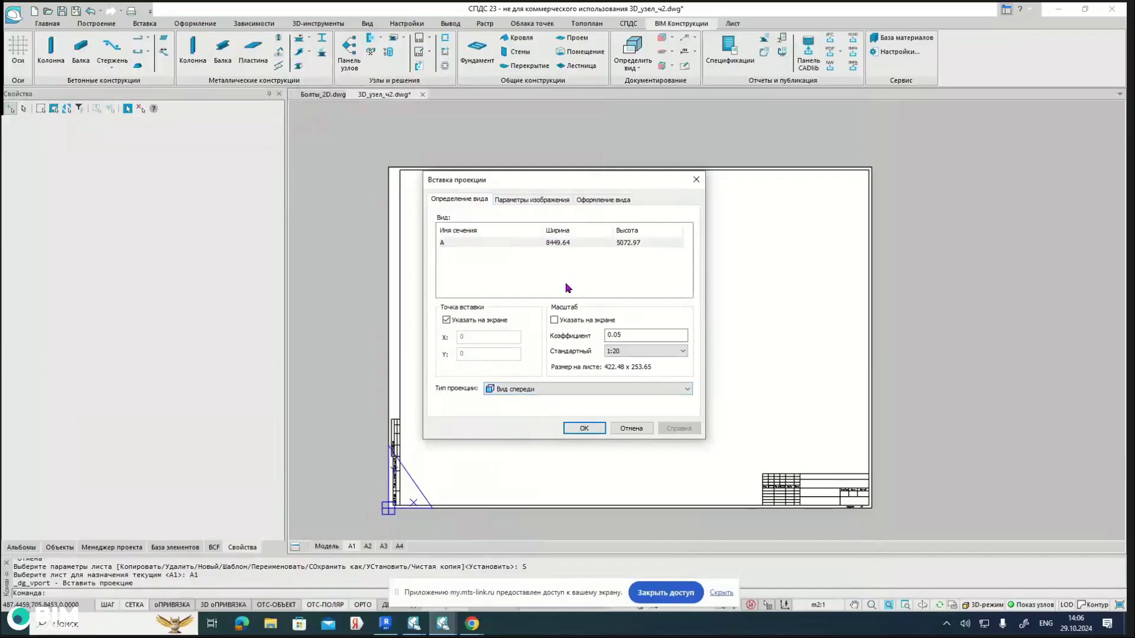
Step: Limit the projection to objects matching conditions, with bolted connections, metal structures and equipment as the included object types
click(532, 201)
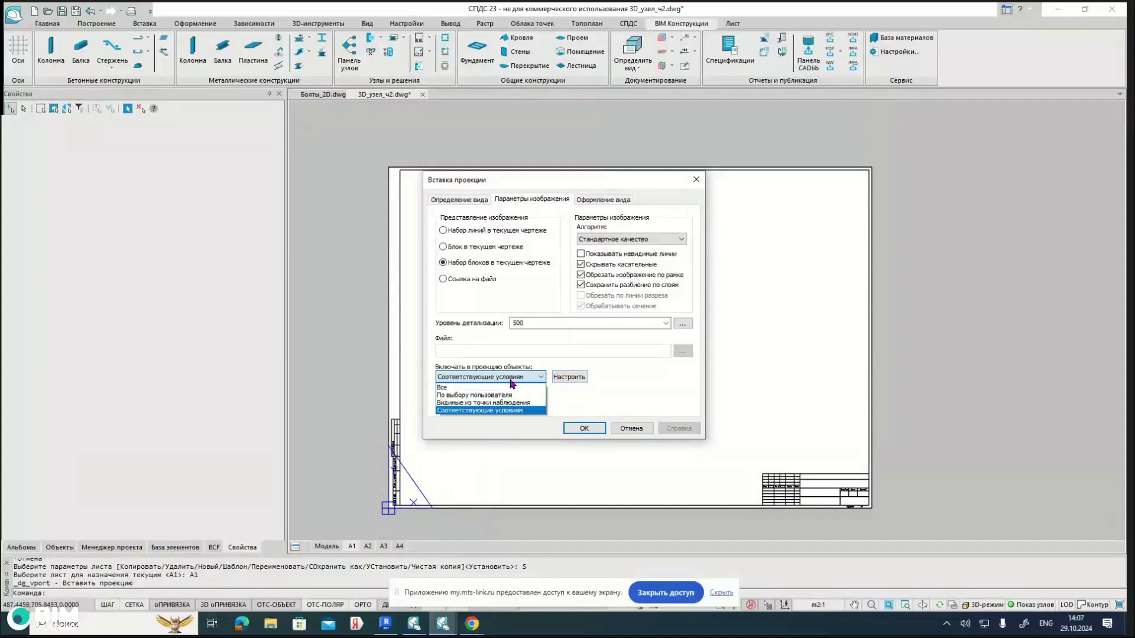
click(495, 411)
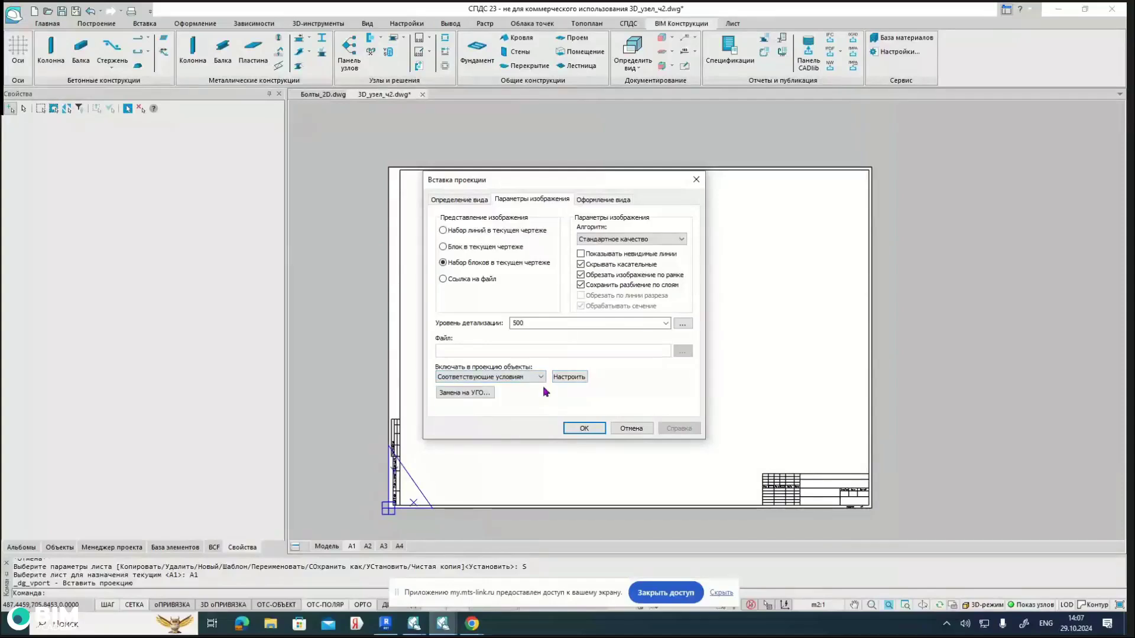
click(571, 379)
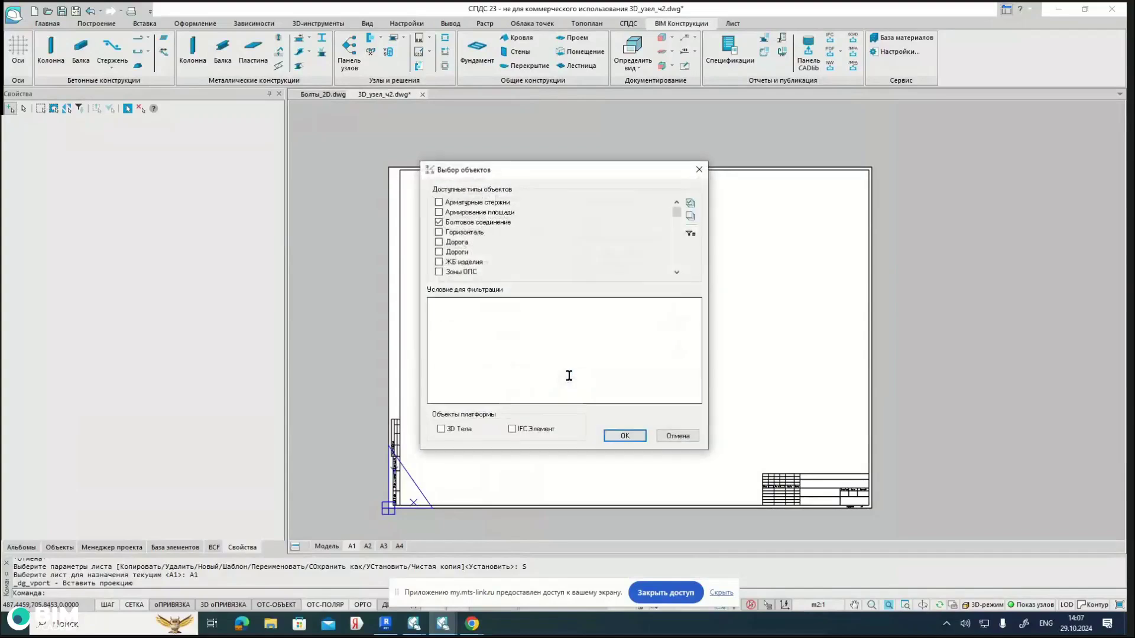
drag(514, 170, 601, 164)
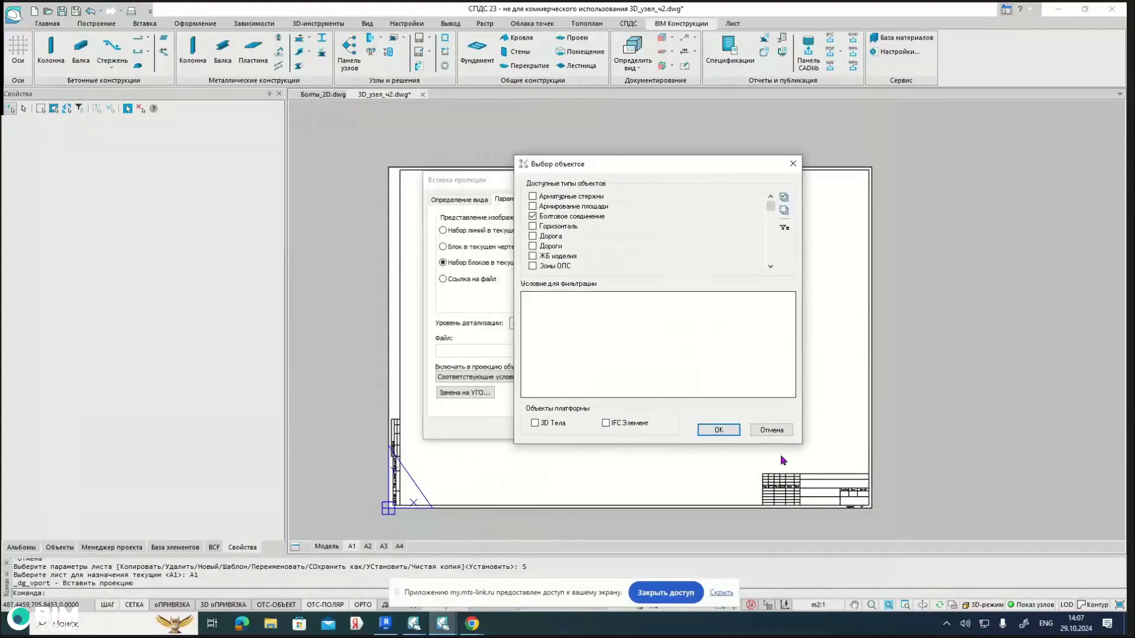
drag(801, 444, 889, 501)
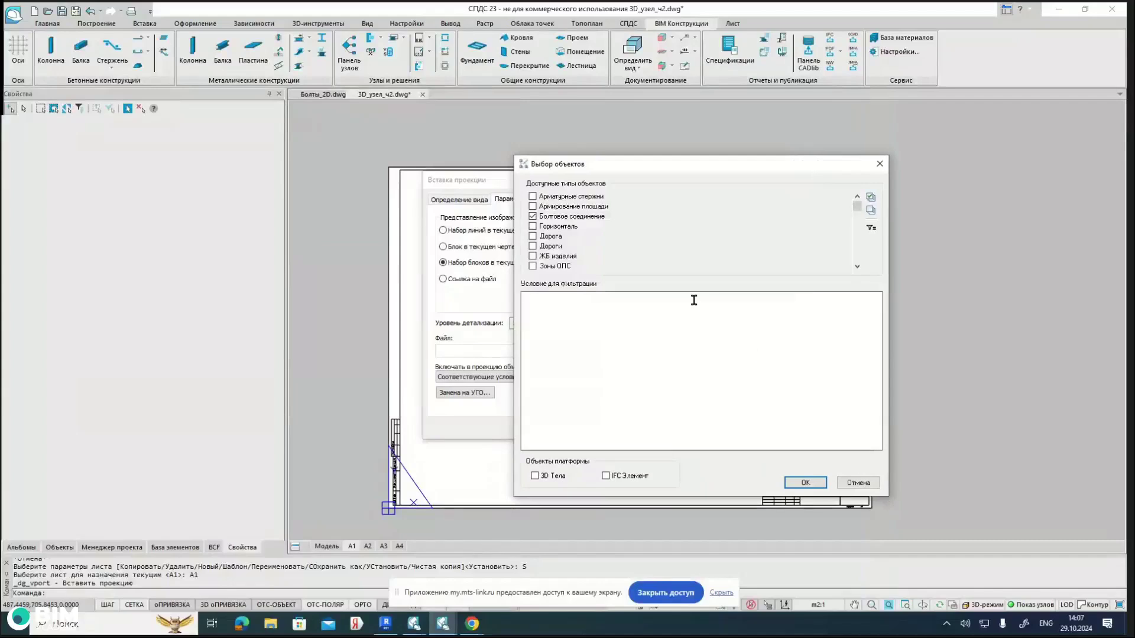
click(567, 218)
scroll(573, 227, down, 1)
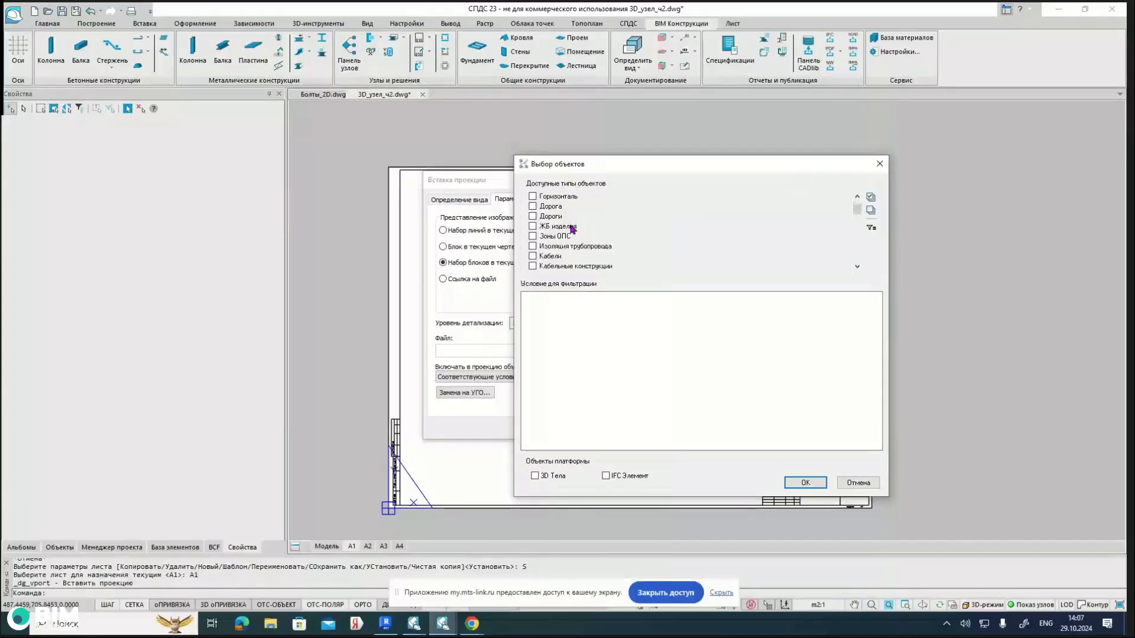
scroll(573, 229, down, 4)
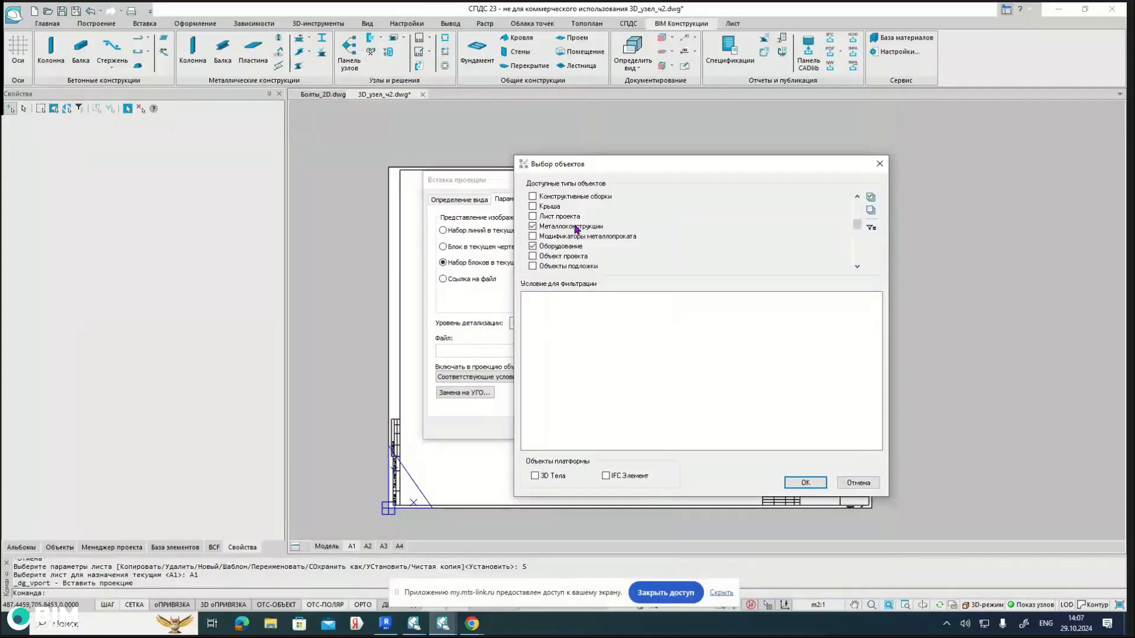
click(568, 229)
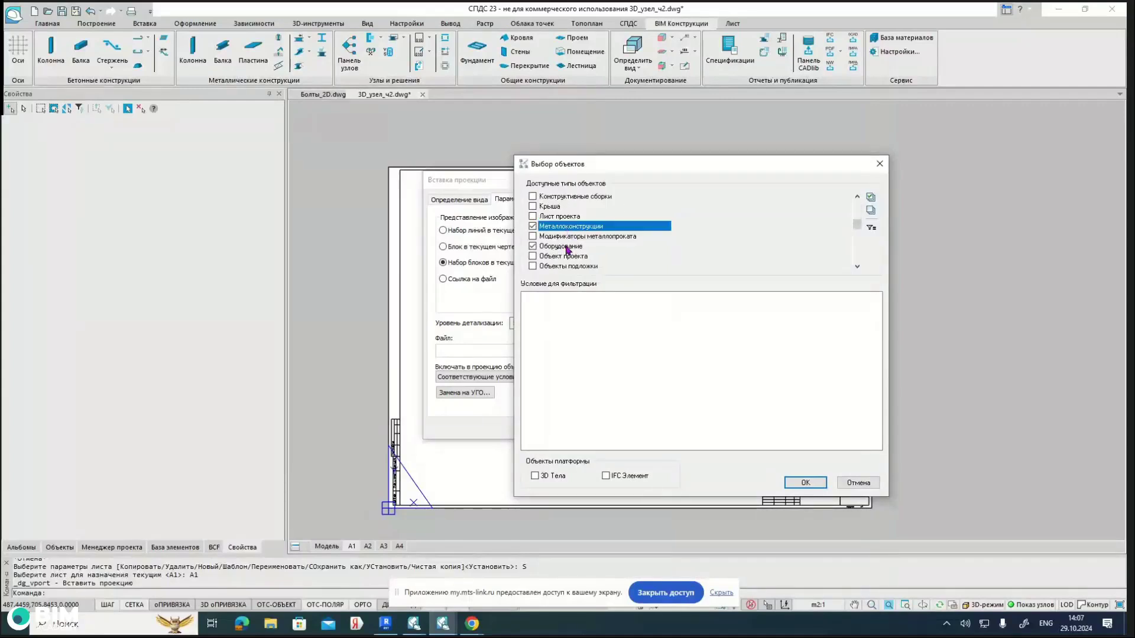
click(567, 247)
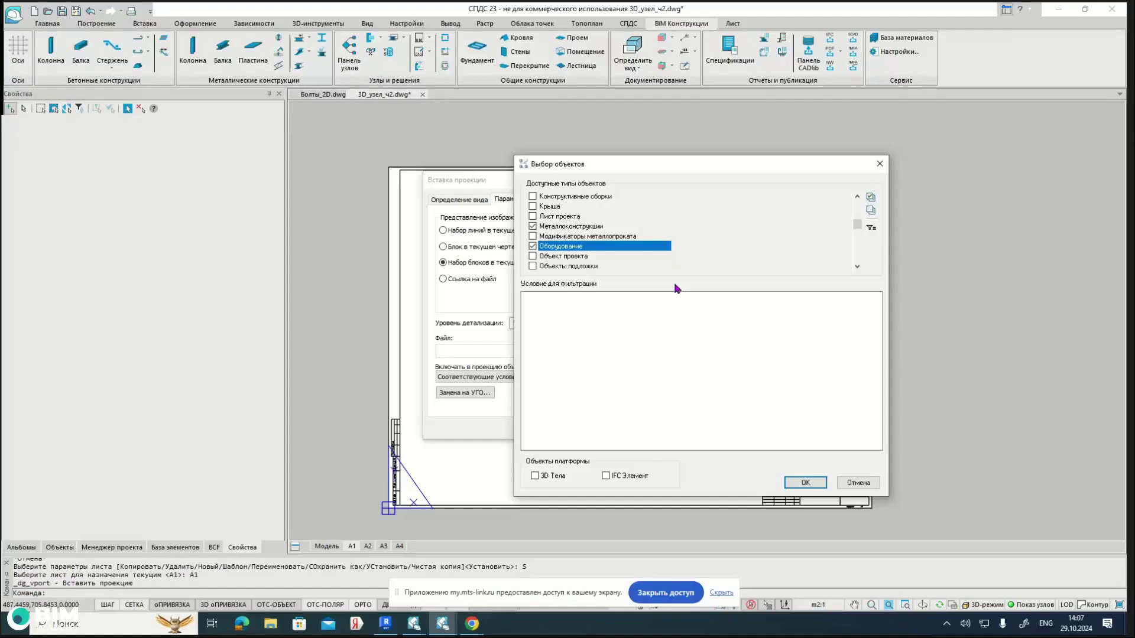
click(806, 483)
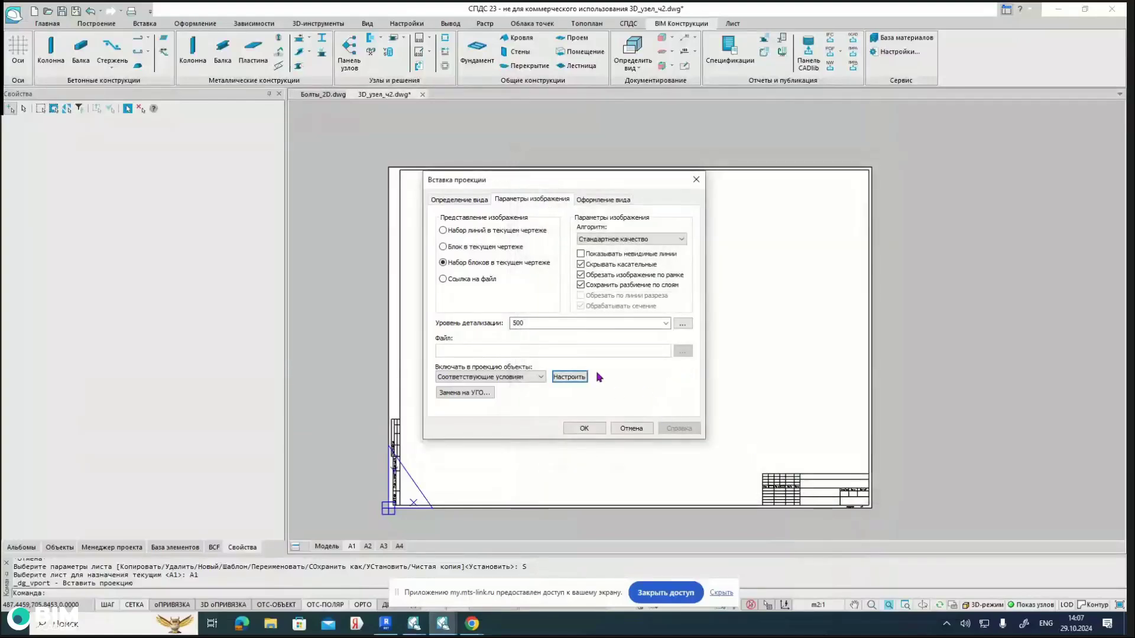
Step: Insert the projection without any dimensioning profiles, placing it in the upper-left part of sheet A1
click(589, 201)
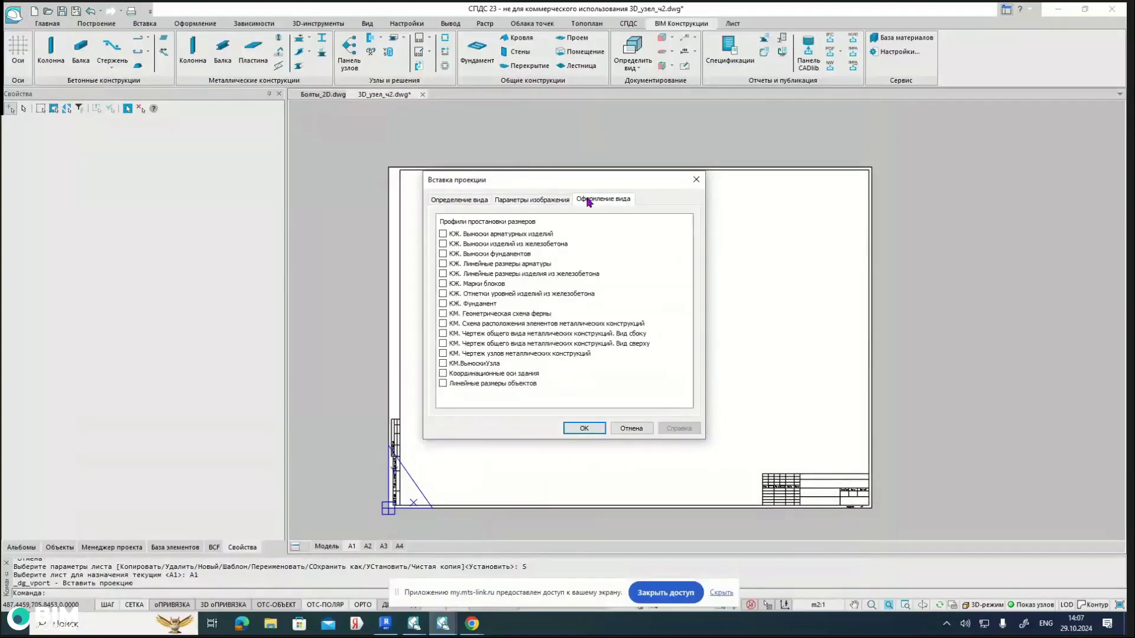
click(584, 428)
middle_drag(540, 329, 571, 346)
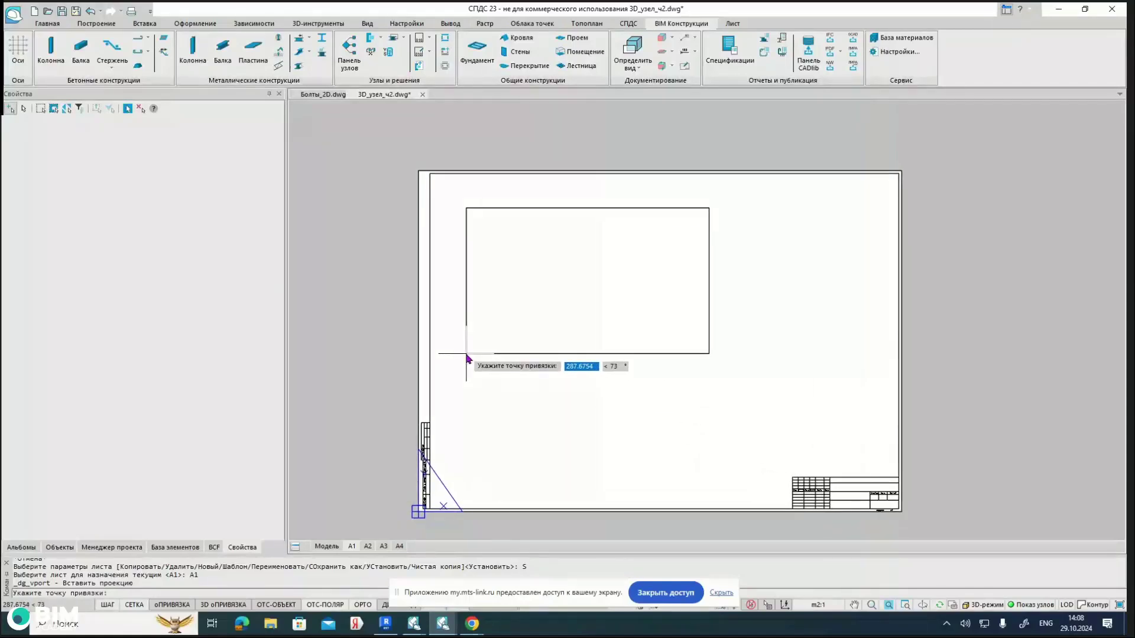
click(458, 343)
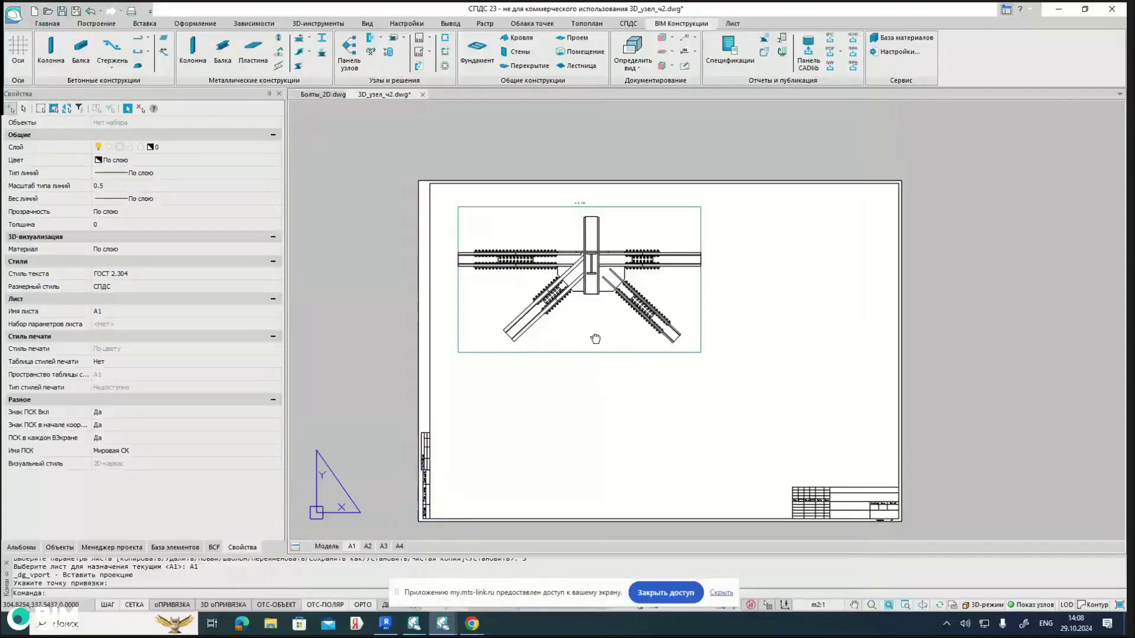
scroll(591, 337, up, 4)
middle_drag(591, 313, 655, 395)
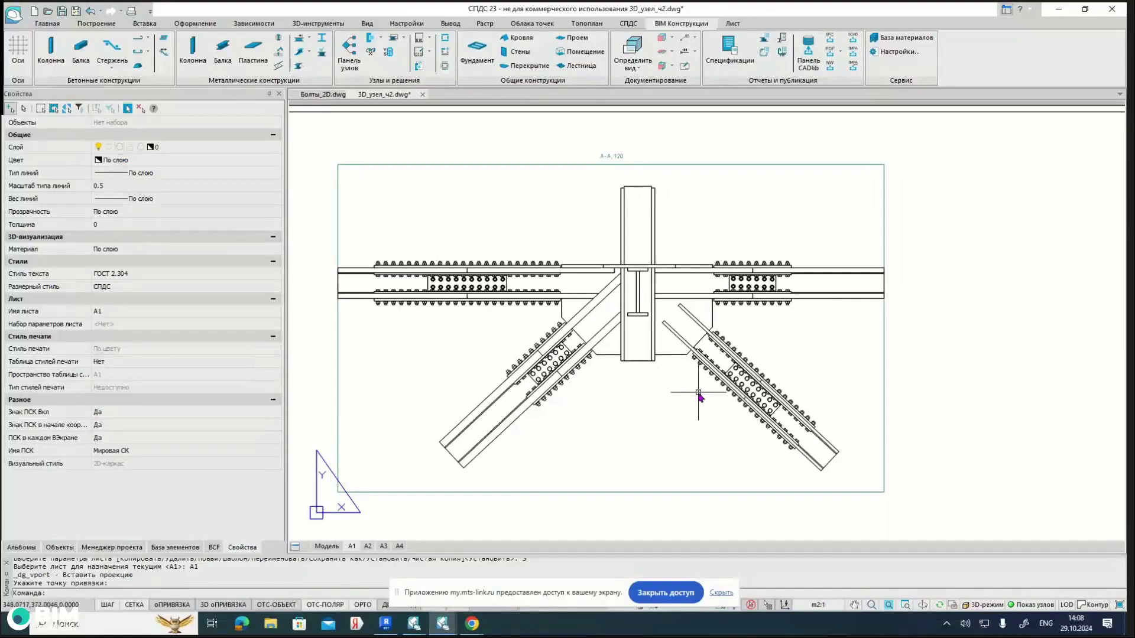
middle_drag(704, 406, 696, 401)
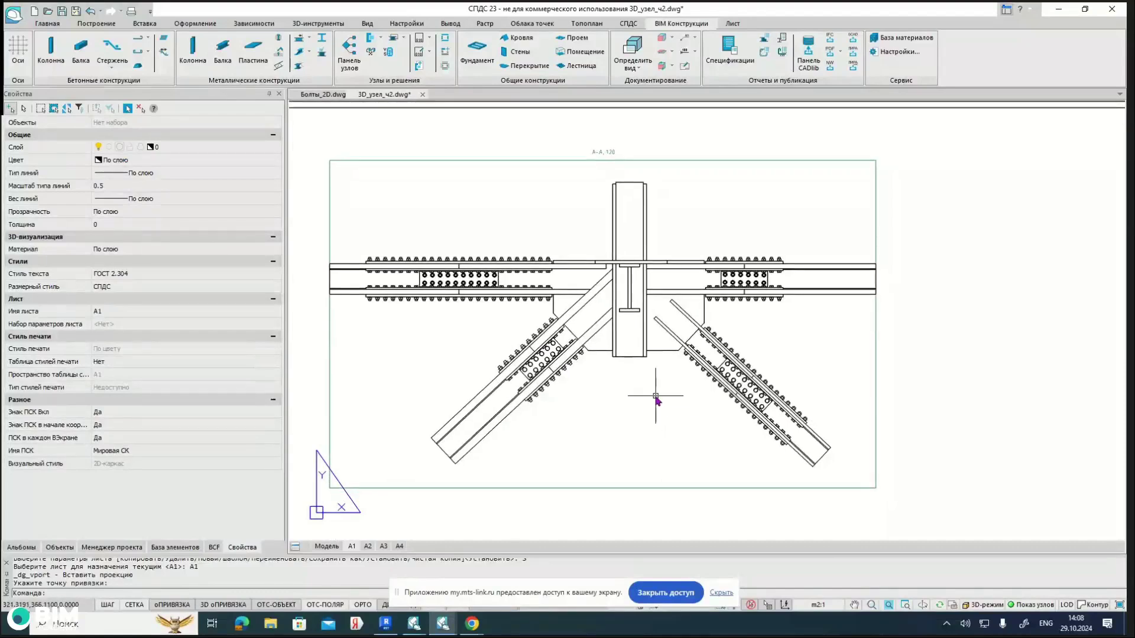
middle_drag(657, 393, 664, 409)
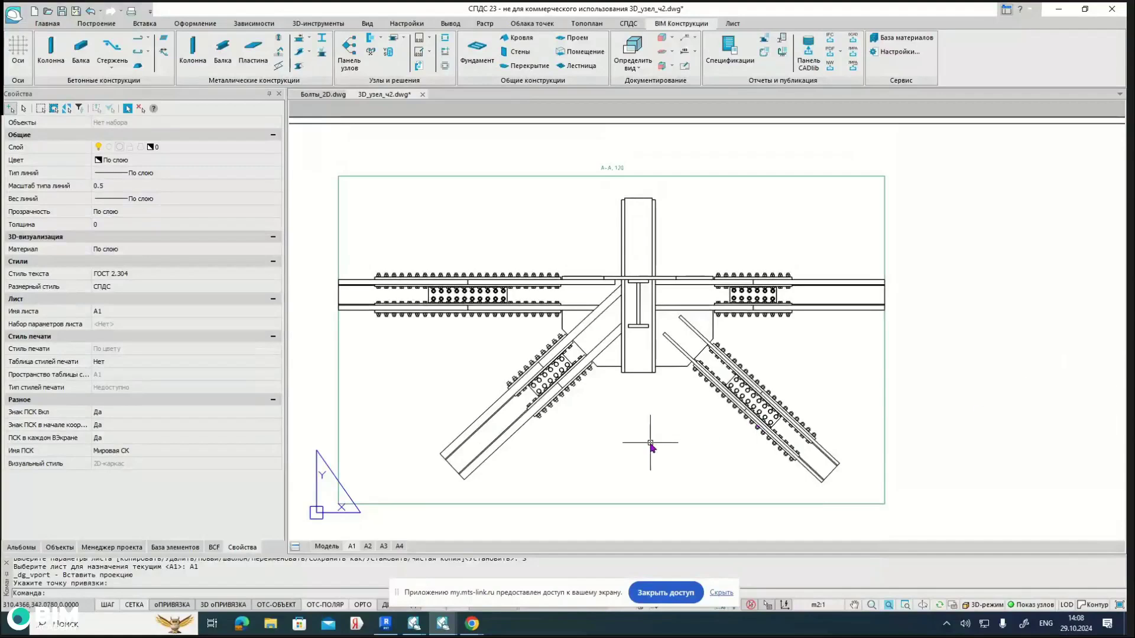
middle_drag(639, 417, 665, 419)
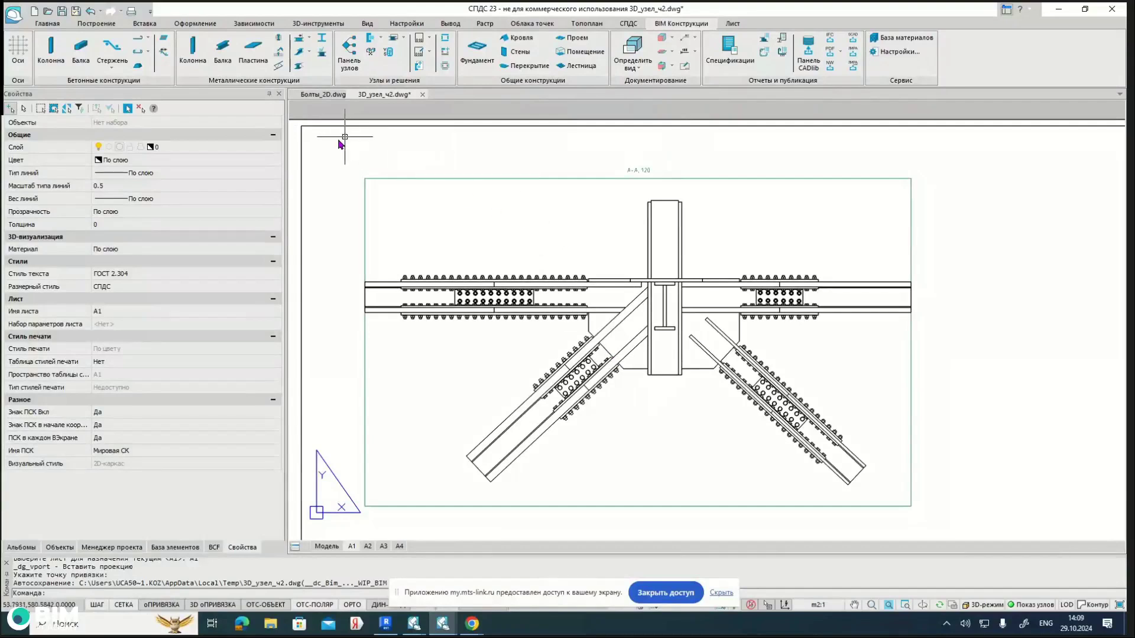
Step: Pick the cut I-beam's flanges and web and the plate above it as areas for an ANSI31 hatch
click(198, 25)
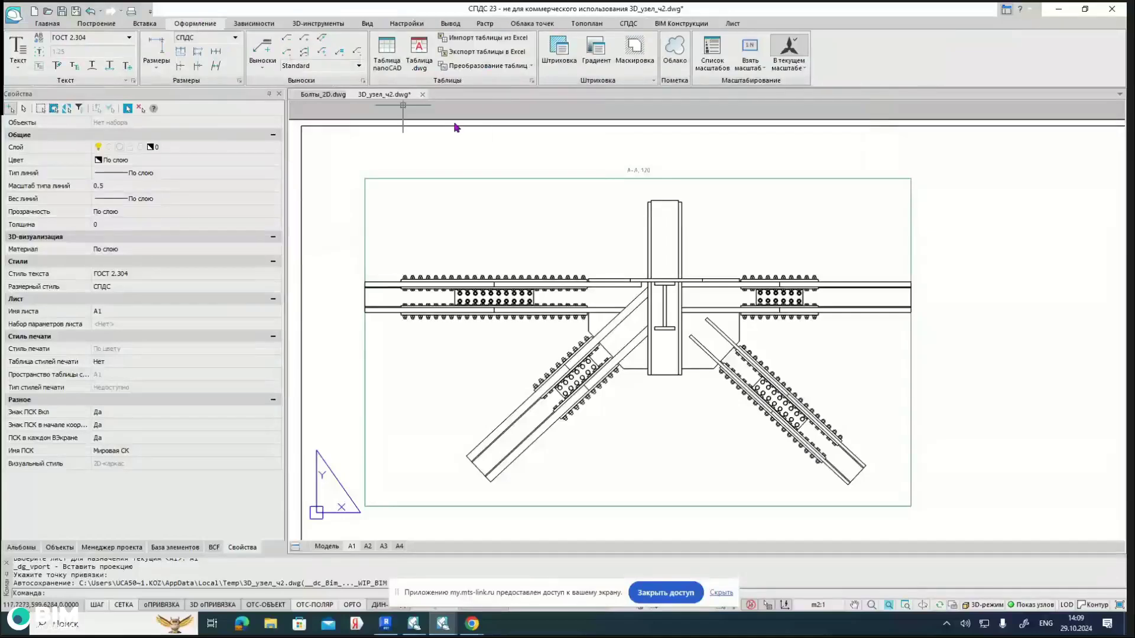
click(559, 53)
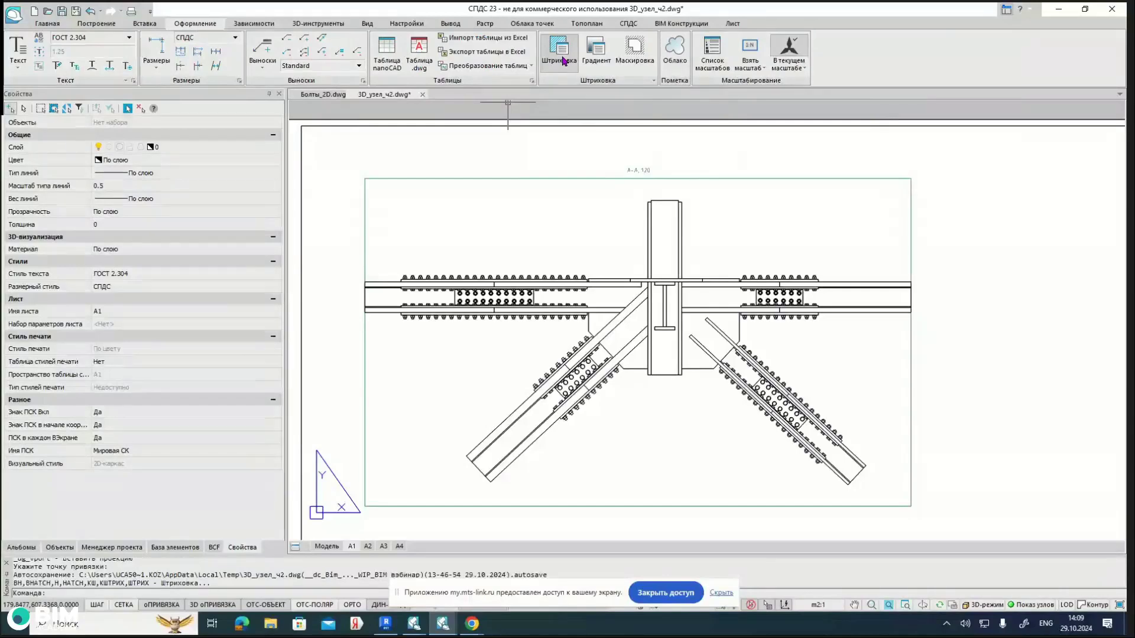
drag(567, 130, 476, 123)
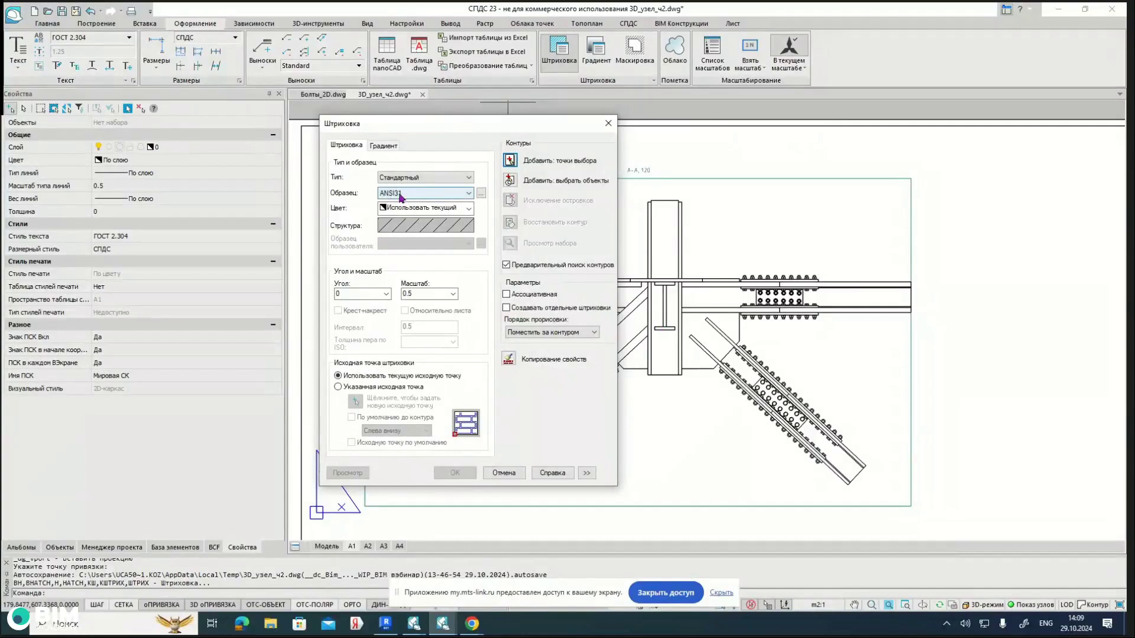
click(510, 161)
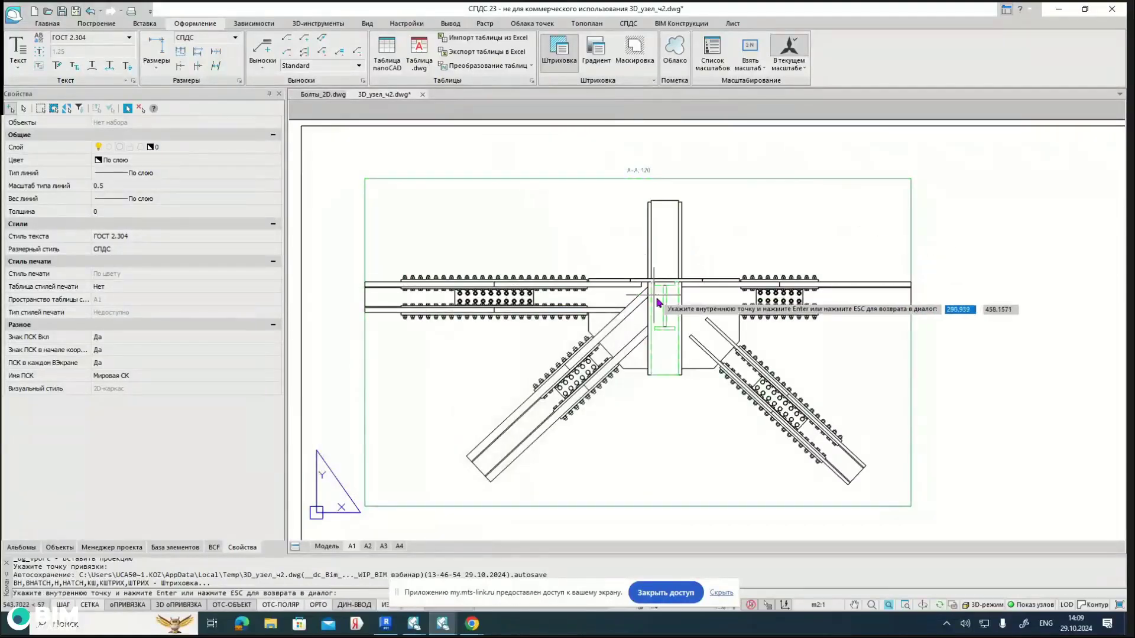
scroll(667, 378, up, 5)
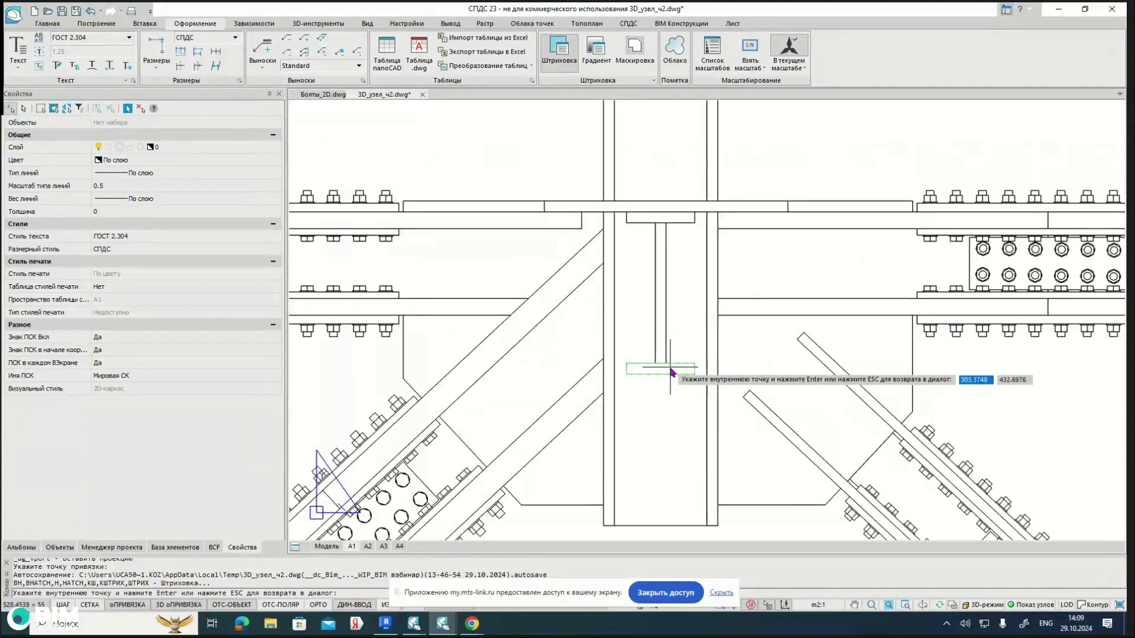
scroll(671, 371, up, 4)
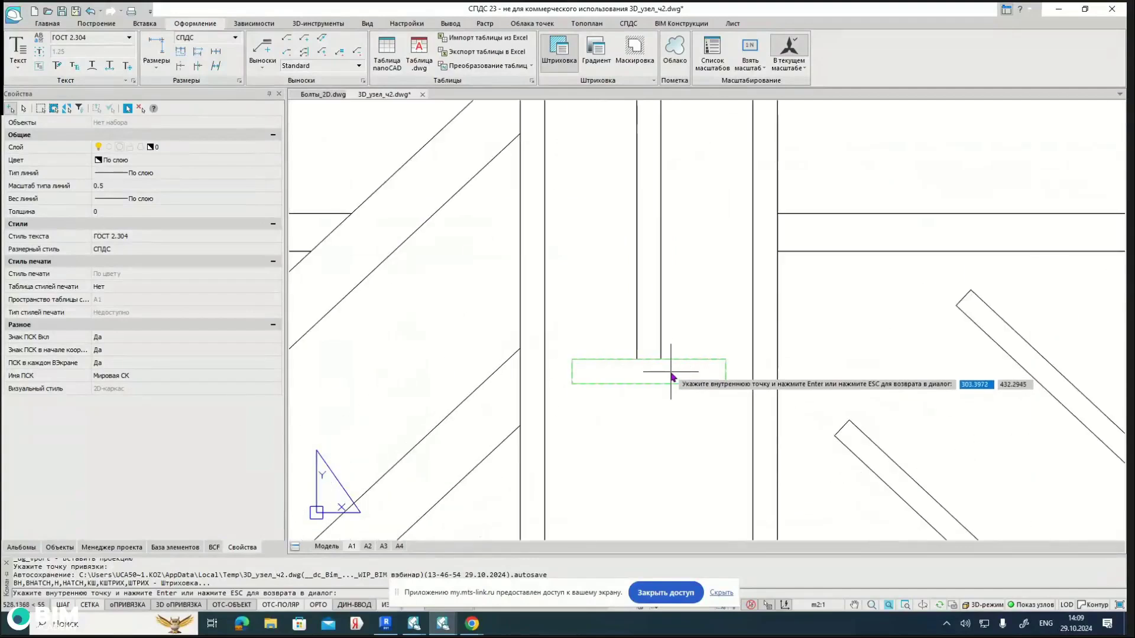
click(672, 377)
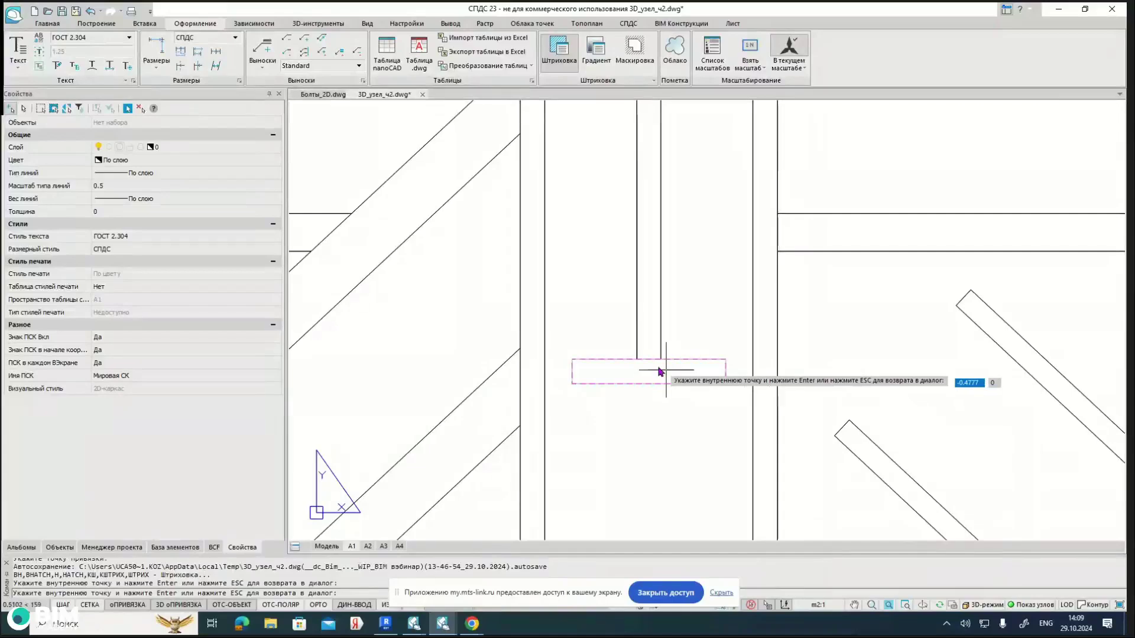
click(653, 332)
scroll(653, 332, down, 4)
scroll(618, 325, up, 3)
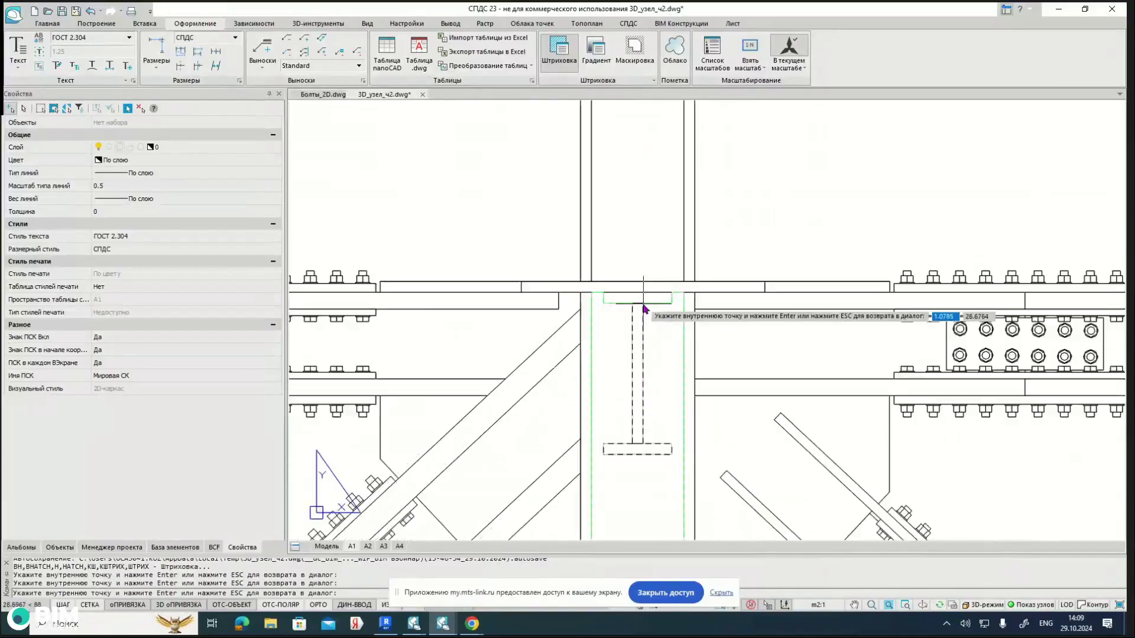
click(633, 287)
scroll(463, 202, down, 4)
middle_drag(476, 202, 541, 246)
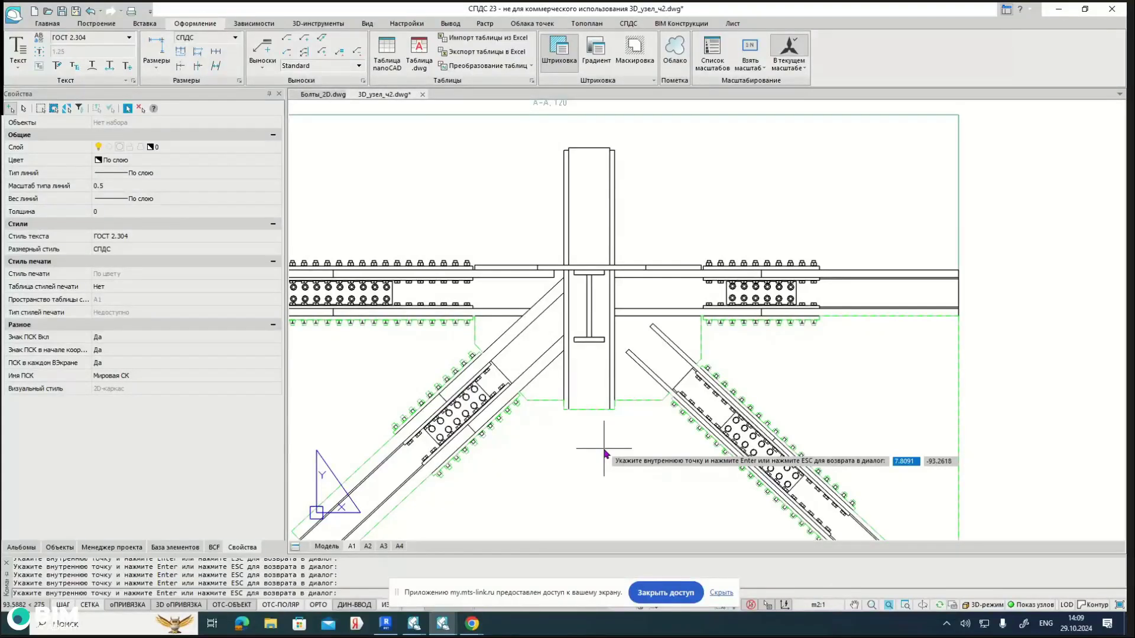
key(Return)
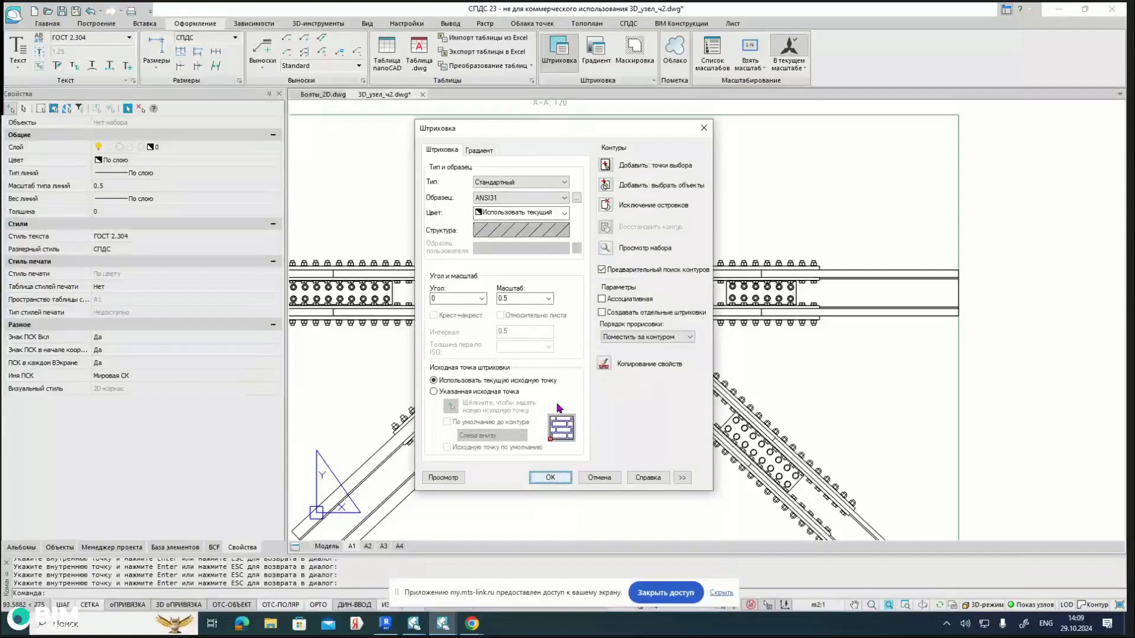
Step: Set the hatch scale to 1 and apply the hatch to the picked areas
drag(542, 129, 775, 123)
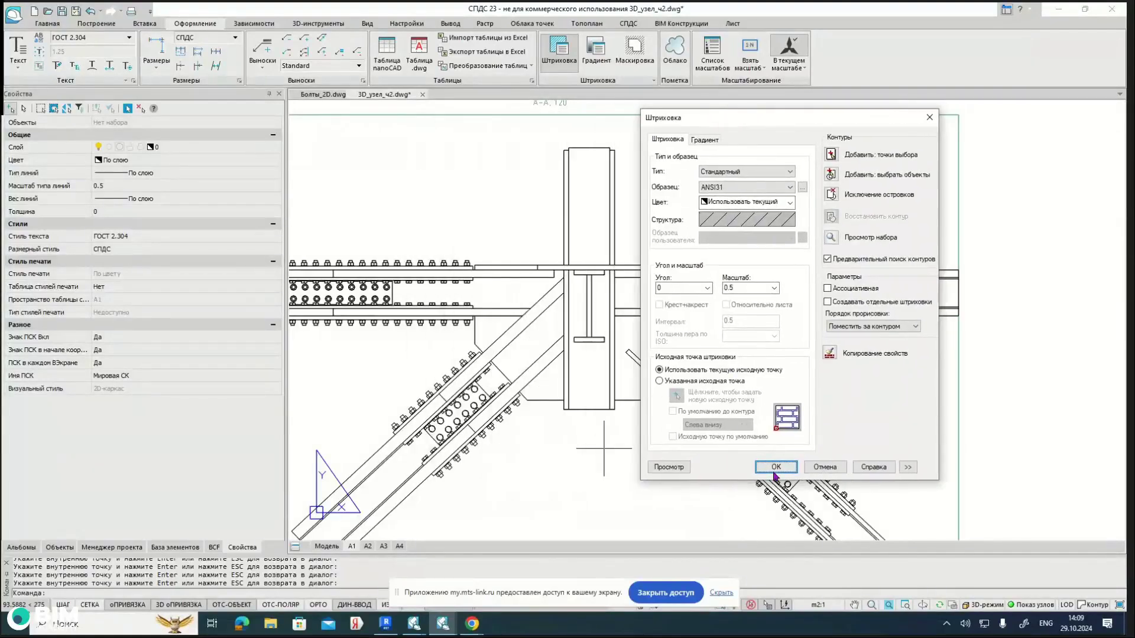
double_click(745, 288)
text(1)
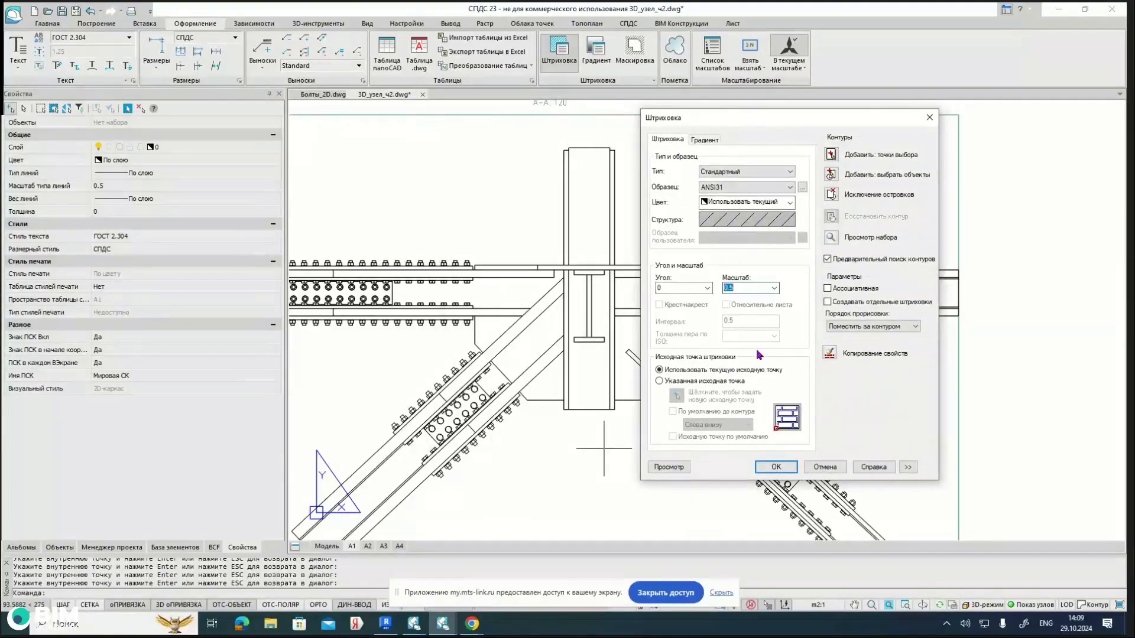
click(776, 467)
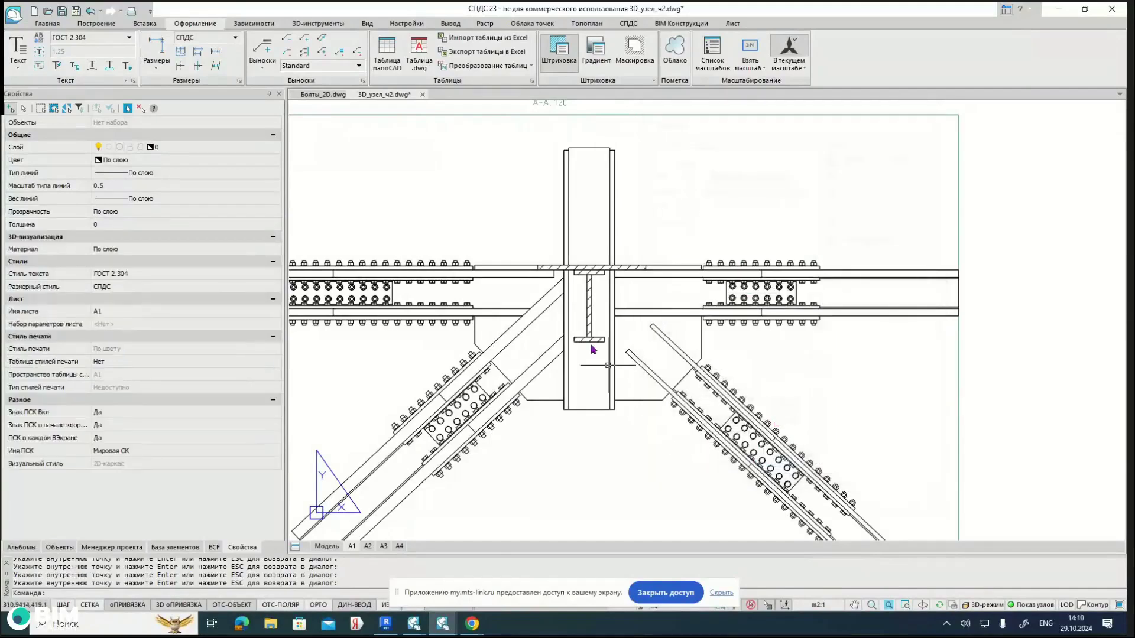
Step: Draw a line along the horizontal beams' axis, from the midpoint of the left end edge to the midpoint of the right end edge
scroll(532, 254, up, 2)
scroll(590, 198, down, 3)
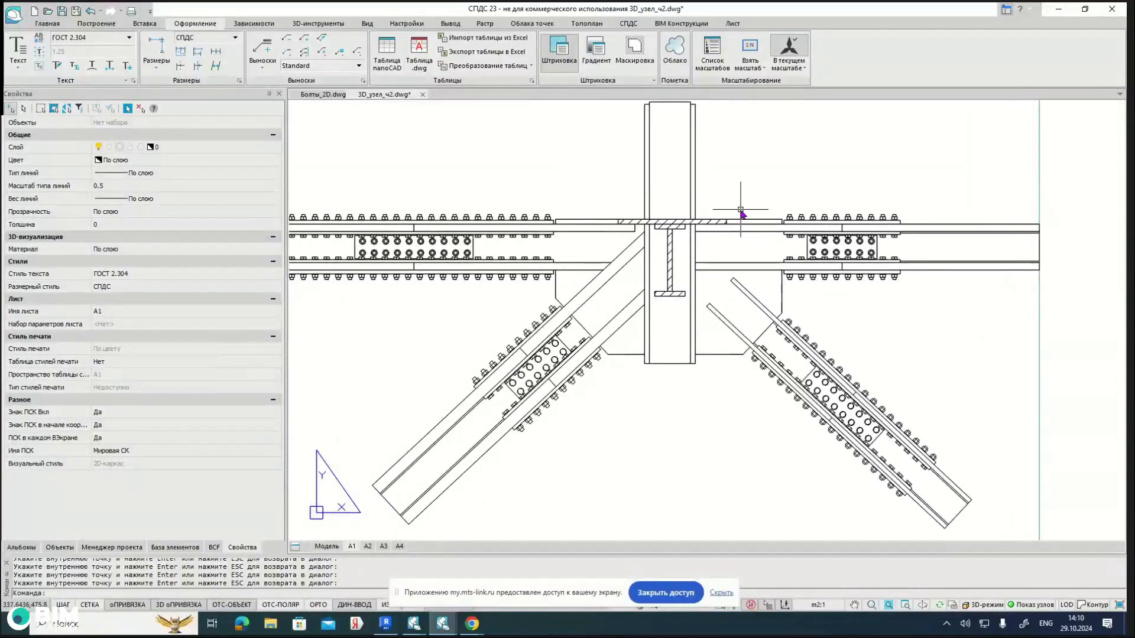
scroll(742, 212, down, 3)
scroll(739, 203, up, 2)
scroll(736, 198, down, 1)
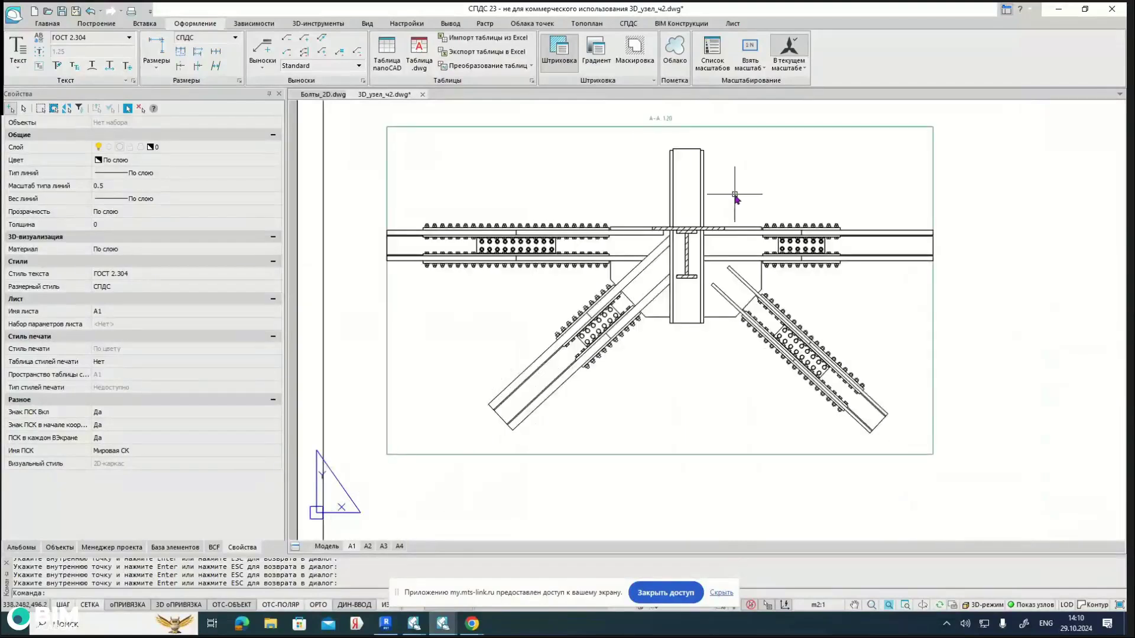
middle_drag(730, 172, 722, 177)
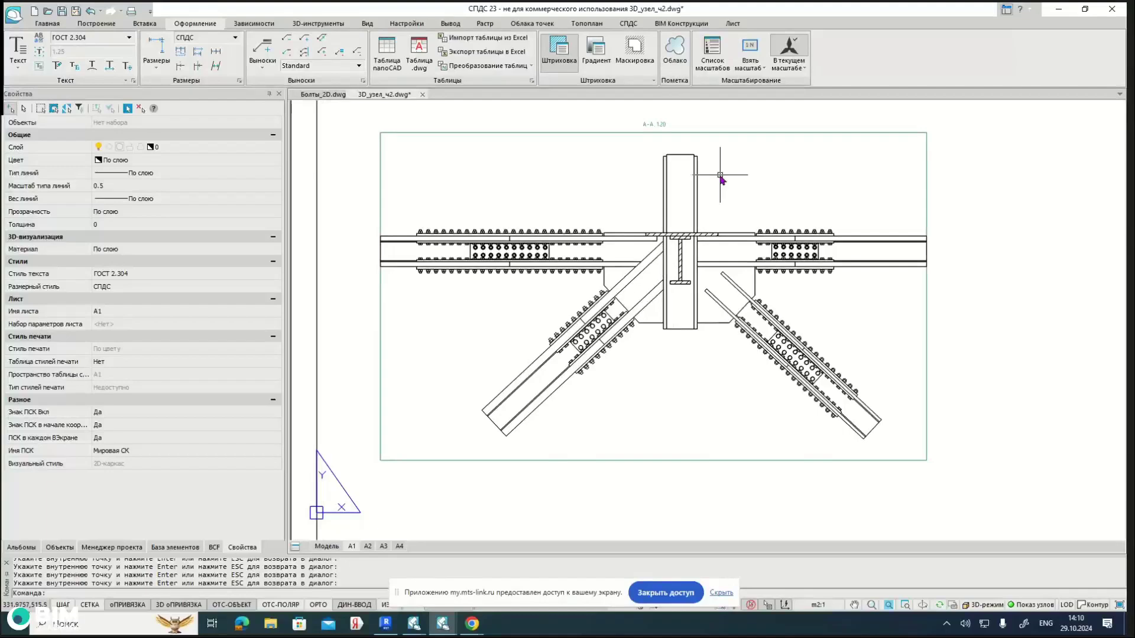
click(48, 24)
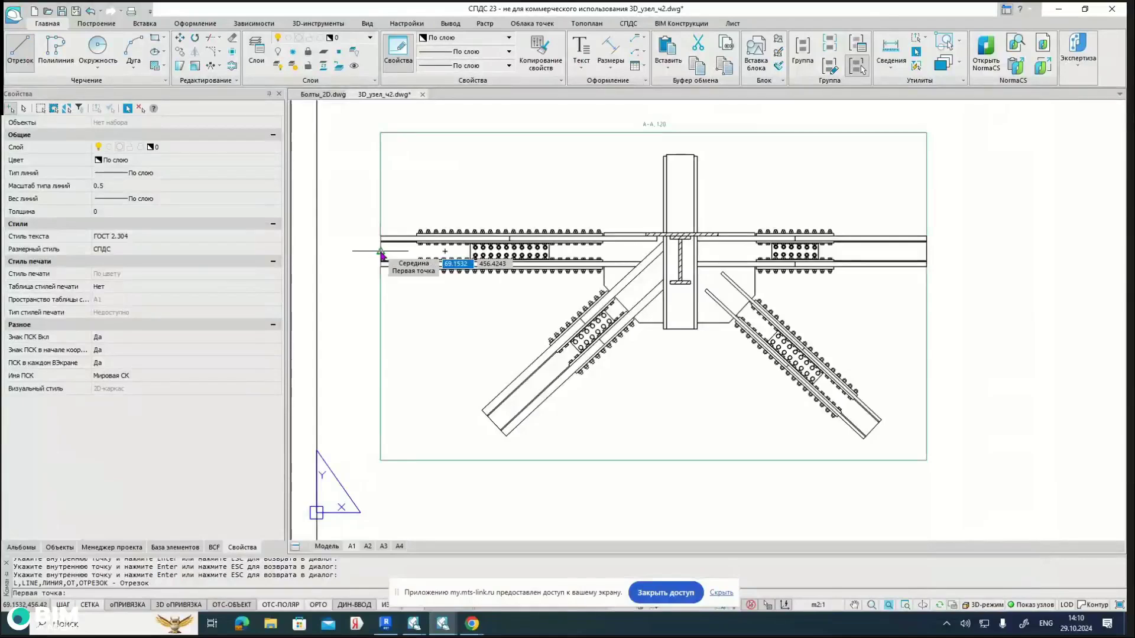
click(382, 254)
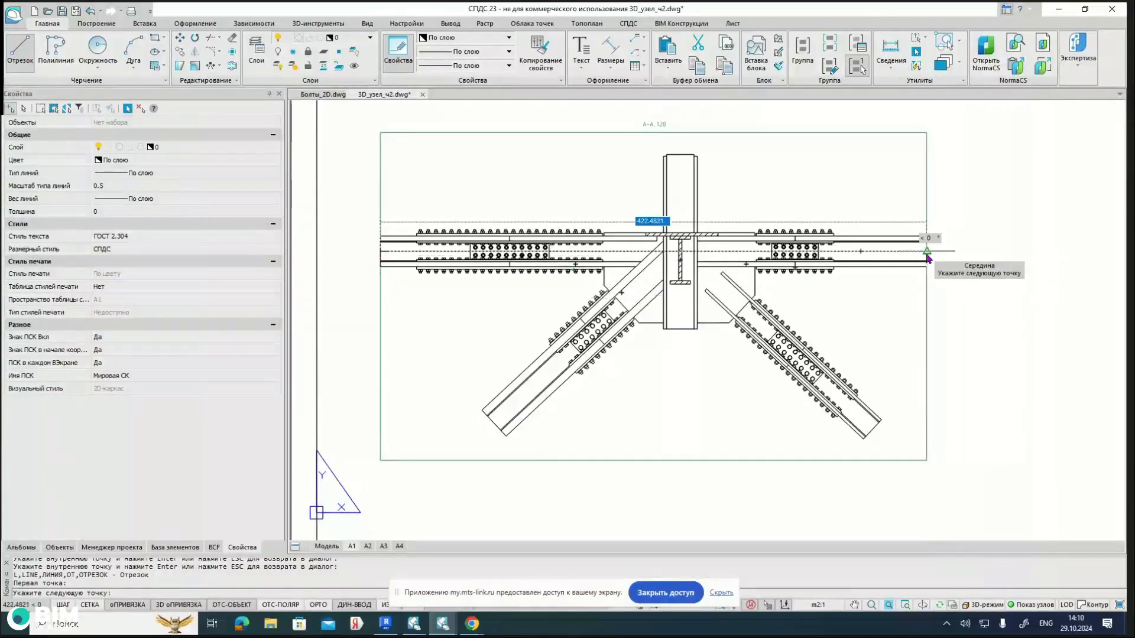
key(Escape)
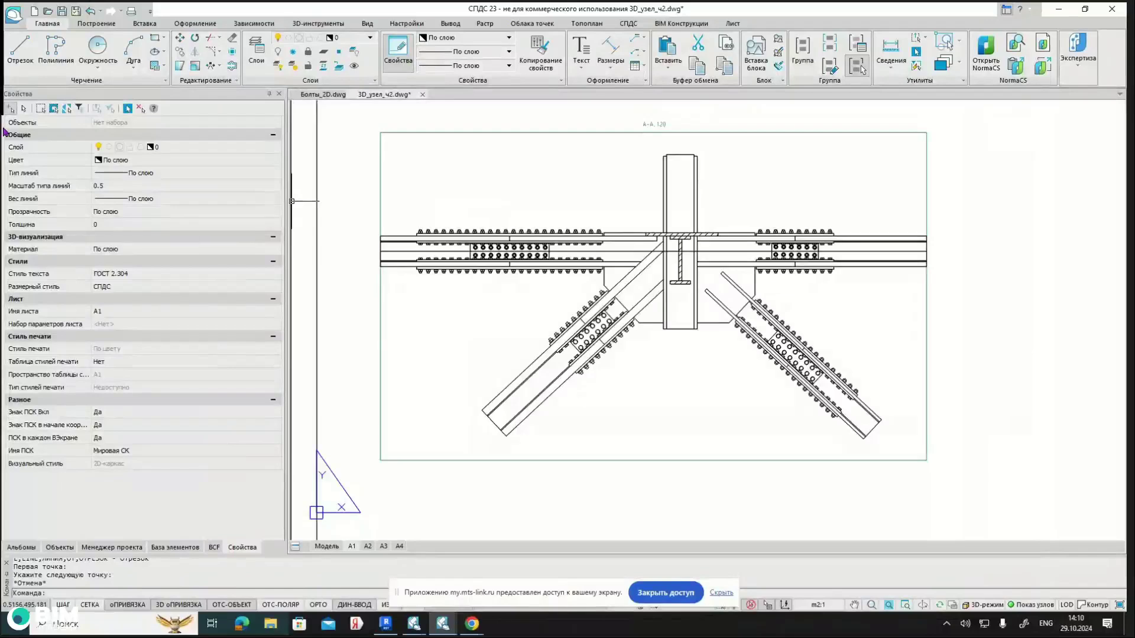
Step: Start a line at the midpoint of the column's upper edge and limit object snapping to midpoints only
click(10, 60)
click(680, 155)
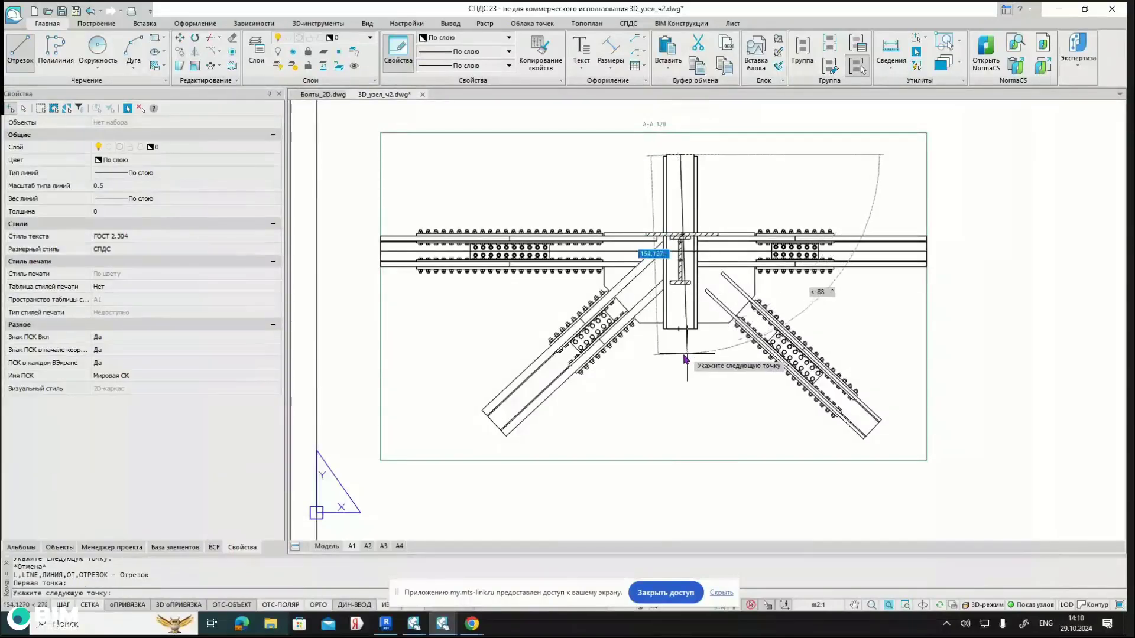
scroll(680, 343, up, 4)
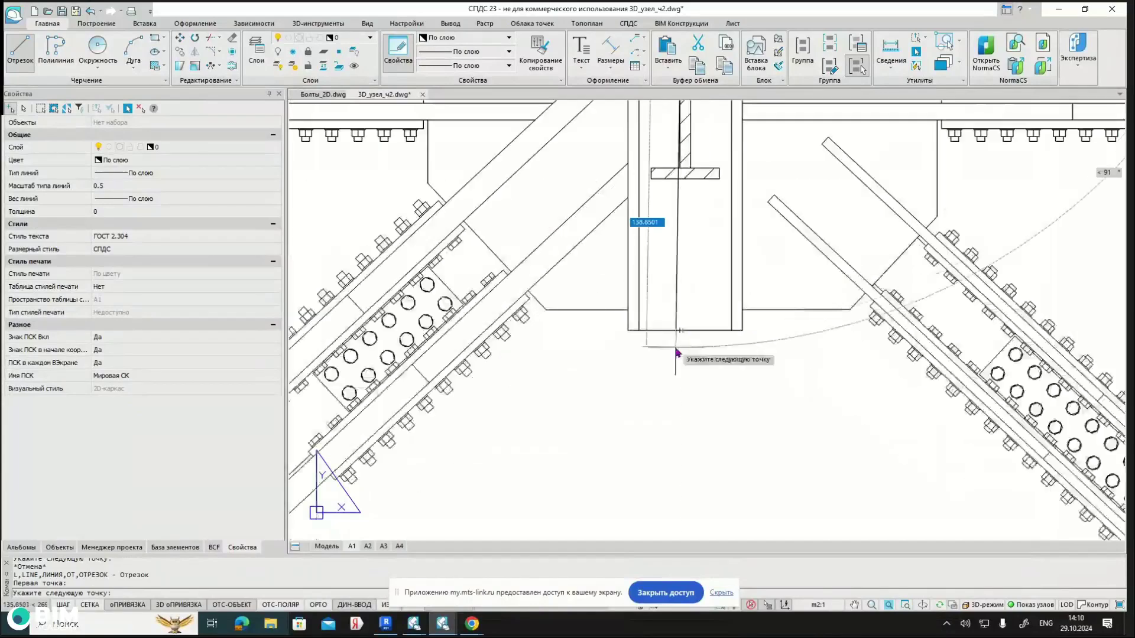
scroll(684, 332, up, 4)
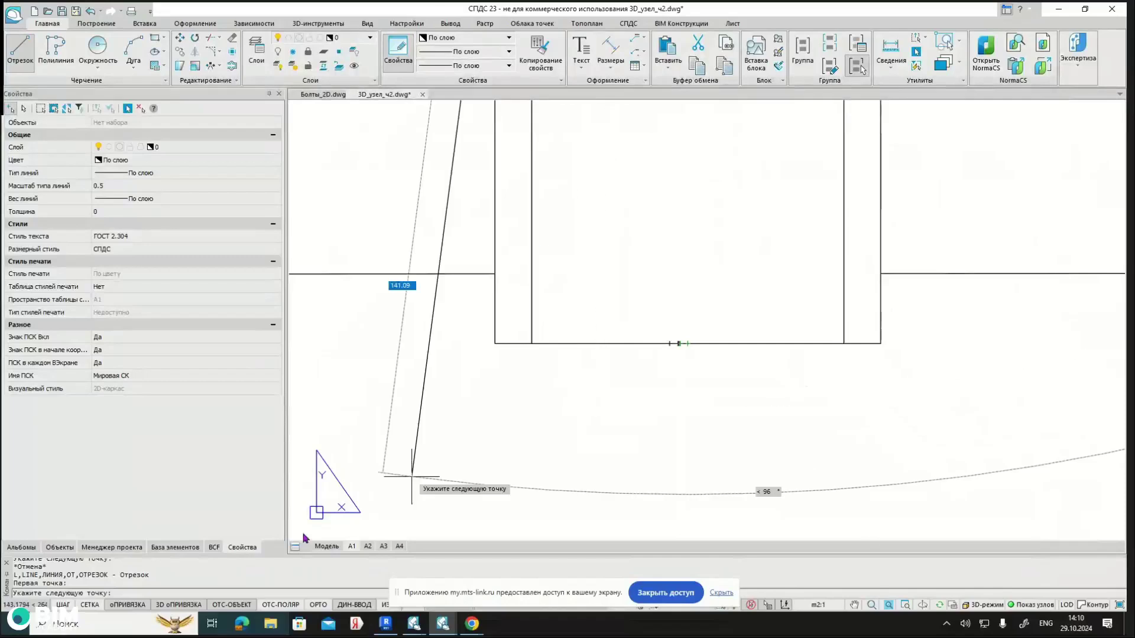
right_click(128, 605)
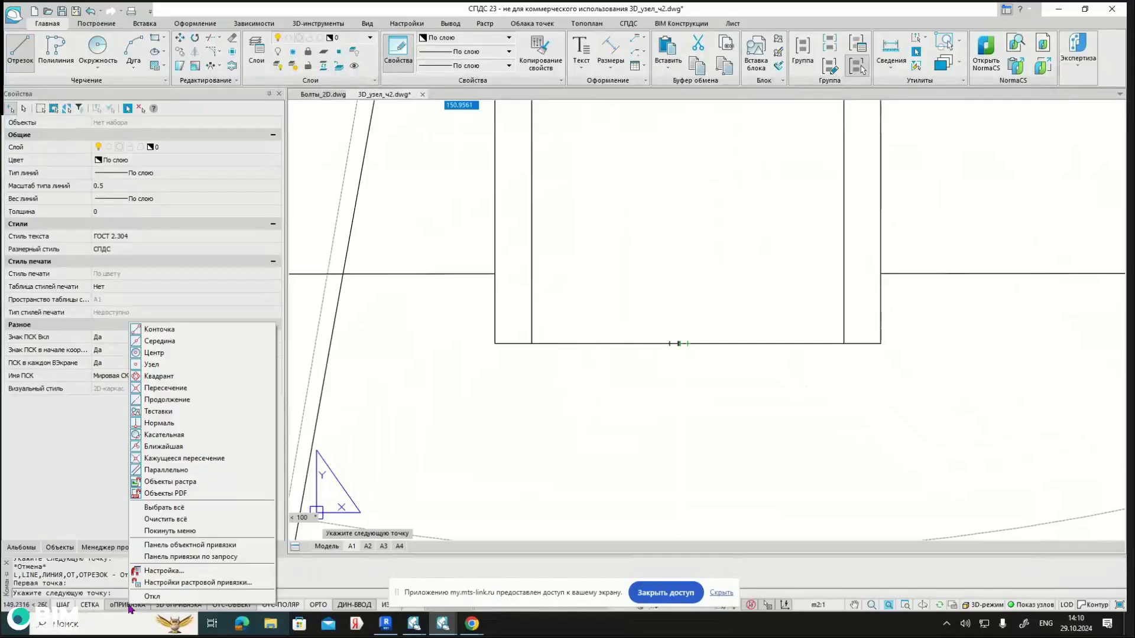
click(187, 520)
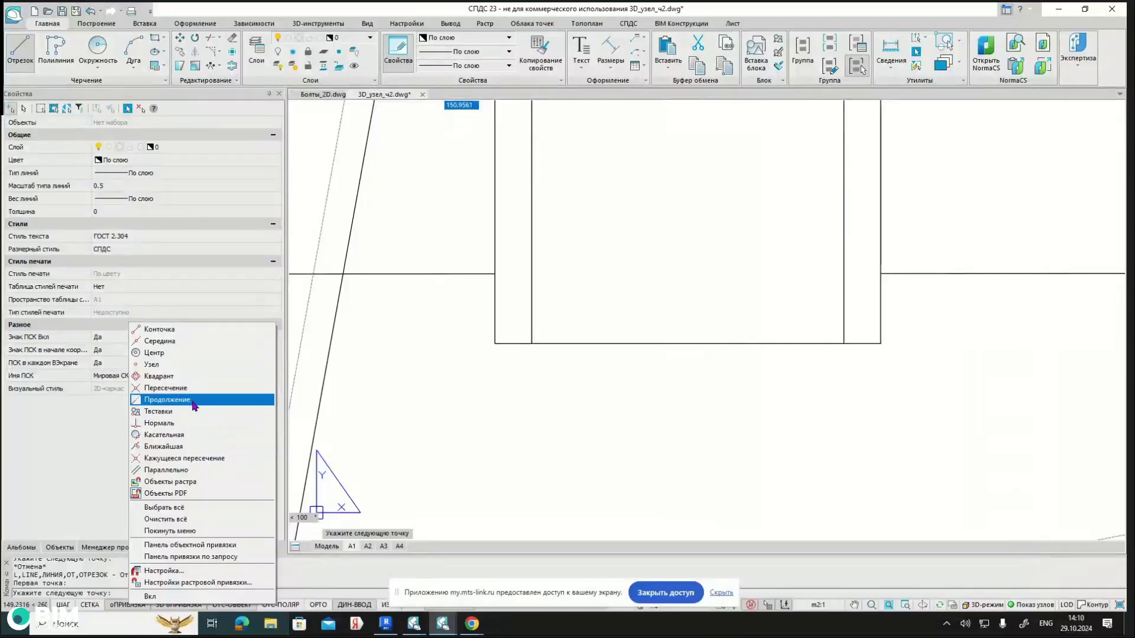
click(159, 341)
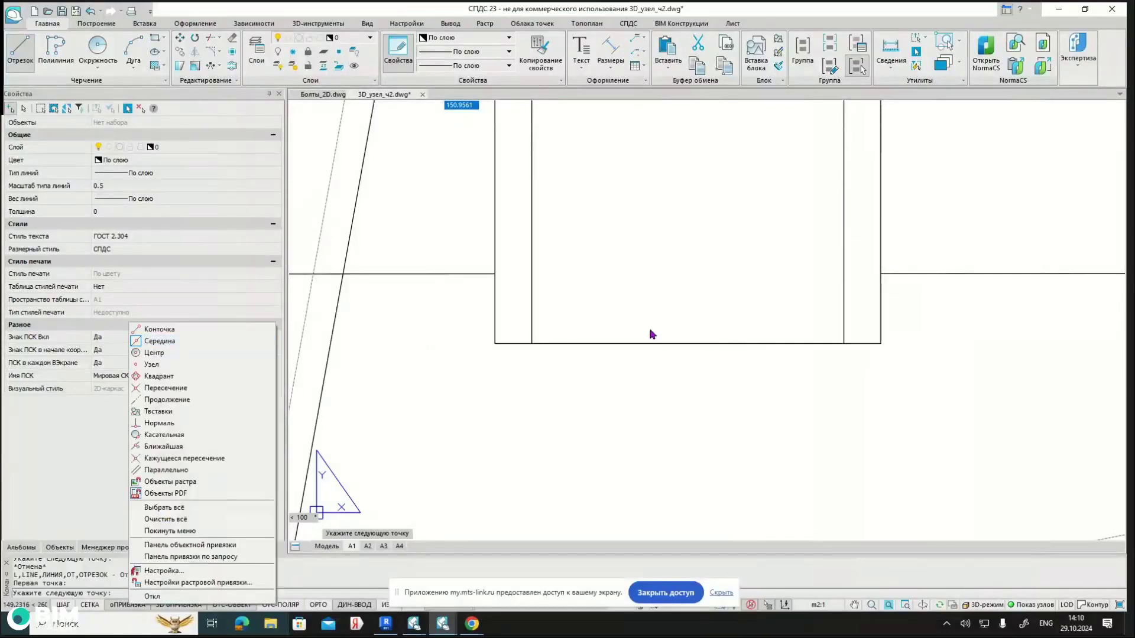
click(646, 370)
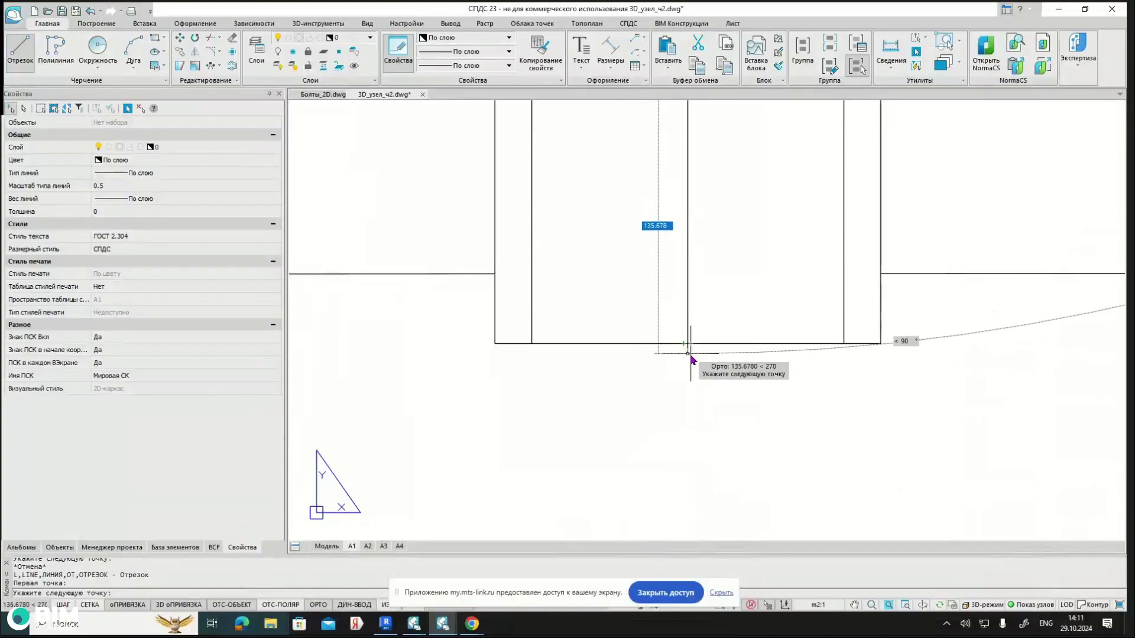
Step: End the column's axis line vertically, slightly below the column's lower edge
click(696, 381)
scroll(640, 435, down, 5)
key(Escape)
key(Escape)
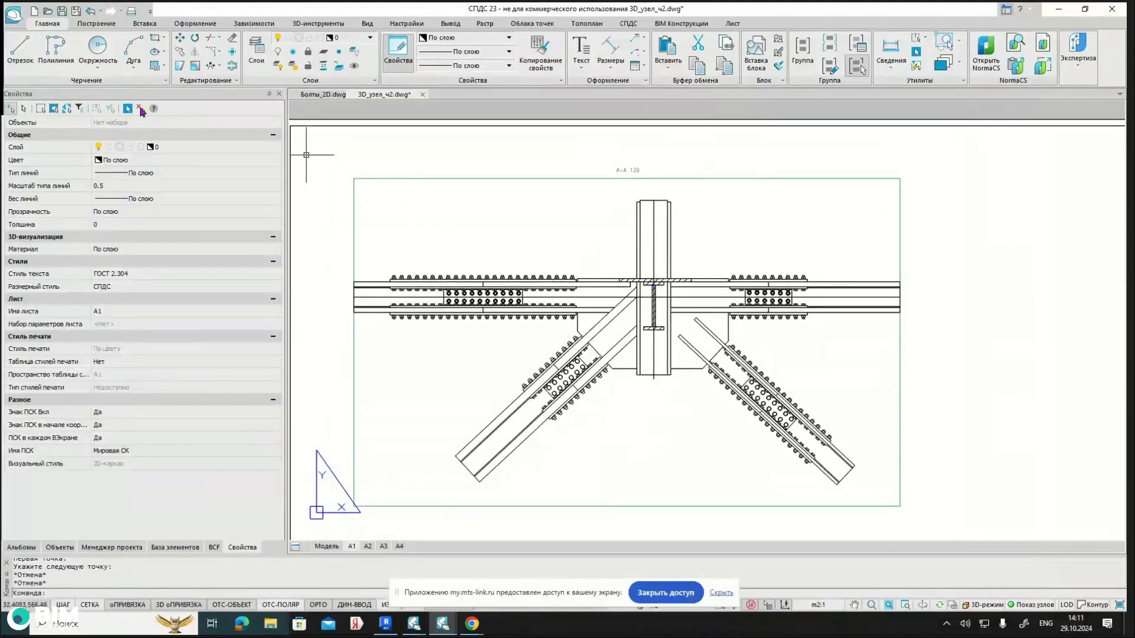
Step: Draw the left diagonal brace's axis from its lower end's midpoint, about 201 units long at 43°, ending just past the column axis
click(20, 47)
scroll(656, 304, up, 5)
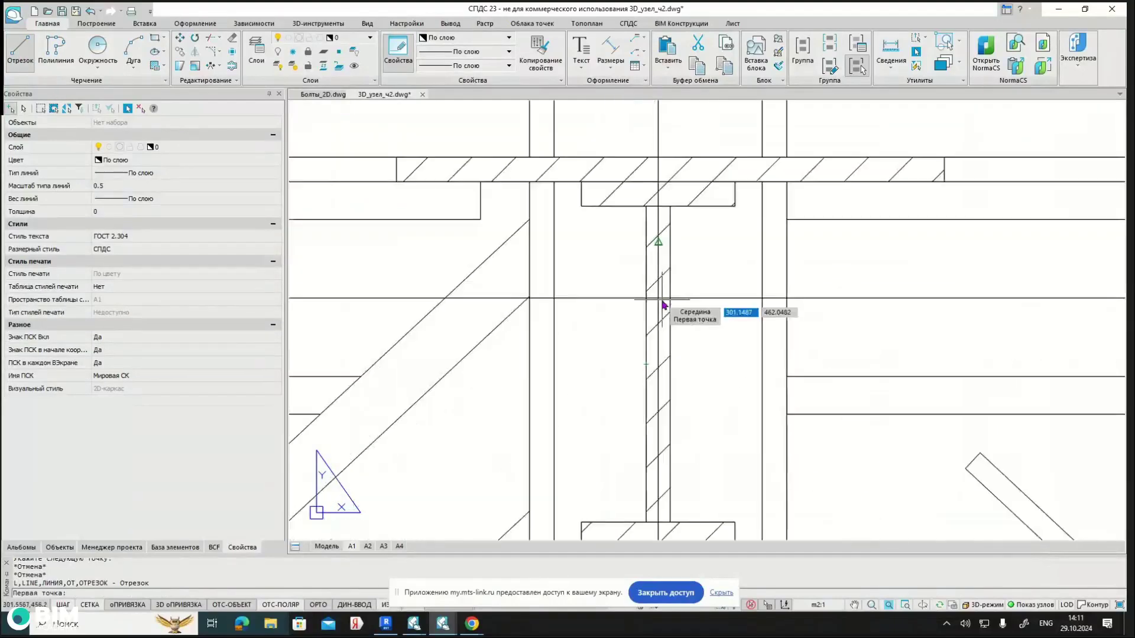
scroll(526, 326, down, 4)
scroll(523, 425, up, 5)
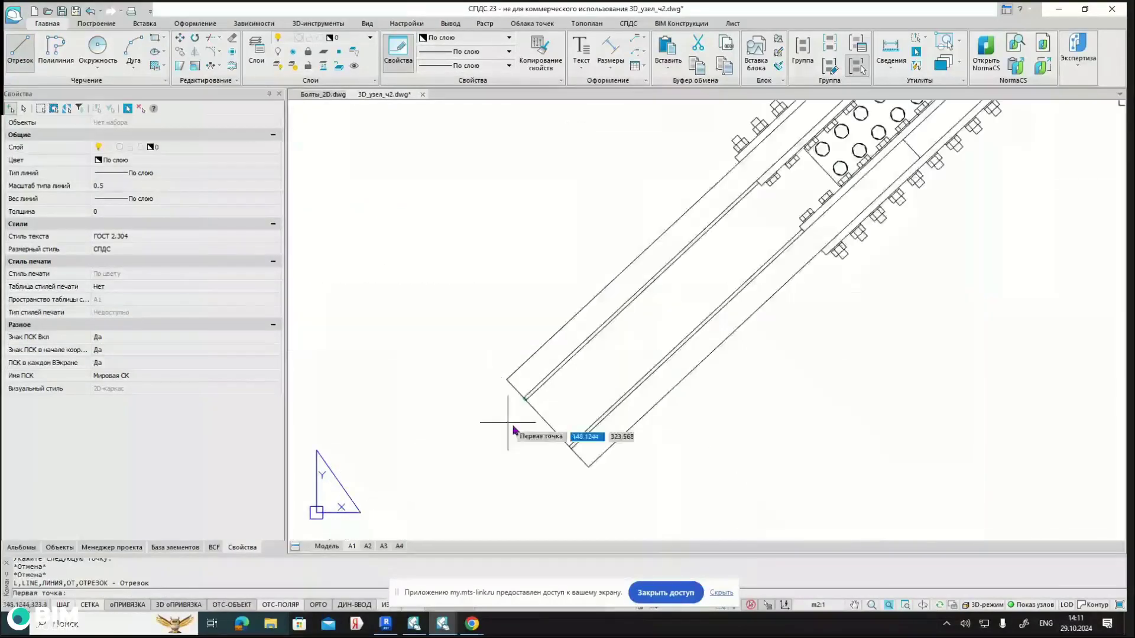
click(549, 424)
scroll(621, 361, down, 3)
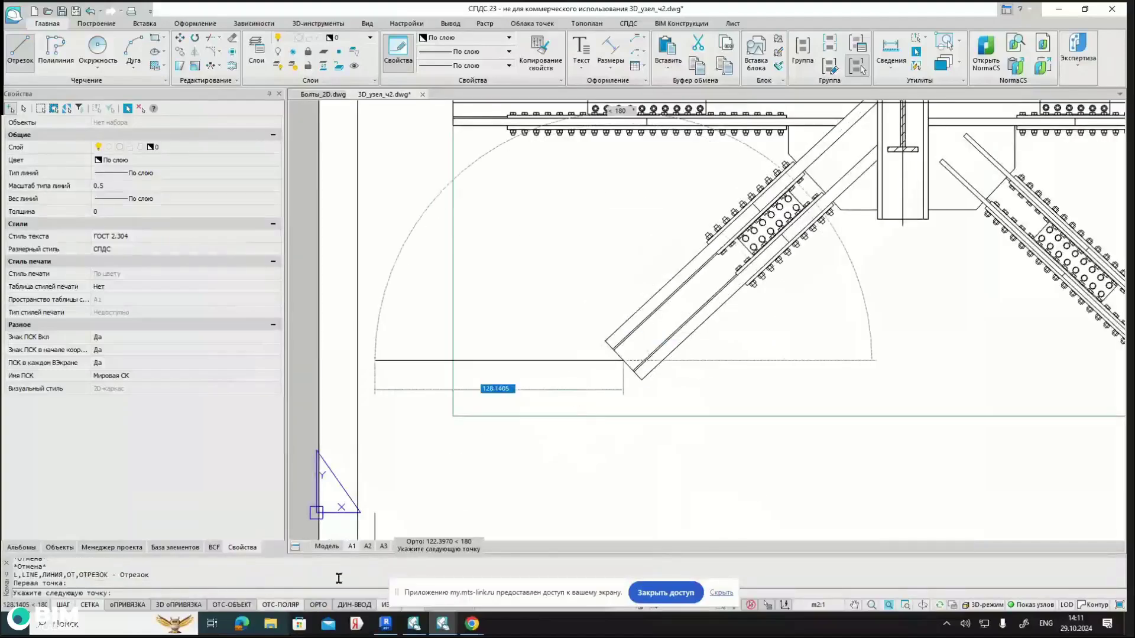
scroll(680, 364, up, 6)
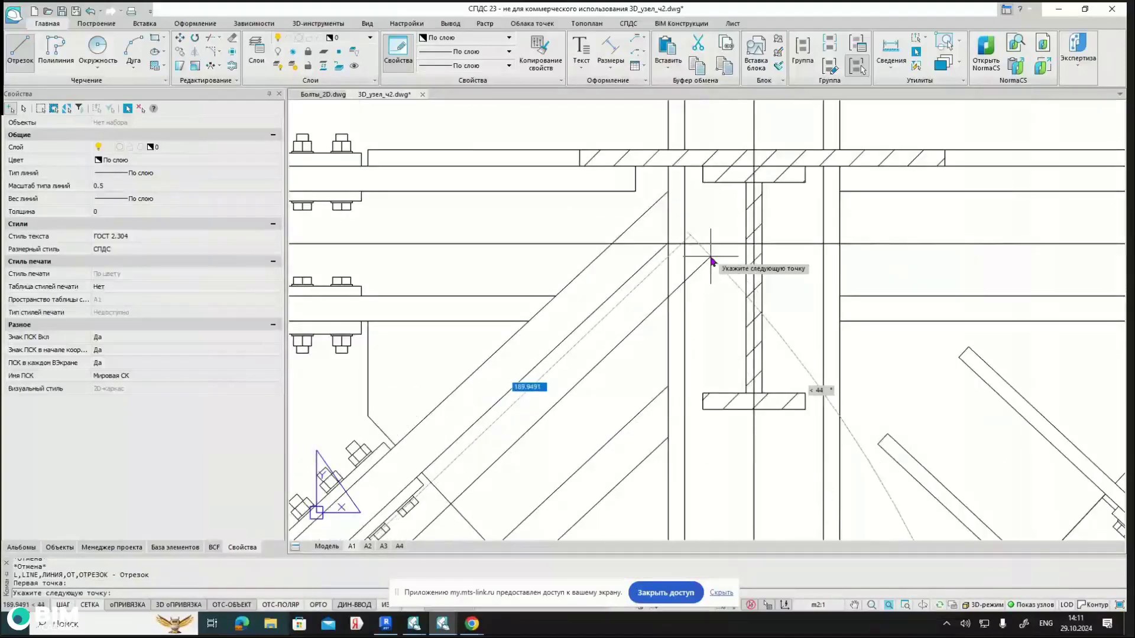
scroll(711, 260, down, 2)
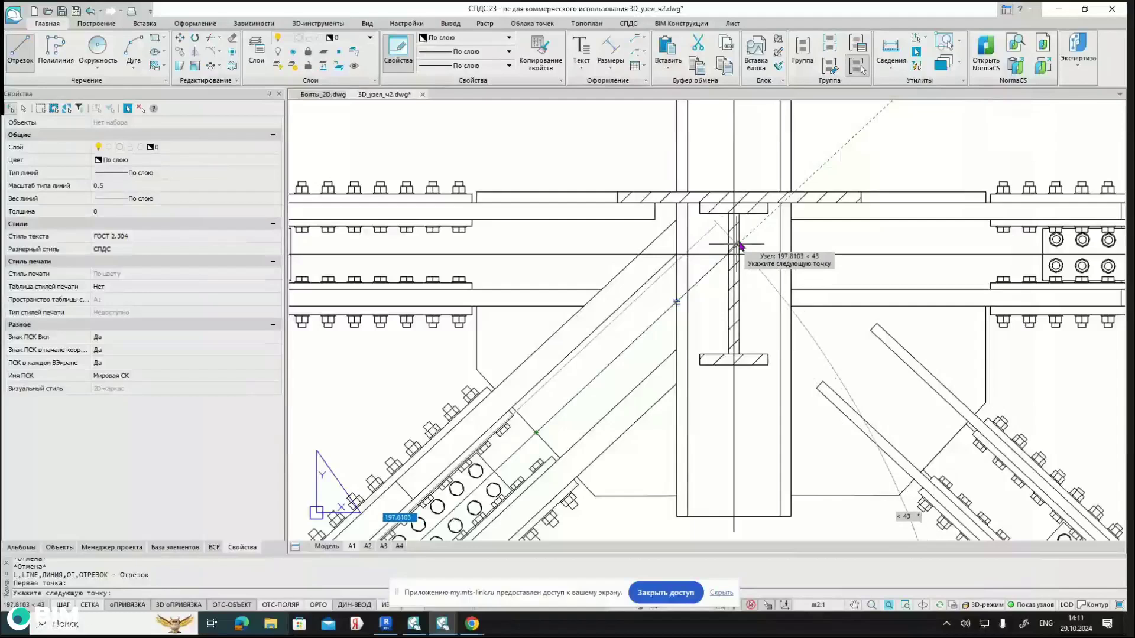
key(Escape)
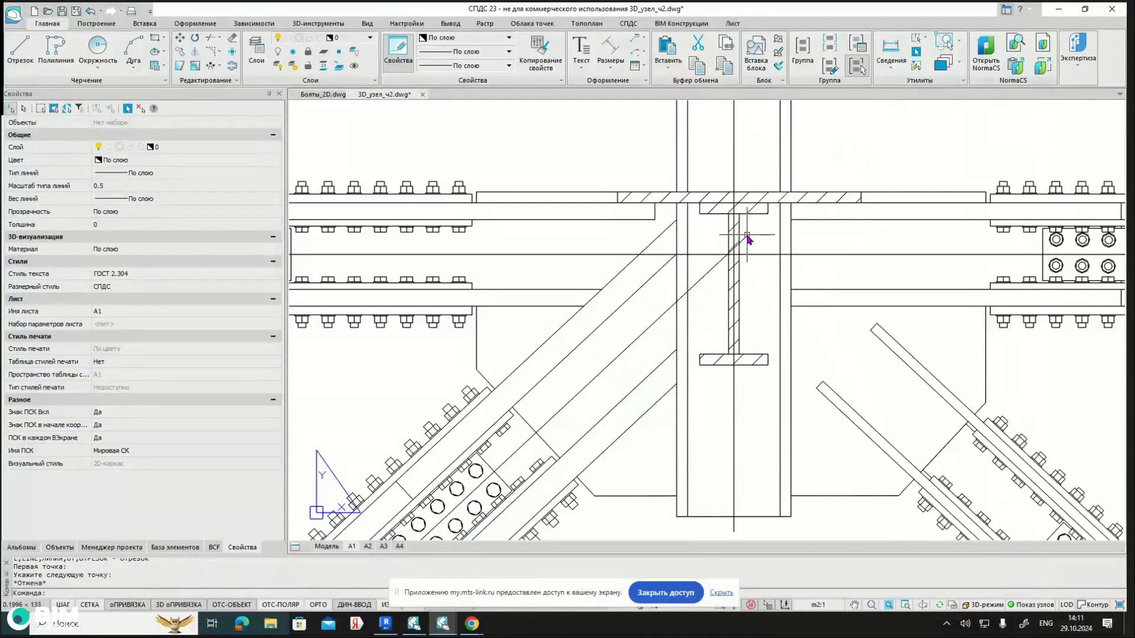
click(747, 238)
click(748, 236)
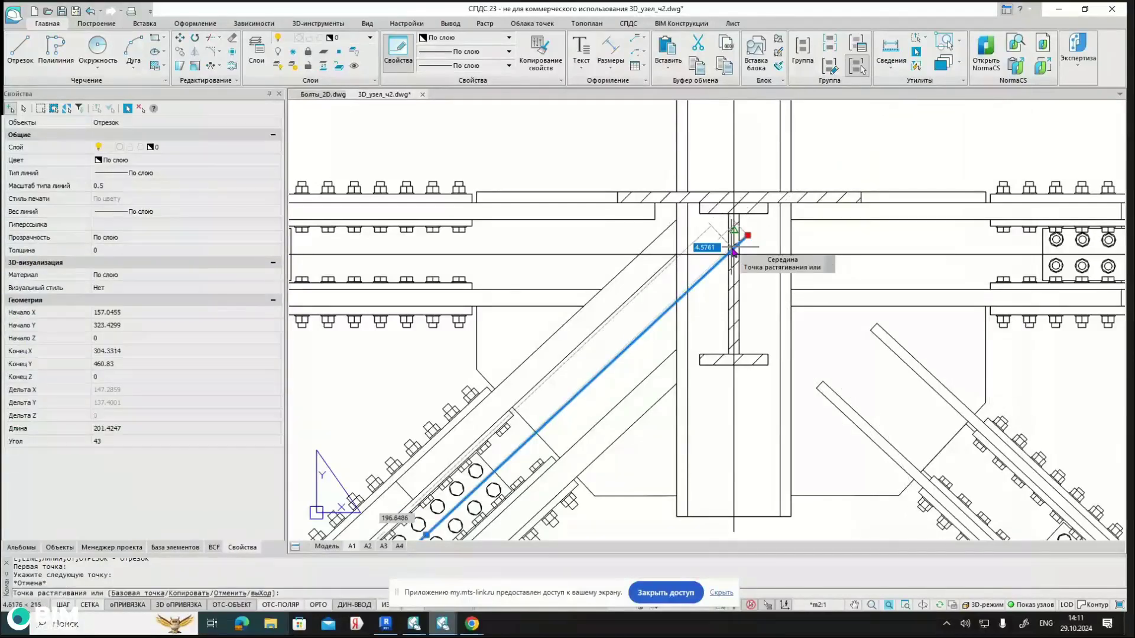
key(Escape)
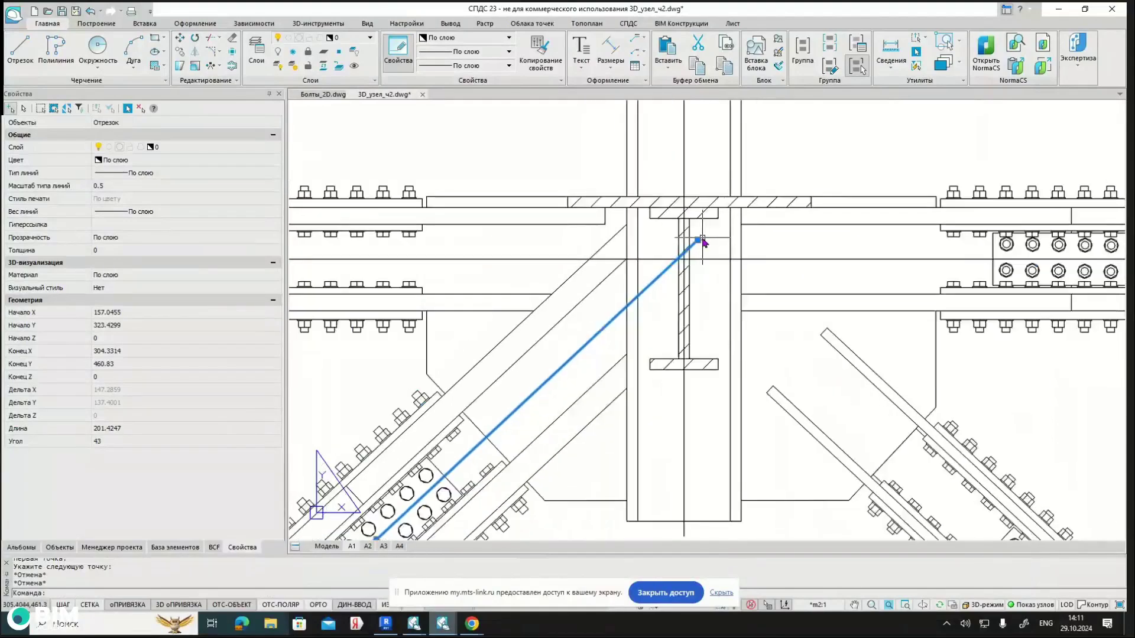
scroll(703, 242, up, 3)
click(701, 239)
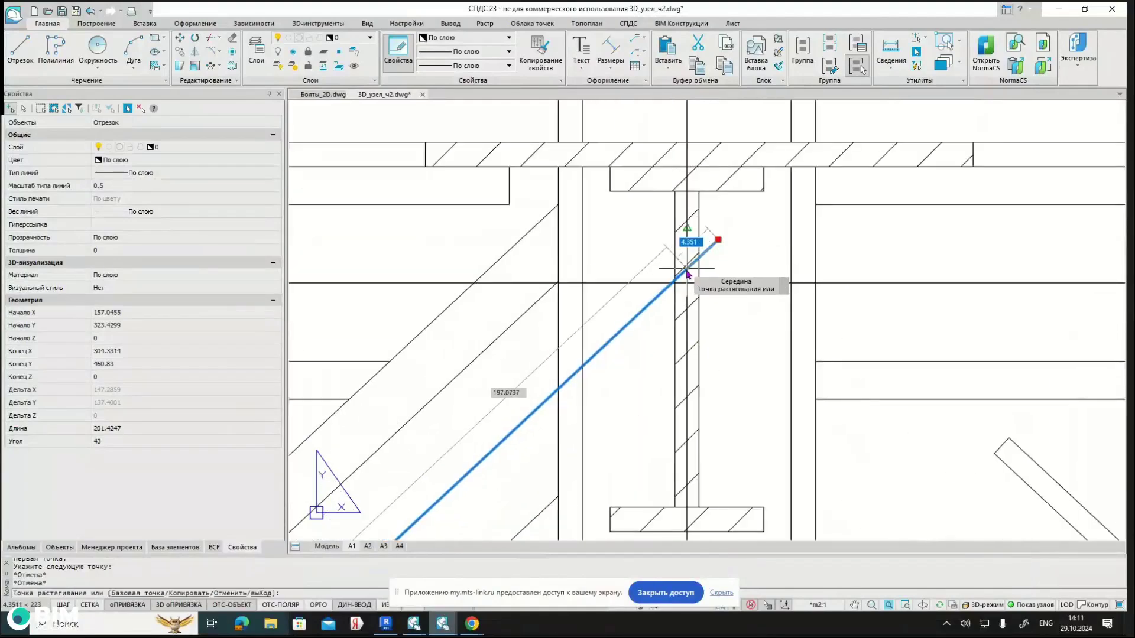
key(Escape)
scroll(686, 273, down, 3)
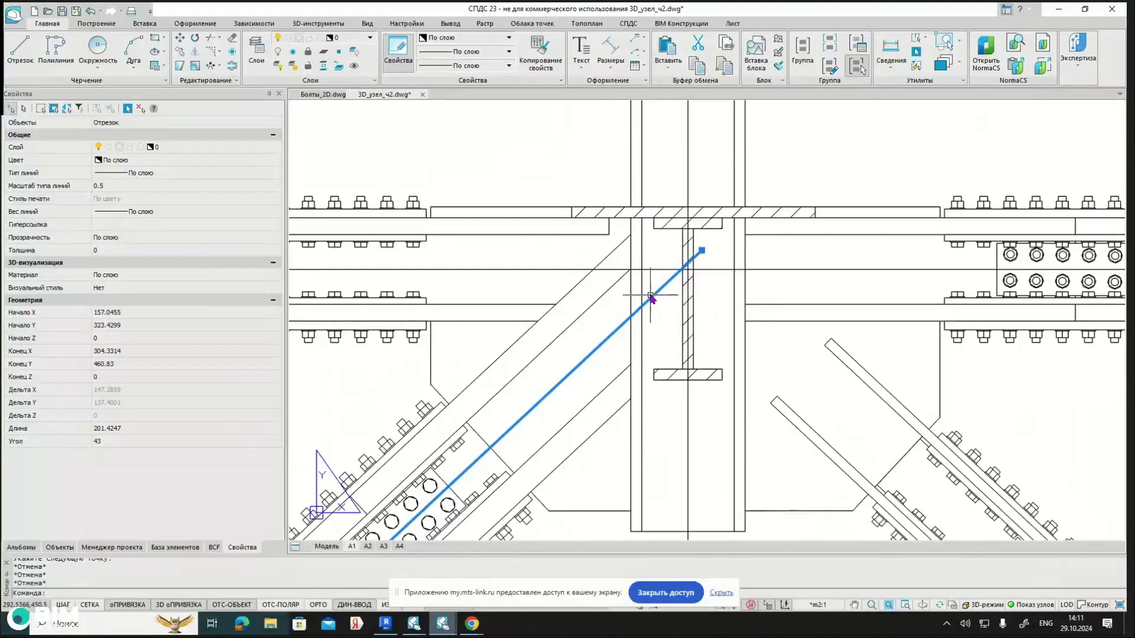
key(Escape)
scroll(648, 304, down, 3)
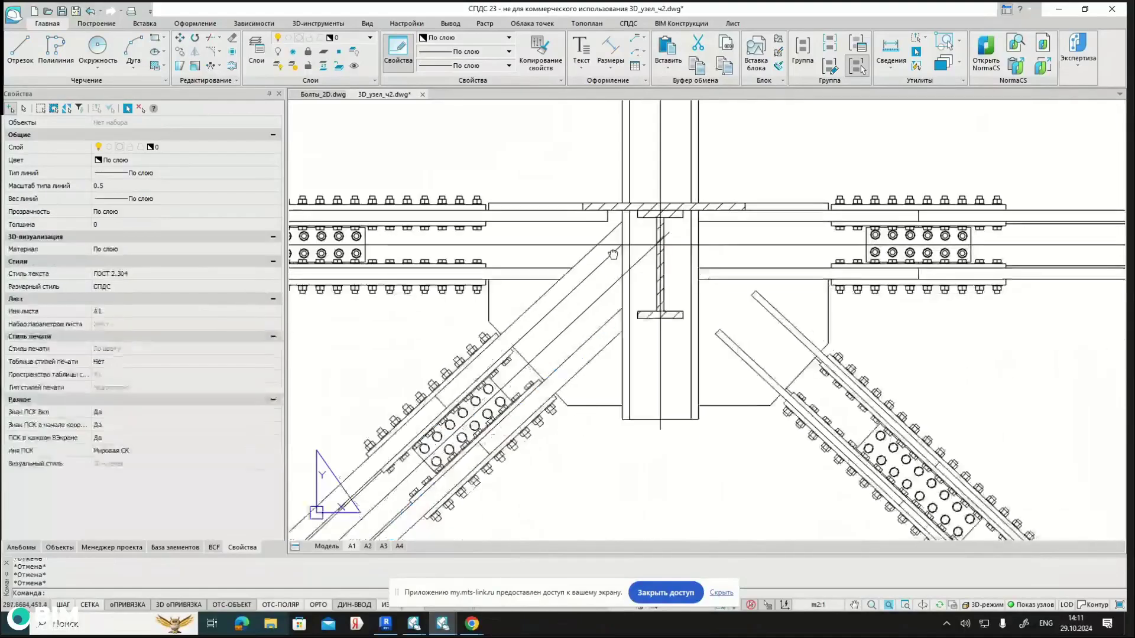
Step: Draw the right diagonal brace's axis from its lower end's midpoint, about 208 units long at 137°, ending just past the column axis
click(12, 52)
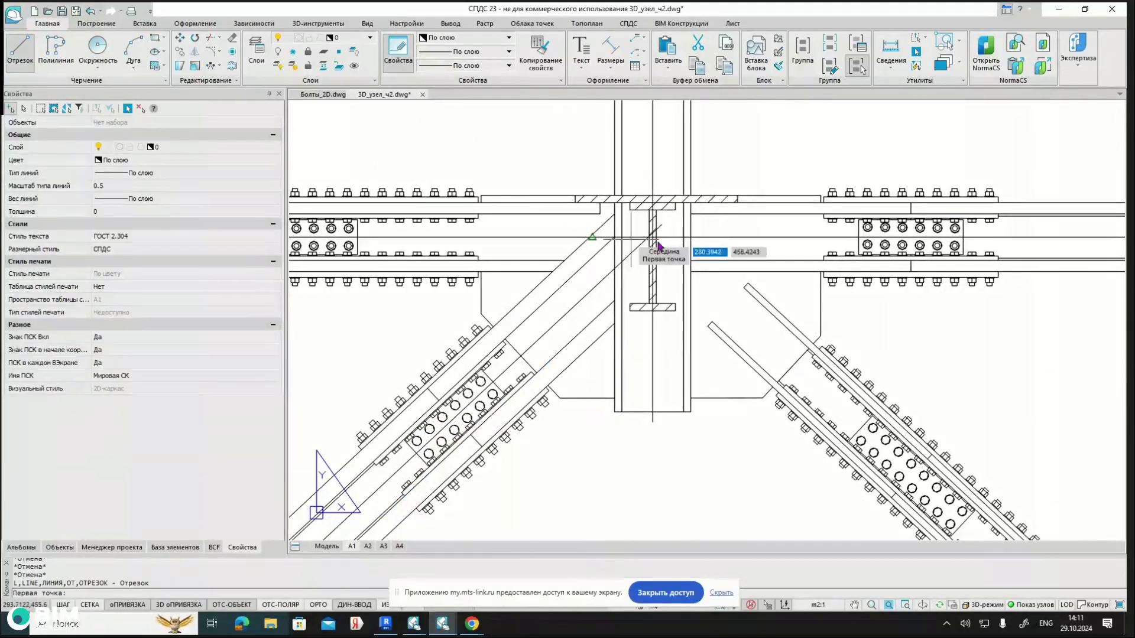
scroll(679, 246, up, 2)
scroll(874, 485, down, 4)
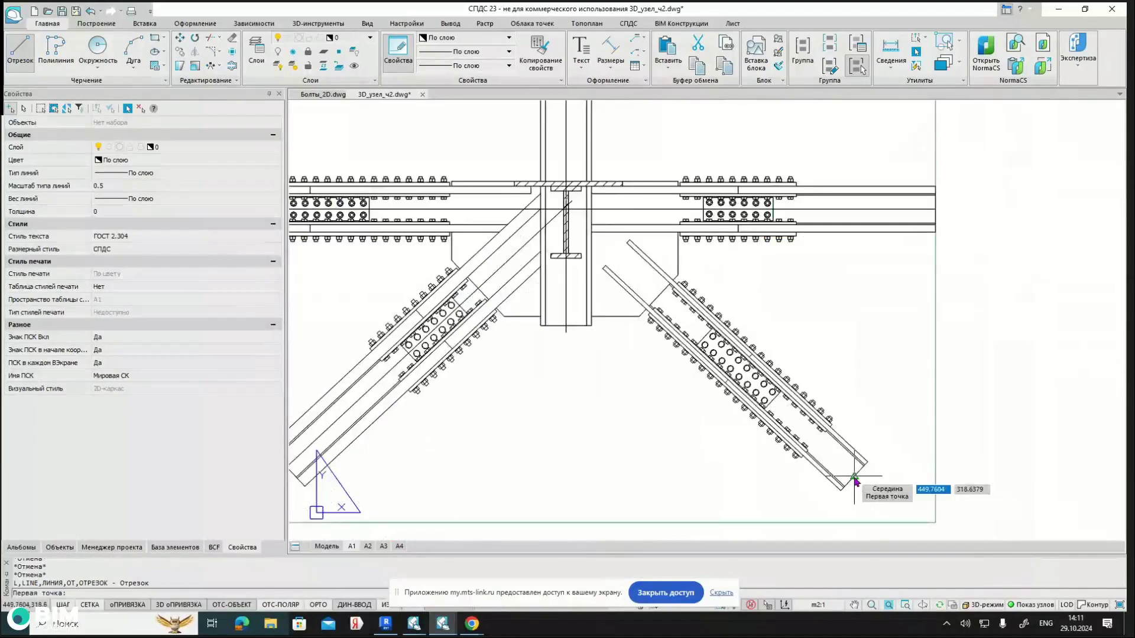
click(856, 480)
scroll(573, 214, up, 3)
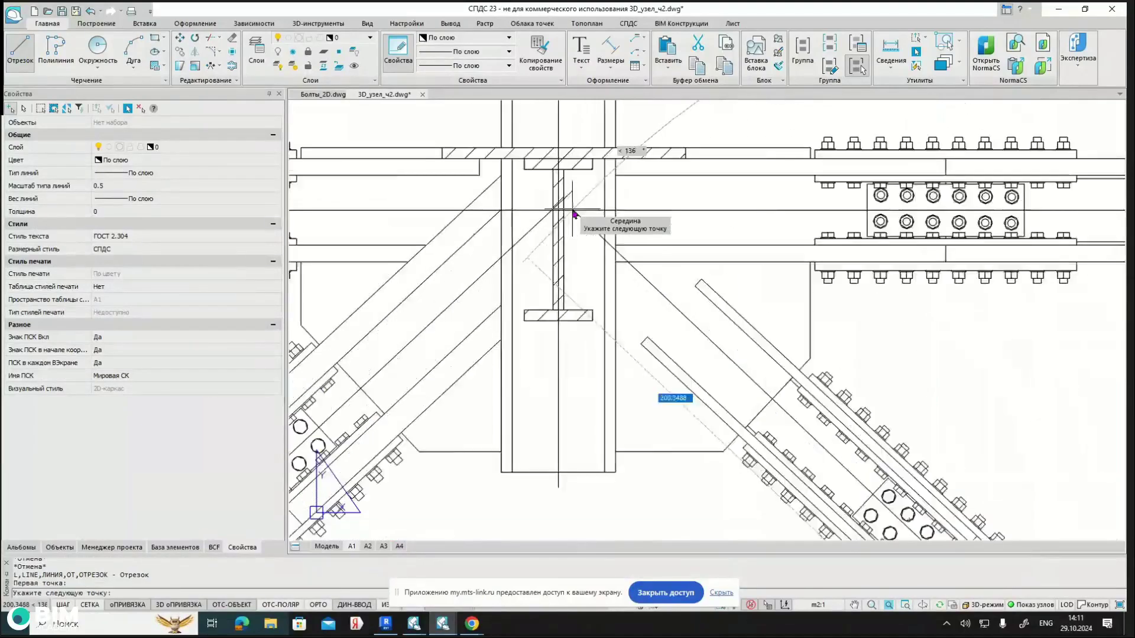
scroll(573, 214, up, 2)
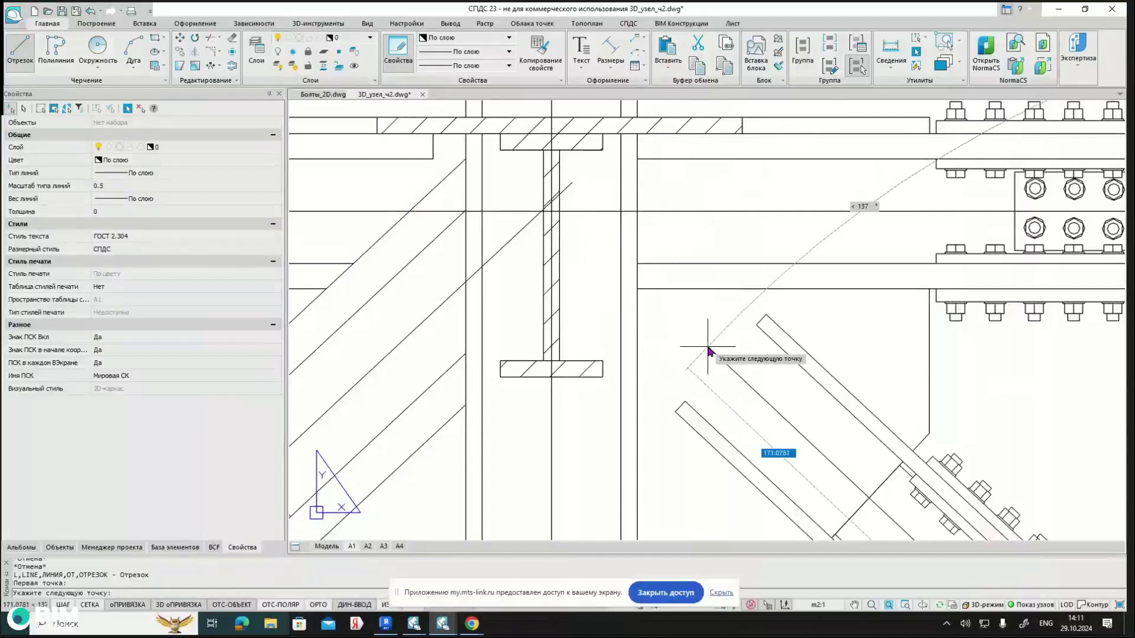
scroll(708, 351, down, 2)
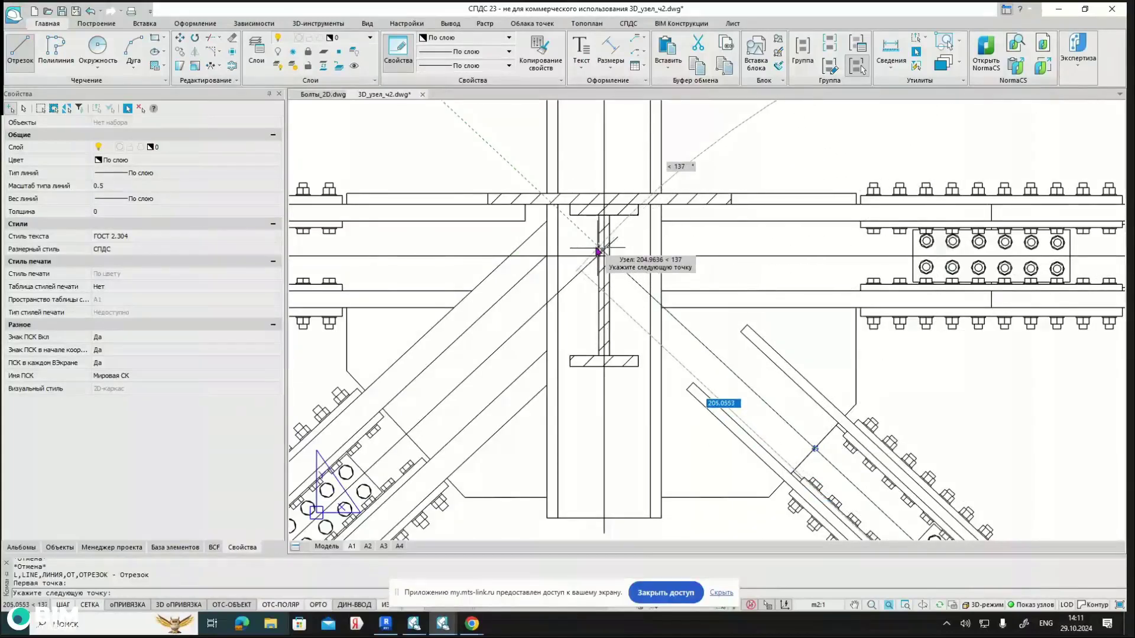
key(Escape)
key(Escape)
scroll(600, 282, down, 2)
scroll(601, 282, down, 1)
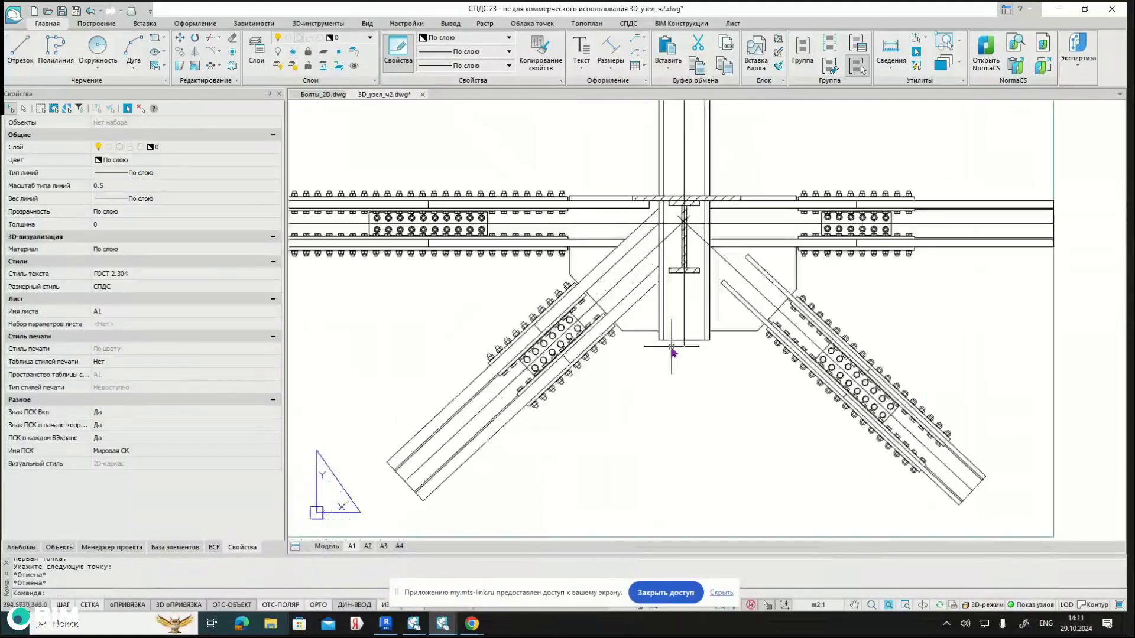
Step: Stretch the right diagonal brace's axis past the brace's lower end, making it about 220 units long at 137°
scroll(685, 331, down, 1)
scroll(690, 338, down, 2)
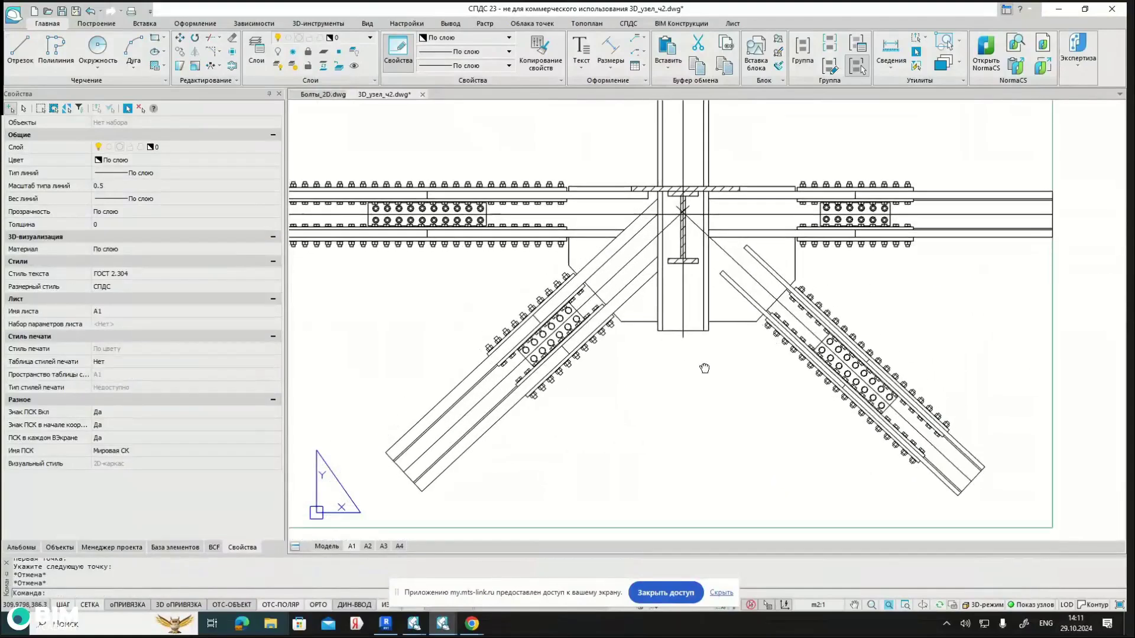
click(868, 436)
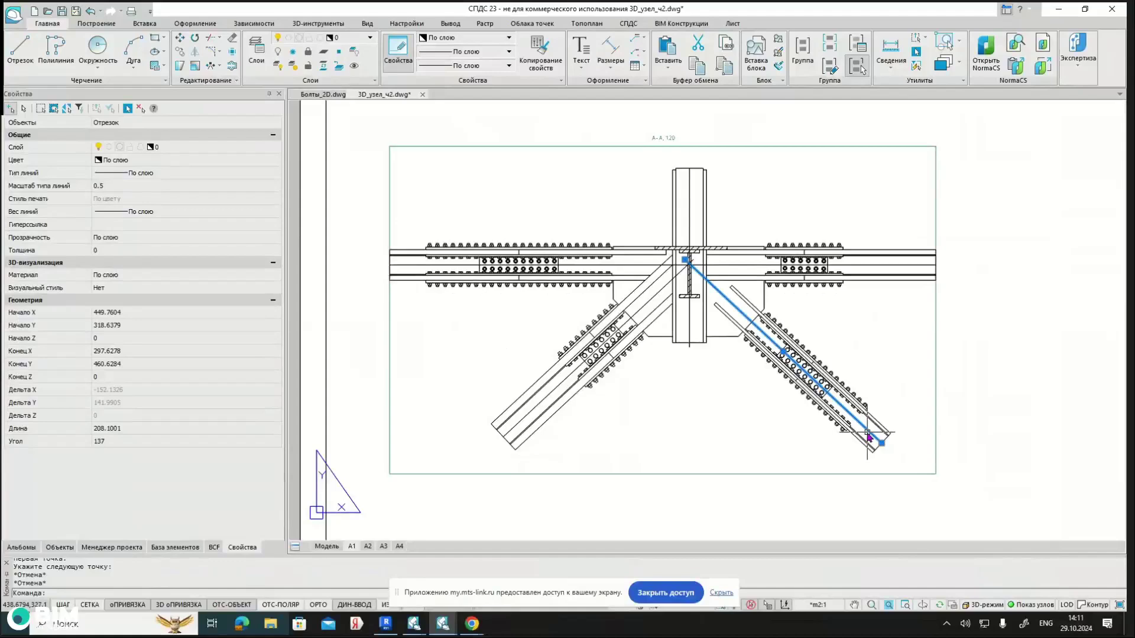
scroll(869, 435, up, 1)
mouse_move(873, 431)
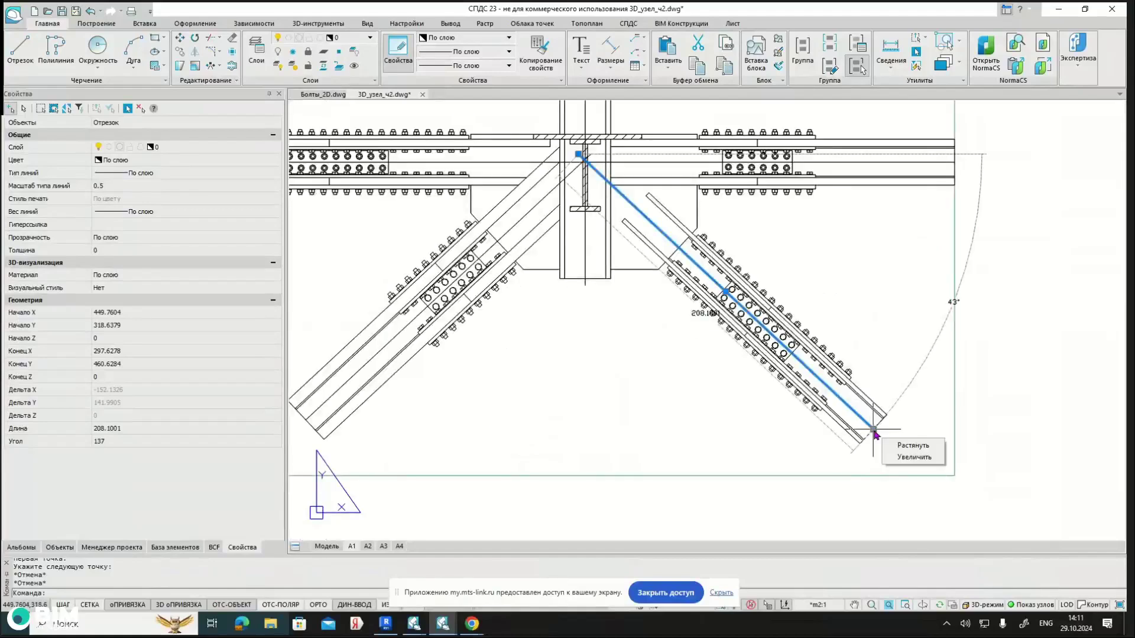
click(899, 459)
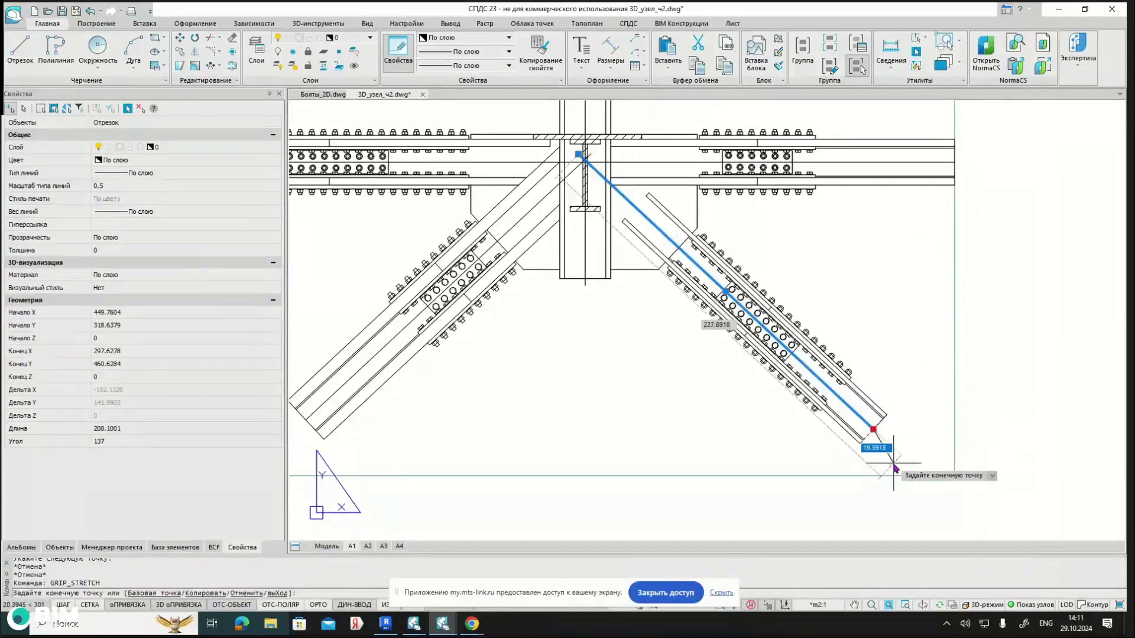
click(908, 426)
scroll(601, 421, down, 2)
middle_drag(602, 421, 724, 390)
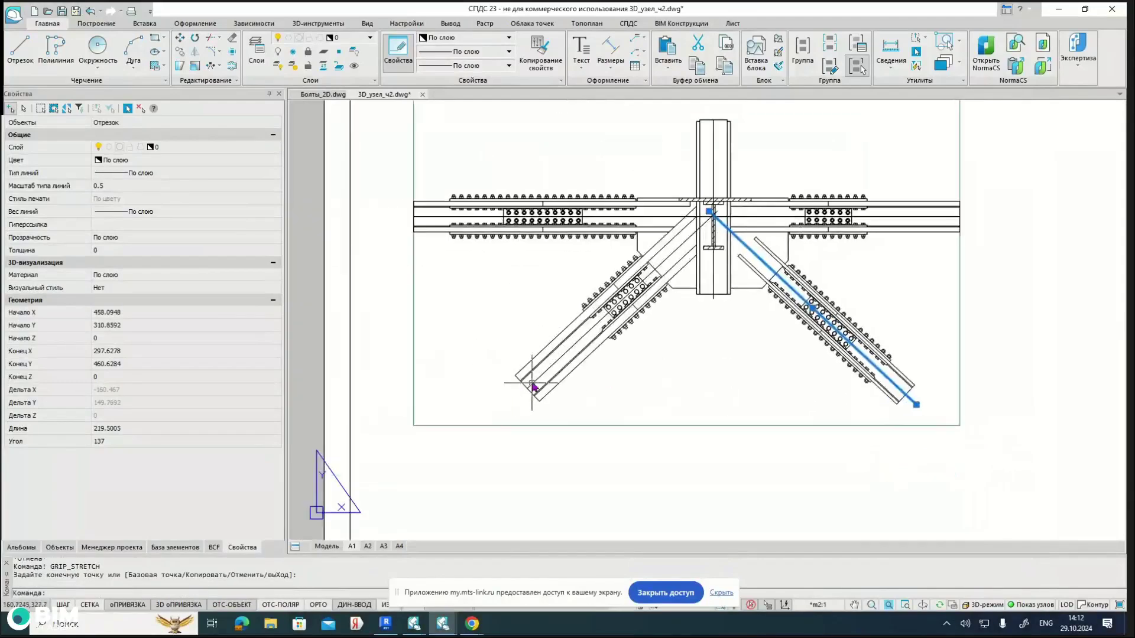
Step: Stretch the left diagonal brace's axis slightly past the brace's lower end, keeping its 43° direction
click(534, 385)
key(Escape)
click(529, 389)
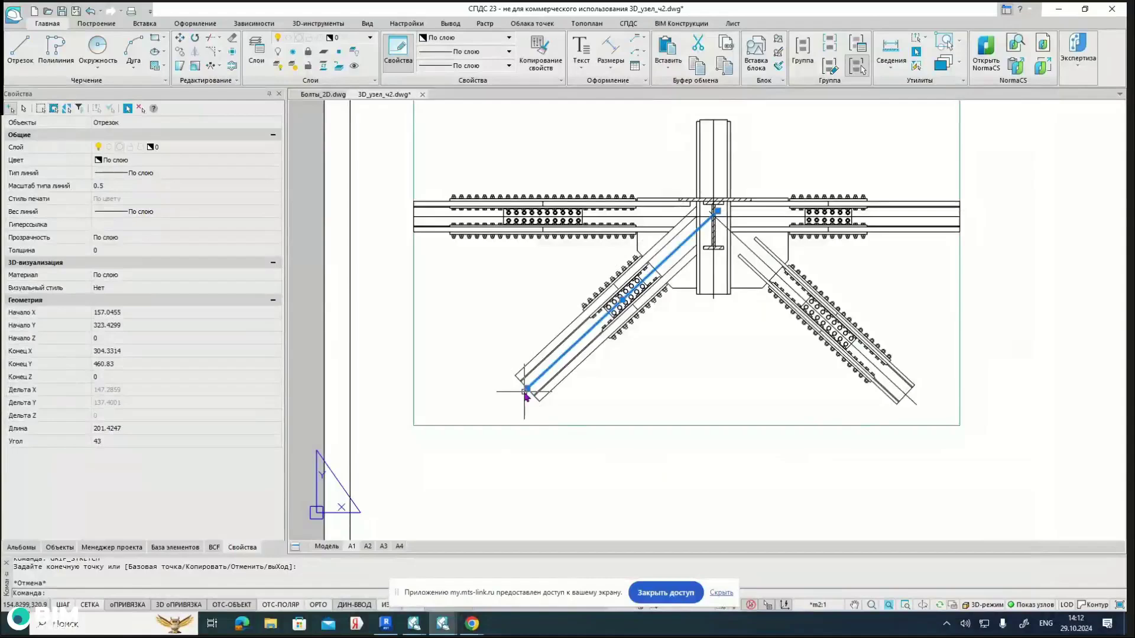
mouse_move(528, 392)
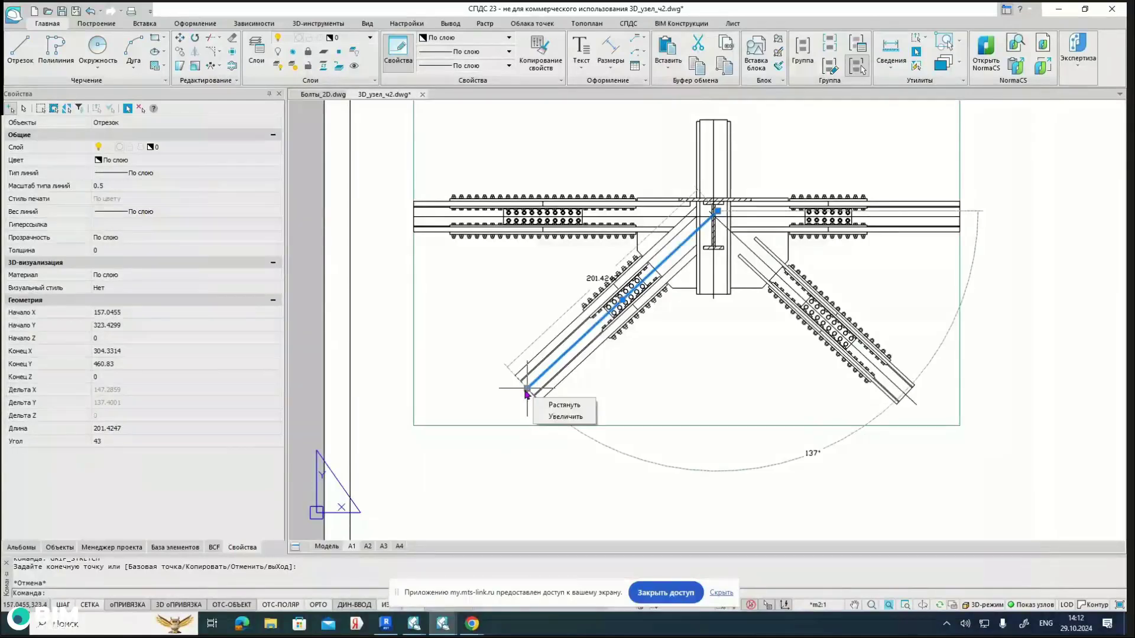
click(537, 405)
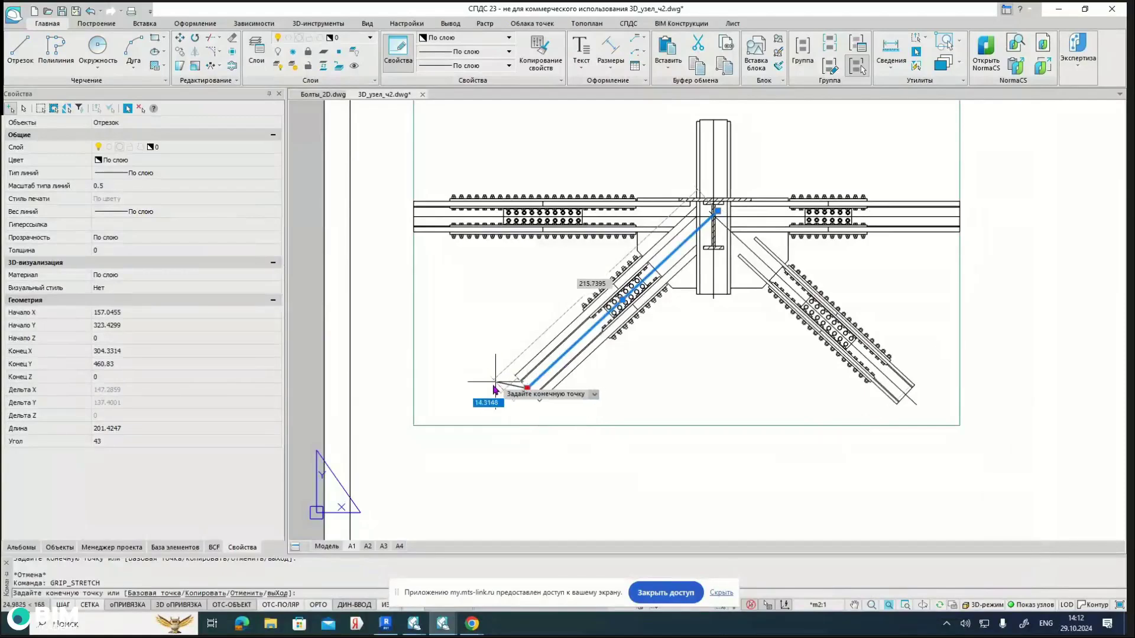
scroll(494, 388, up, 2)
key(Escape)
scroll(529, 296, down, 5)
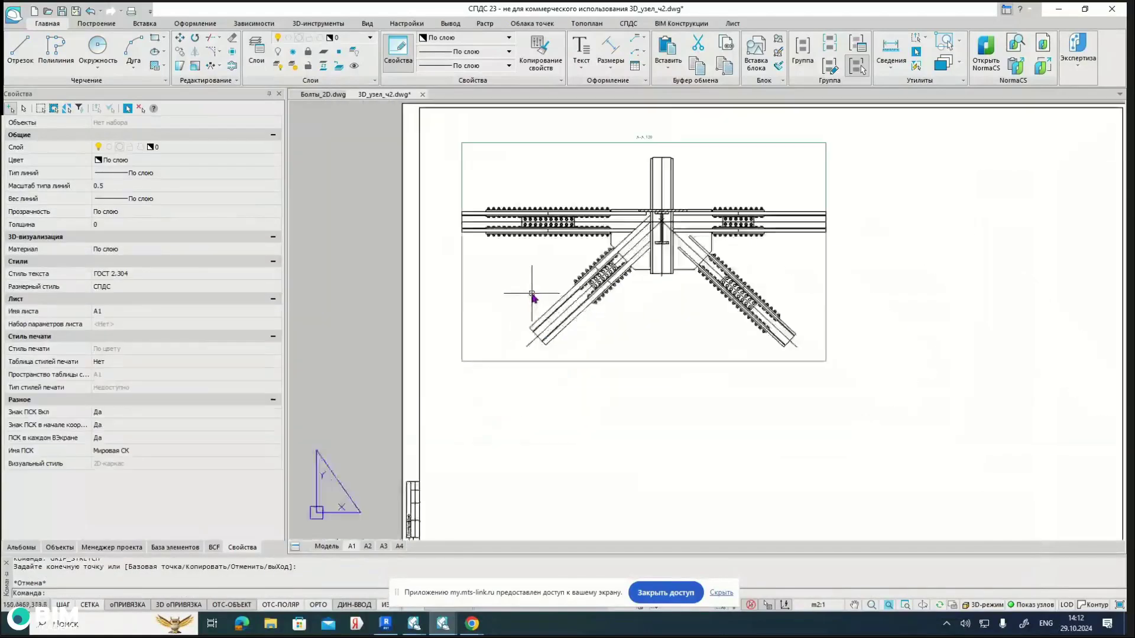
Step: Stretch the horizontal beam axis past the beam's left end, making the line about 436 units long
scroll(500, 305, up, 3)
click(410, 307)
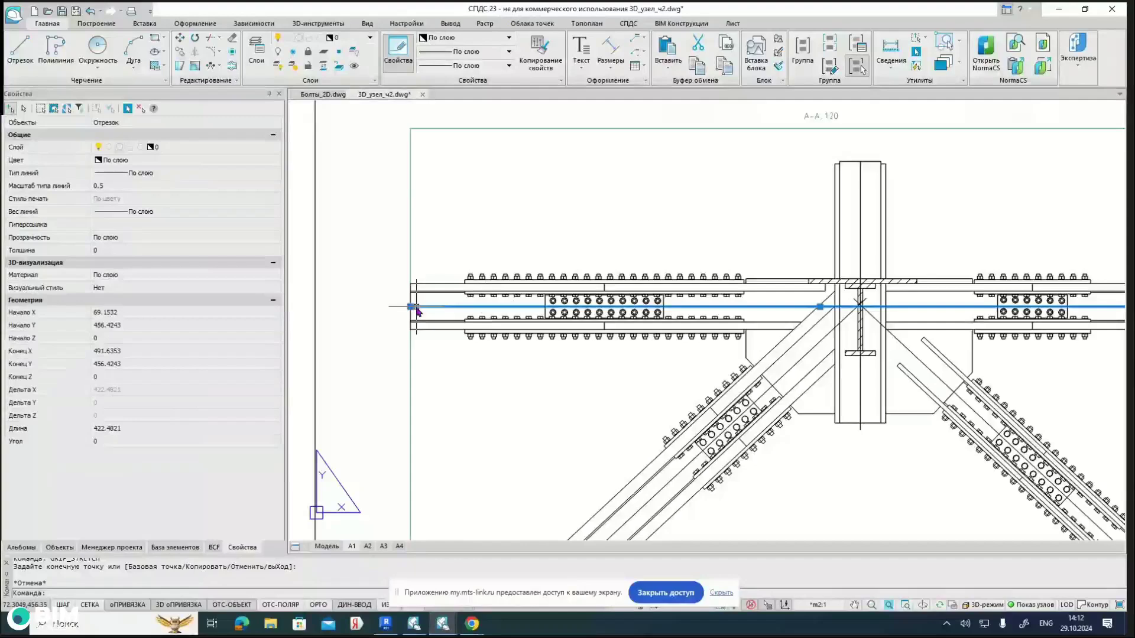
mouse_move(411, 307)
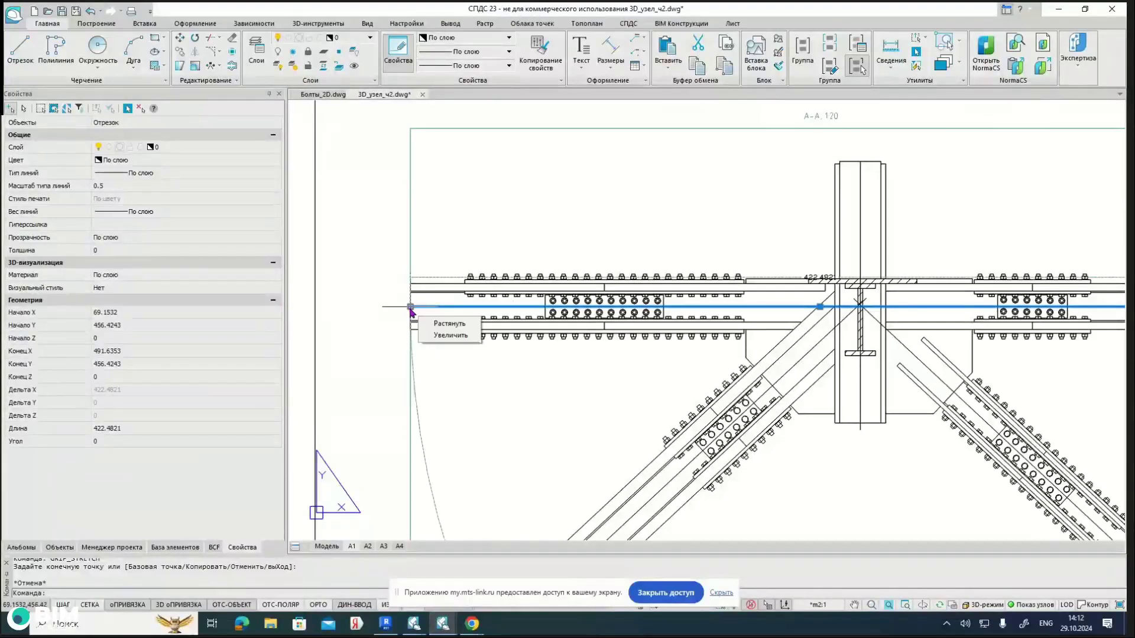
click(427, 325)
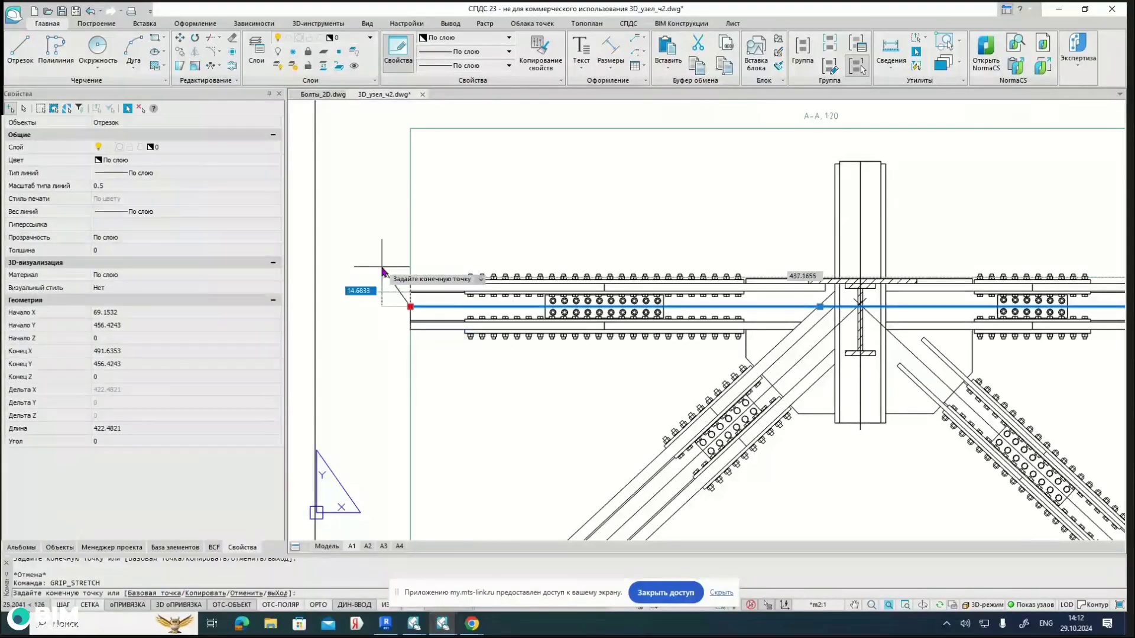
click(384, 270)
Step: Stretch the horizontal beam axis past the beam's right end by about 14 units
scroll(385, 271, down, 3)
scroll(731, 314, up, 4)
mouse_move(669, 323)
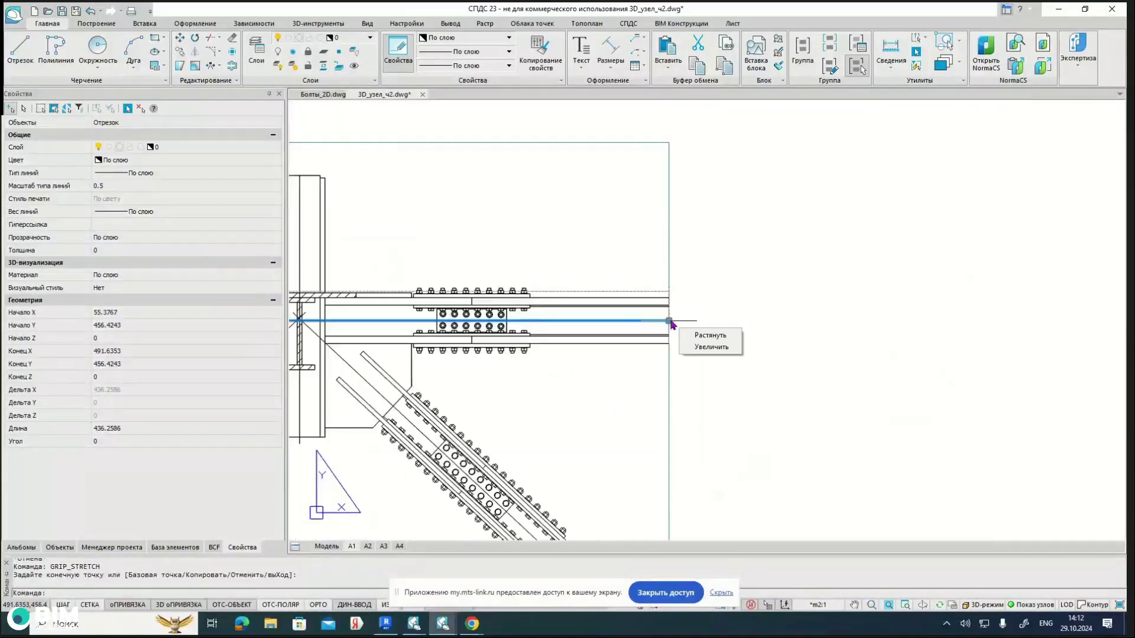
click(703, 335)
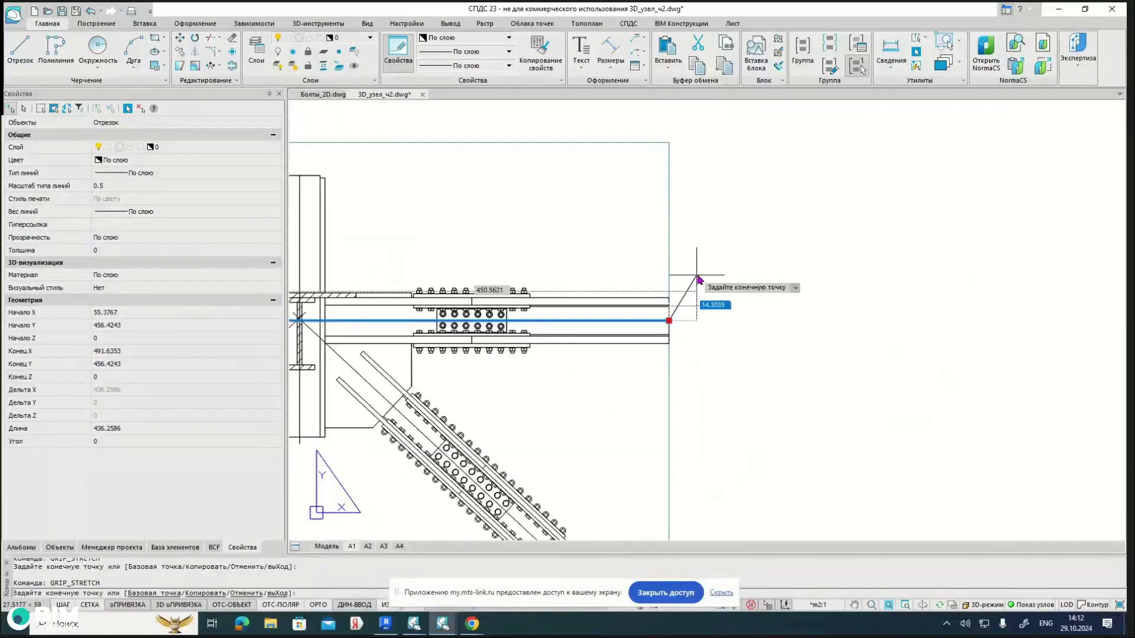
key(Escape)
key(Escape)
Step: Assign the four axis lines of the column, beam and both diagonal braces to the layer Осевые_2D.Проекции
scroll(760, 329, down, 5)
scroll(760, 330, up, 3)
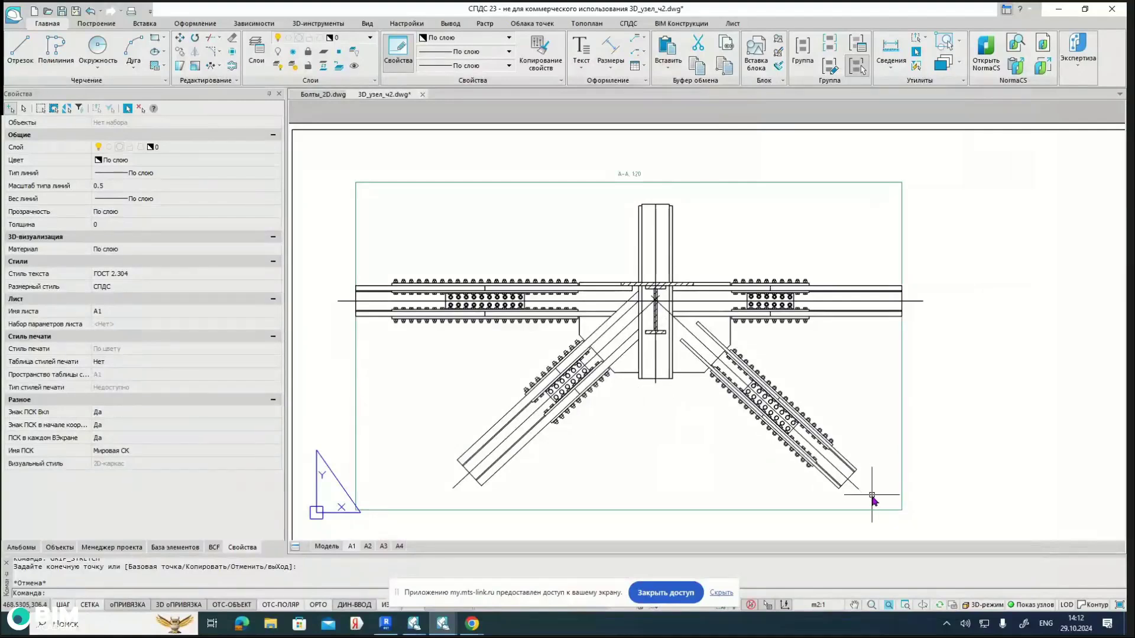
click(854, 482)
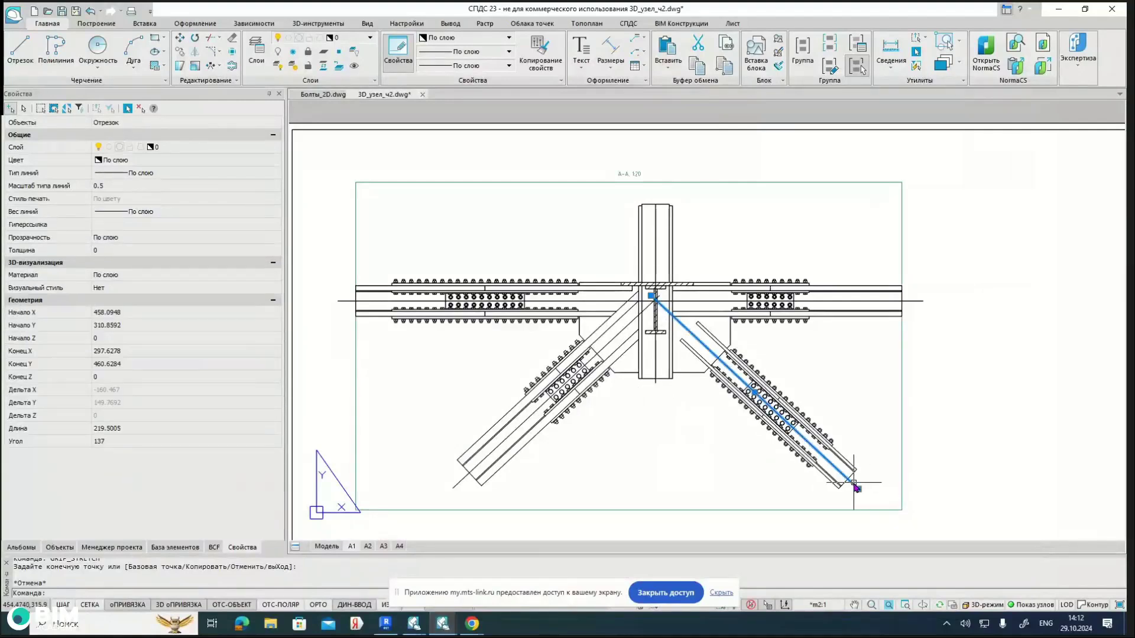
right_click(853, 483)
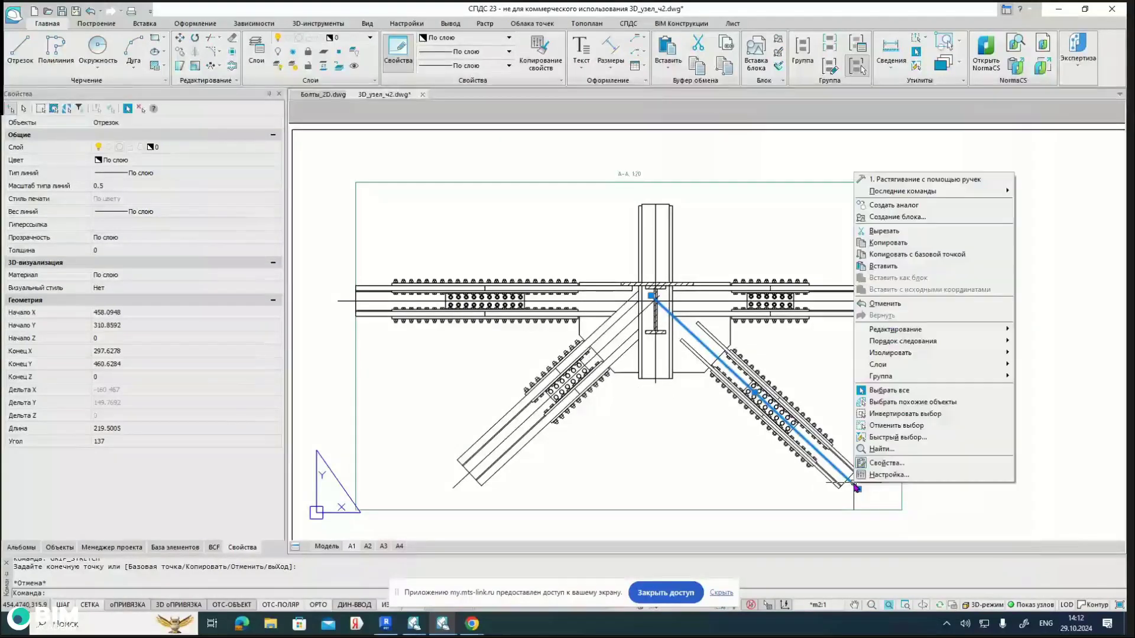
key(Escape)
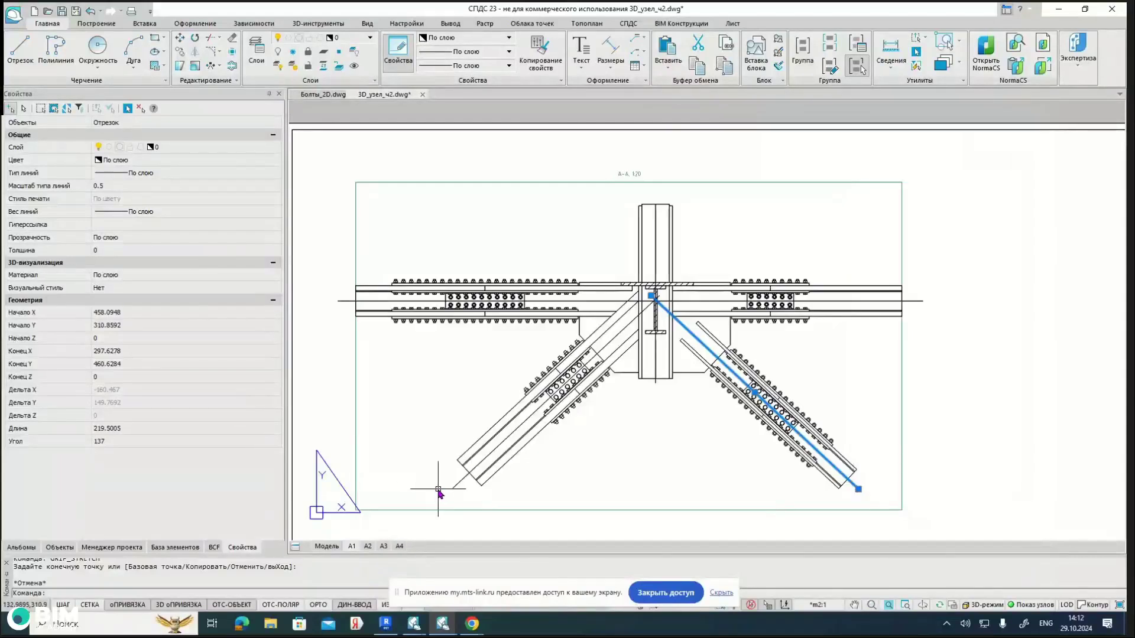
click(454, 484)
click(338, 301)
click(657, 220)
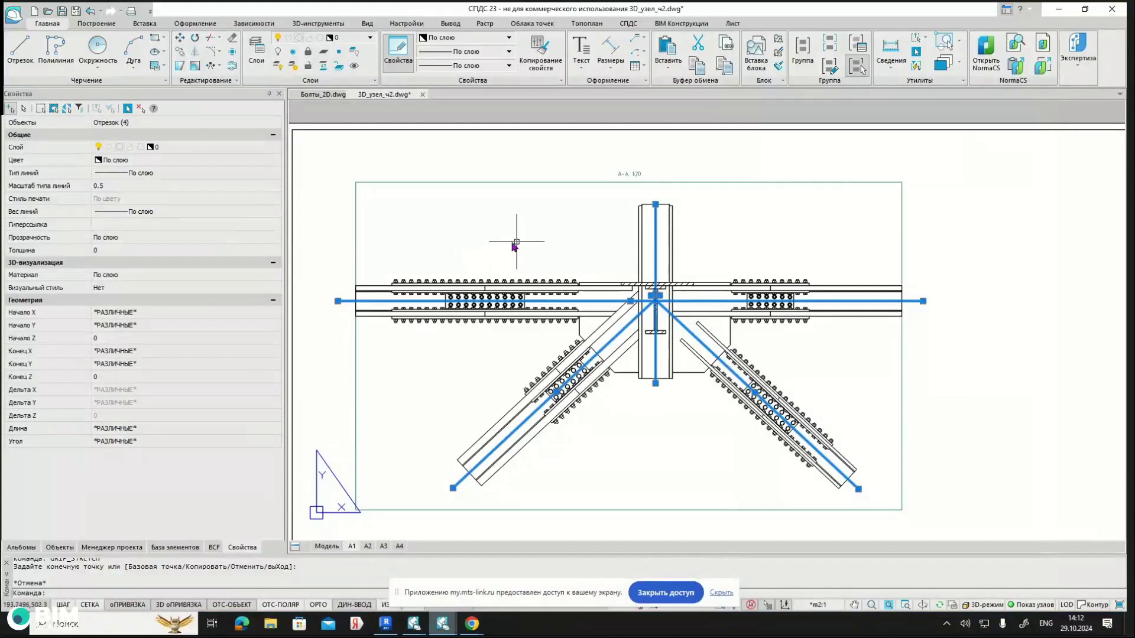
click(371, 38)
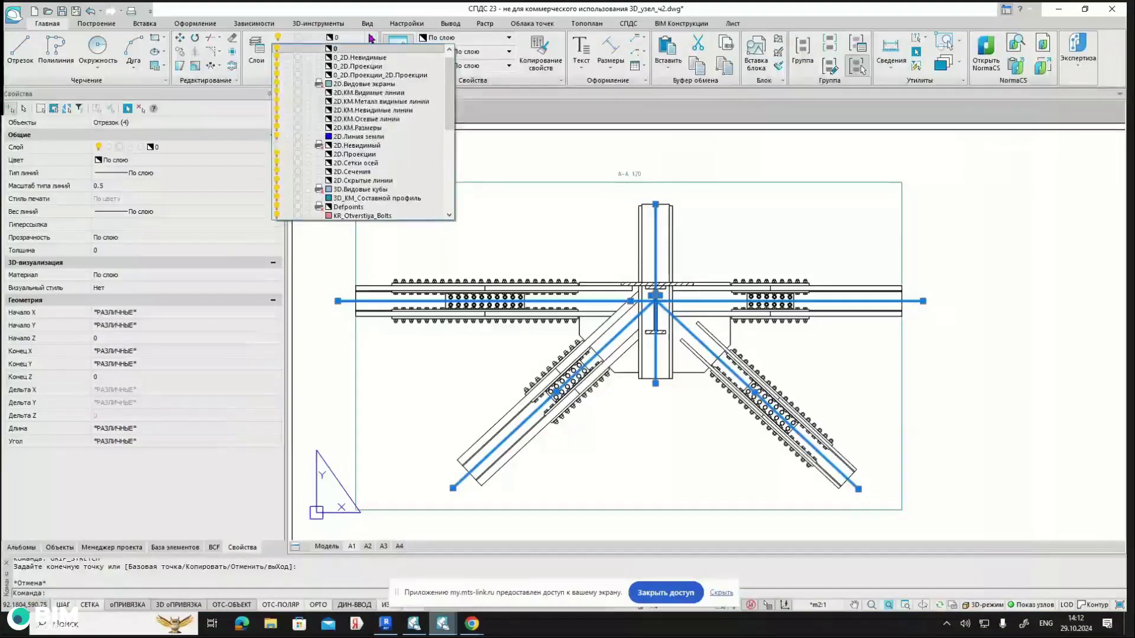
scroll(404, 95, down, 5)
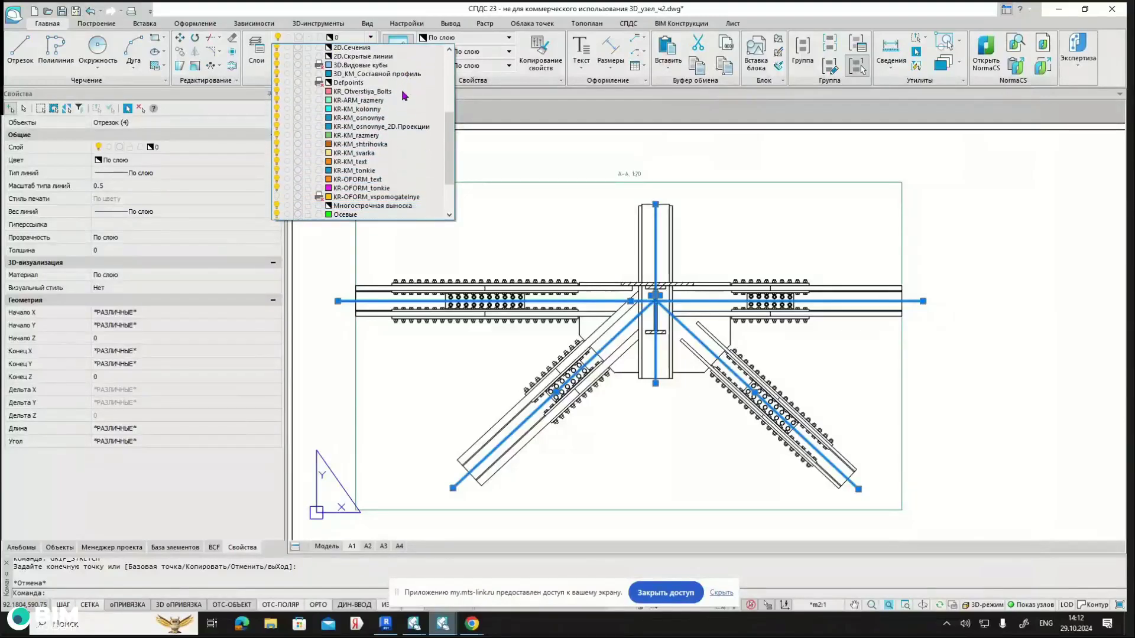
scroll(403, 95, down, 3)
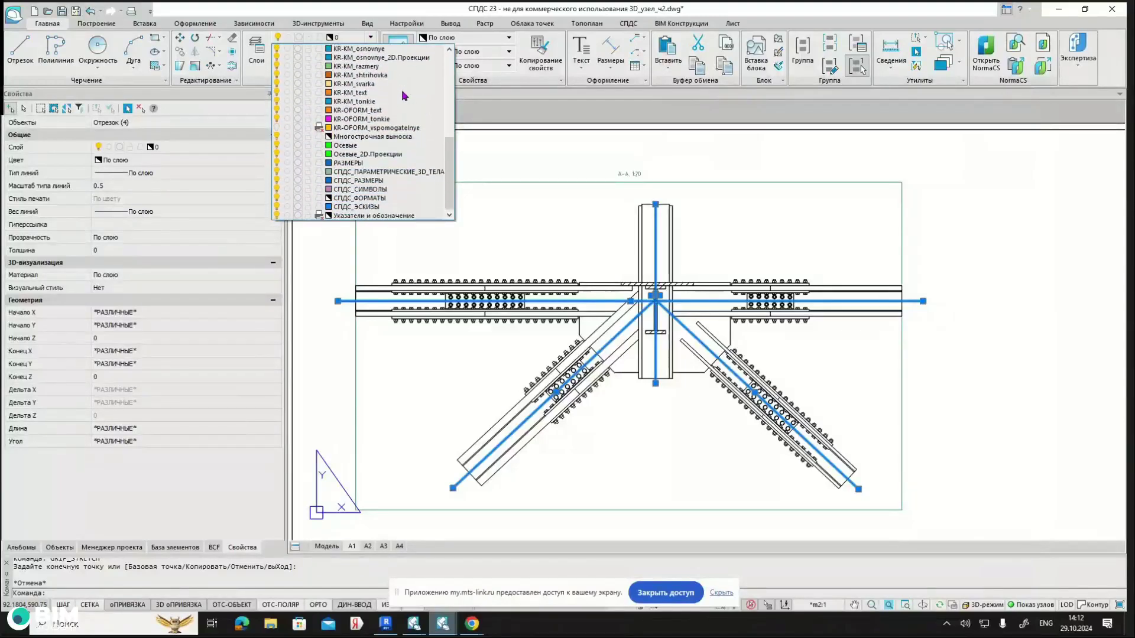
click(381, 155)
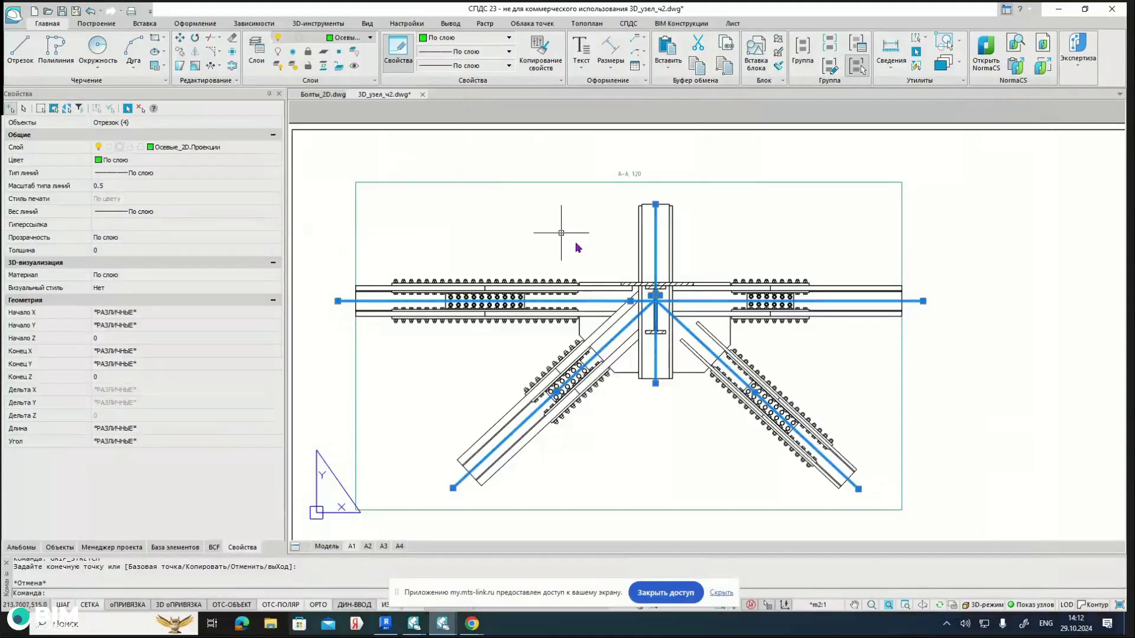
click(582, 243)
key(Escape)
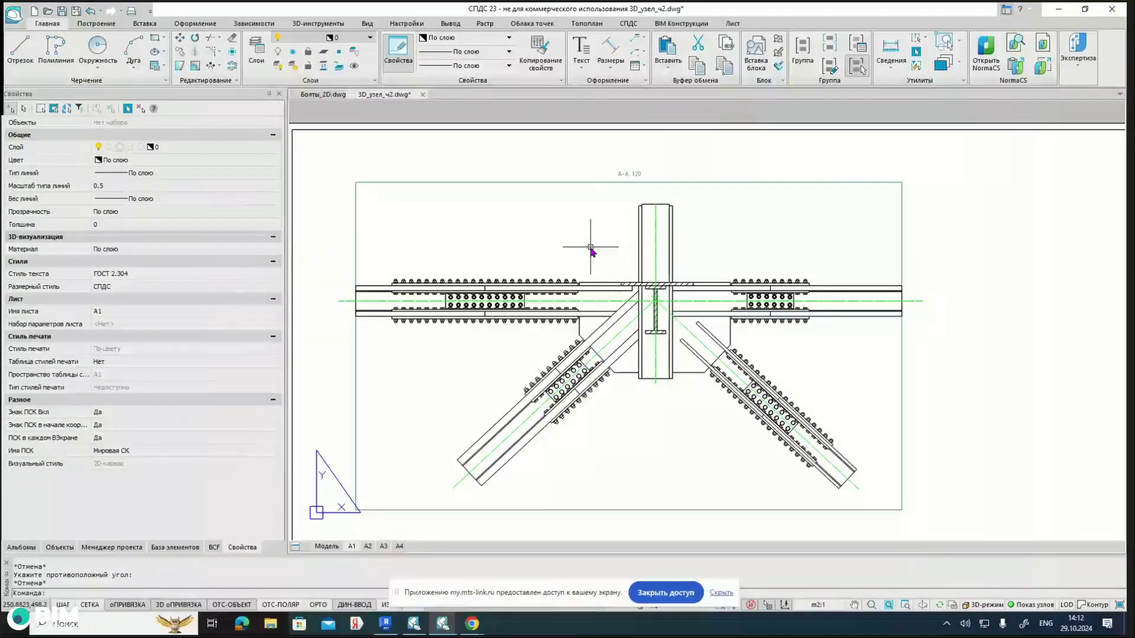
Step: Examine how the bolts of the left diagonal brace's splice are shown in the section A-A projection
middle_drag(603, 247, 584, 246)
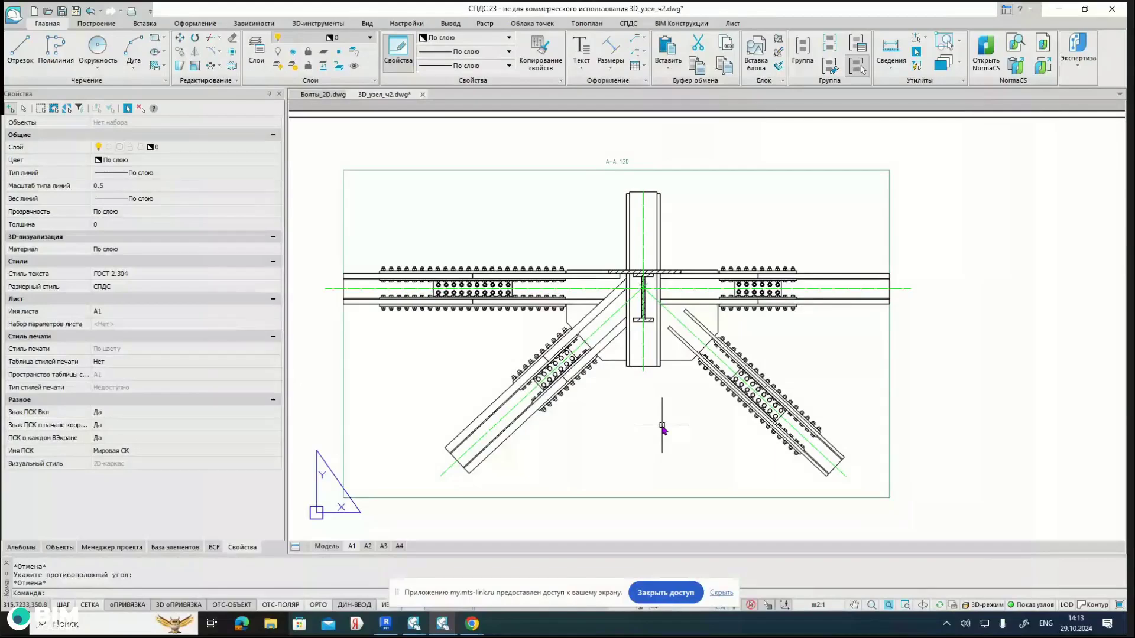
scroll(641, 448, down, 2)
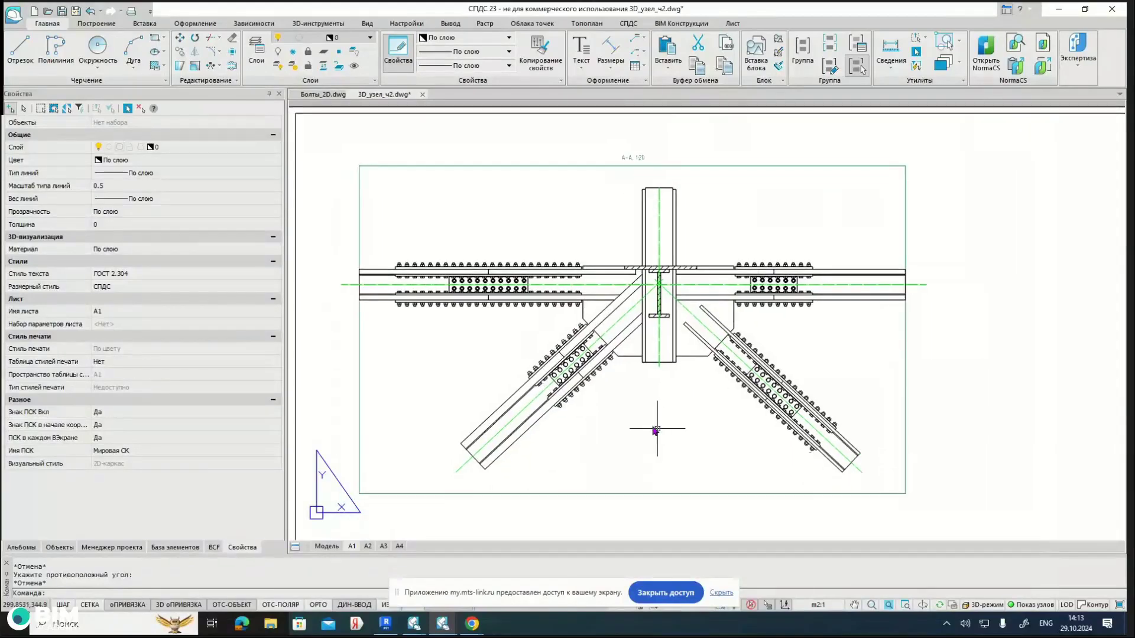
scroll(523, 421, up, 4)
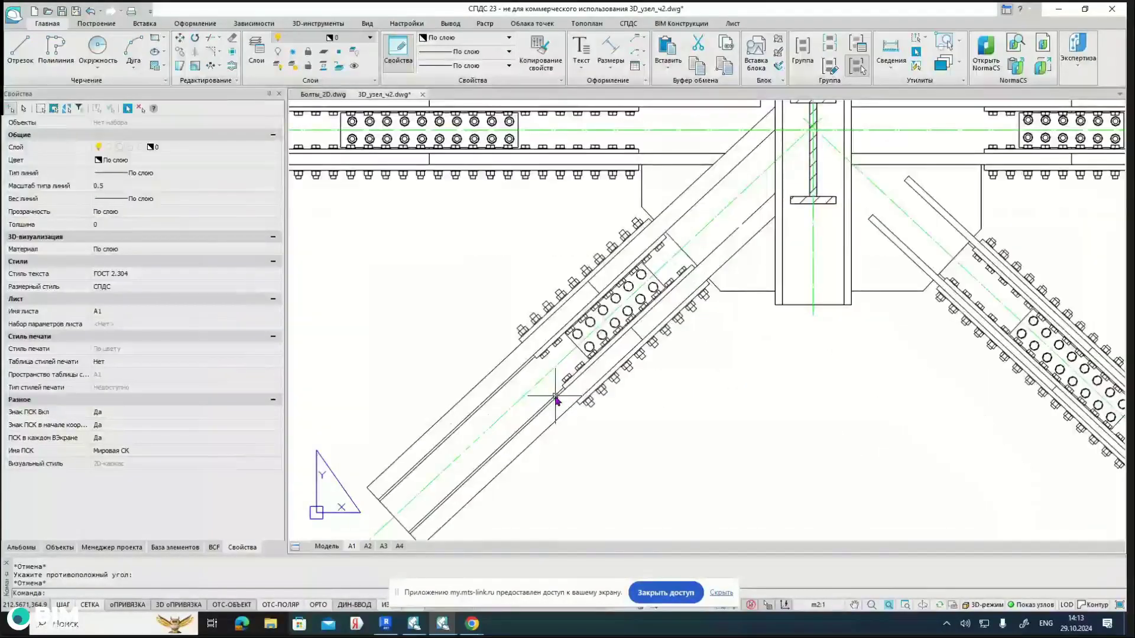
scroll(556, 400, up, 2)
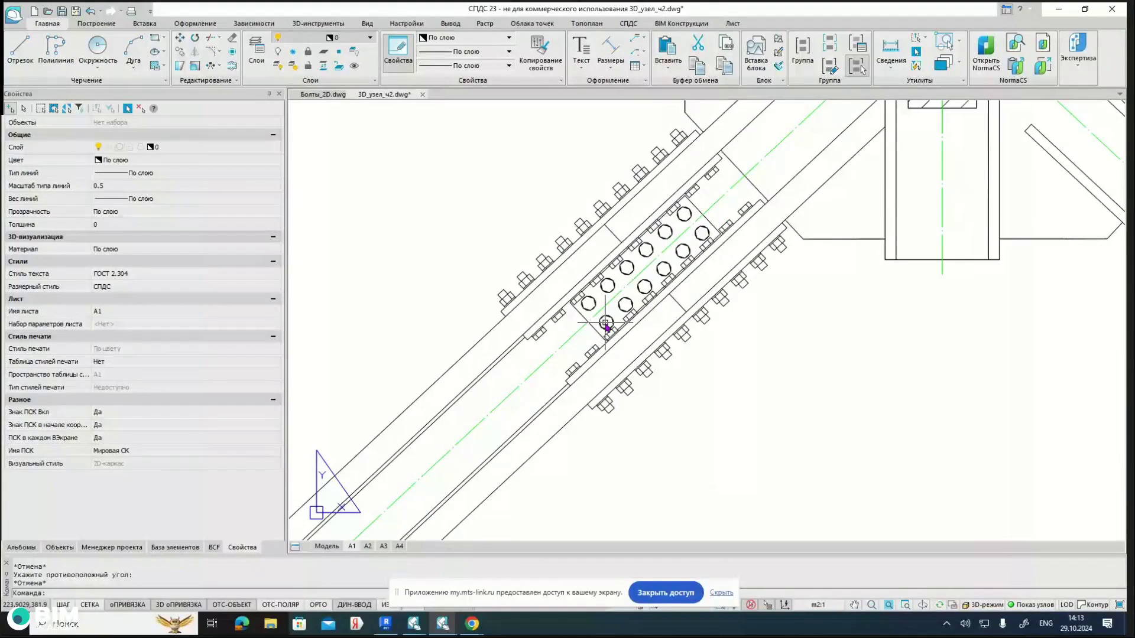
middle_drag(605, 323, 565, 365)
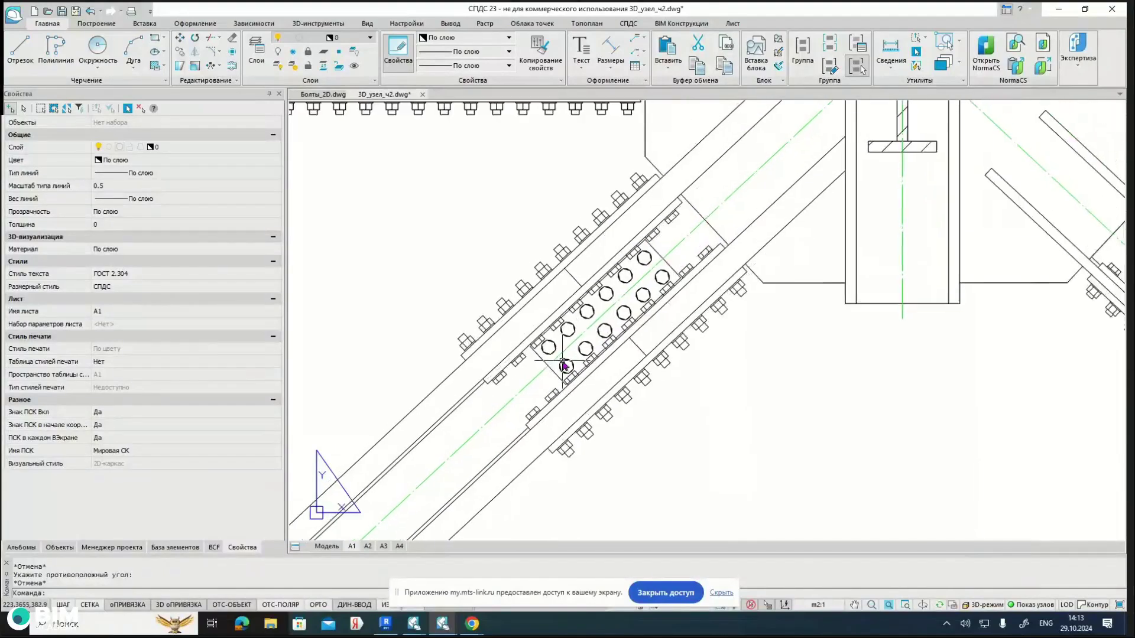
mouse_move(565, 366)
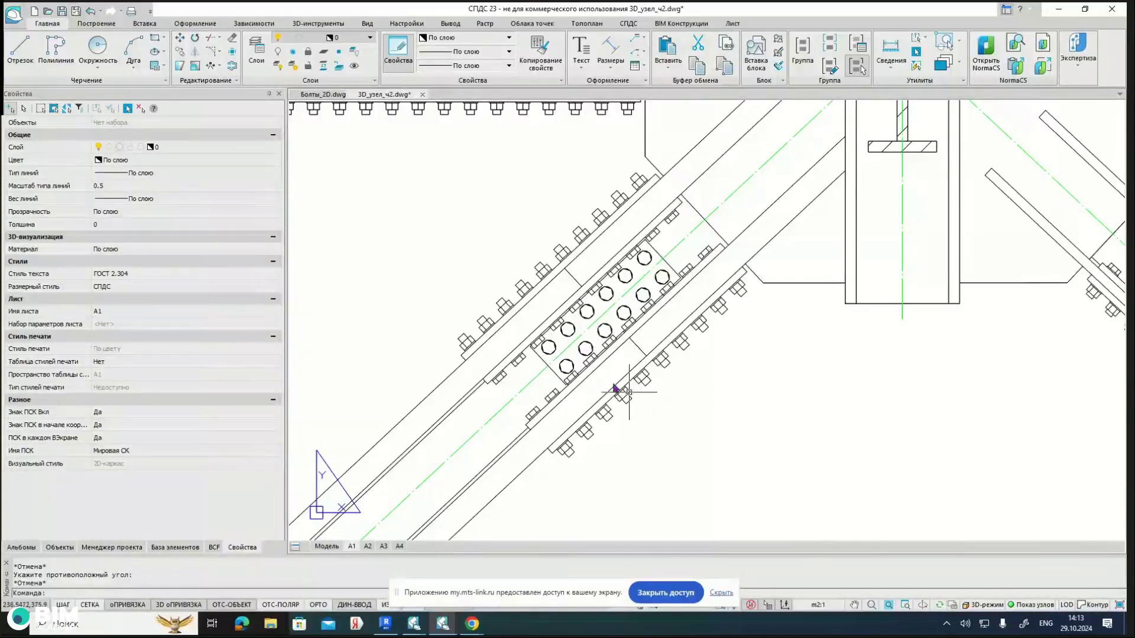
scroll(589, 365, down, 4)
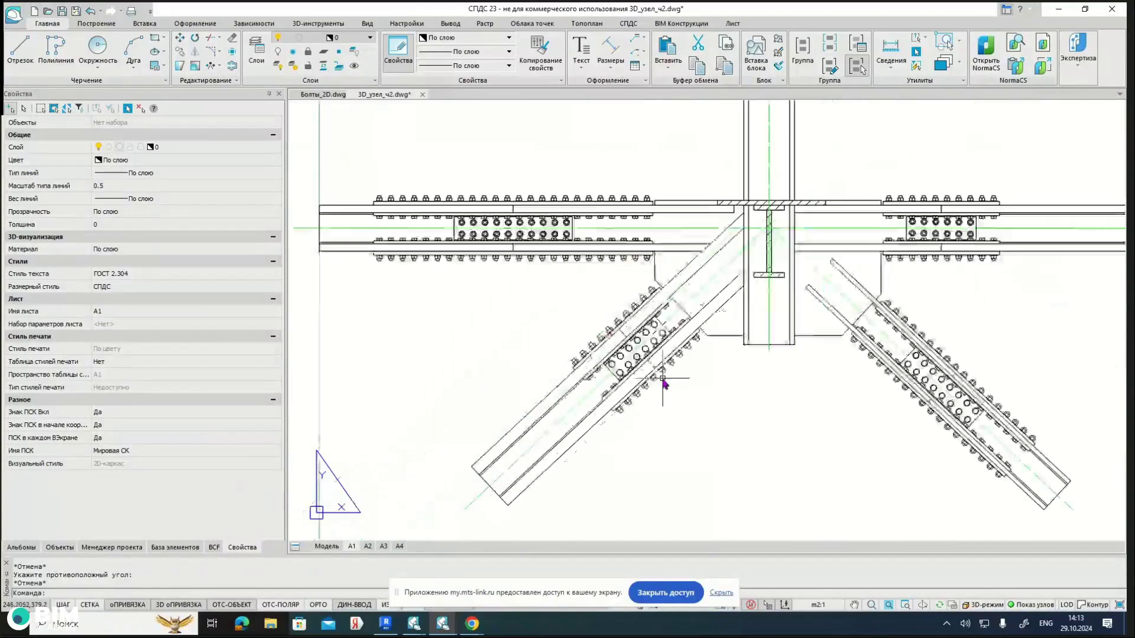
scroll(636, 393, up, 5)
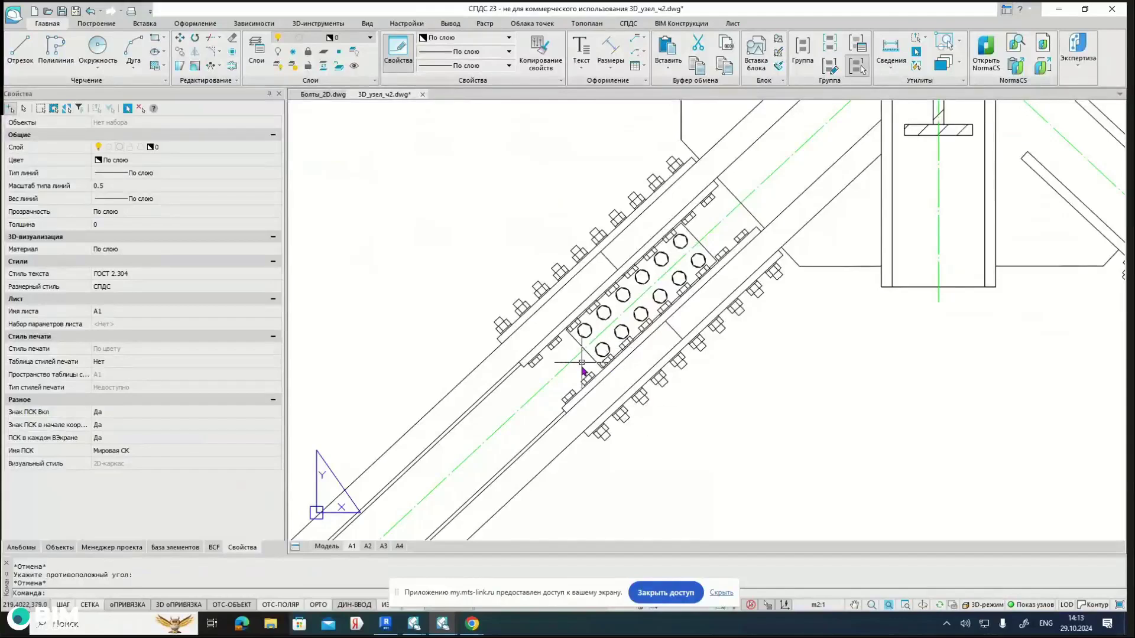
click(639, 397)
key(Escape)
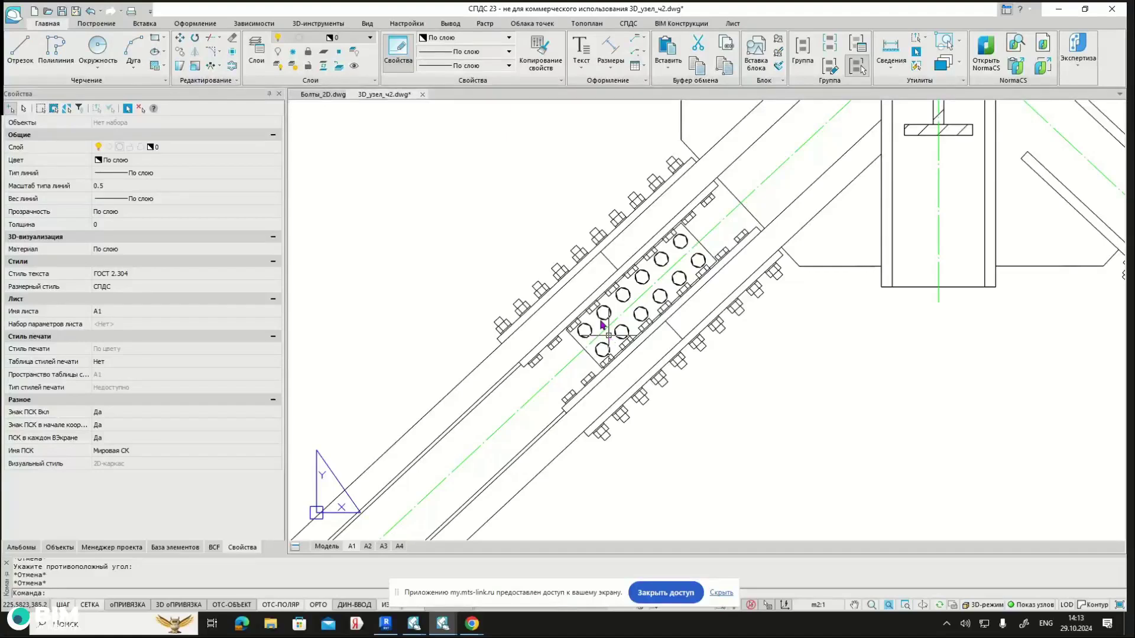
middle_drag(519, 210, 502, 207)
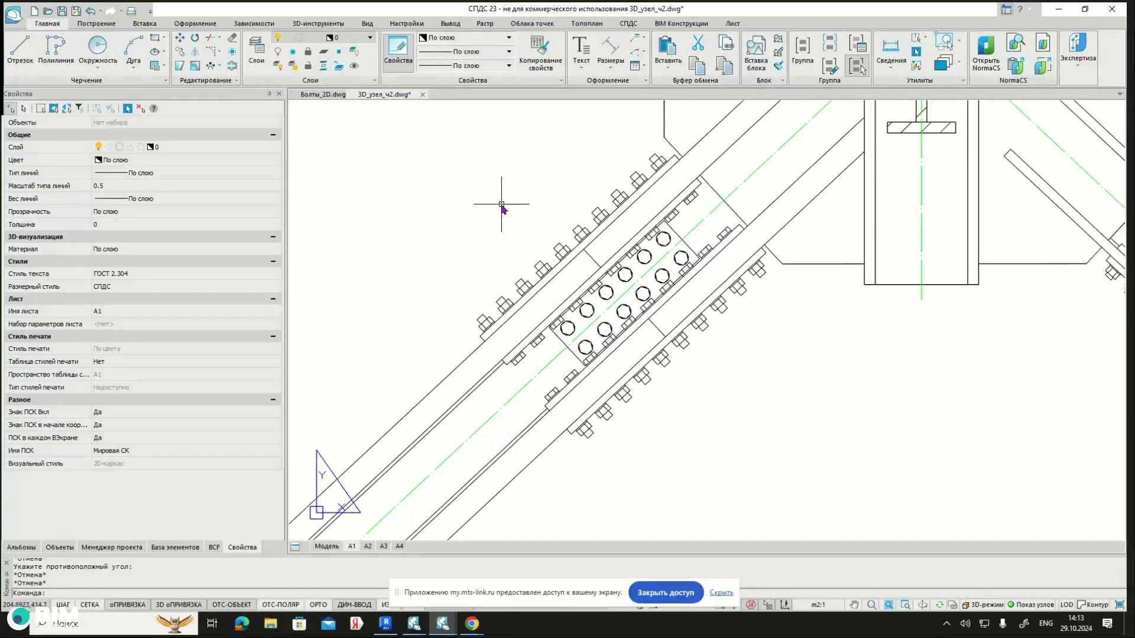
Step: Inspect the properties of the front-view bolt block and the side-view bolt block in Болты_2D.dwg
click(324, 95)
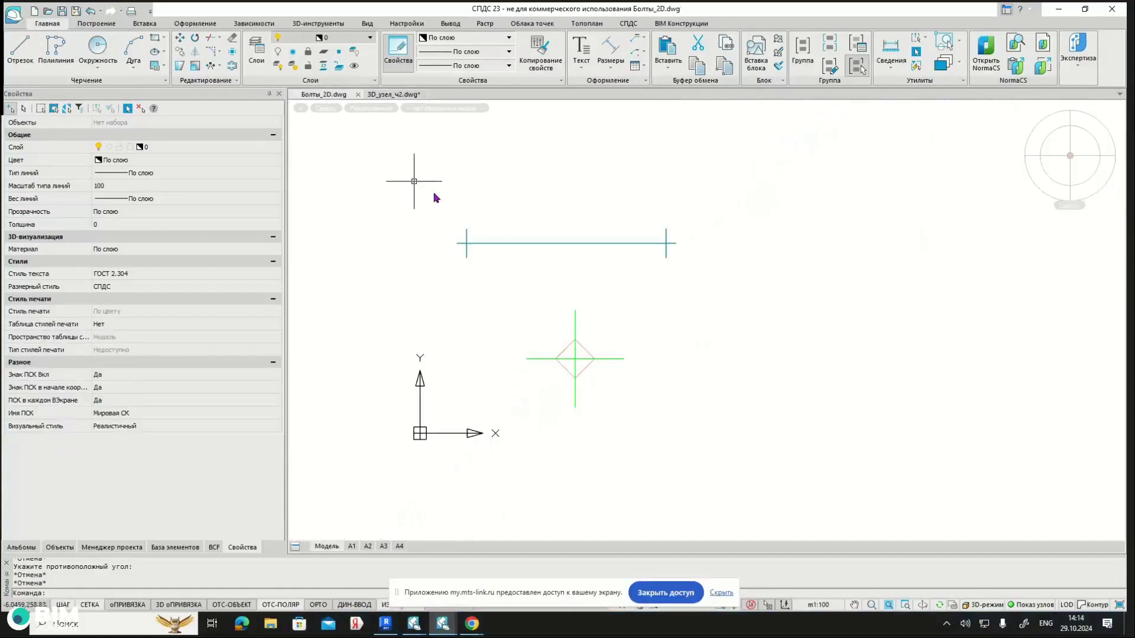
click(566, 354)
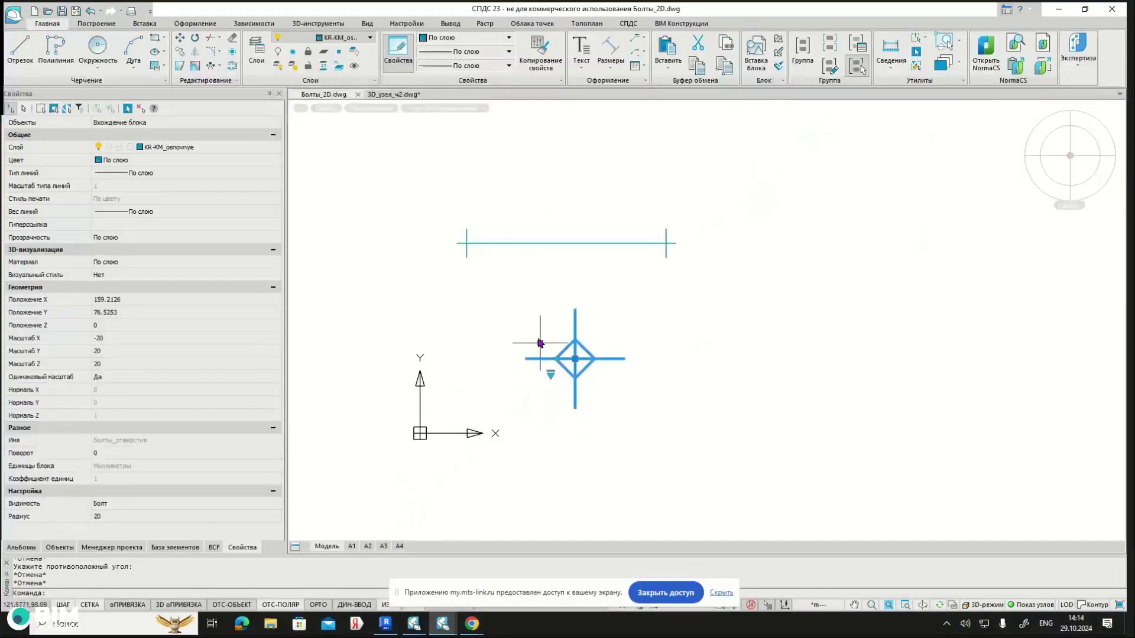
middle_drag(540, 343, 556, 345)
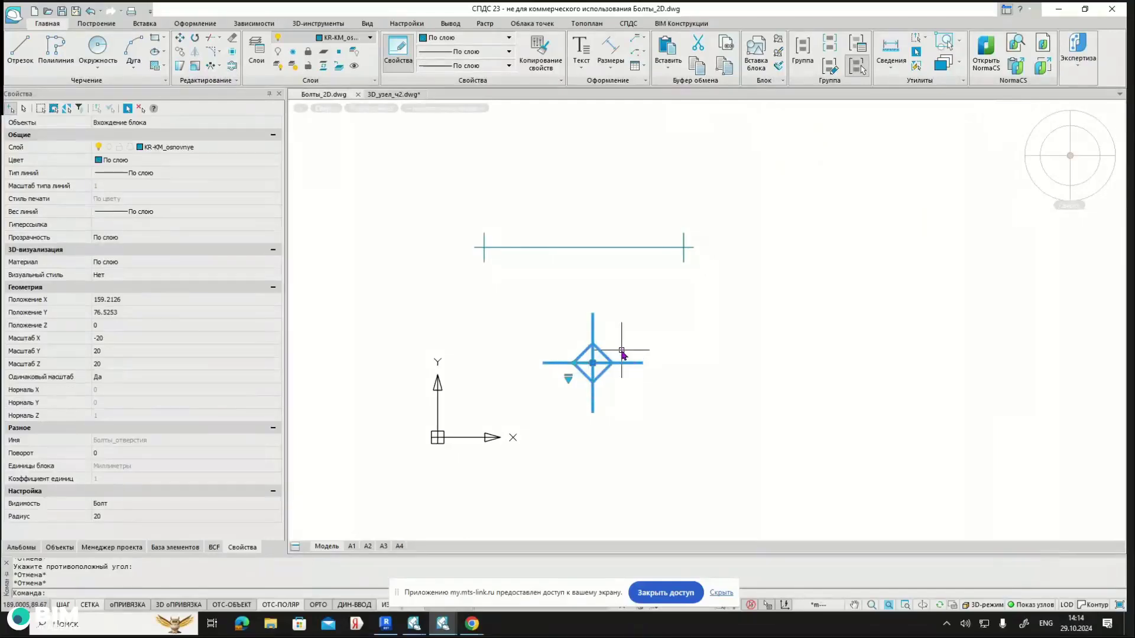
key(Escape)
click(588, 249)
click(568, 248)
click(544, 276)
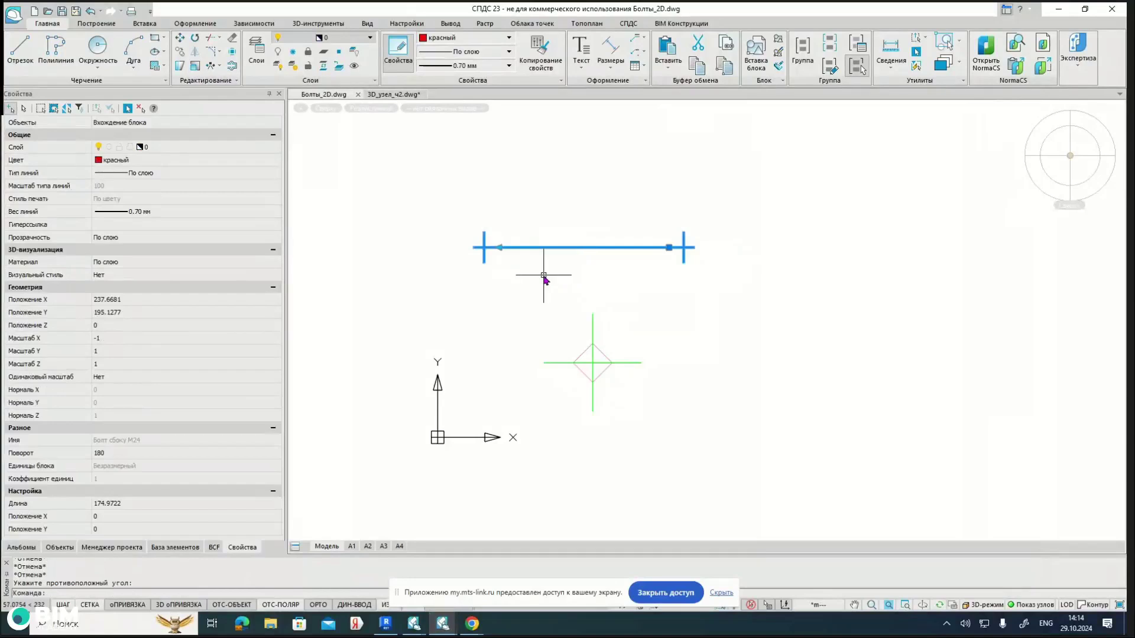
key(Escape)
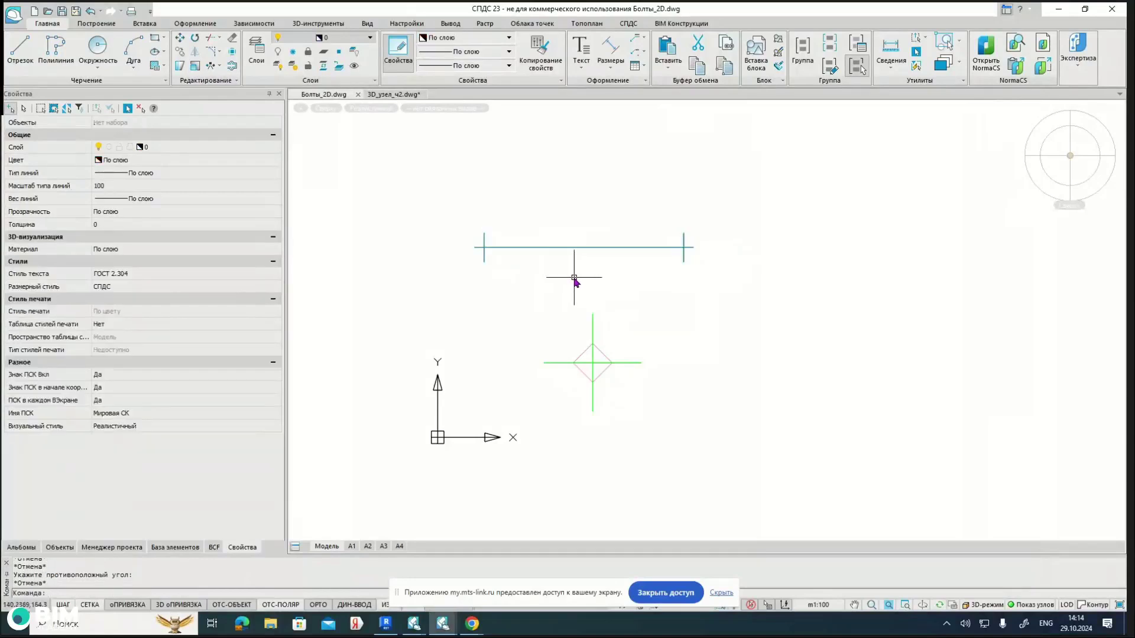
Step: Return to sheet A1 of 3D_узел_ч2.dwg and choose the block Болты_отверстия for insertion at scale 1
click(384, 96)
scroll(482, 172, down, 5)
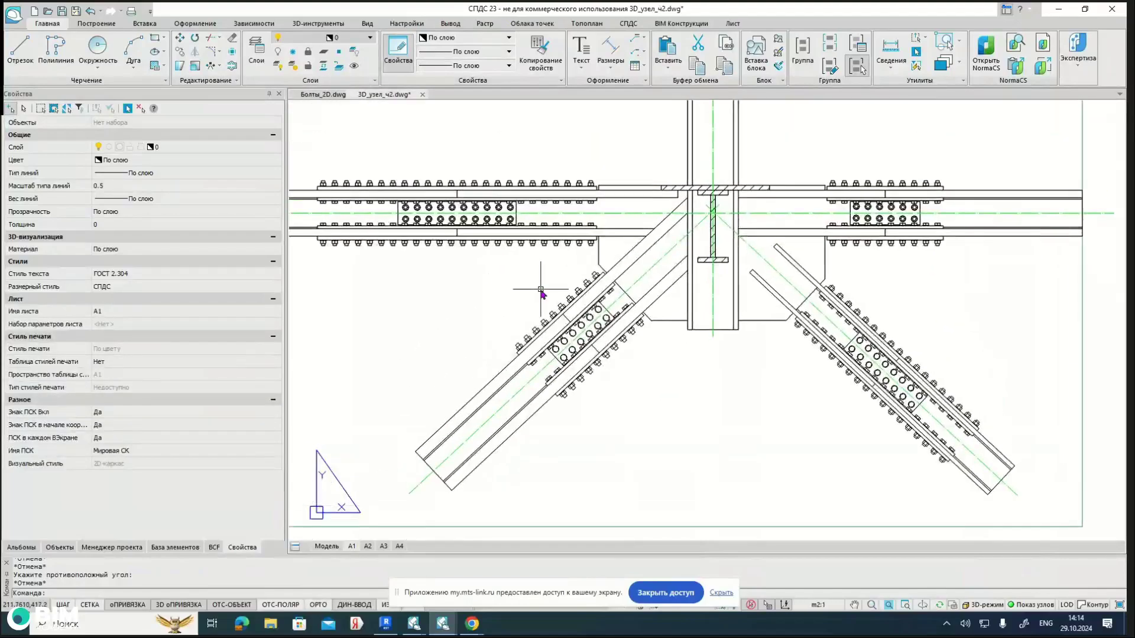
middle_drag(542, 292, 547, 312)
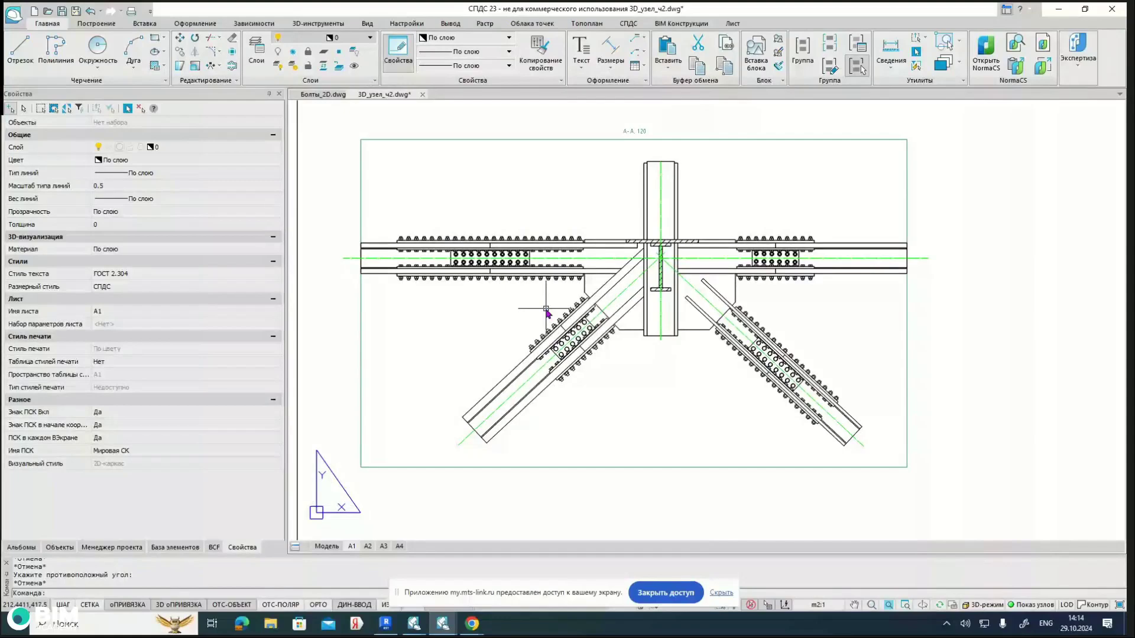
click(150, 25)
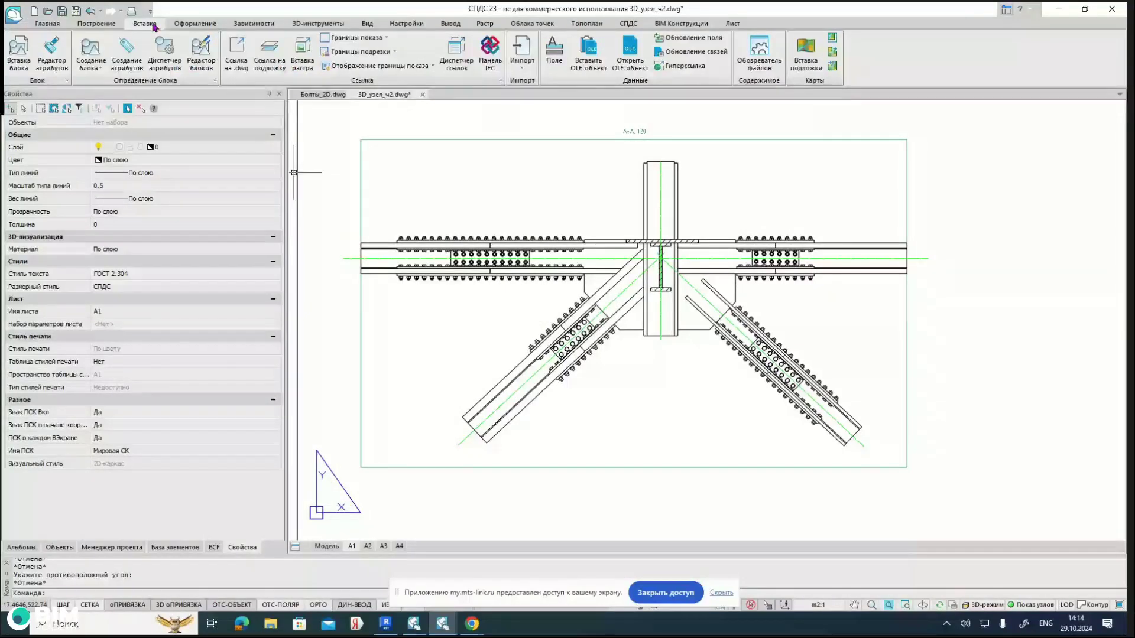
click(17, 64)
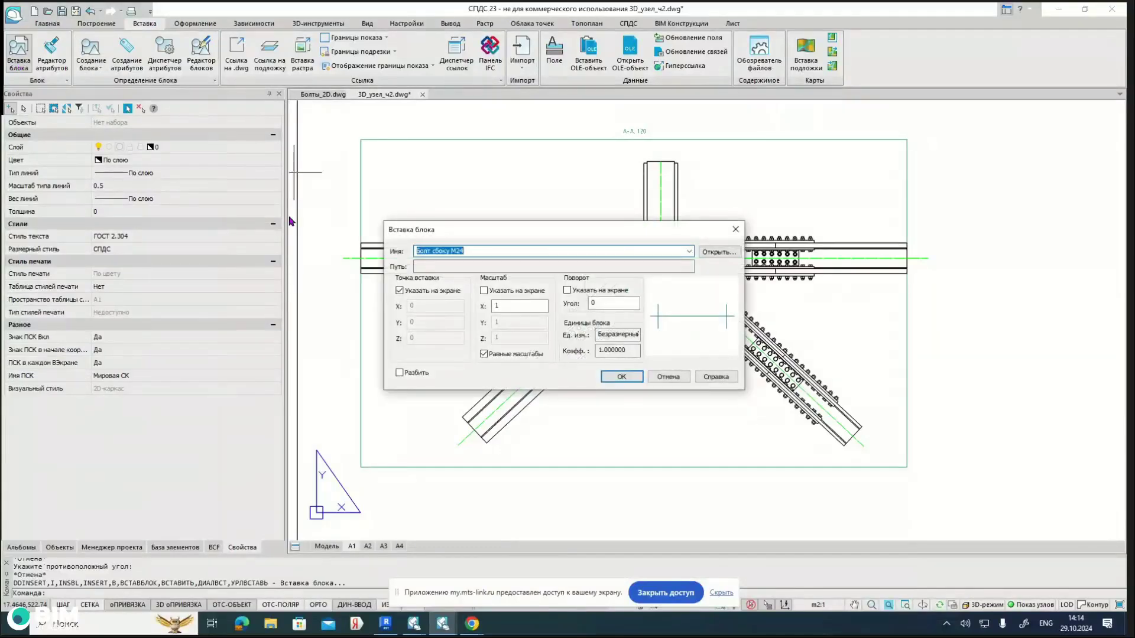
click(689, 251)
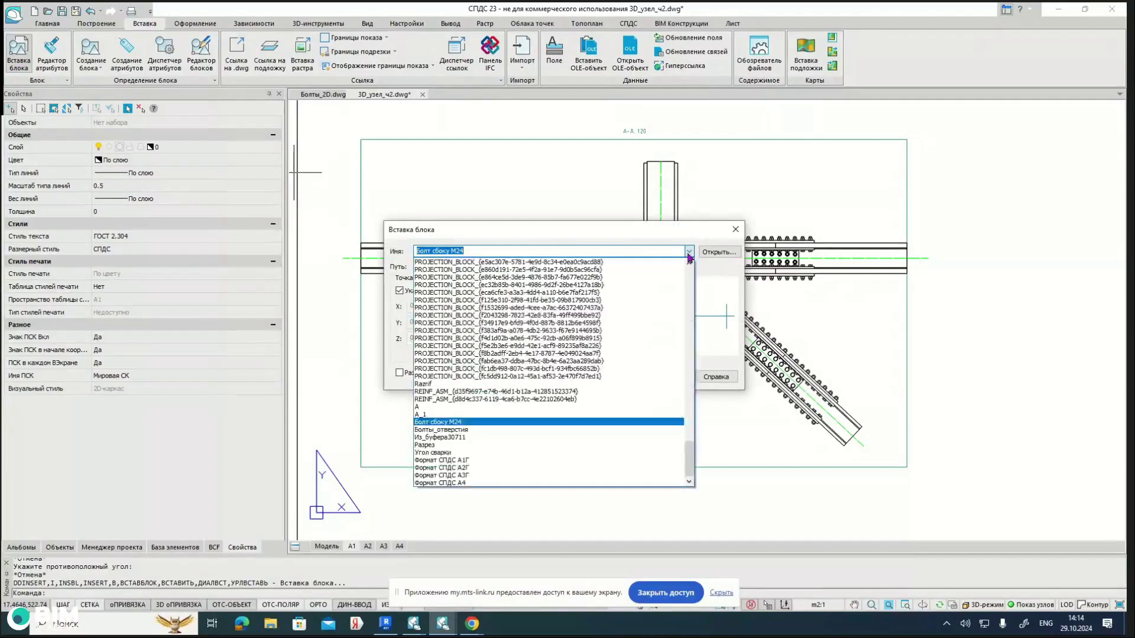
click(526, 429)
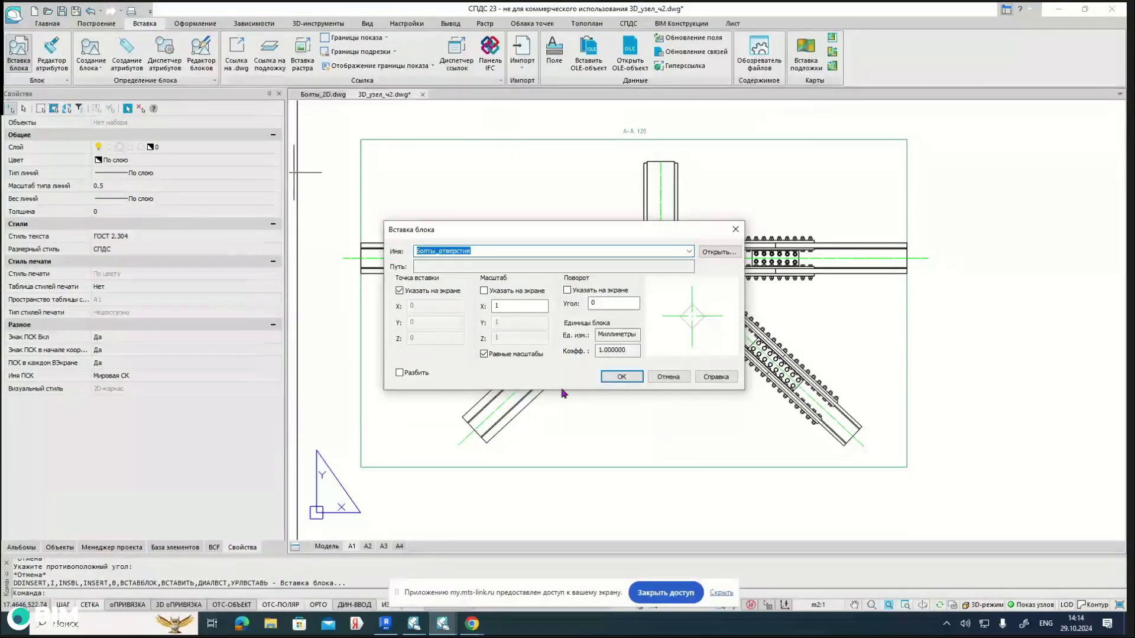
click(631, 382)
Step: Enable the Center object snap and place the block at the centre of the lowest upper-row bolt in the left brace's splice
scroll(568, 361, up, 5)
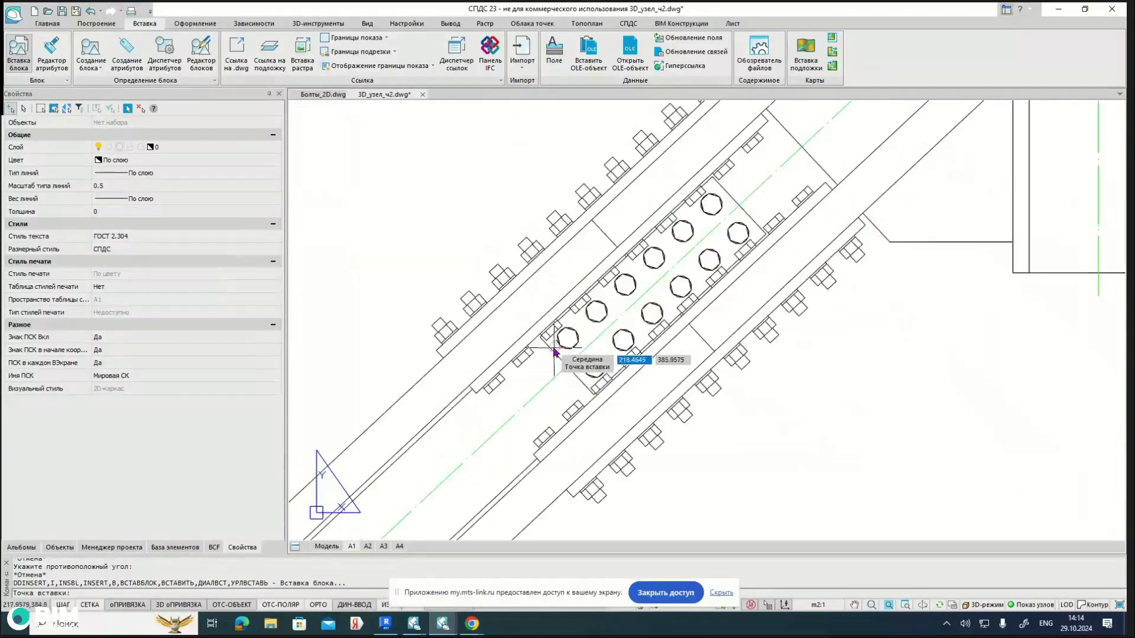
scroll(555, 352, up, 5)
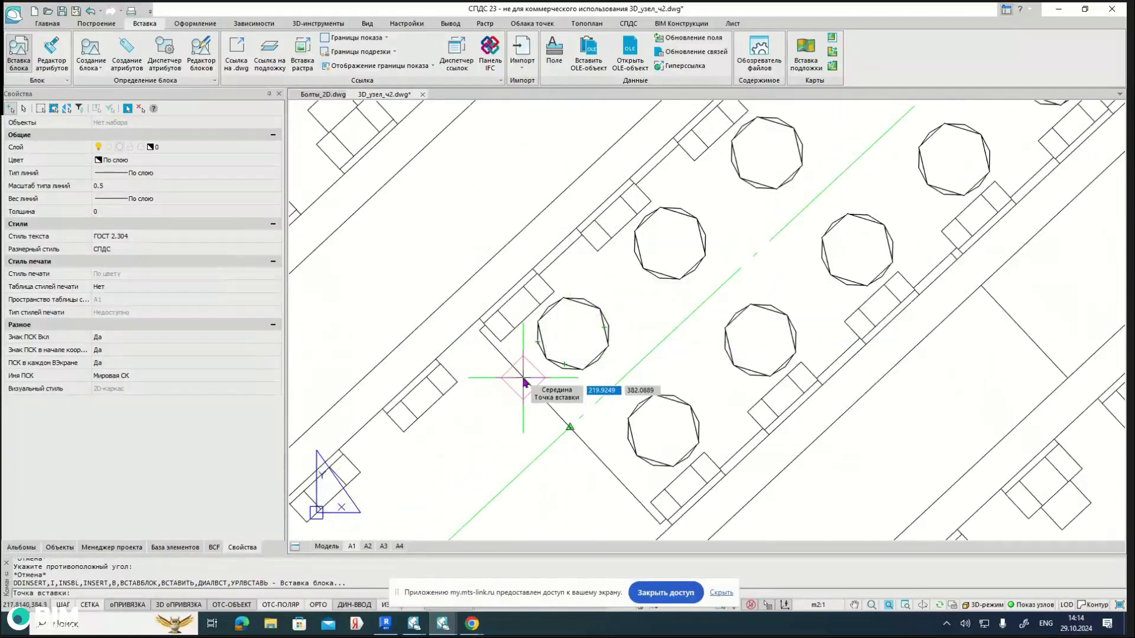
right_click(126, 606)
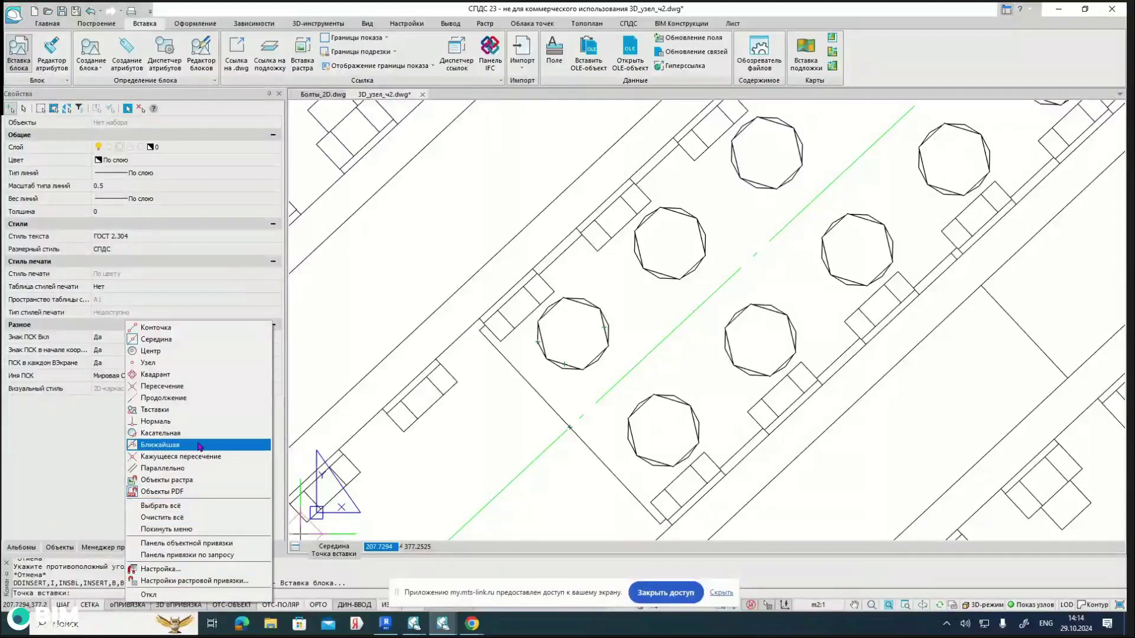
click(155, 351)
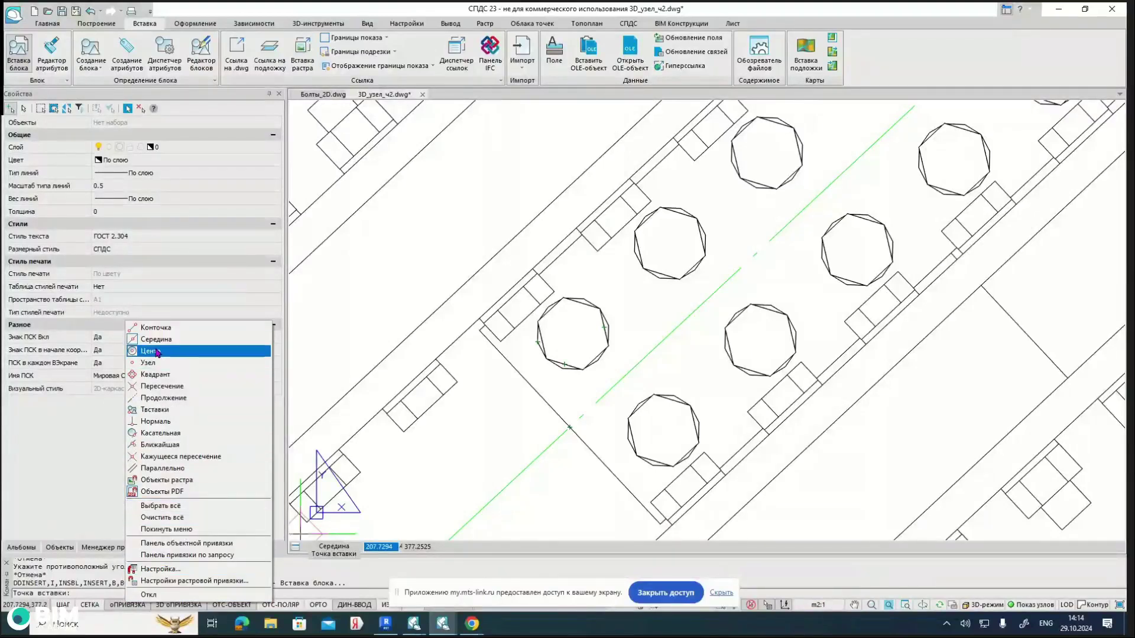
click(573, 339)
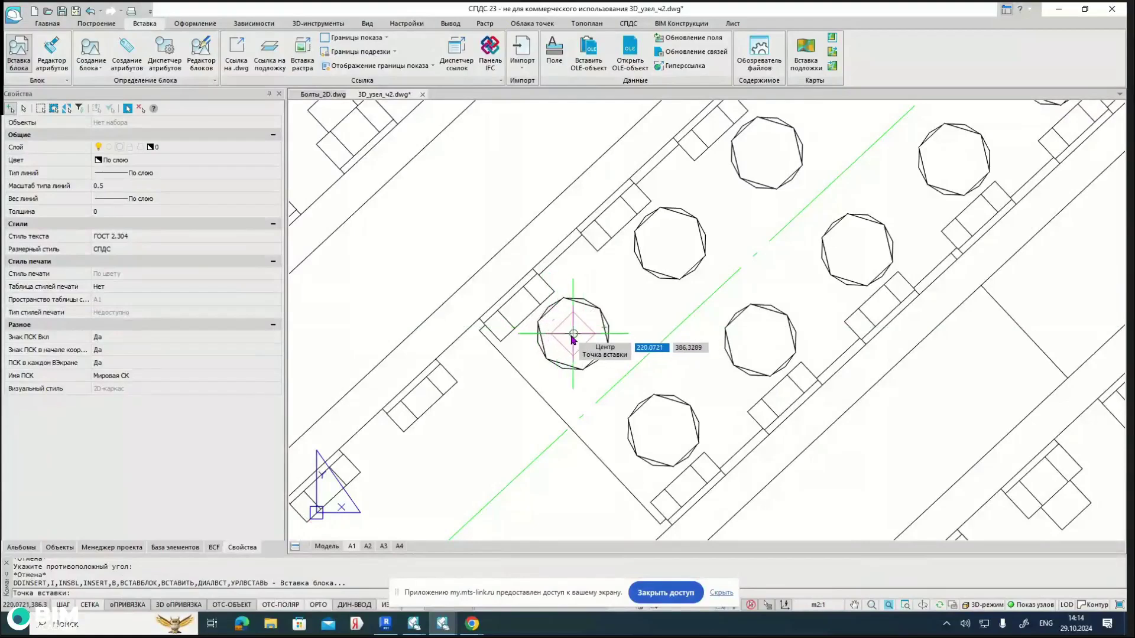
click(572, 340)
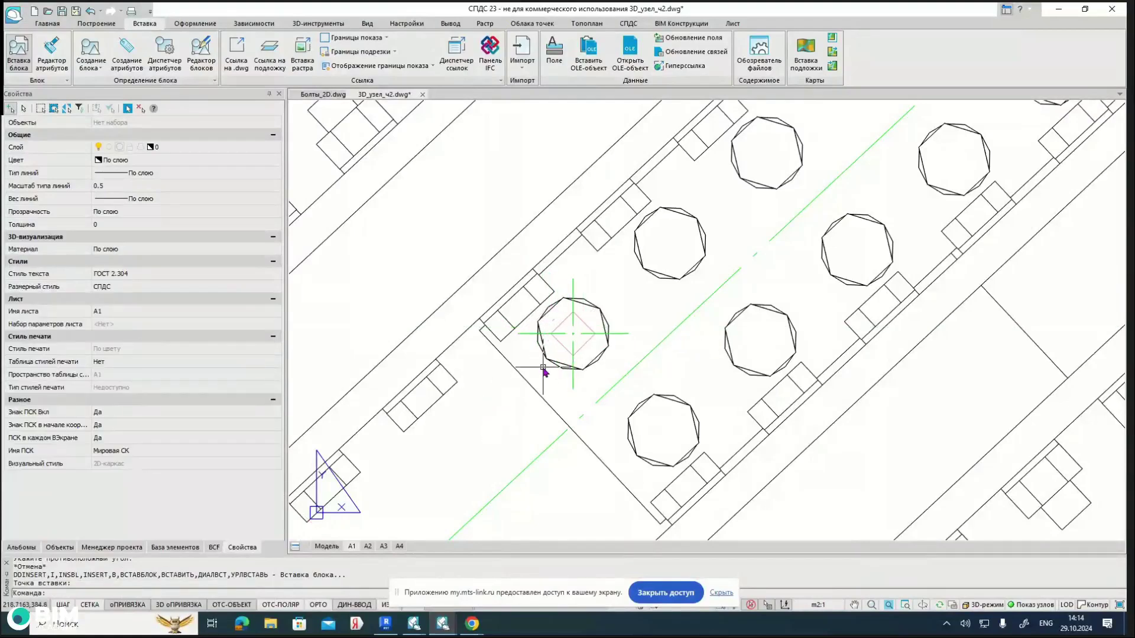
Step: Set the placed bolt symbol's visibility state to Высокопрочный болт
click(585, 352)
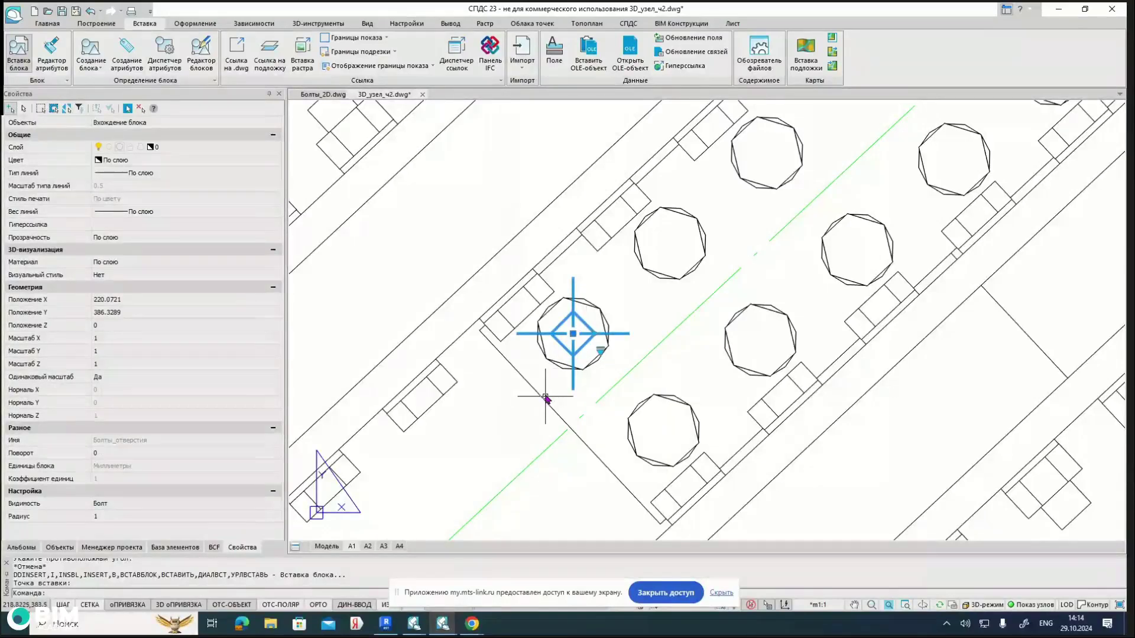
click(600, 351)
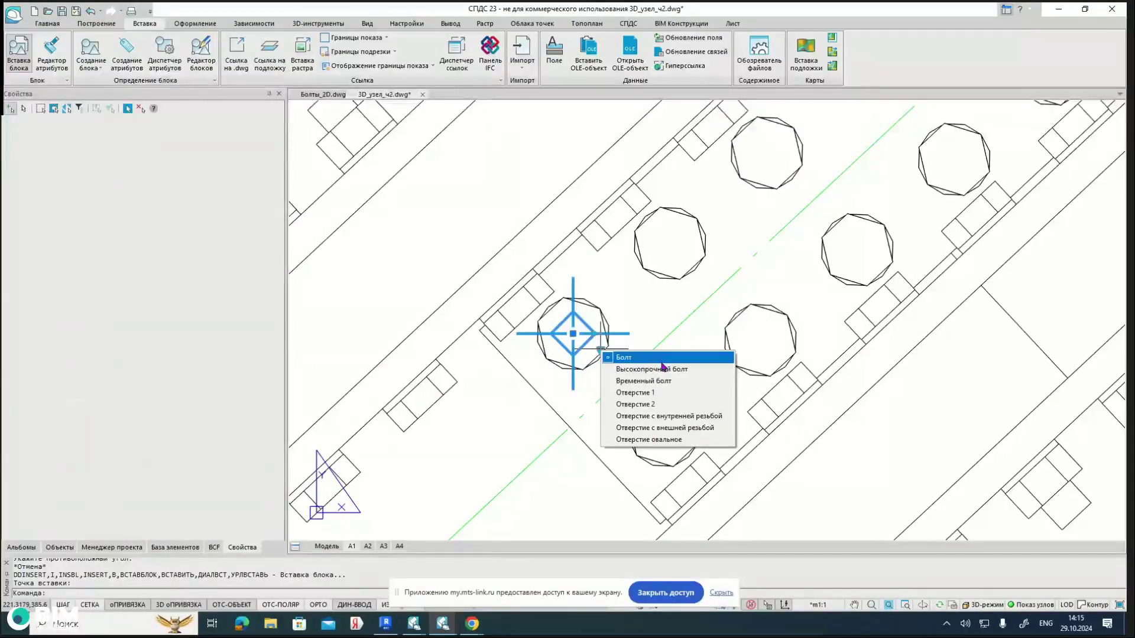
click(702, 370)
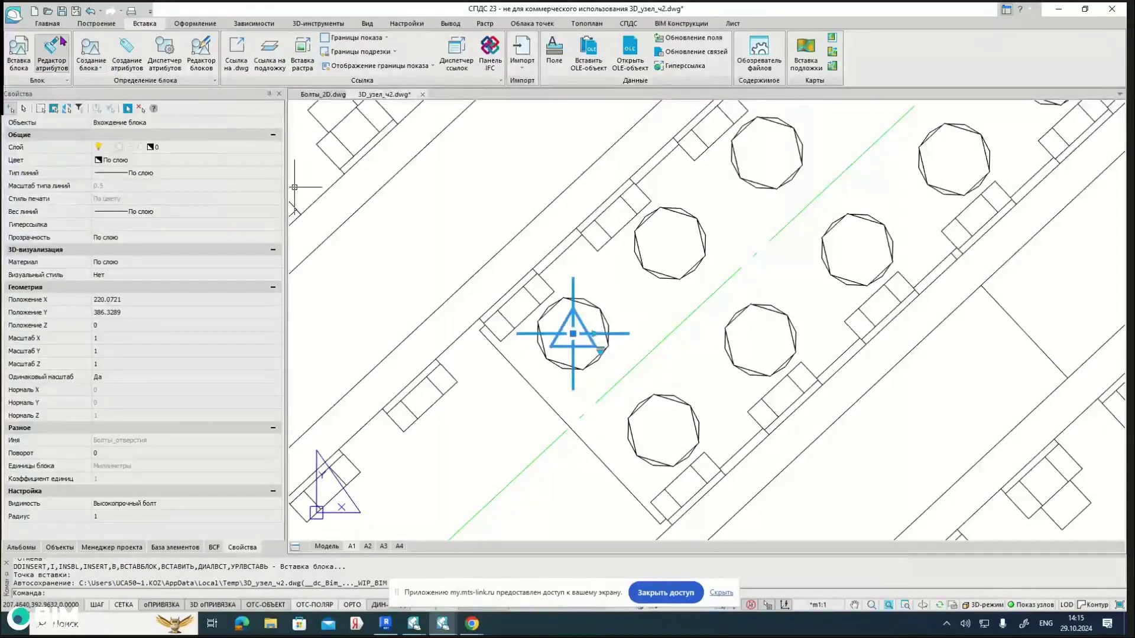
Step: Rotate the high-strength bolt symbol 43° about its centre so it lines up with the left diagonal brace
click(47, 24)
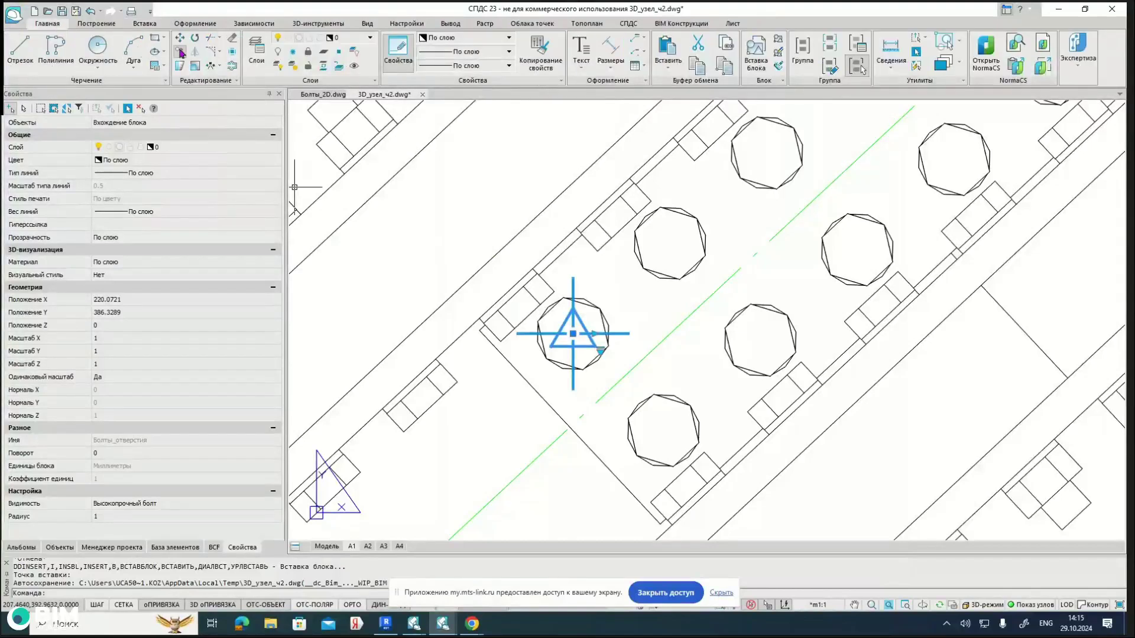
click(195, 37)
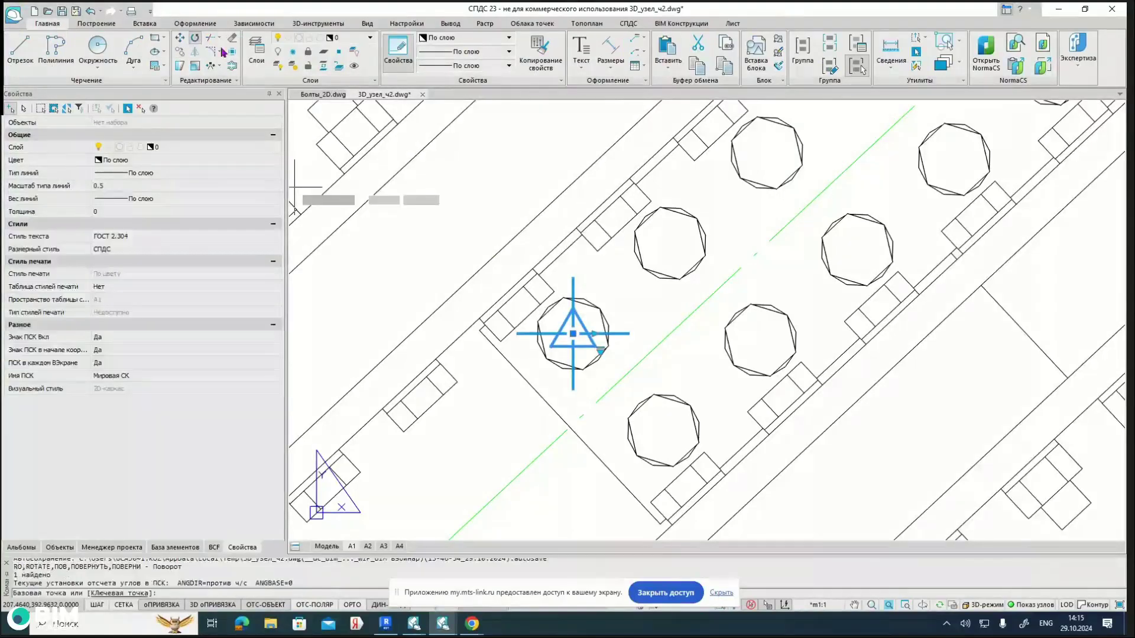
click(573, 334)
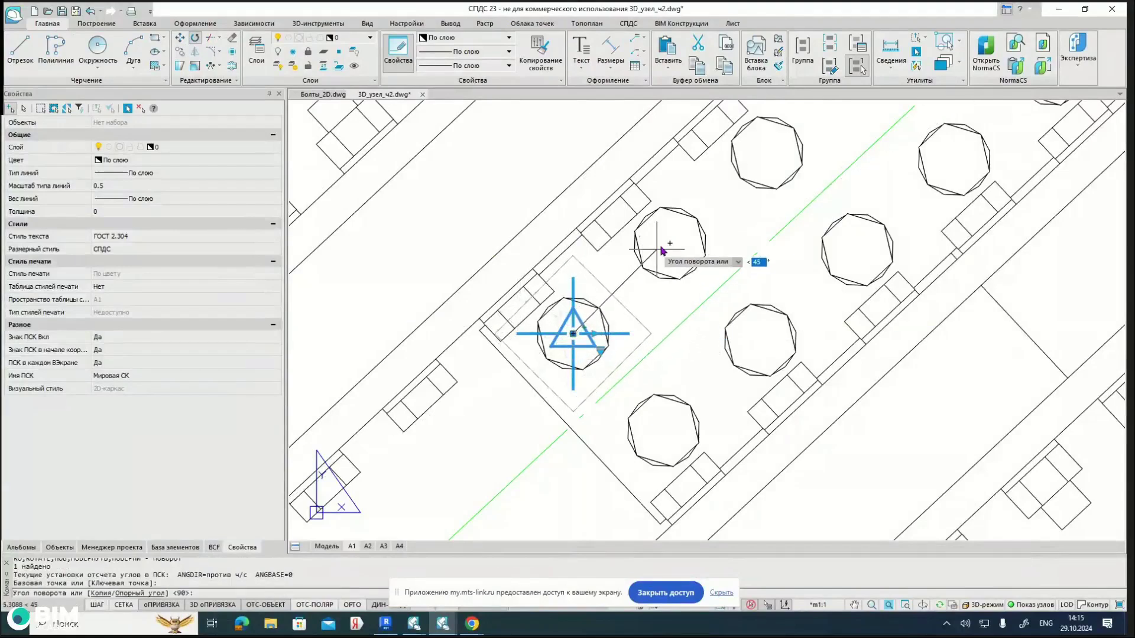
key(Escape)
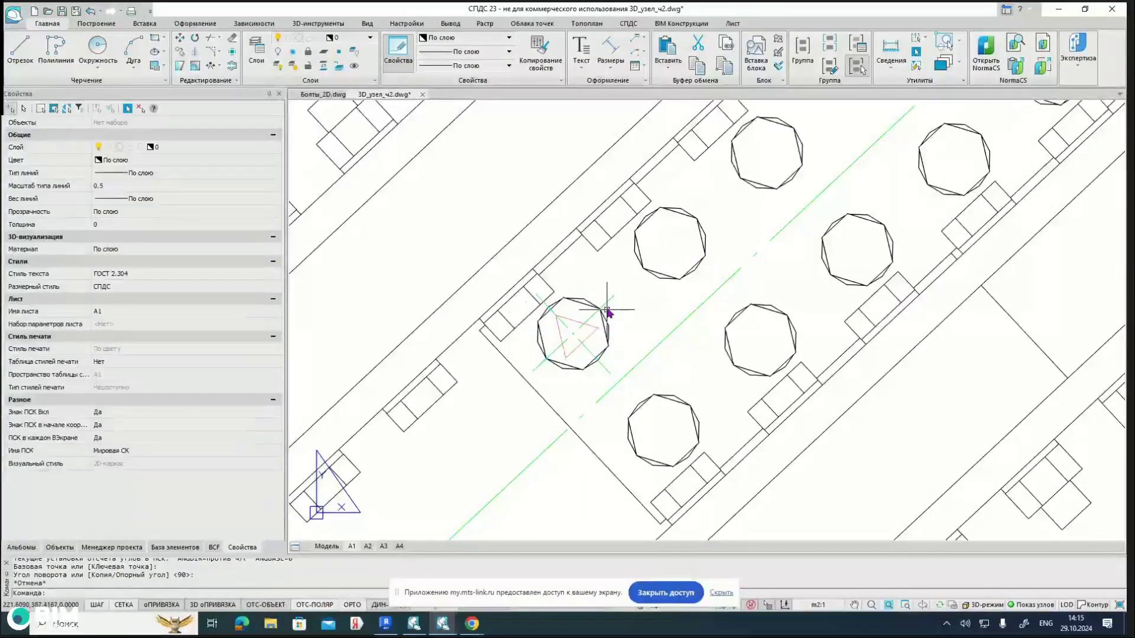
Step: Copy the rotated bolt symbol from its centre onto the centres of the other eleven round bolts in the left brace's splice
click(608, 311)
scroll(646, 299, down, 2)
click(201, 64)
scroll(638, 347, up, 2)
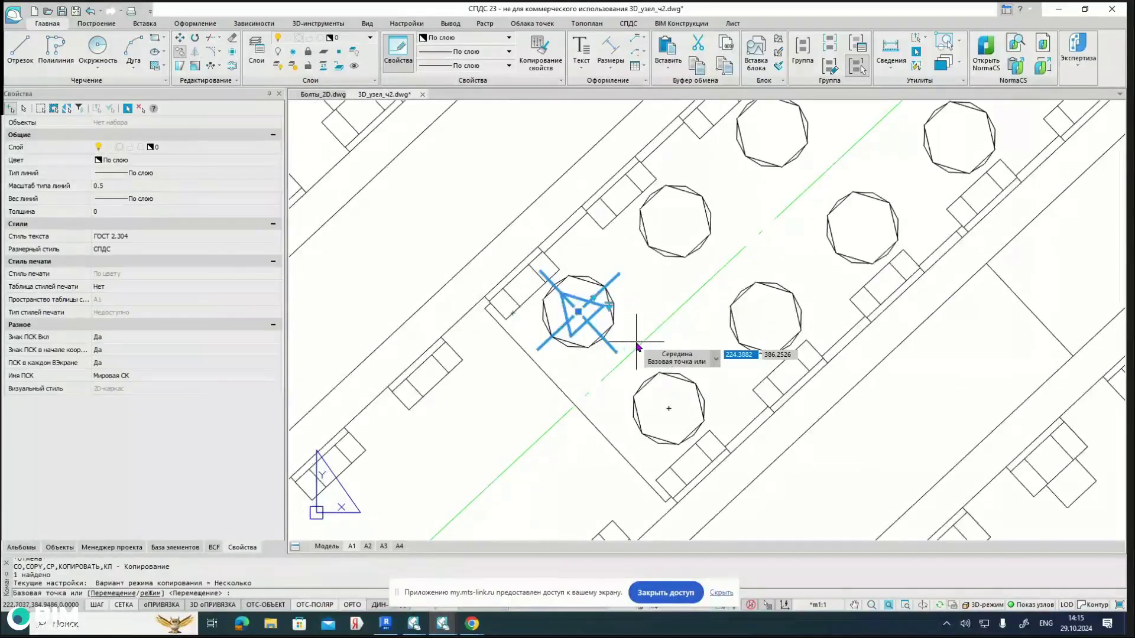
scroll(637, 347, up, 2)
click(530, 294)
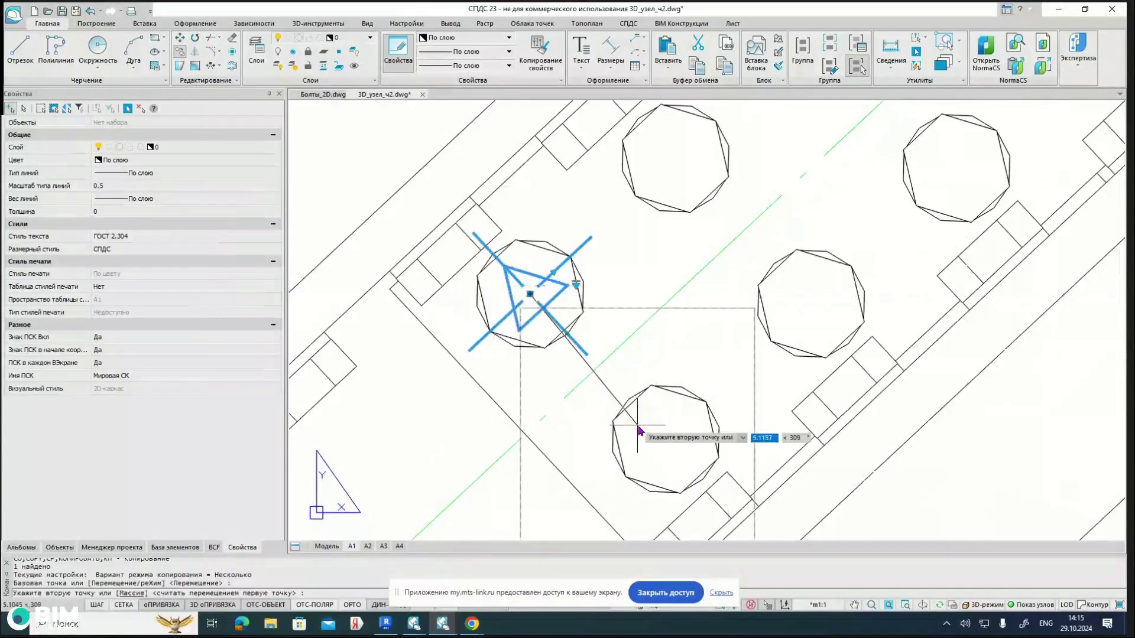
click(666, 439)
scroll(688, 408, down, 2)
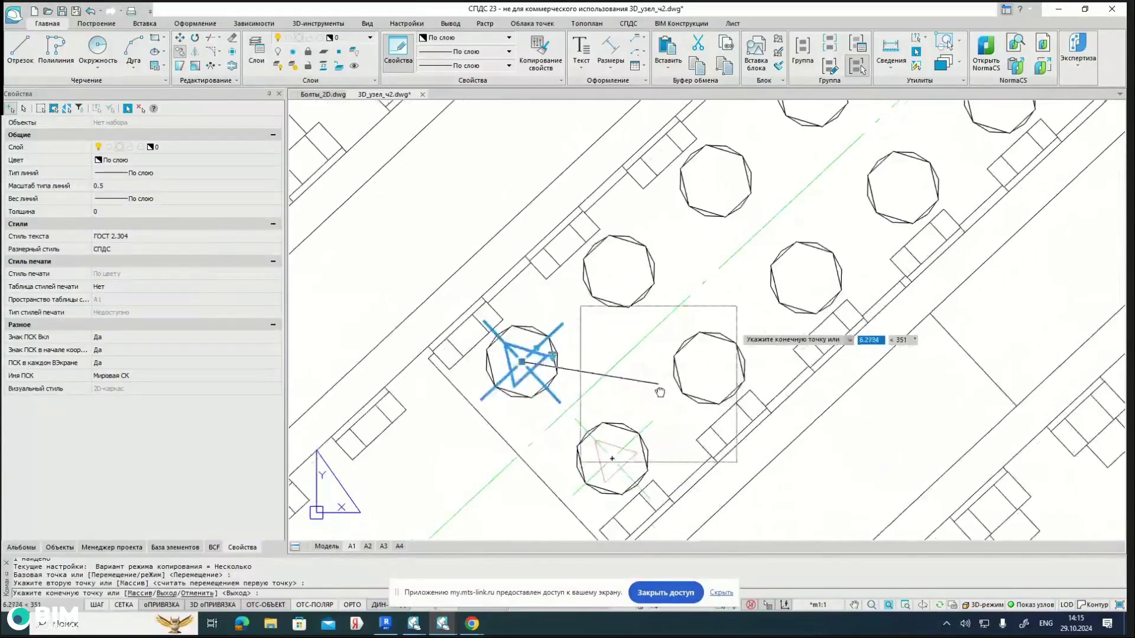
click(709, 368)
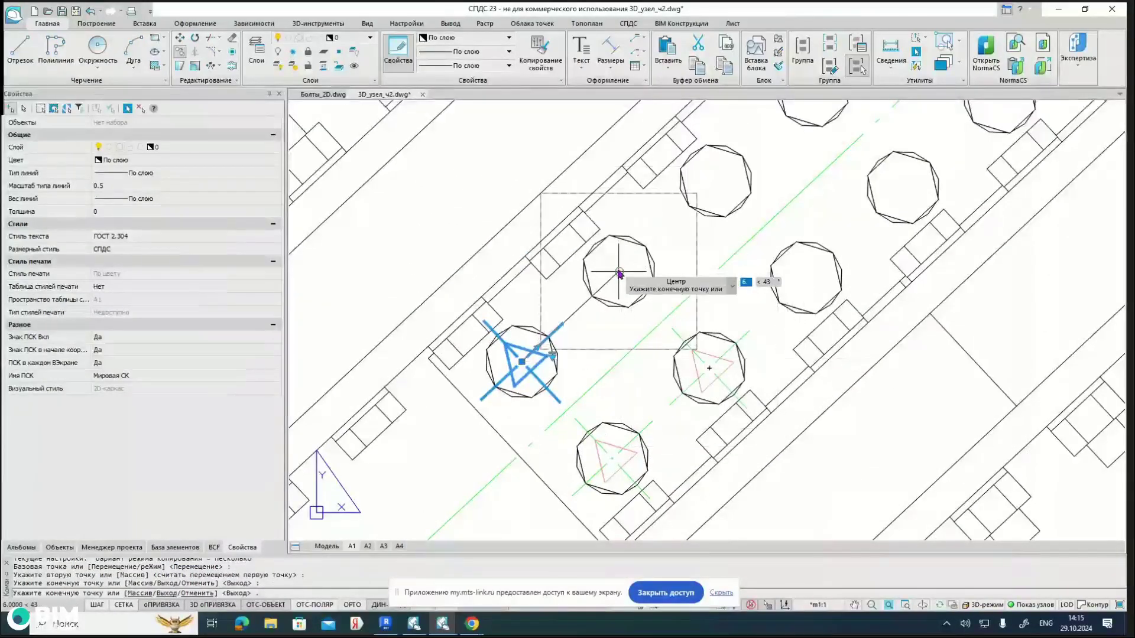
click(618, 270)
scroll(589, 373, down, 3)
click(643, 289)
click(683, 333)
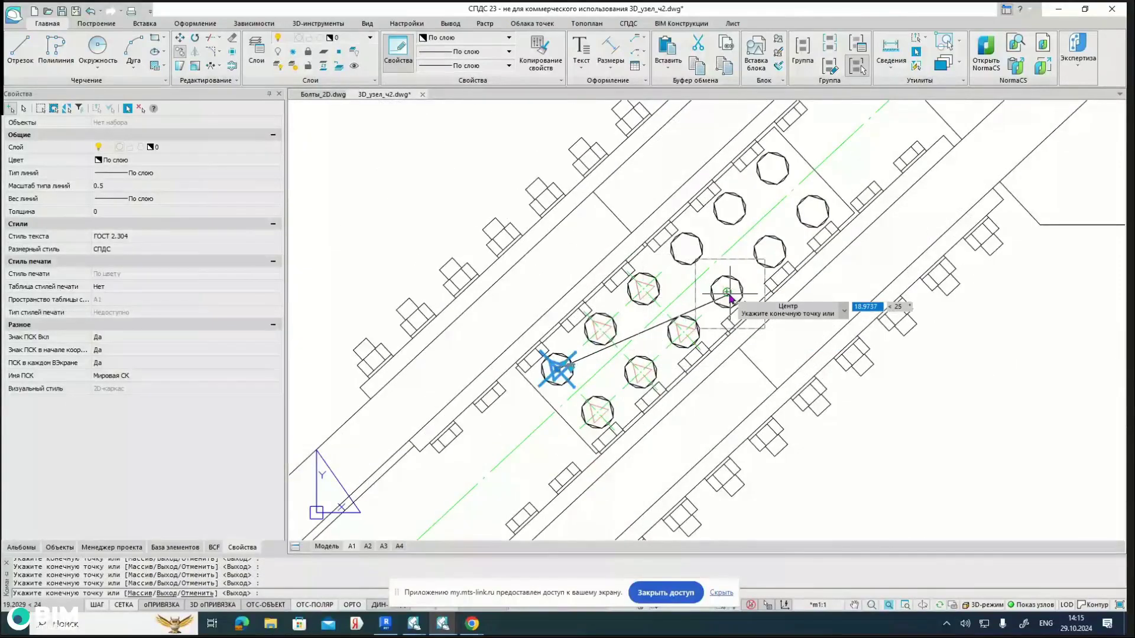
click(726, 292)
click(686, 249)
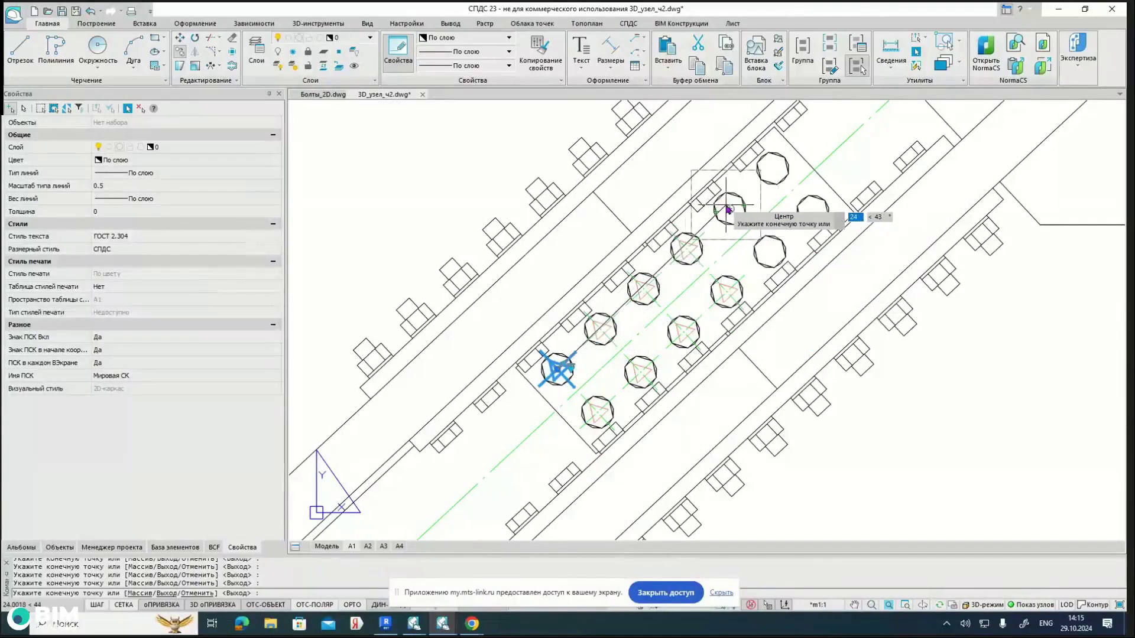
click(730, 208)
click(769, 252)
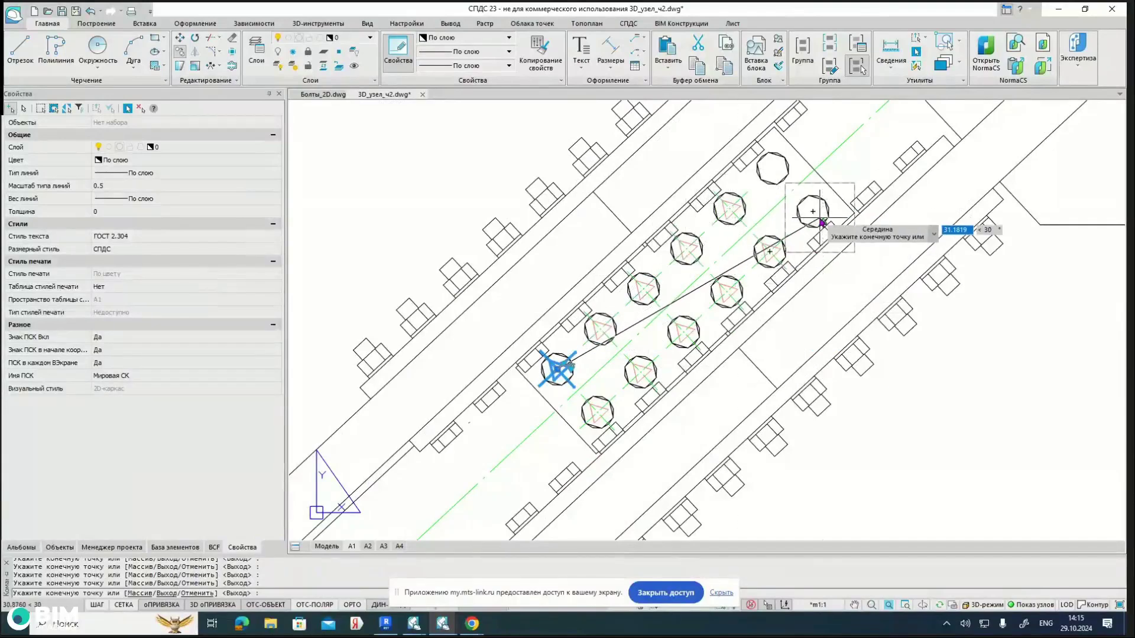
click(813, 211)
click(773, 168)
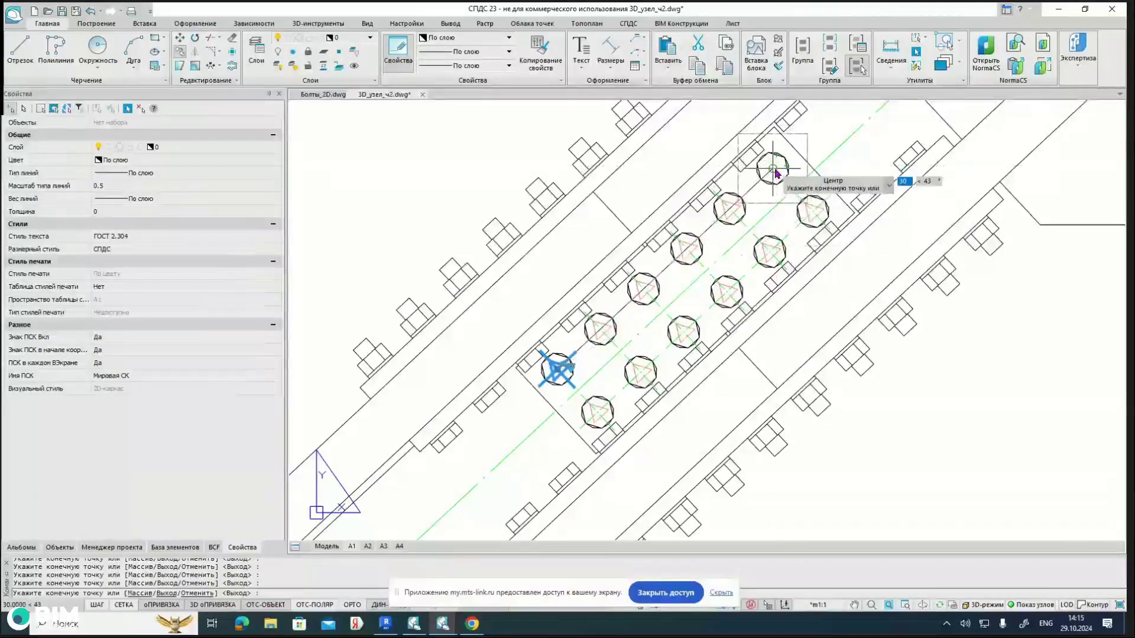
key(Escape)
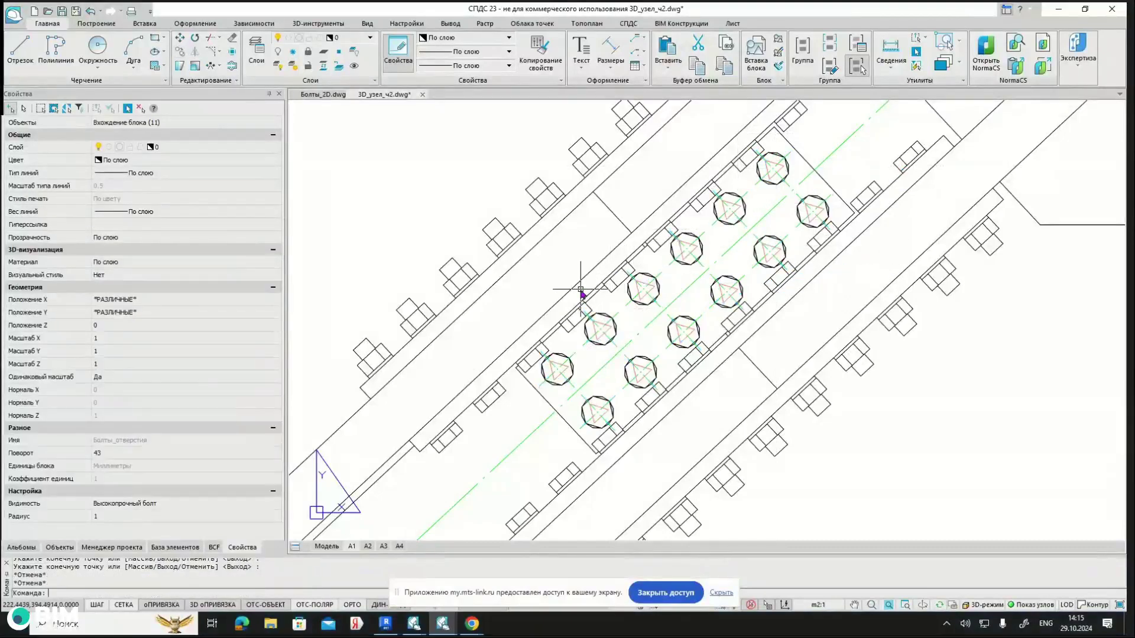
key(Escape)
scroll(587, 278, down, 2)
mouse_move(583, 304)
middle_down()
mouse_move(549, 260)
mouse_move(535, 266)
middle_up()
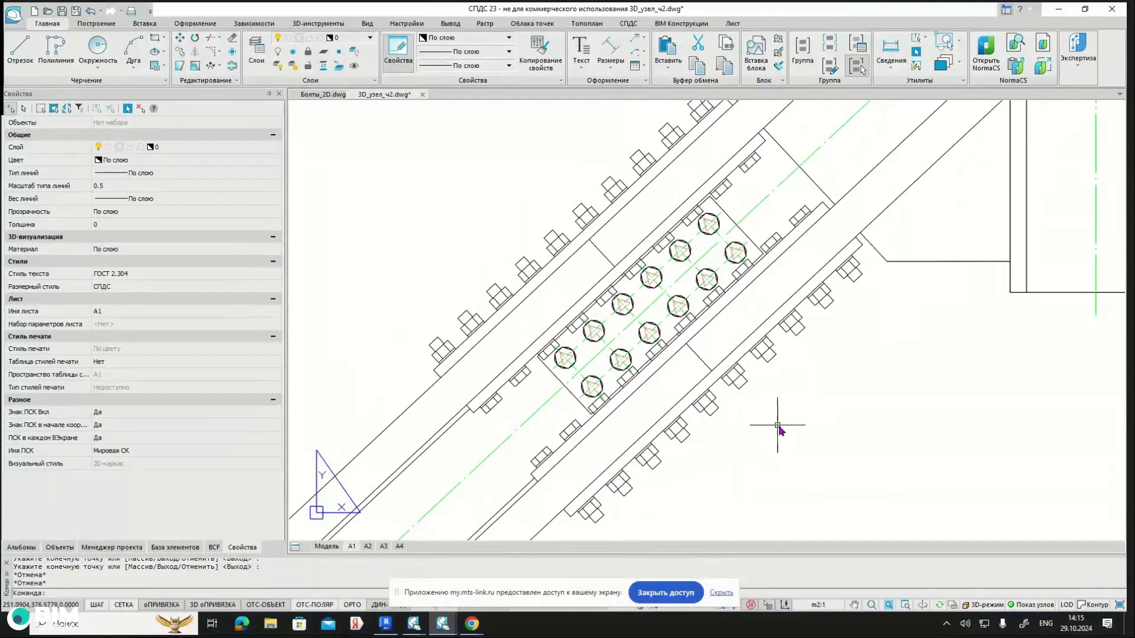
middle_drag(755, 411, 738, 409)
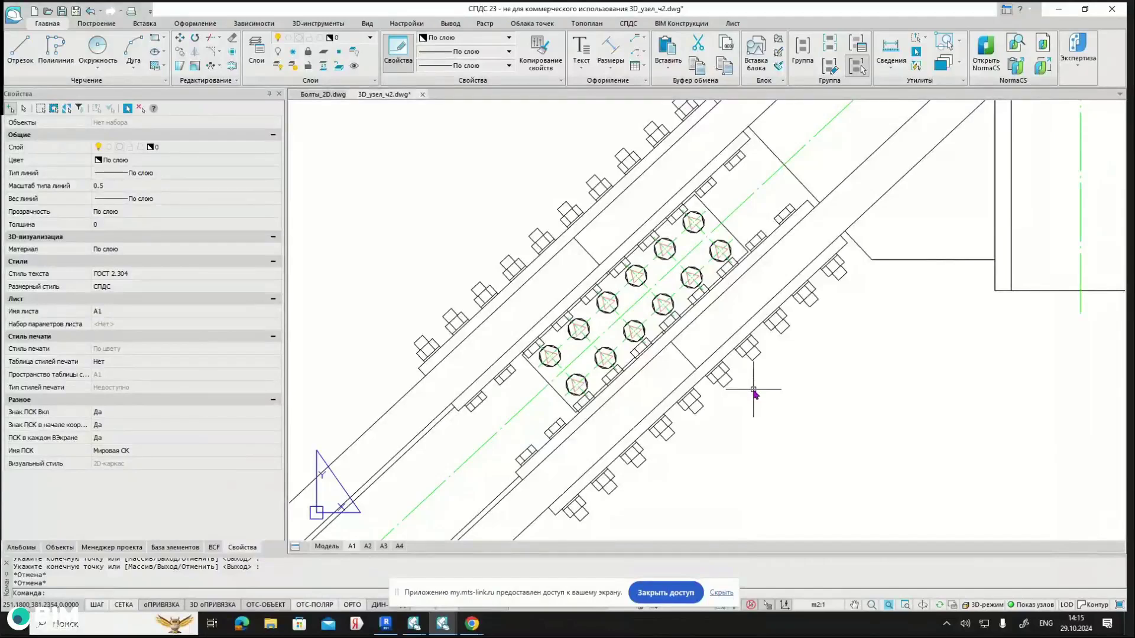
Step: Insert the block Болт сбоку М24 in the free area just below the left brace's splice
scroll(750, 393, down, 2)
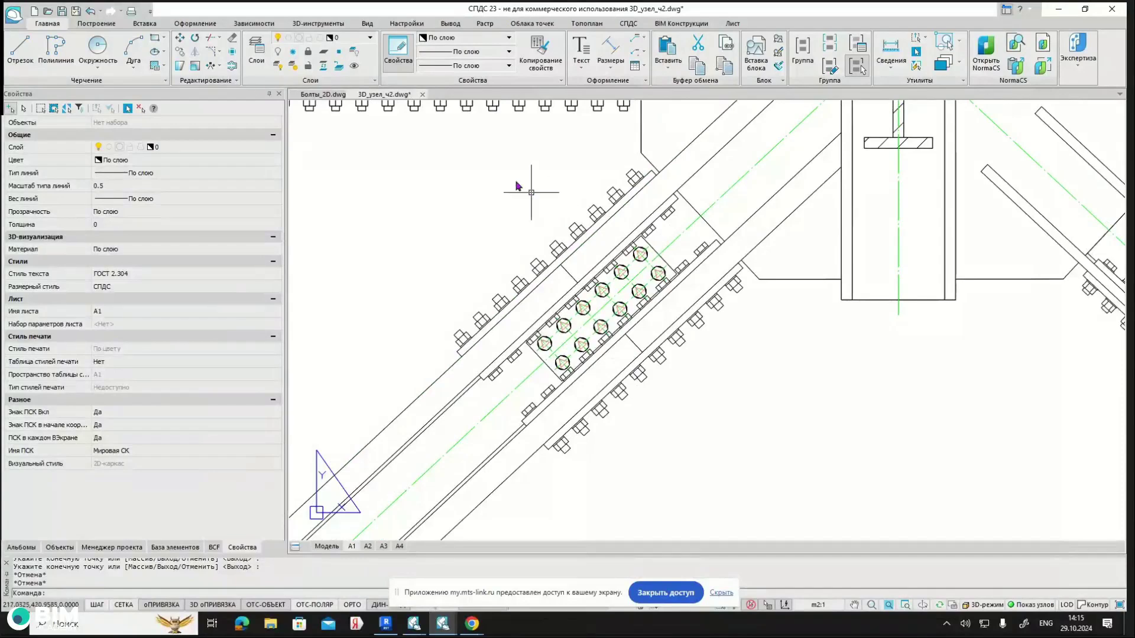
click(145, 24)
click(18, 53)
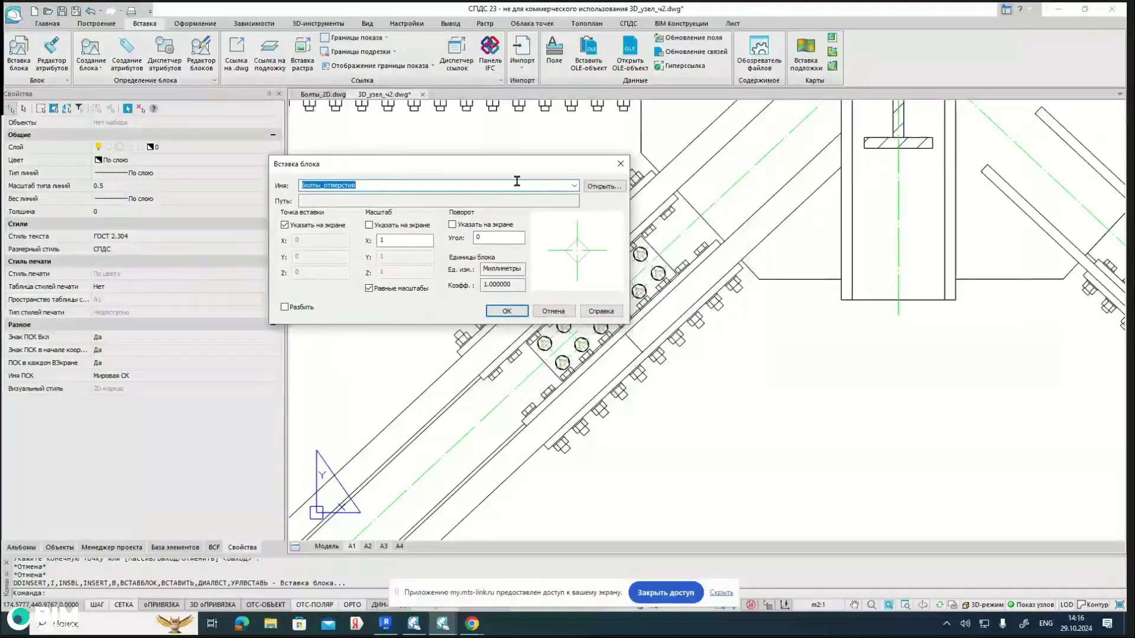
click(574, 186)
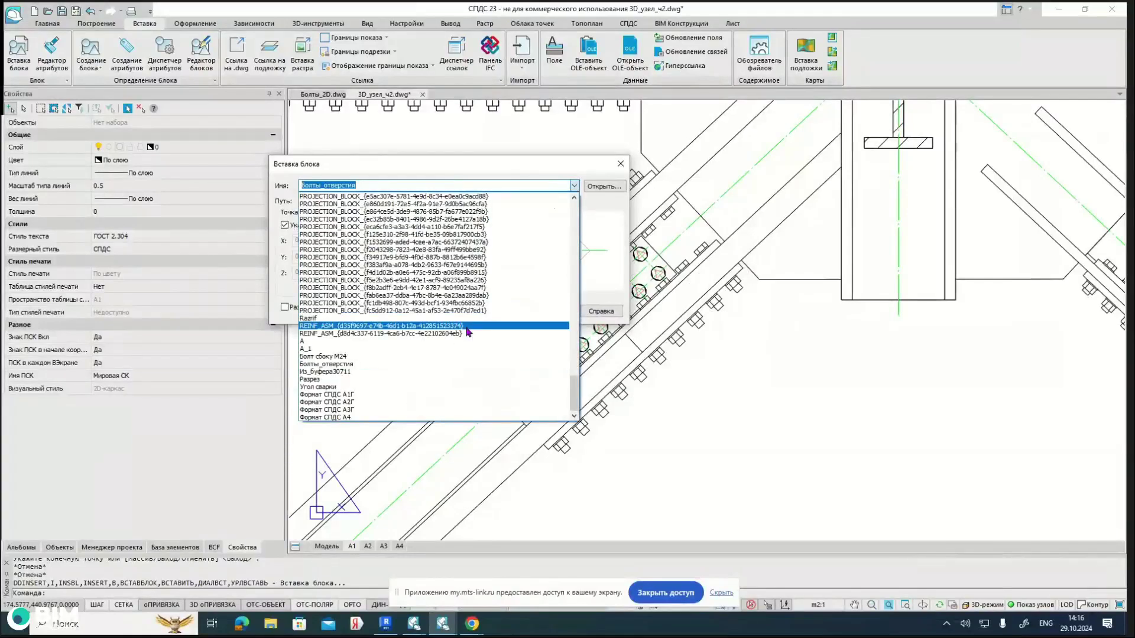
click(476, 356)
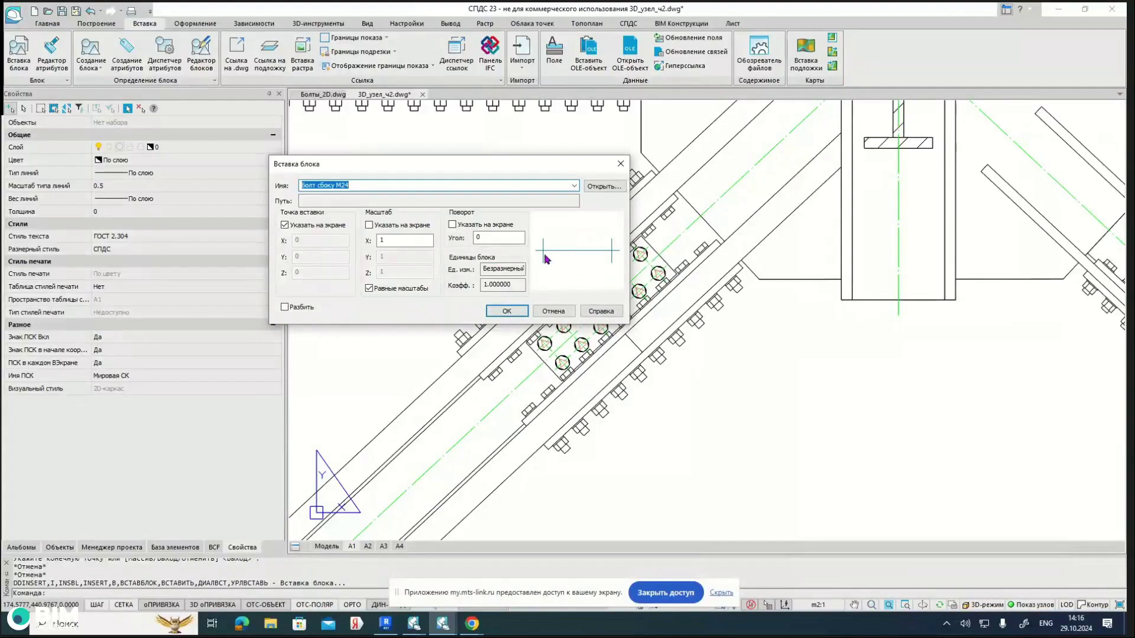
click(517, 309)
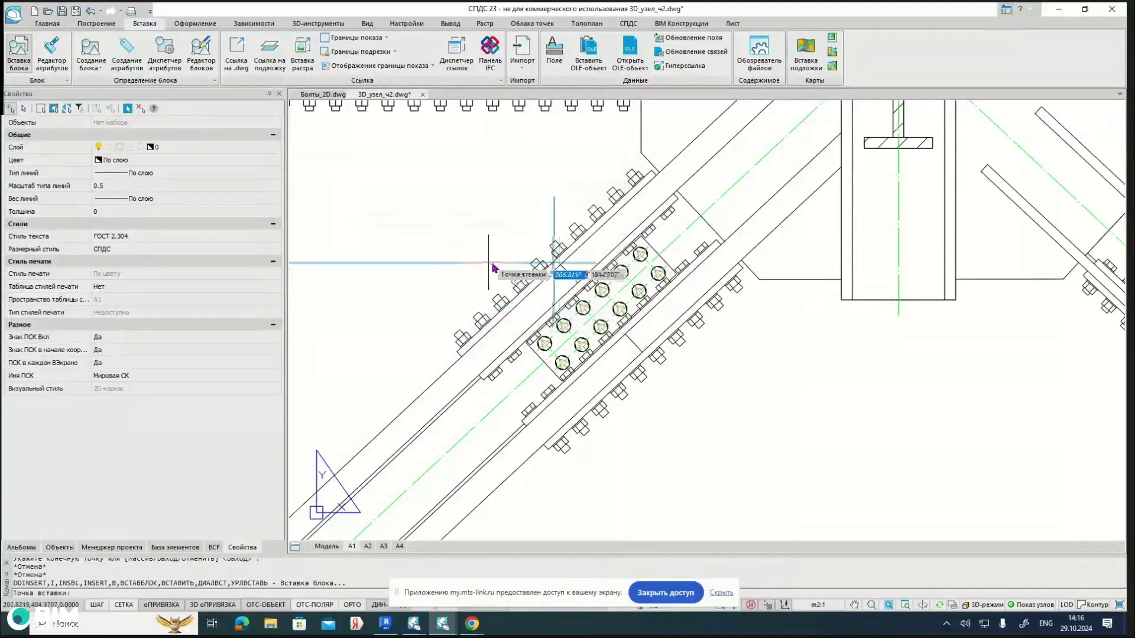
scroll(590, 336, down, 1)
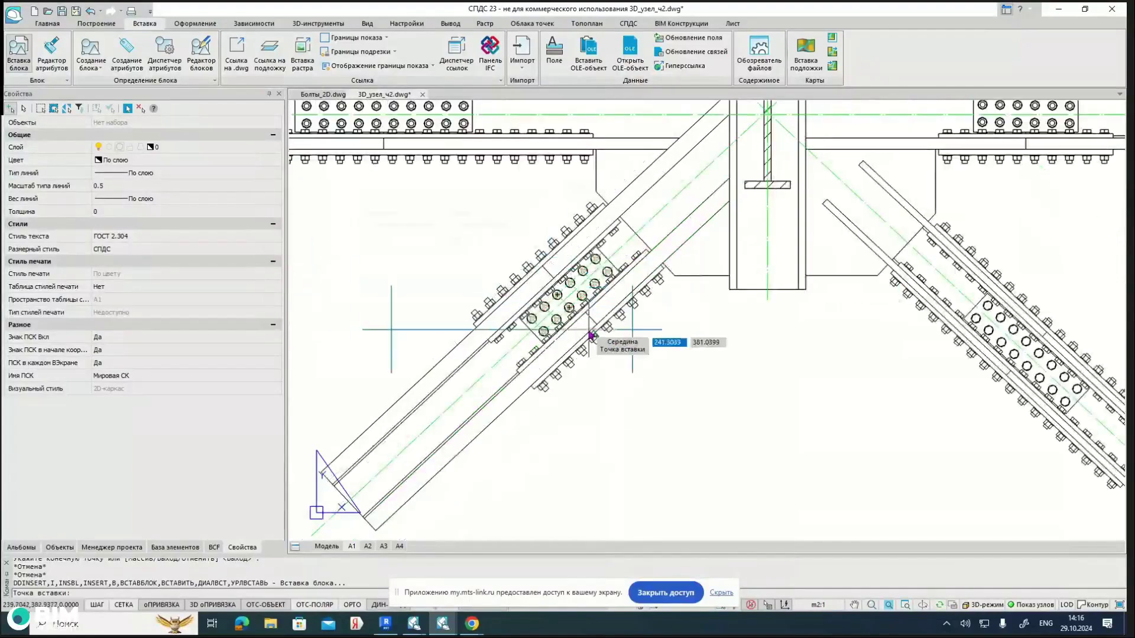
click(649, 343)
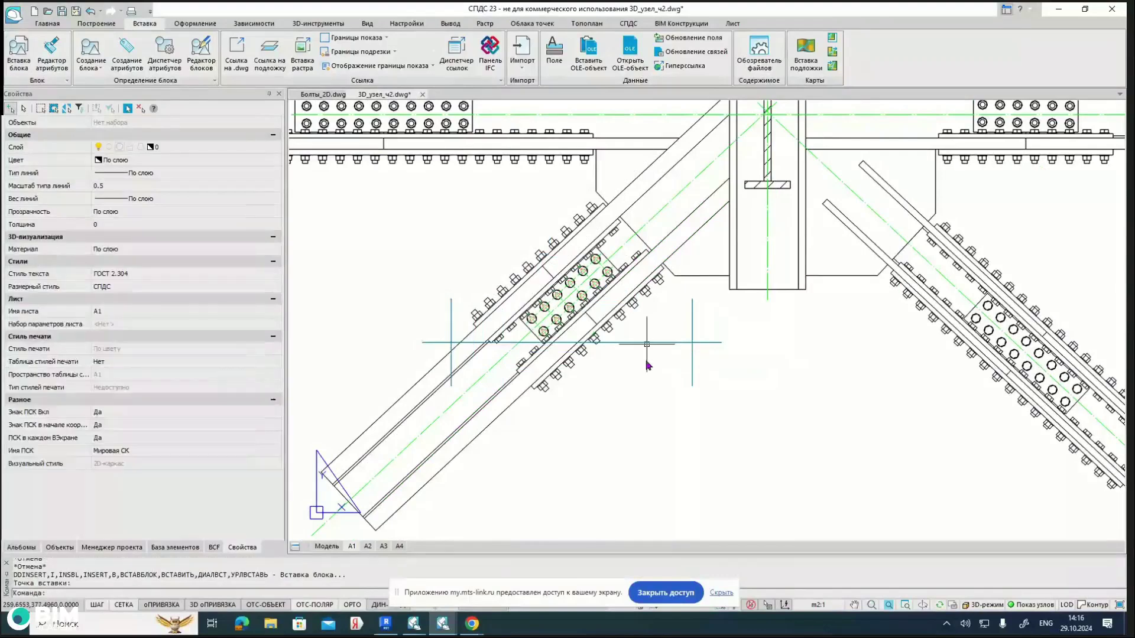
Step: Set the inserted side-view bolt symbol's uniform scale to 0.1
click(722, 322)
click(656, 378)
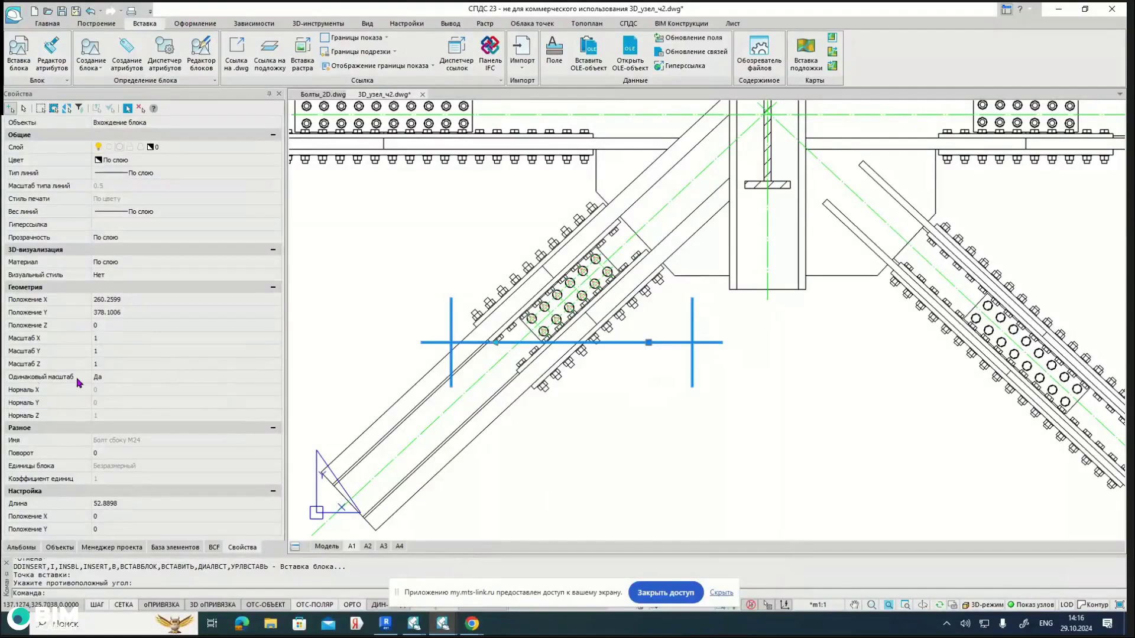
click(104, 379)
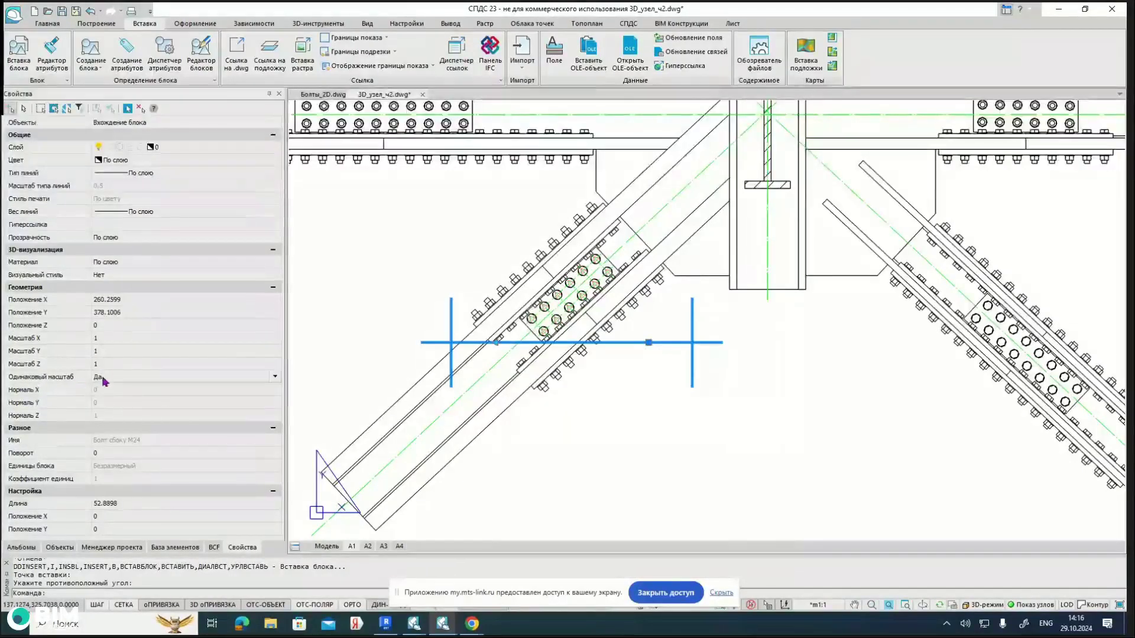
click(108, 400)
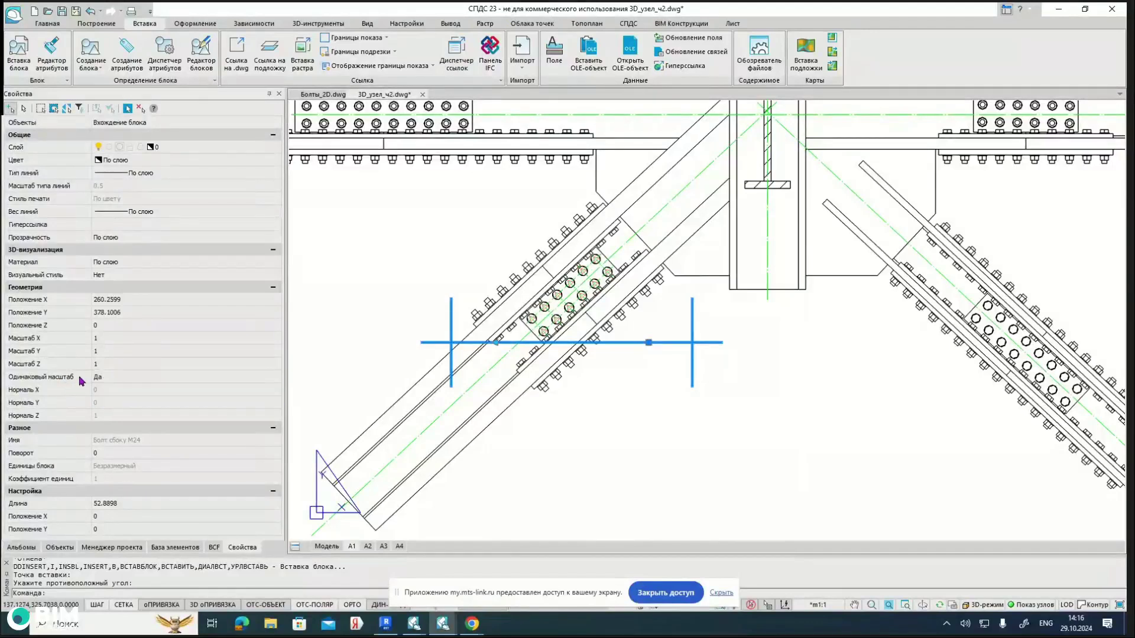
click(113, 364)
text(0.)
key(Return)
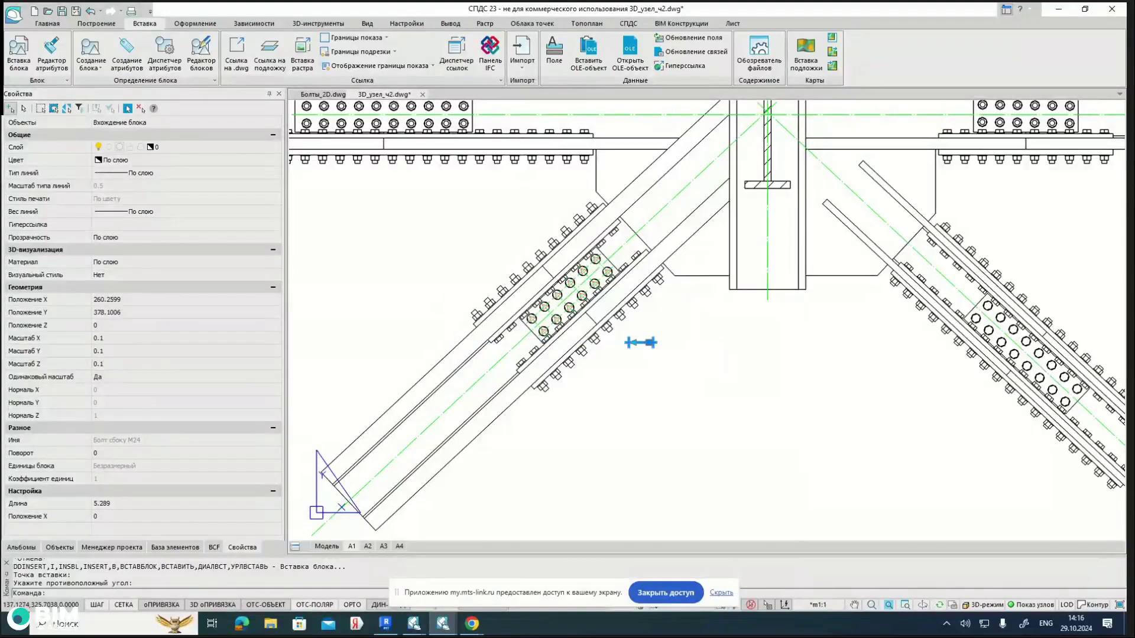
Step: Move the bolt symbol by its insertion point onto the midpoint of the lowest inner bolt on the left brace's lower flange
scroll(684, 372, up, 5)
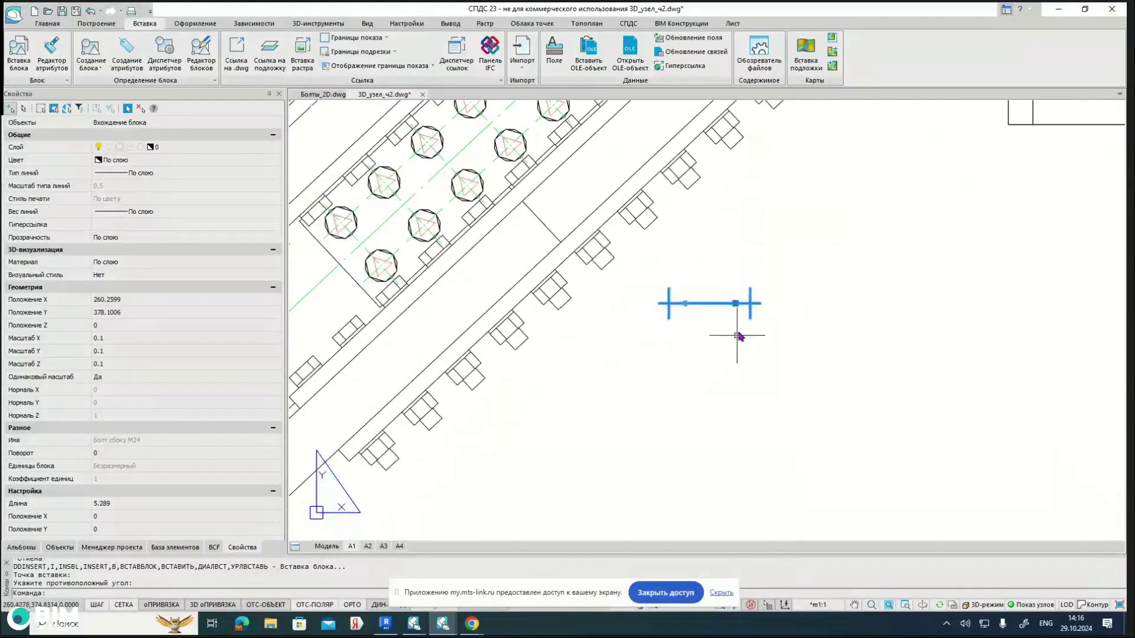
click(735, 303)
middle_drag(526, 401, 683, 336)
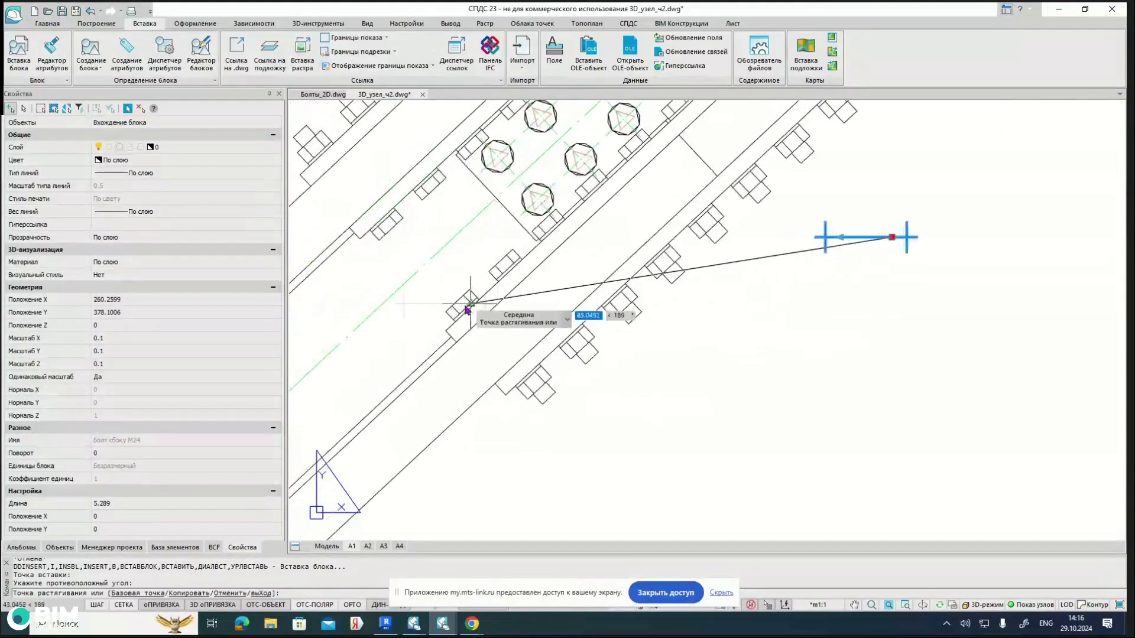
scroll(467, 314, up, 2)
click(465, 311)
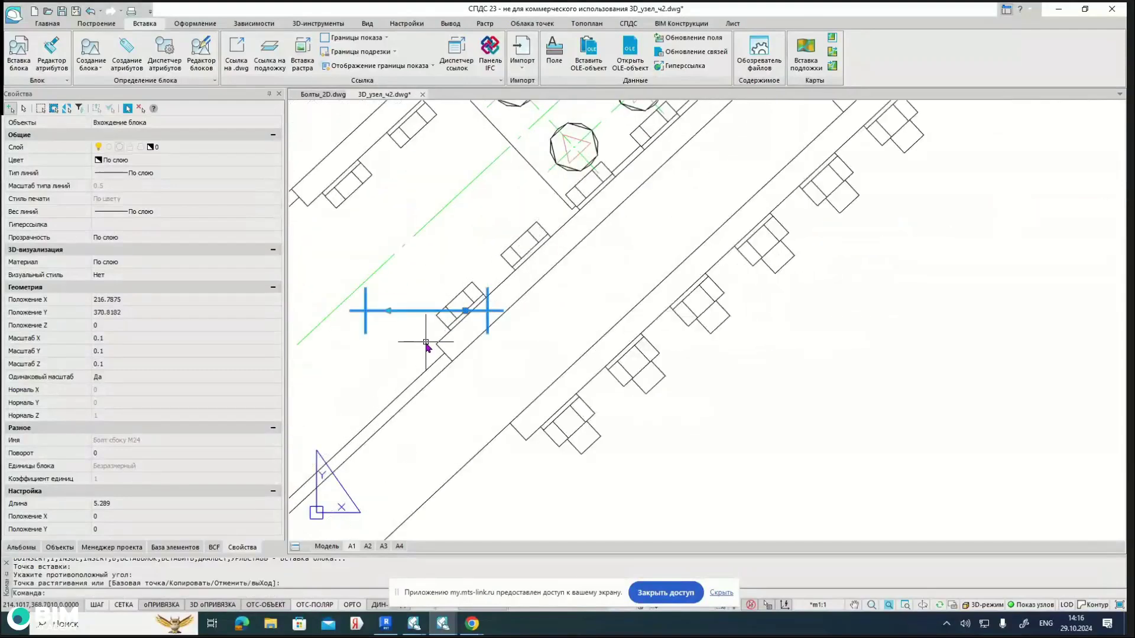
mouse_move(389, 313)
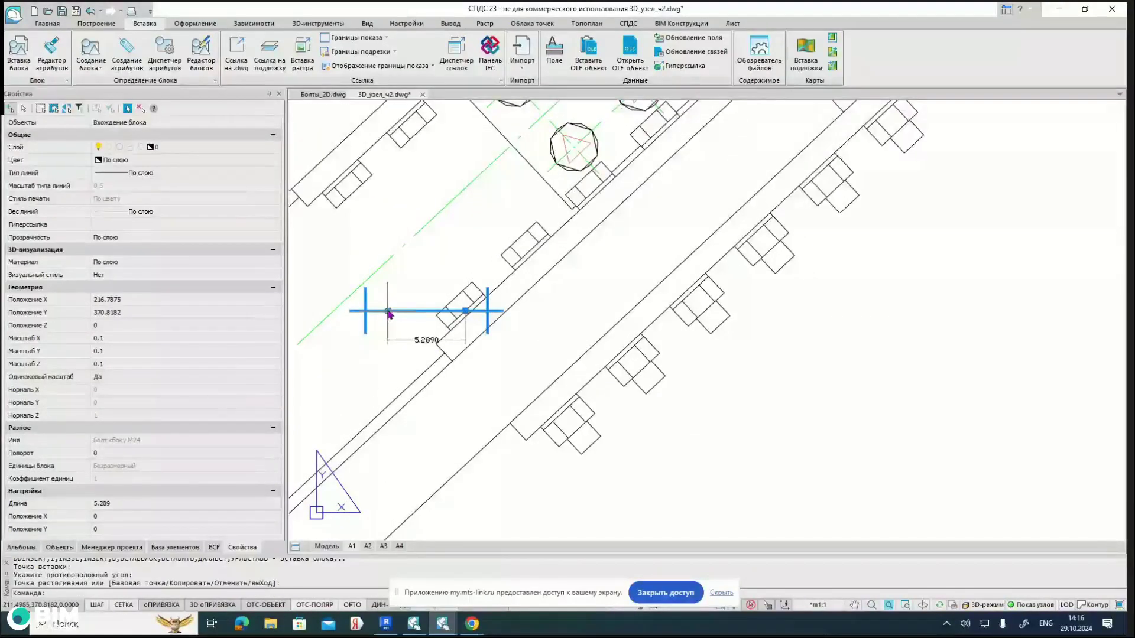
click(389, 314)
key(Escape)
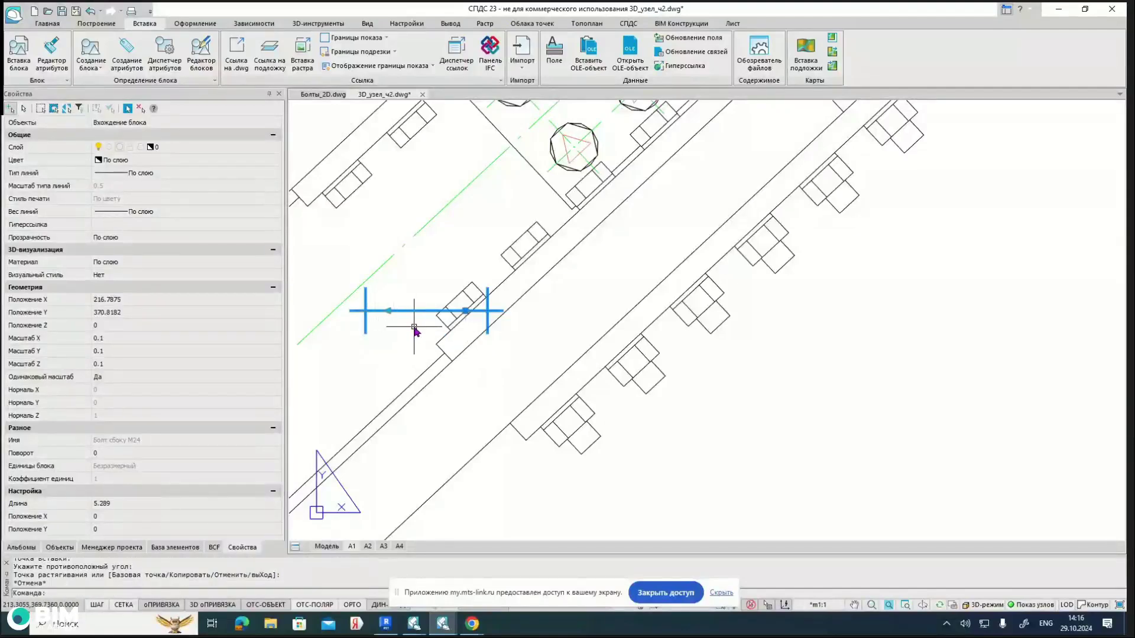
scroll(406, 360, down, 2)
scroll(405, 366, up, 2)
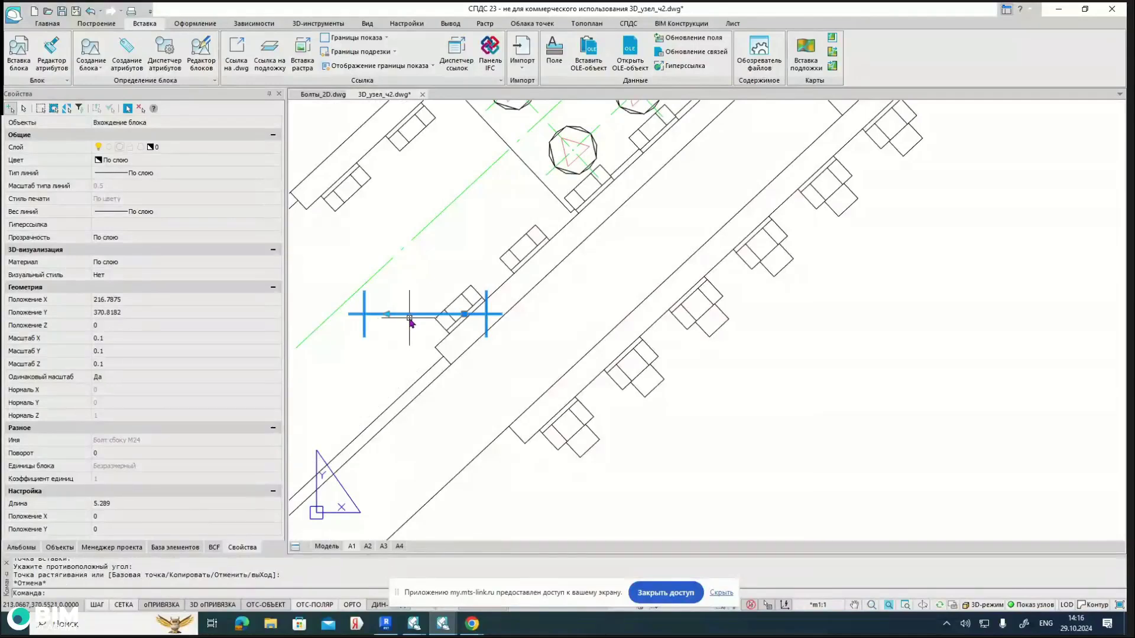
Step: Rotate the side-view bolt symbol 133° about its insertion point and stretch its far end to the opposite bolt outside the lower flange
click(48, 24)
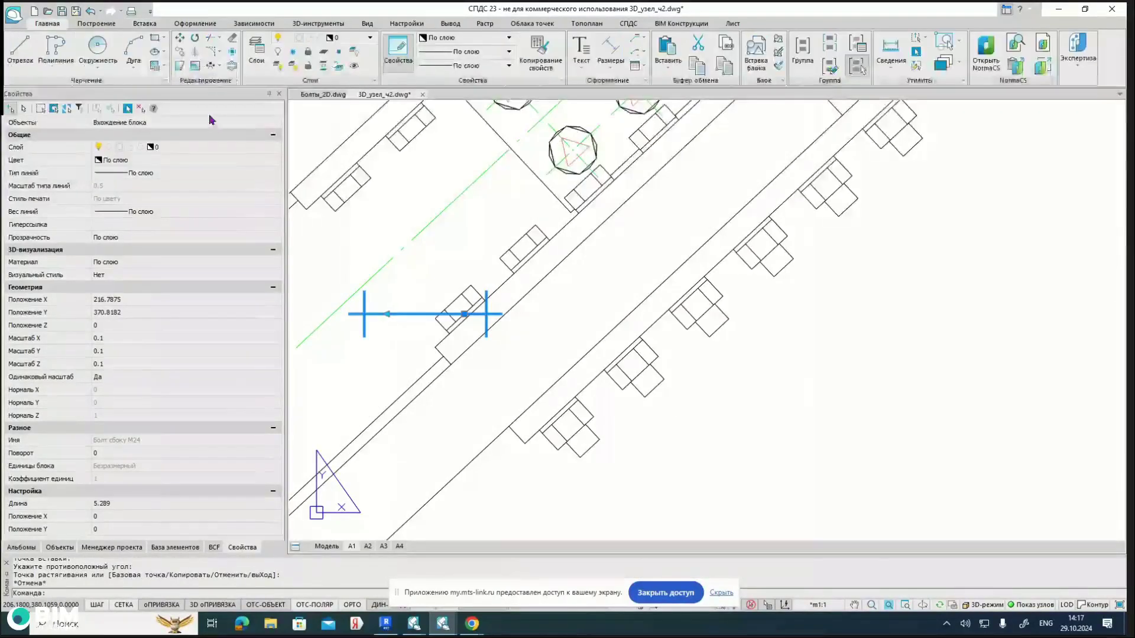
click(194, 37)
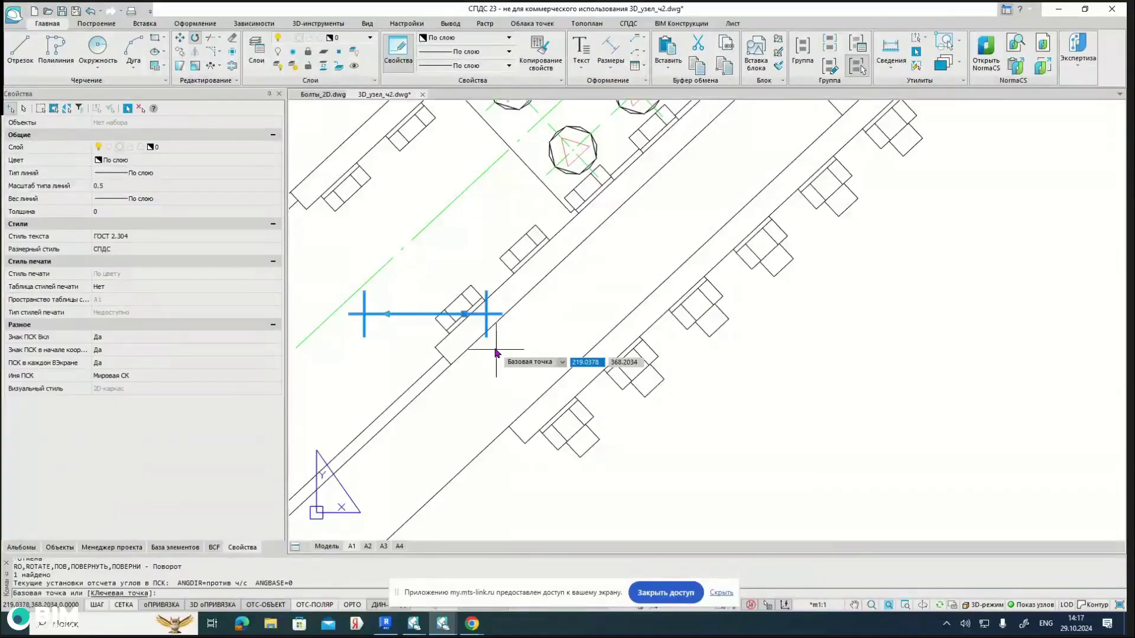
click(462, 317)
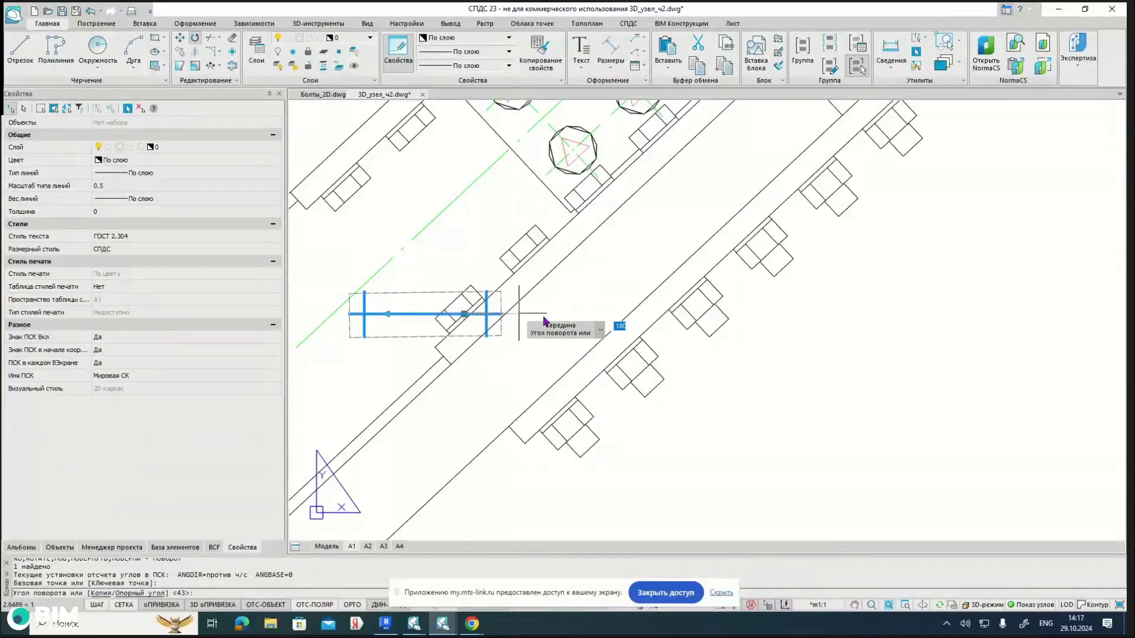
click(453, 304)
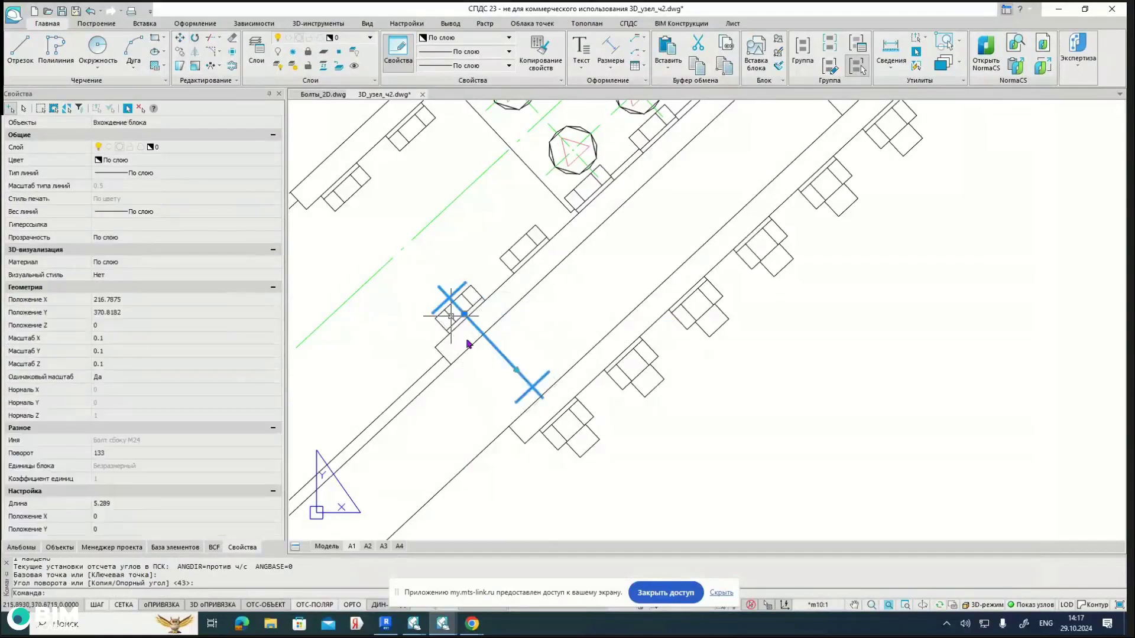
click(514, 368)
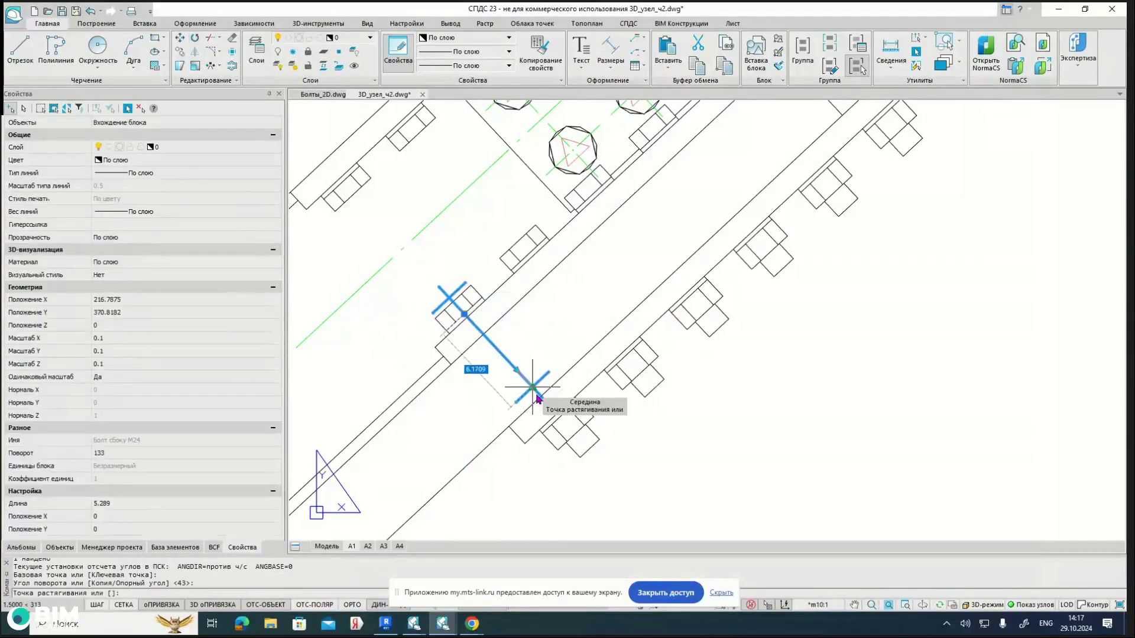
click(558, 416)
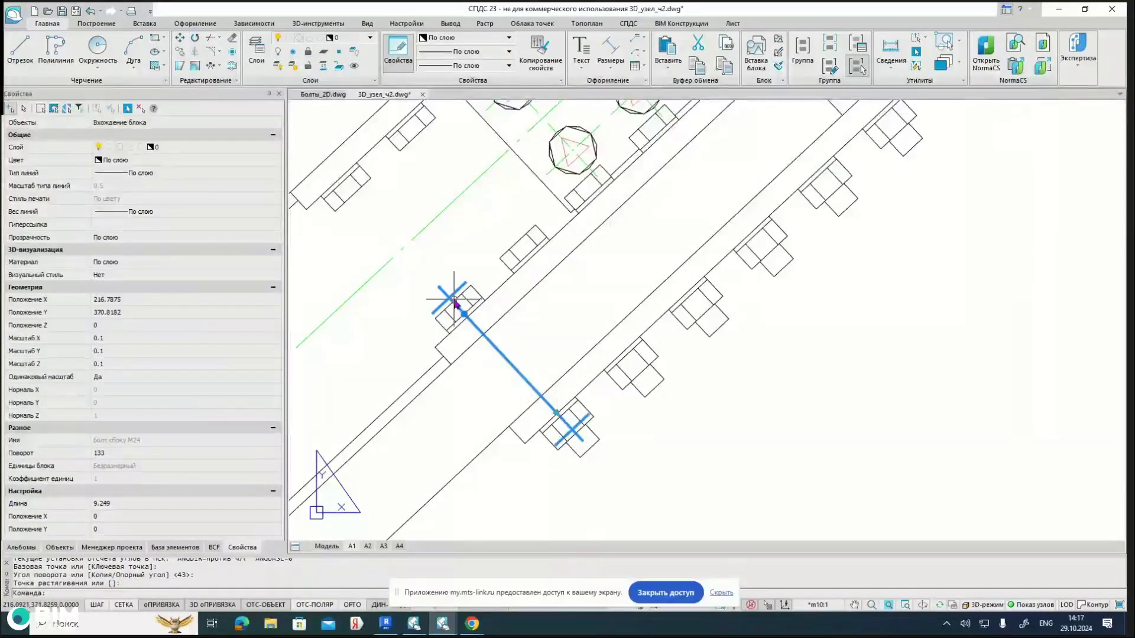
Step: Try to shift the bolt symbol's insertion point onto the flange plate edge beside the inner bolt using the Endpoint snap
click(466, 315)
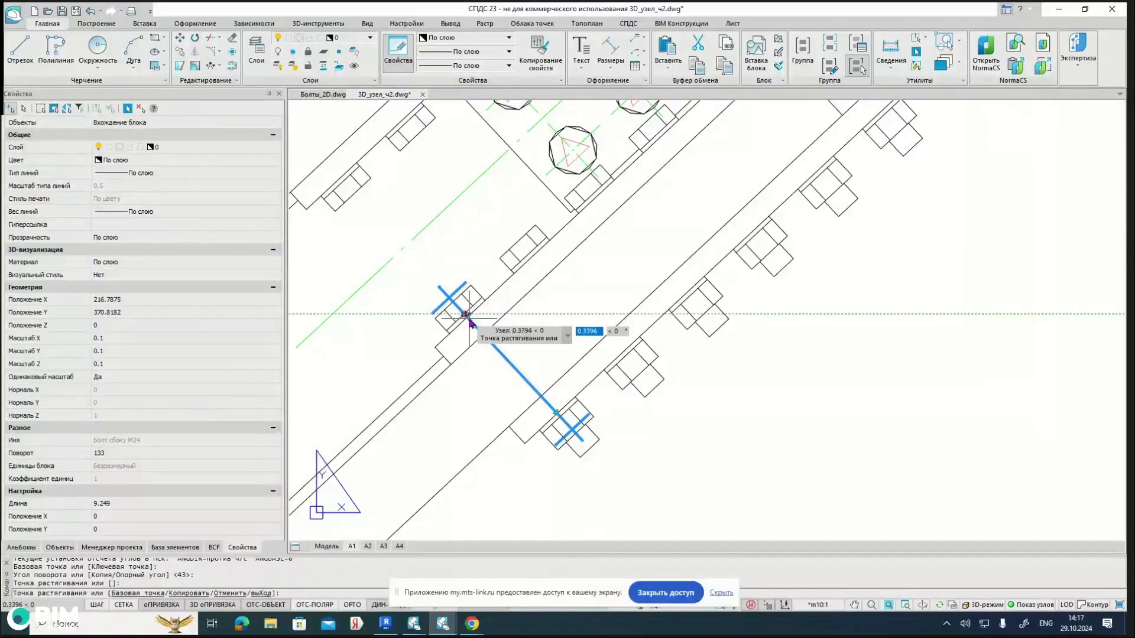
scroll(465, 316, up, 2)
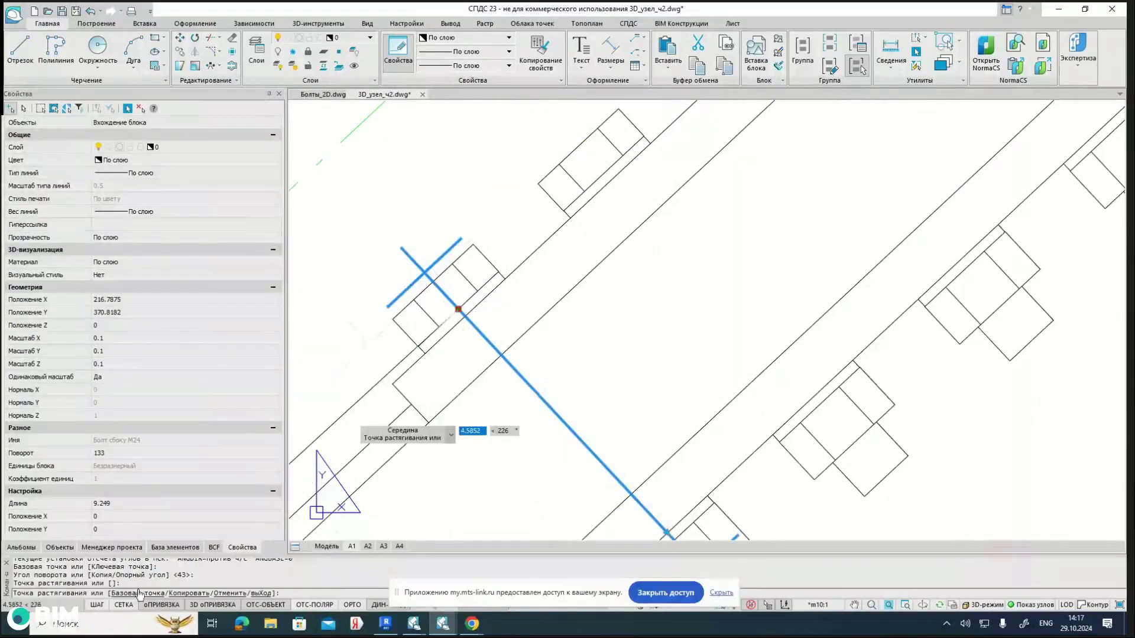
right_click(162, 608)
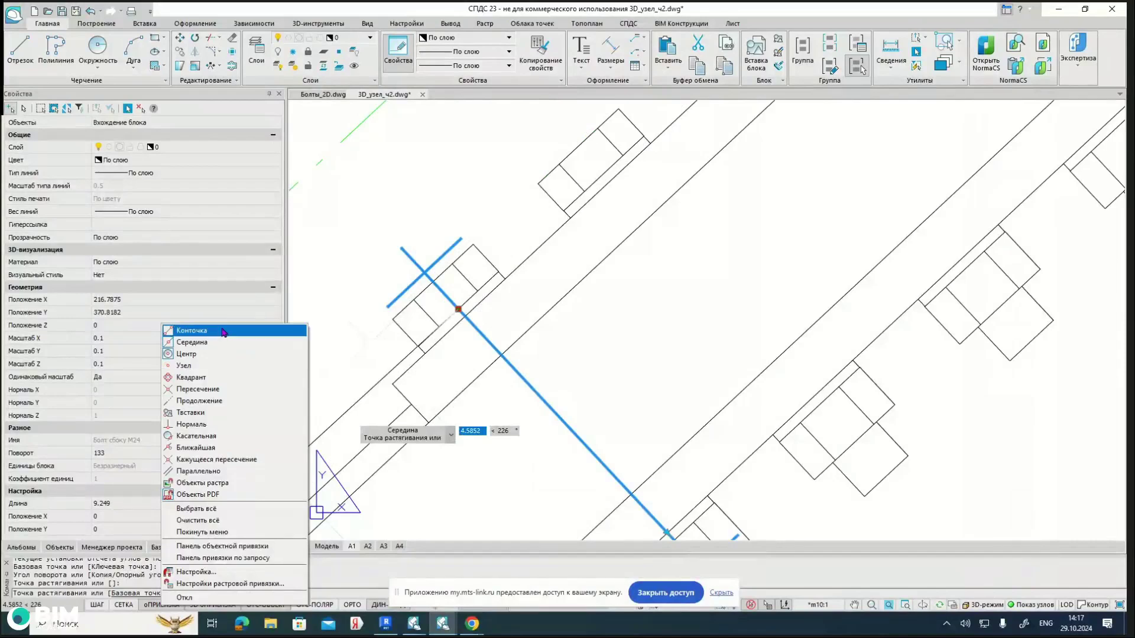
click(431, 364)
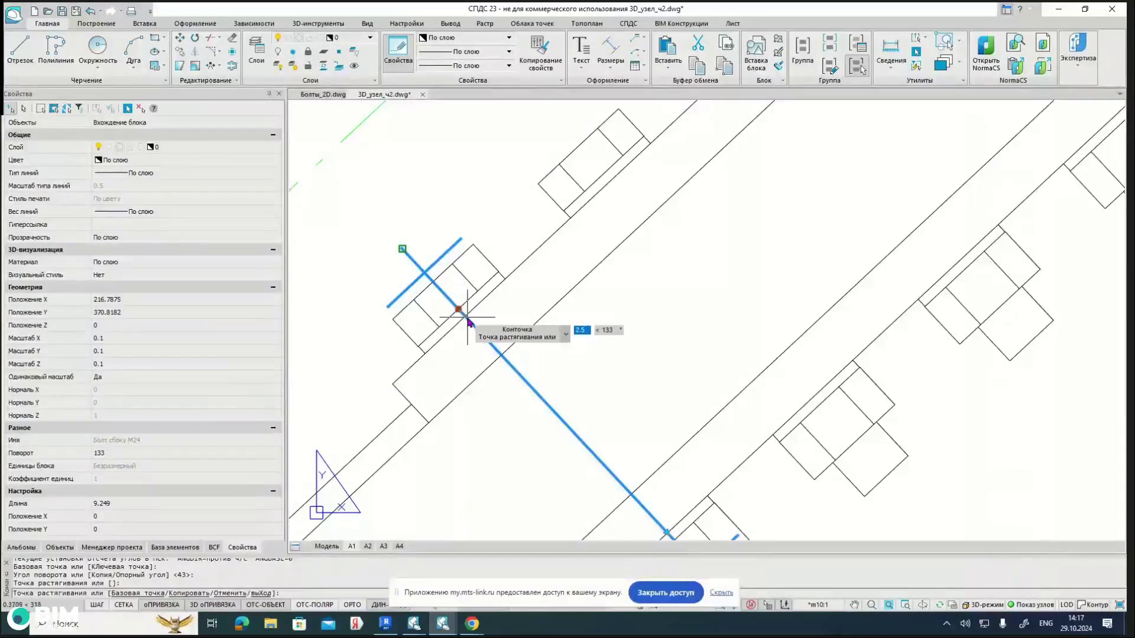
scroll(464, 315, up, 3)
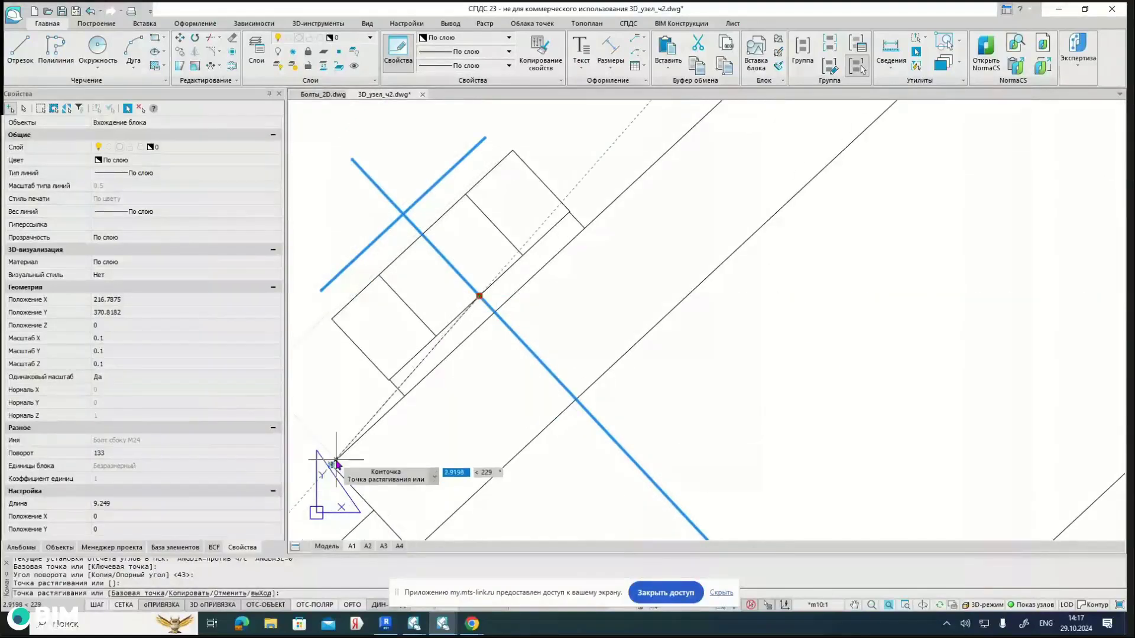
click(480, 309)
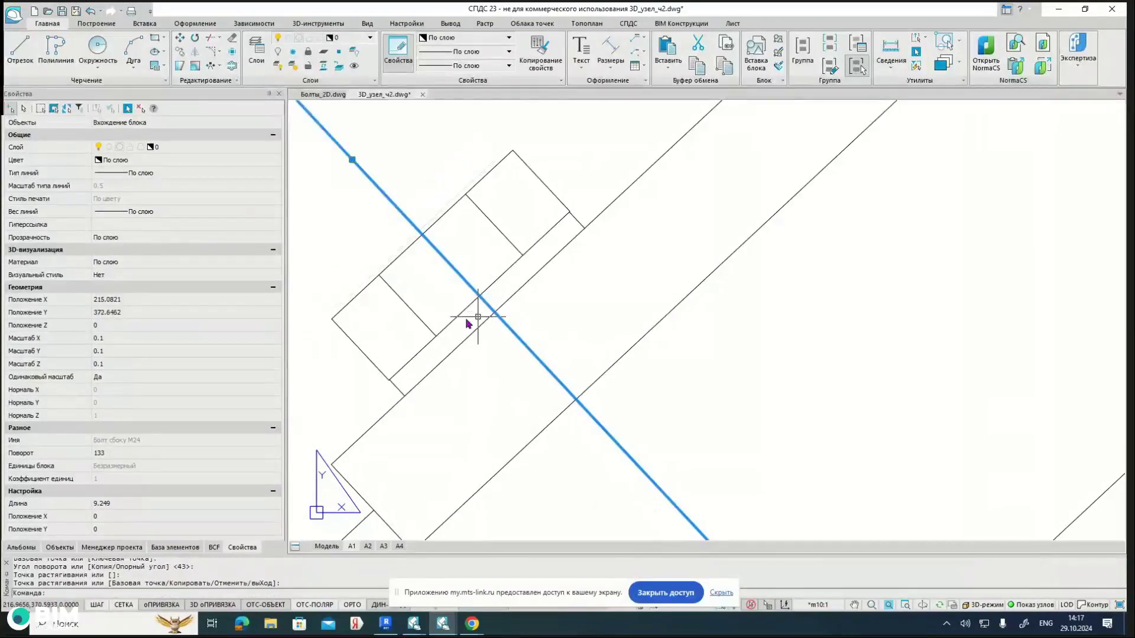
Step: Move the bolt symbol back onto the midpoint of the inner bolt's base on the lower flange
scroll(514, 356, down, 3)
click(467, 298)
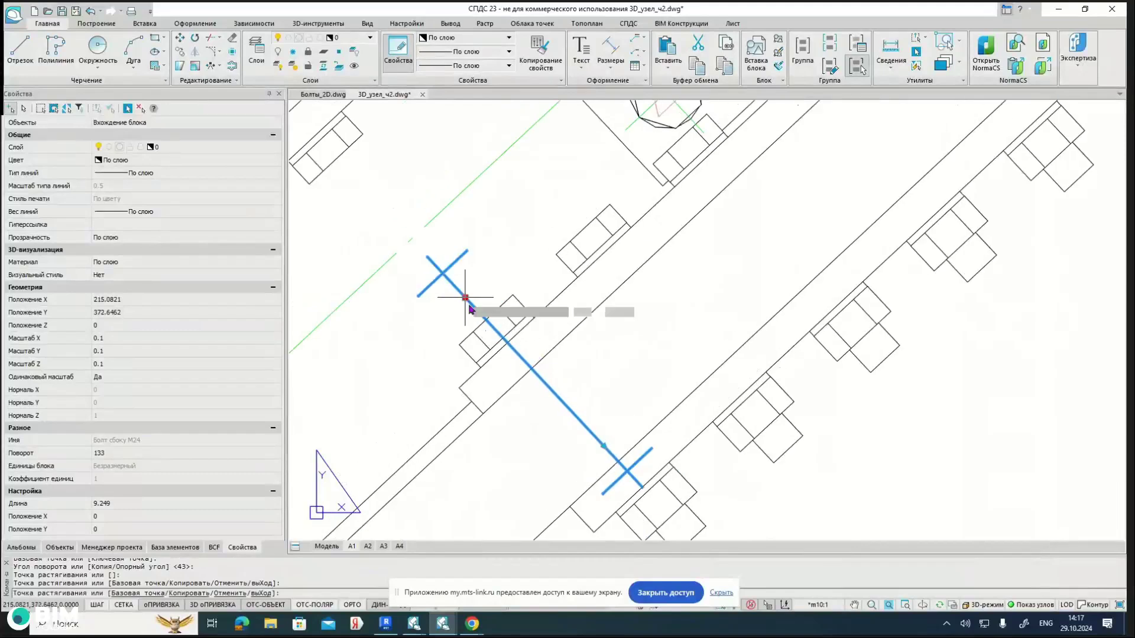
click(506, 343)
Step: With all object snaps enabled, stretch the bolt symbol's far end to the outer plate's inner edge and move its insertion point to the inner plate's edge
middle_drag(538, 384, 508, 290)
click(619, 410)
key(Escape)
click(618, 412)
click(618, 412)
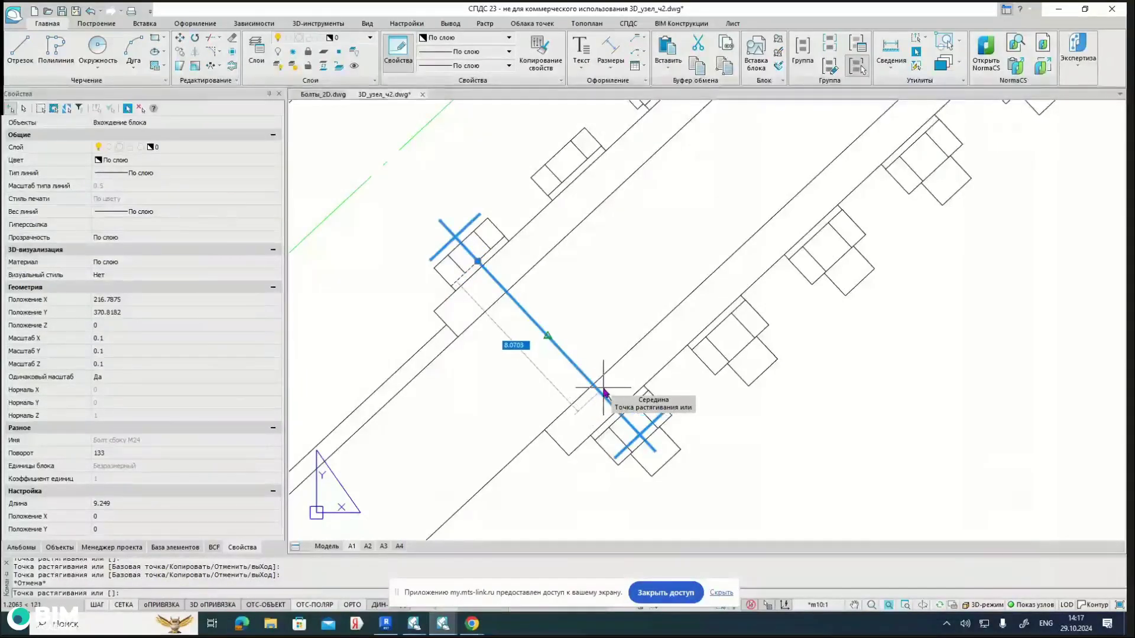
right_click(171, 606)
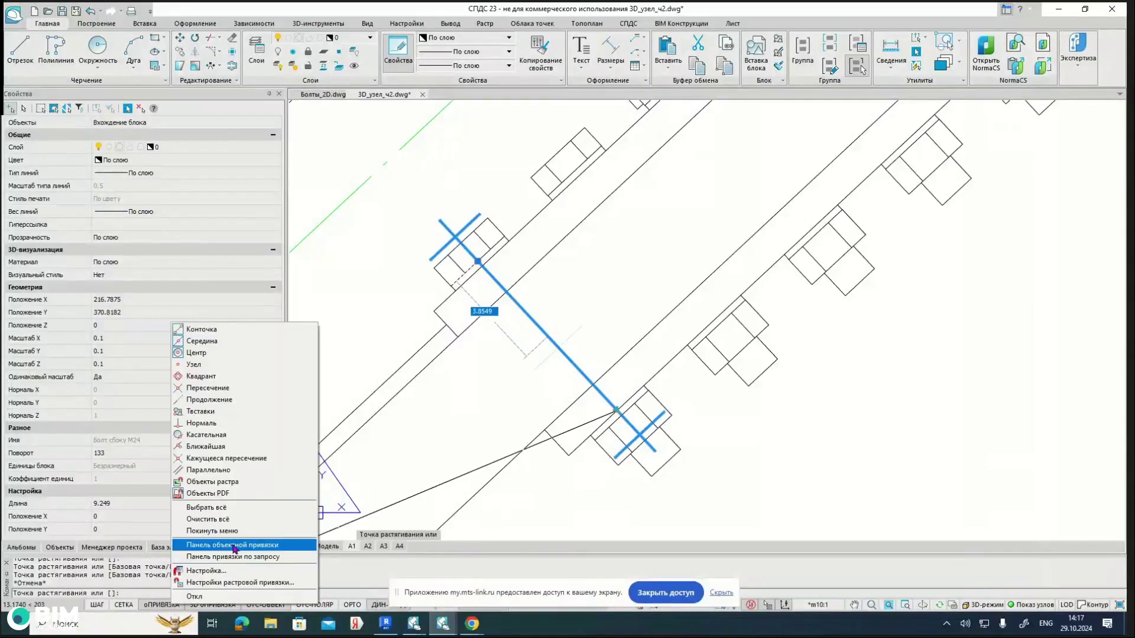
click(239, 509)
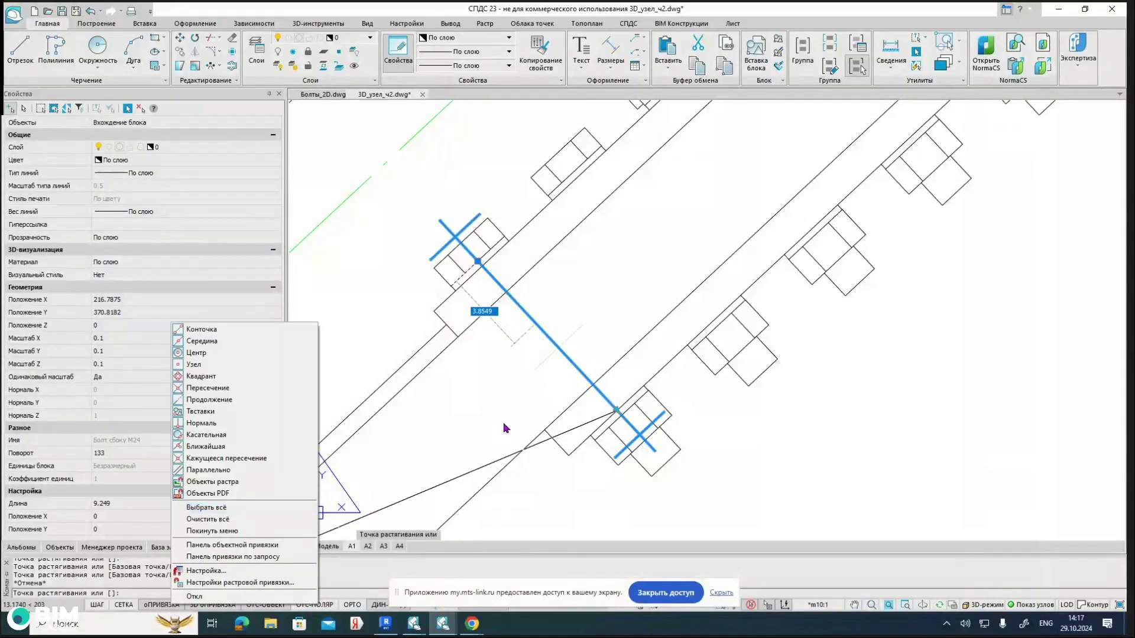
click(594, 385)
click(479, 263)
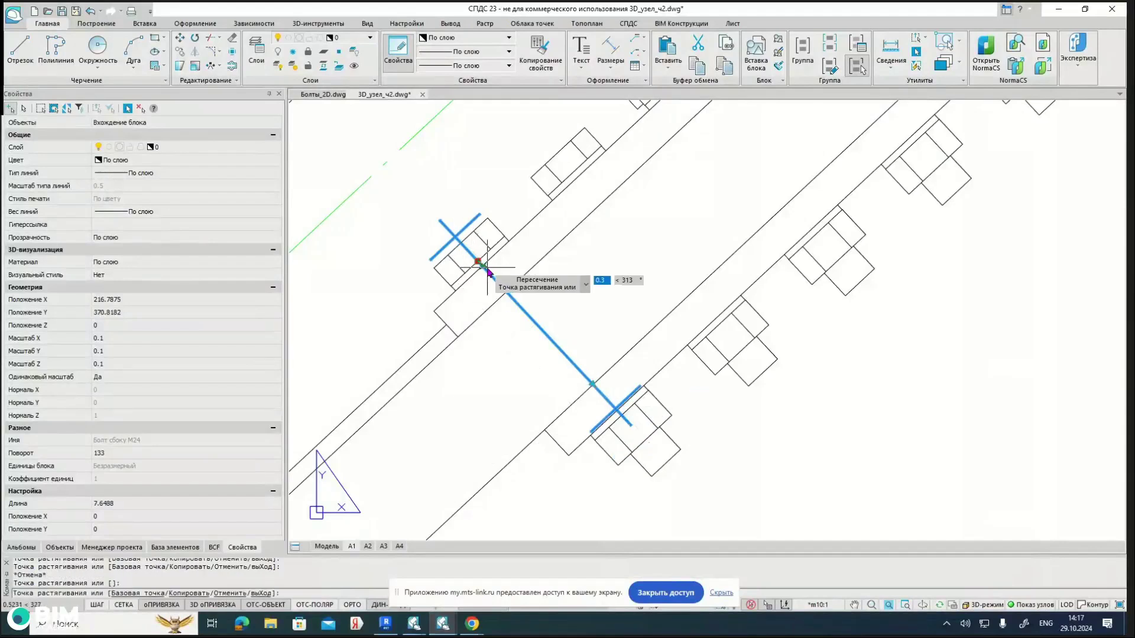
click(483, 266)
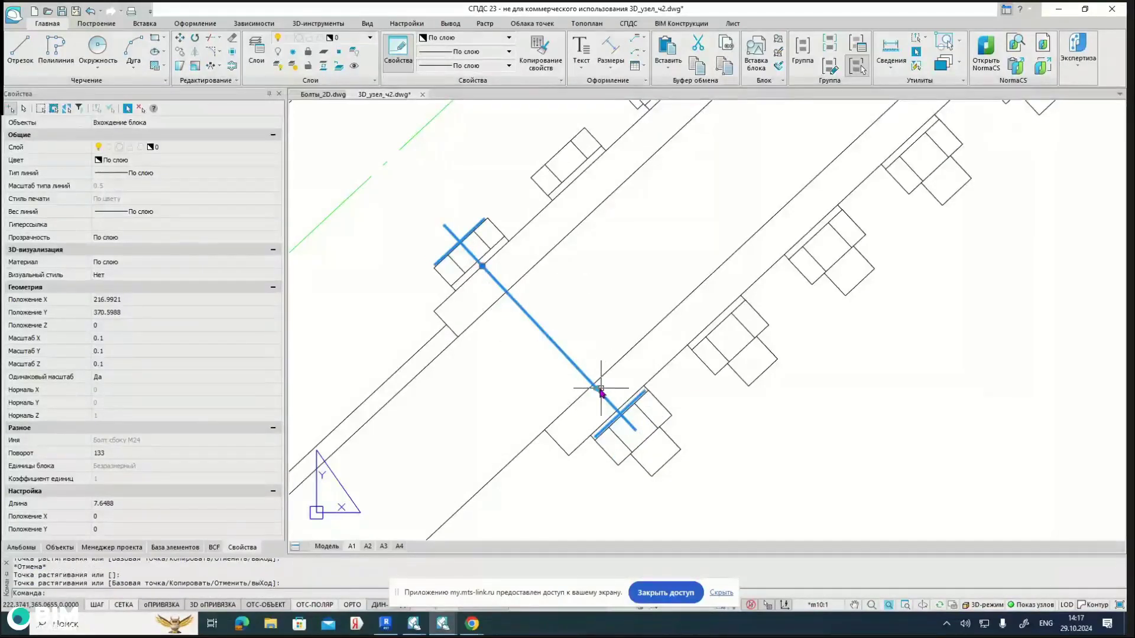
Step: Move the bolt symbol's insertion point from the inner bolt's base to the inner plate's edge facing the outer plate
key(Escape)
key(Escape)
scroll(530, 329, down, 2)
middle_drag(530, 330, 553, 367)
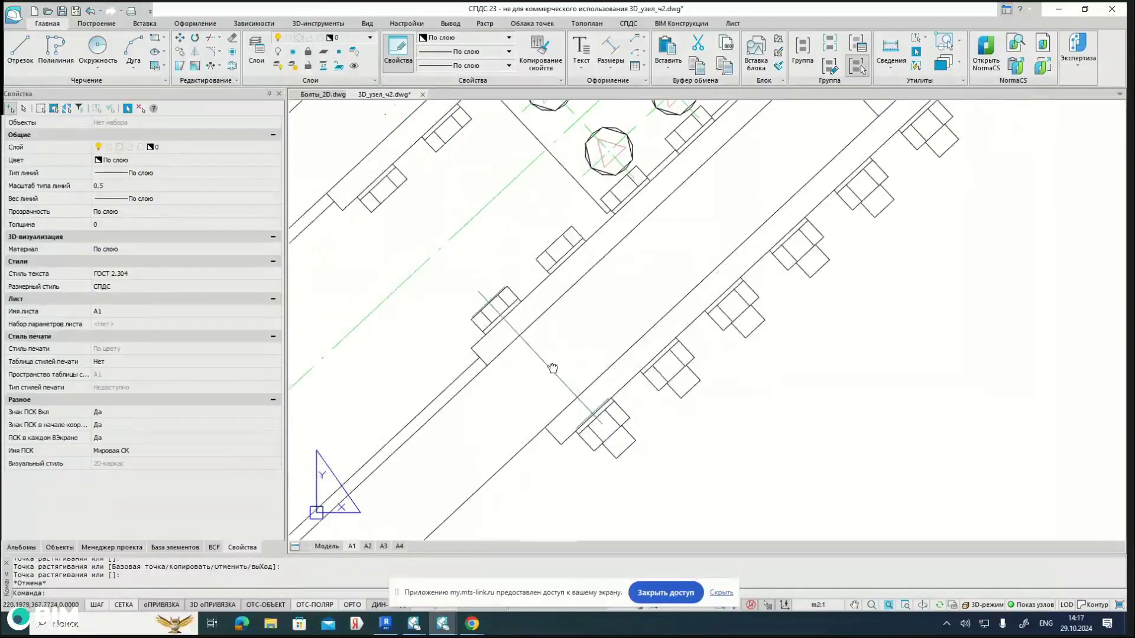
click(544, 359)
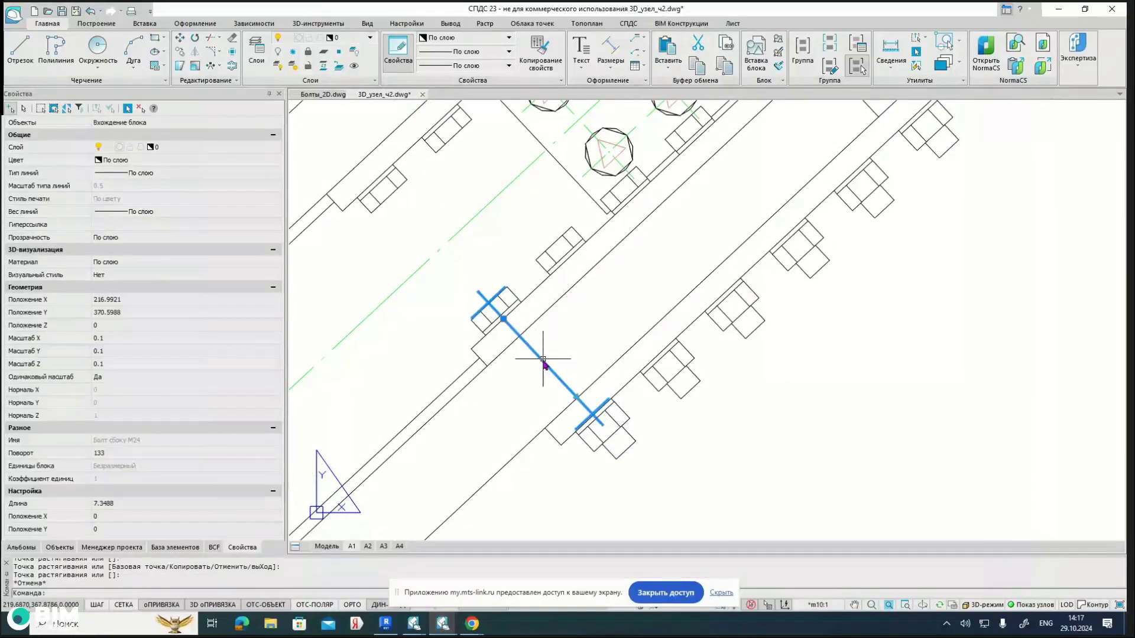
click(503, 319)
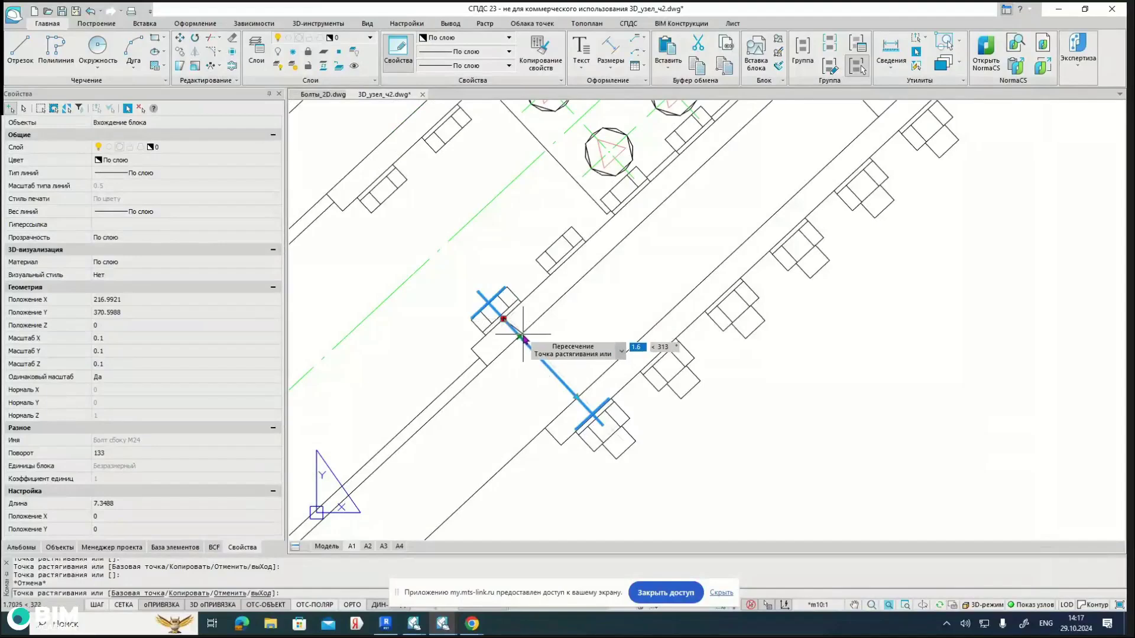
click(582, 406)
middle_drag(671, 419, 634, 415)
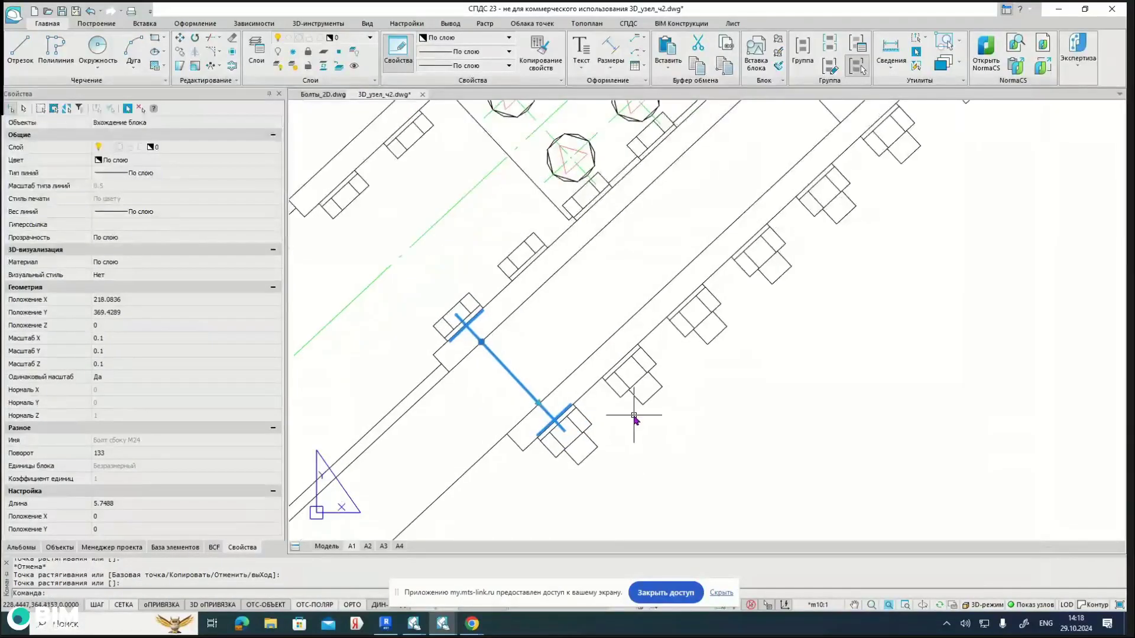
Step: Stretch the bolt symbol's far end to the base of the outer bolt on the outer plate's outer edge
click(539, 407)
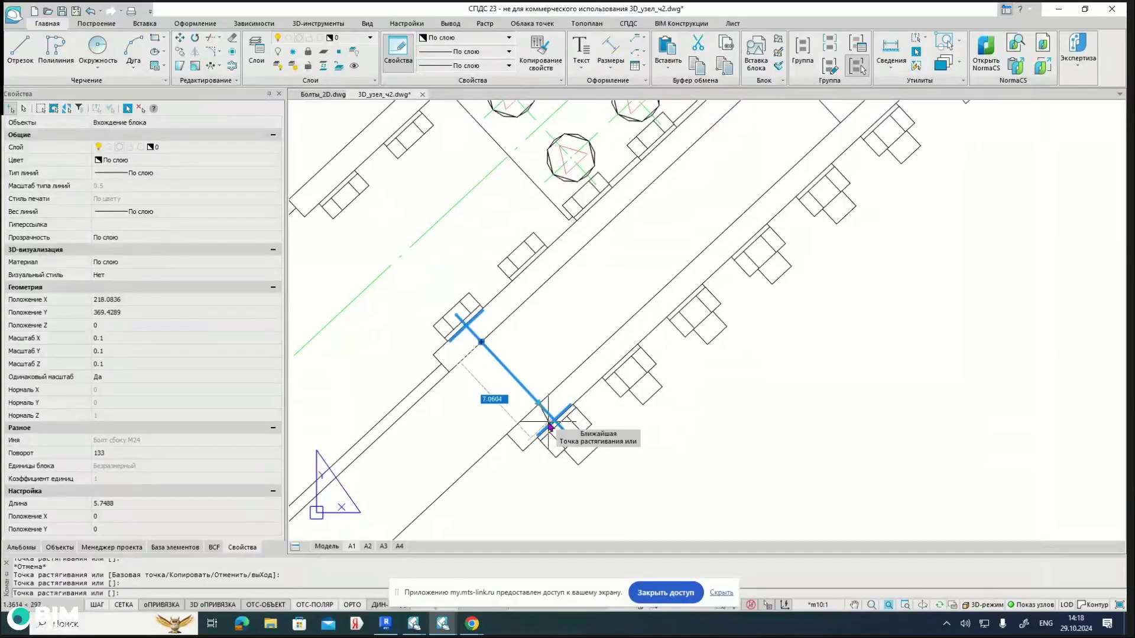
scroll(541, 411, up, 2)
key(Escape)
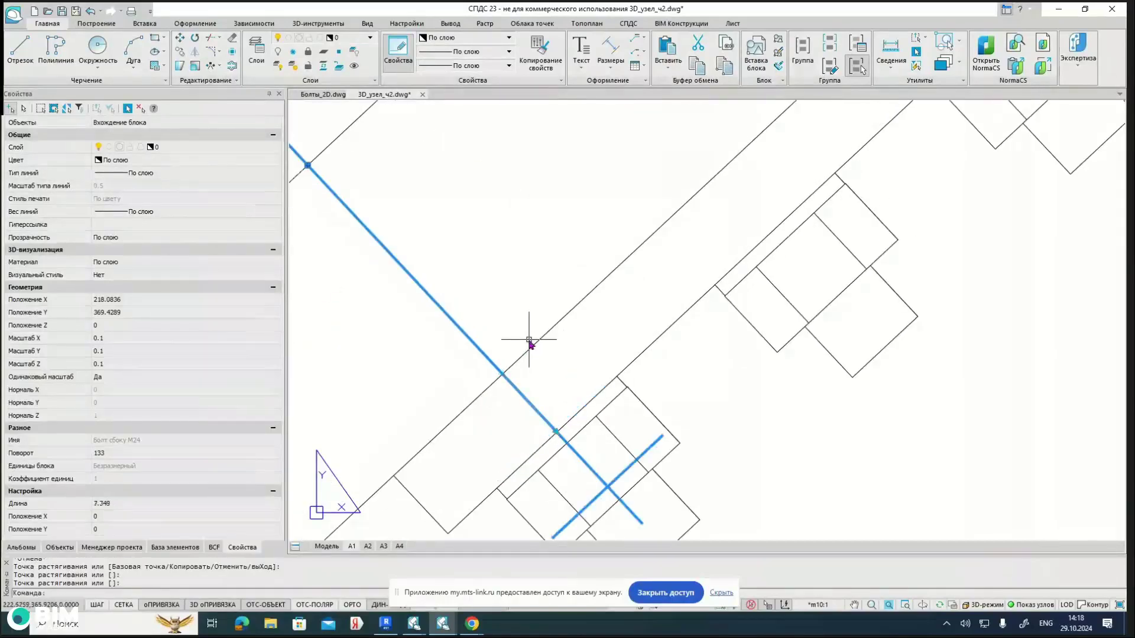
key(Escape)
scroll(532, 339, down, 5)
Step: Return the bolt symbol's insertion point to the midpoint of the inner bolt's base on the inner plate
click(457, 323)
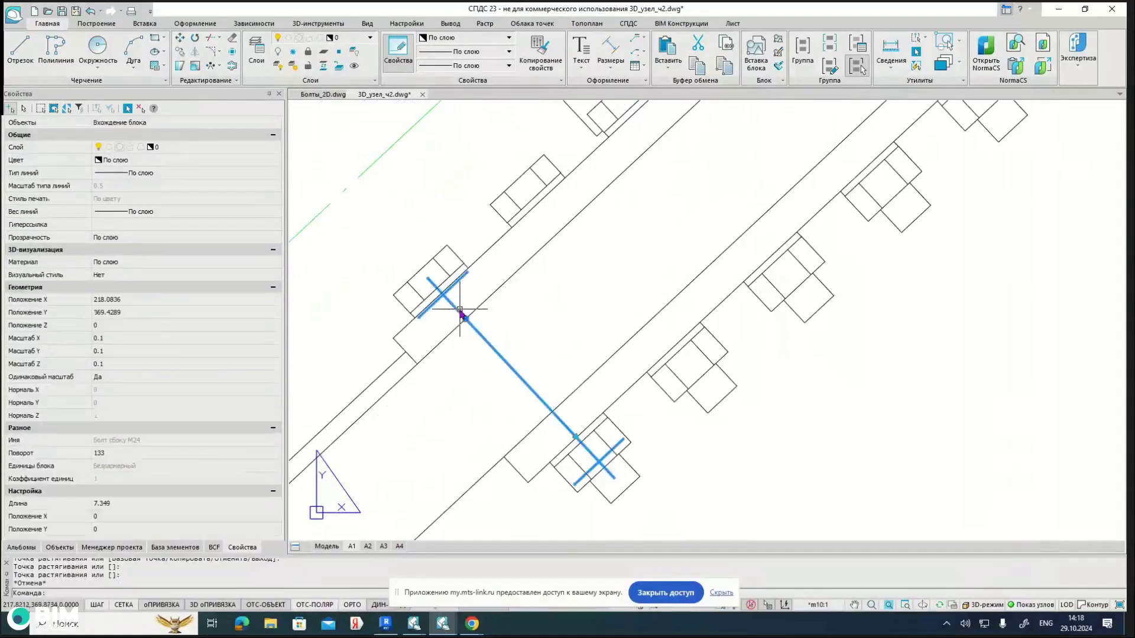
scroll(491, 336, down, 1)
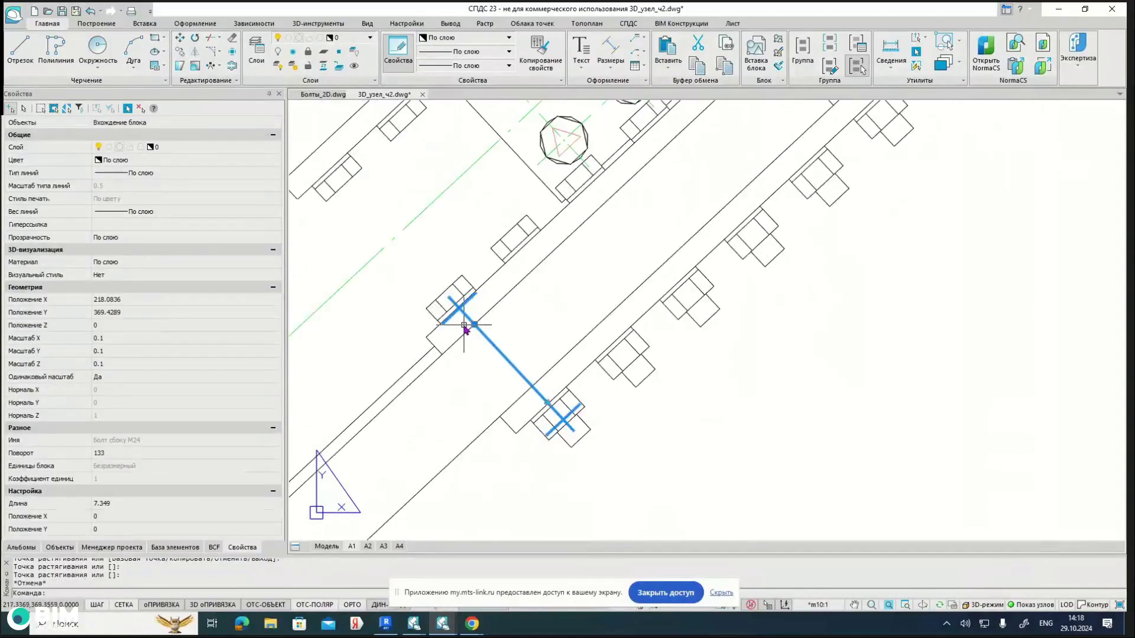
click(474, 328)
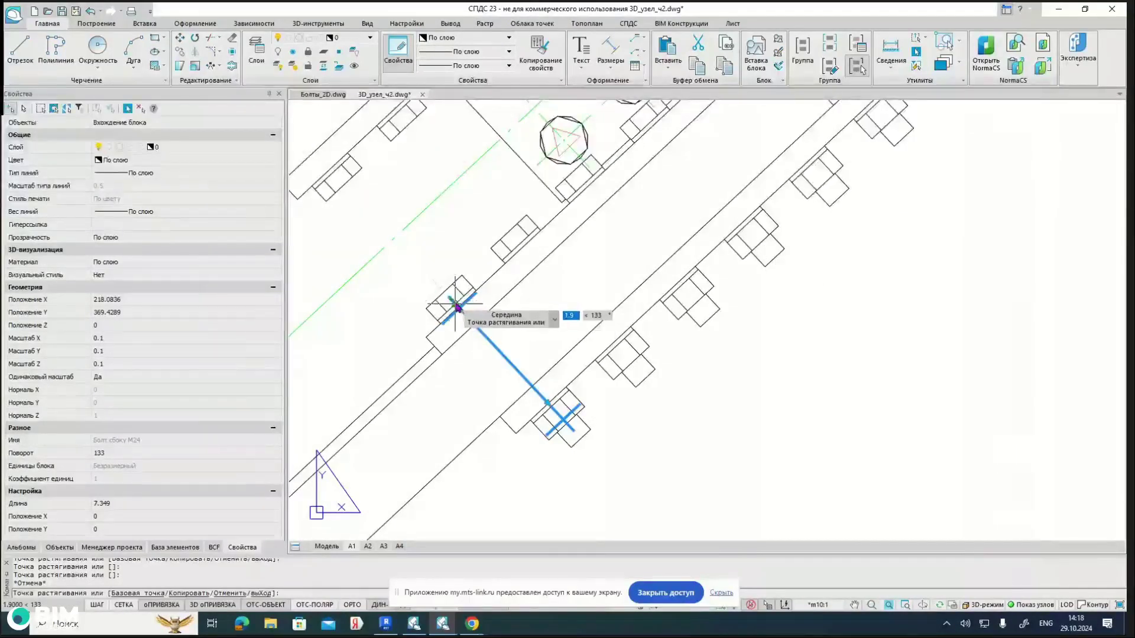
scroll(458, 313, up, 2)
key(Escape)
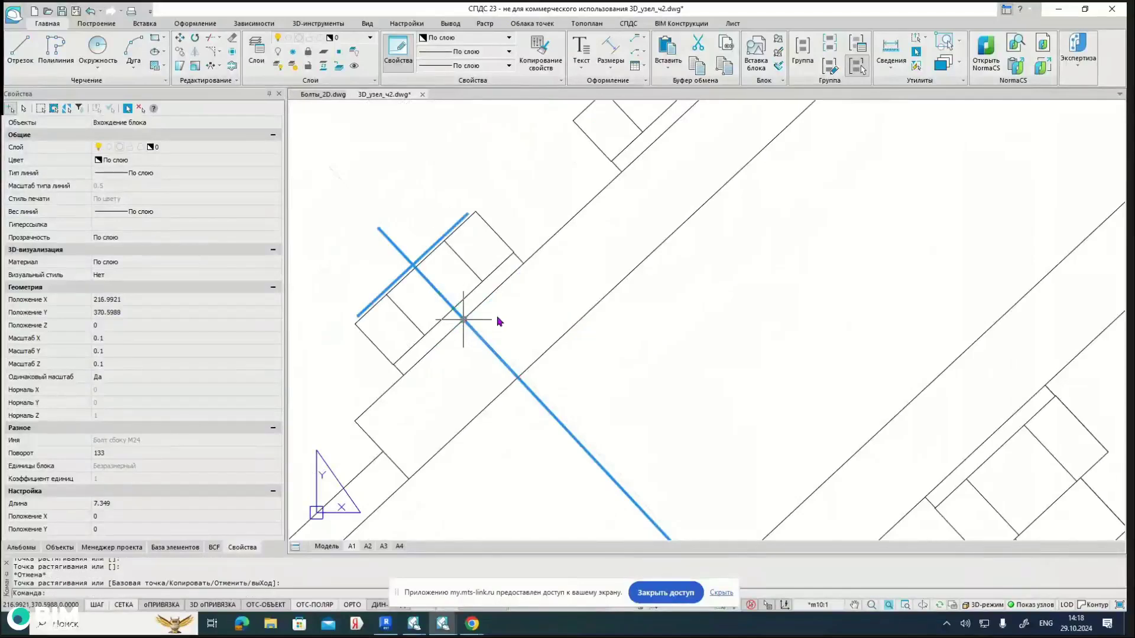
scroll(540, 337, down, 3)
key(Escape)
Step: Stretch the bolt symbol's far end across the outer plate to the outer bolt's base, giving a length of 9.249
click(578, 379)
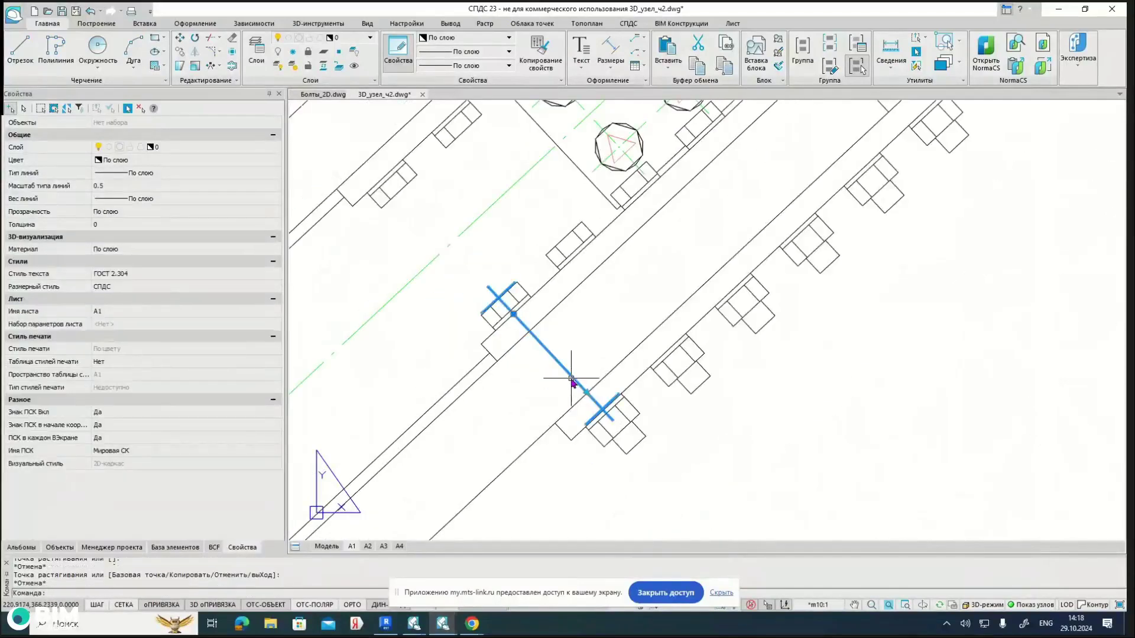
click(606, 412)
click(607, 416)
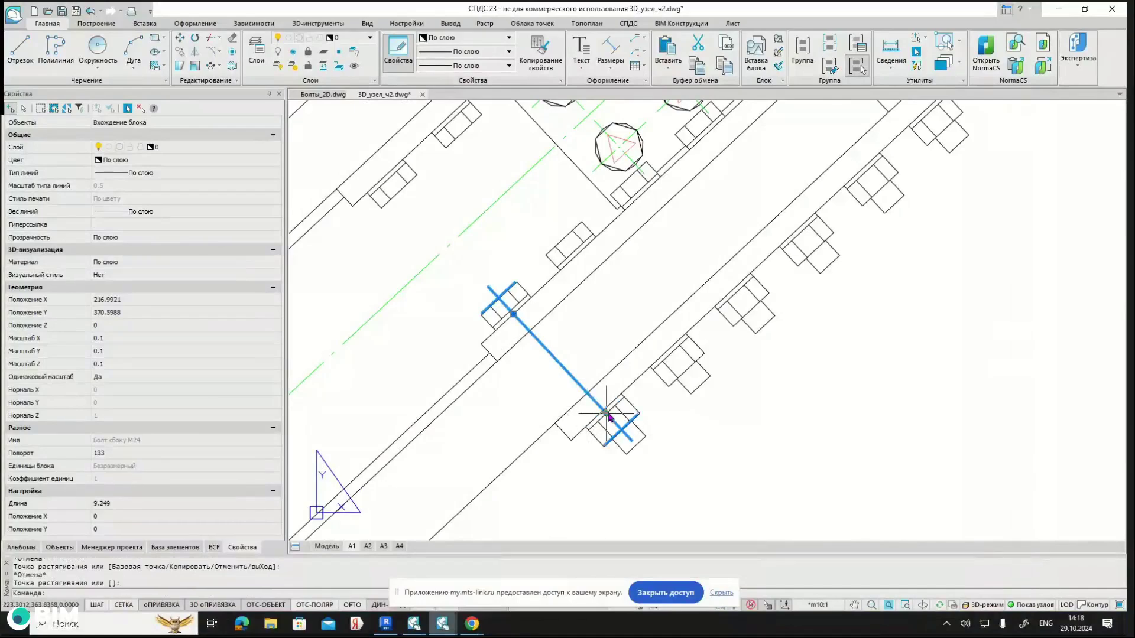
scroll(557, 343, down, 1)
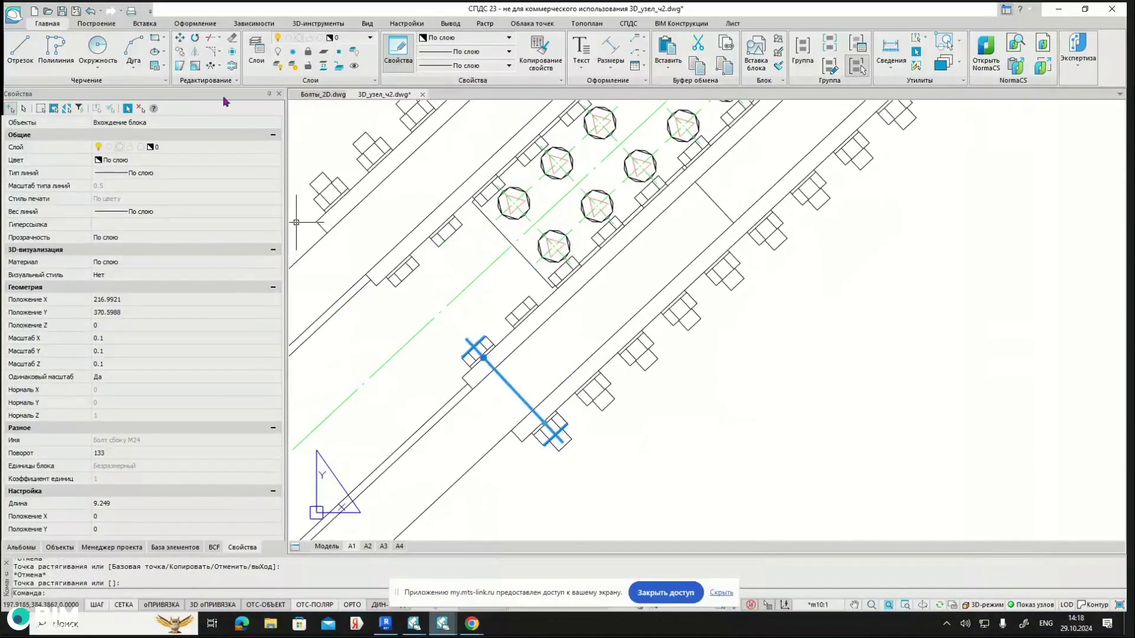
Step: Copy the bolt symbol onto the next two bolts of the lower flange, using the inner bolt's outer corner as base point
click(180, 52)
scroll(465, 354, up, 1)
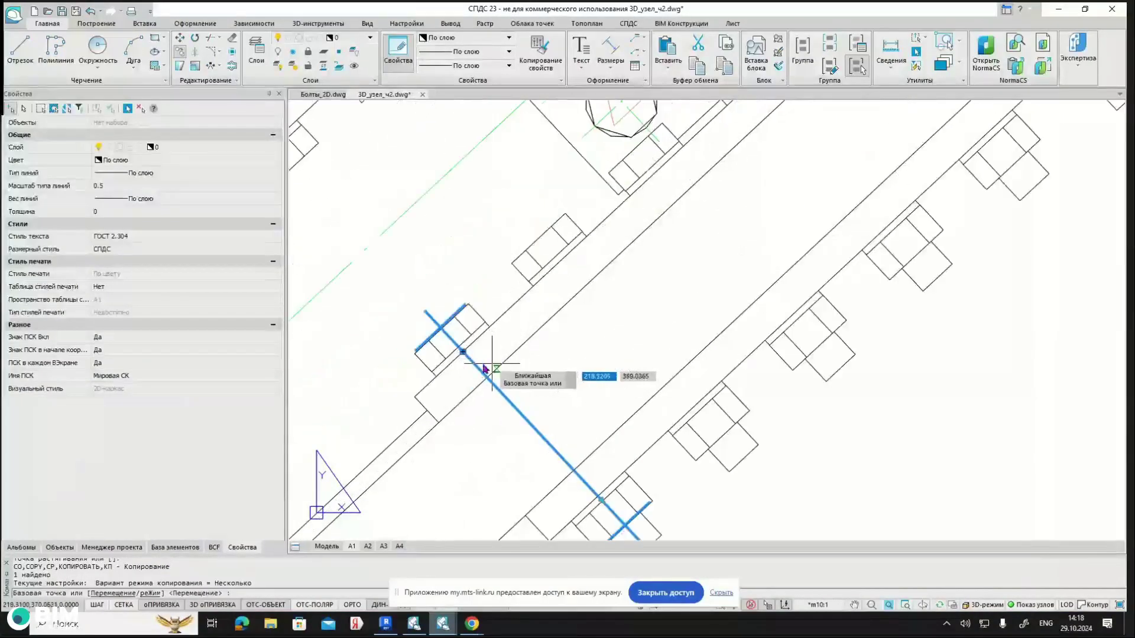
scroll(437, 366, down, 1)
scroll(435, 360, up, 2)
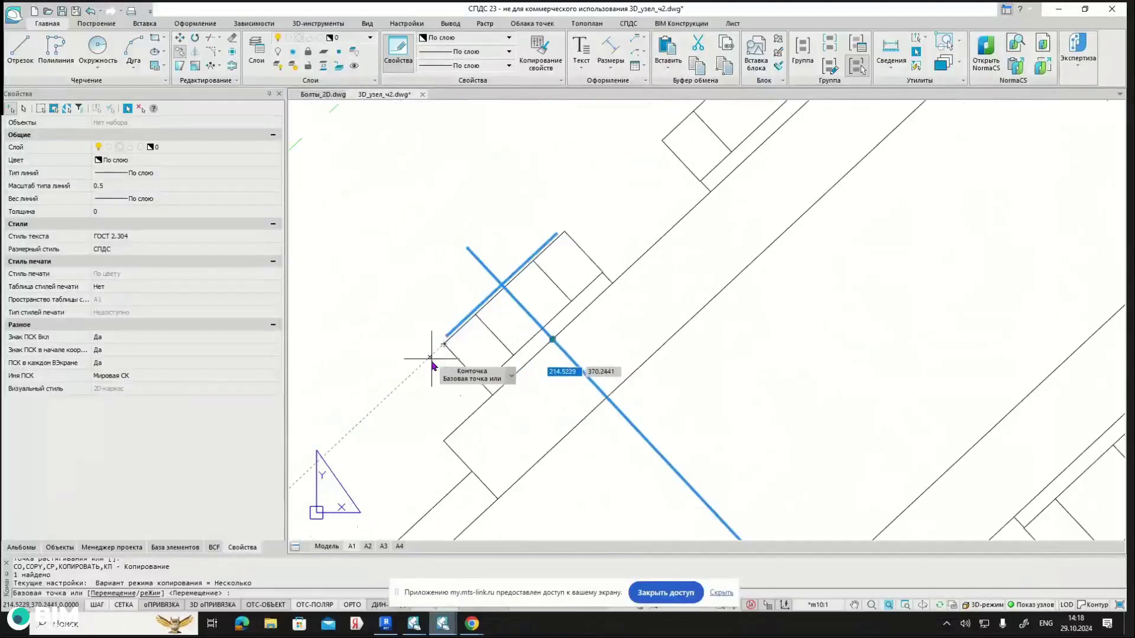
click(444, 345)
scroll(521, 296, down, 2)
scroll(521, 325, up, 1)
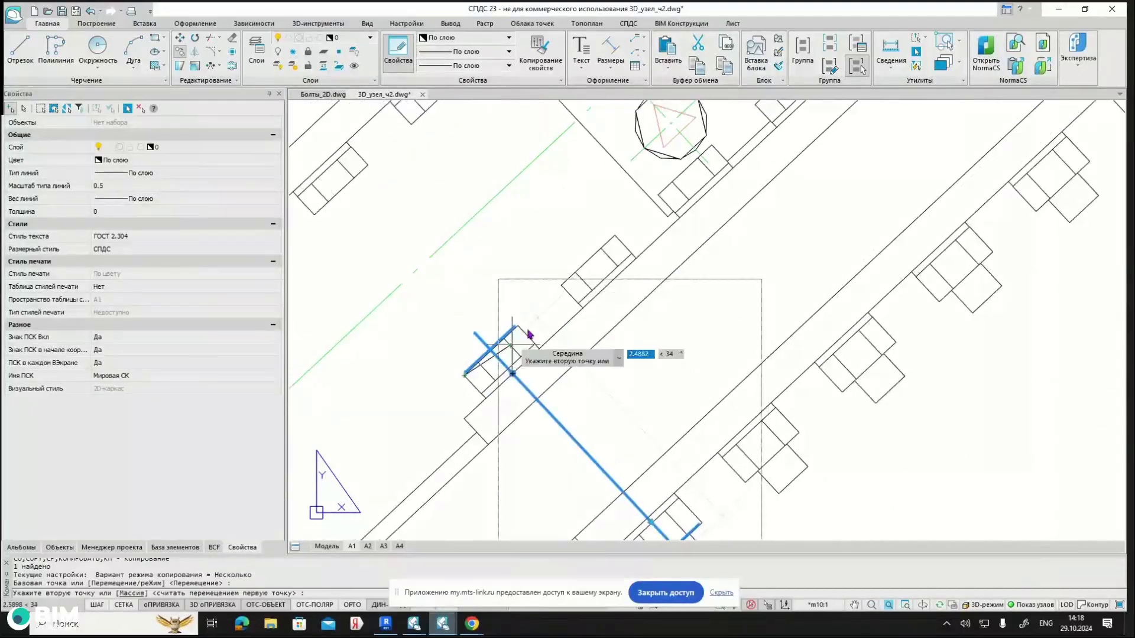
click(561, 286)
click(653, 196)
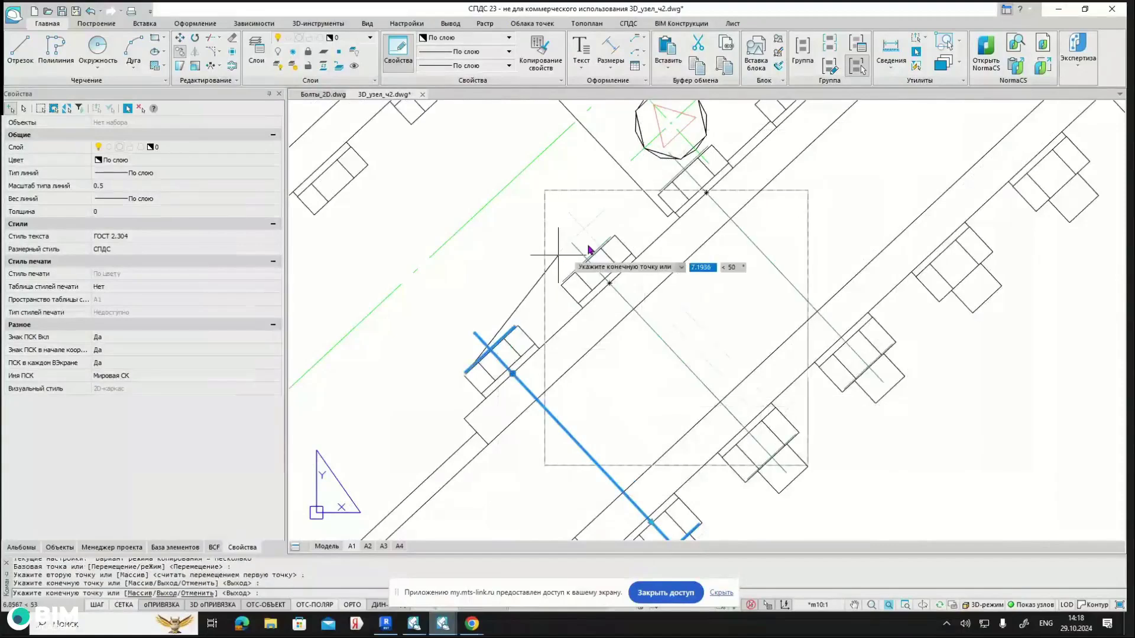
Step: Place further copies of the bolt symbol on all remaining bolts up to the flange plate's upper end, and finish copying
scroll(528, 353, down, 2)
click(600, 291)
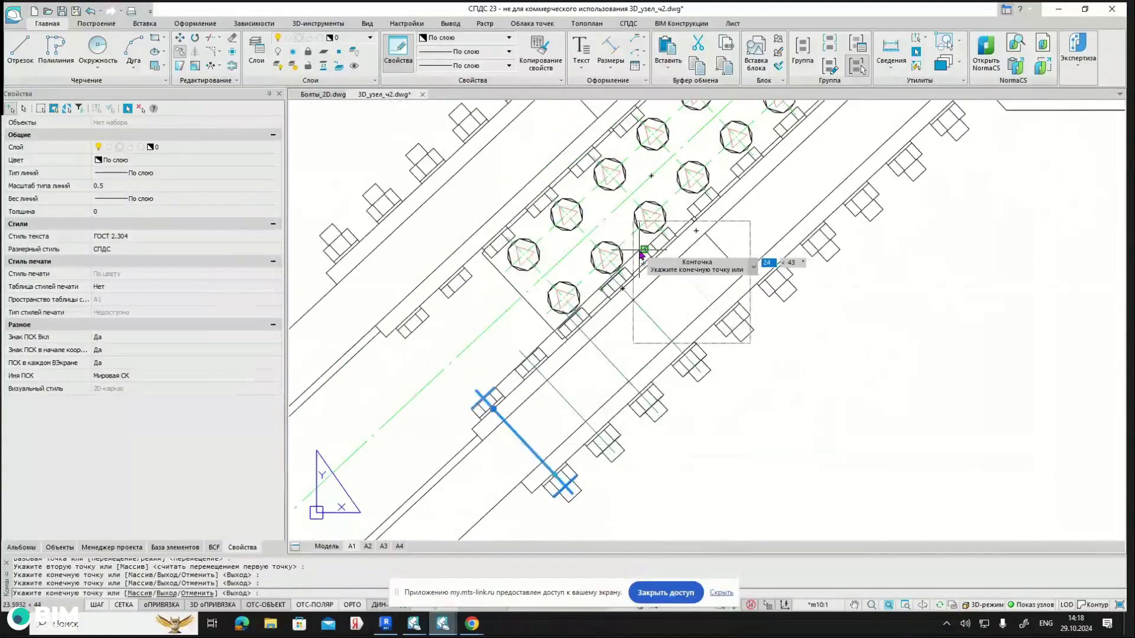
click(664, 197)
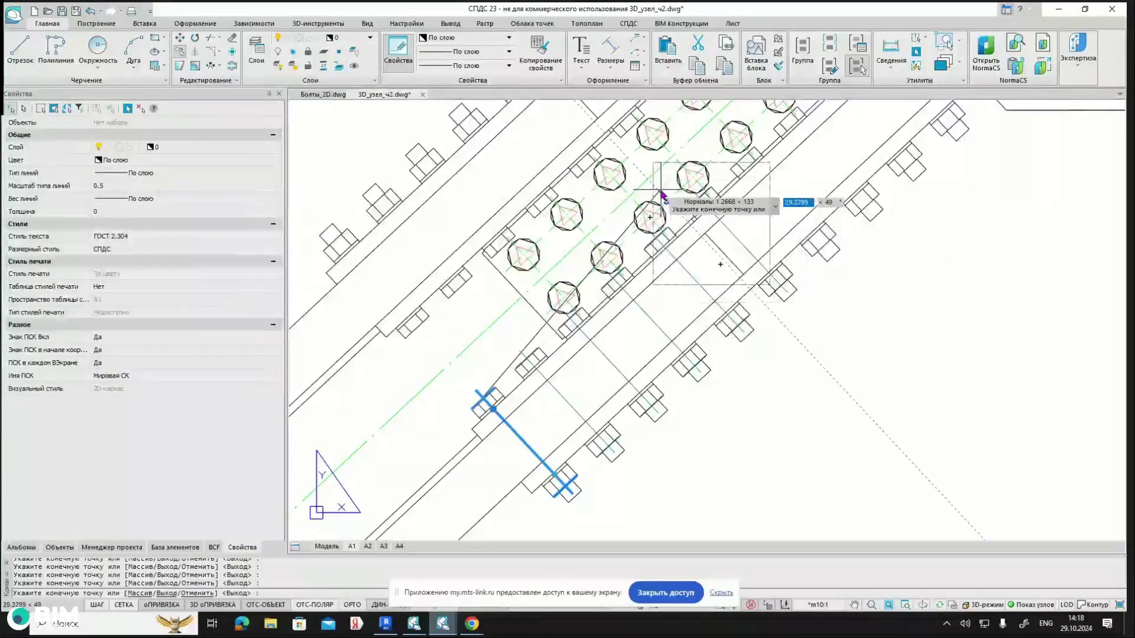
middle_drag(664, 196, 544, 305)
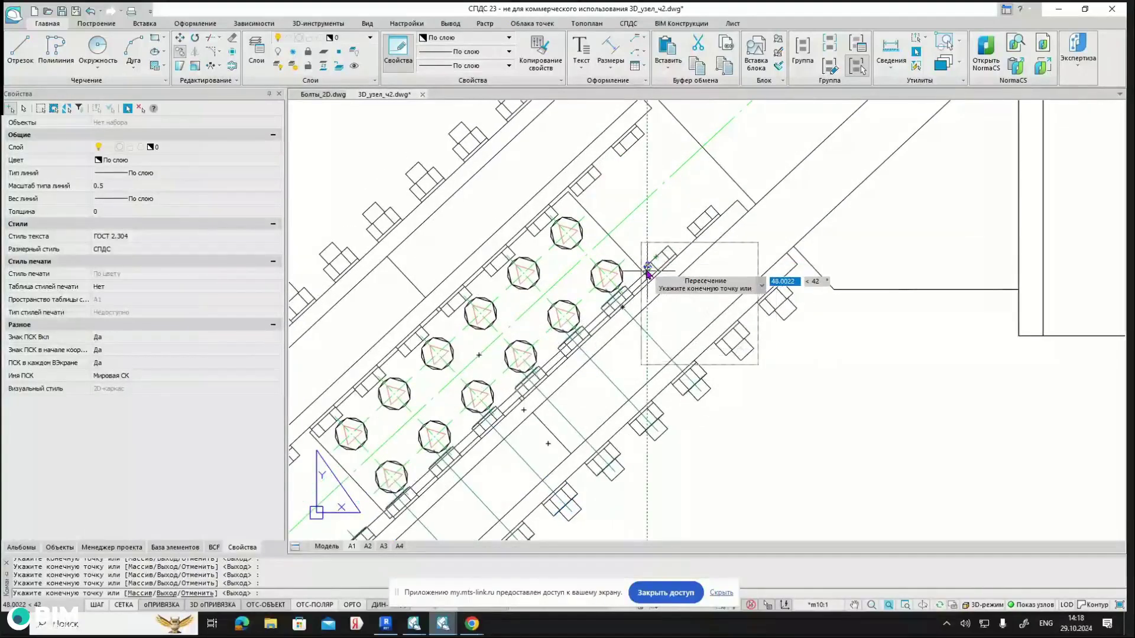
scroll(643, 273, up, 4)
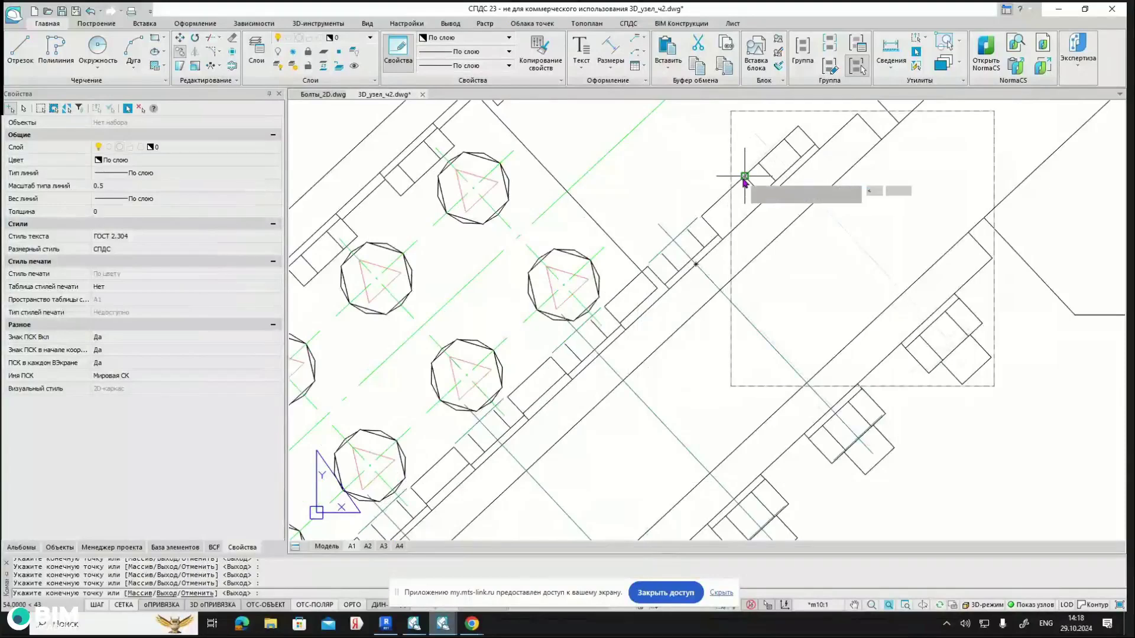
scroll(759, 205, down, 2)
key(Escape)
key(Escape)
scroll(760, 228, down, 3)
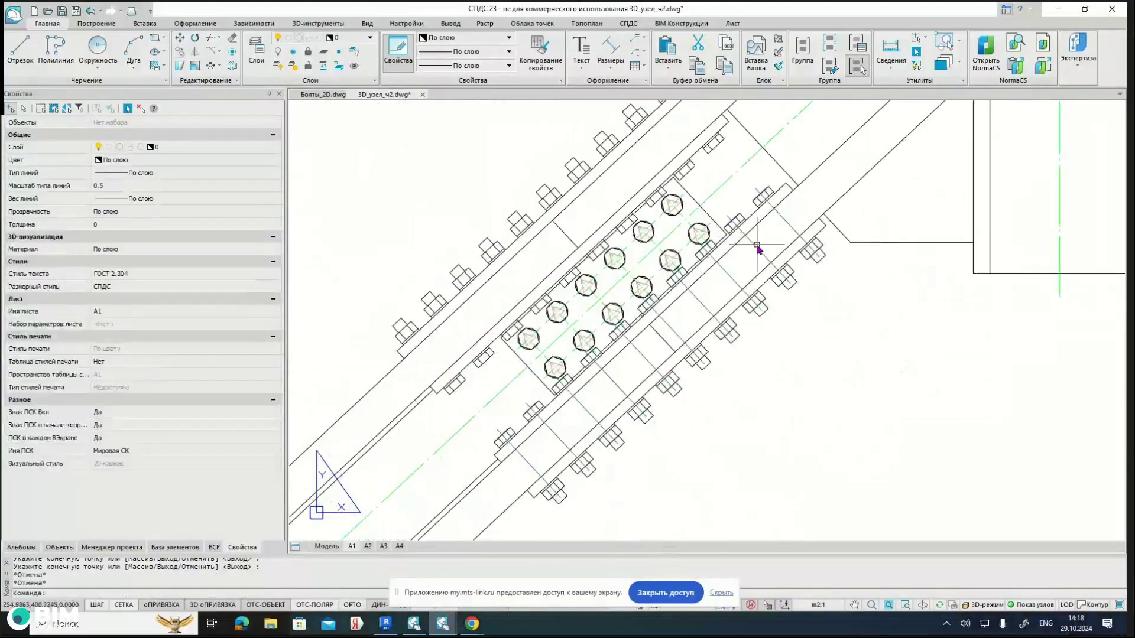
Step: Select all similar side-view bolt symbols and mirror them across the diagonal member's centre axis onto the upper flange, keeping the originals
click(758, 247)
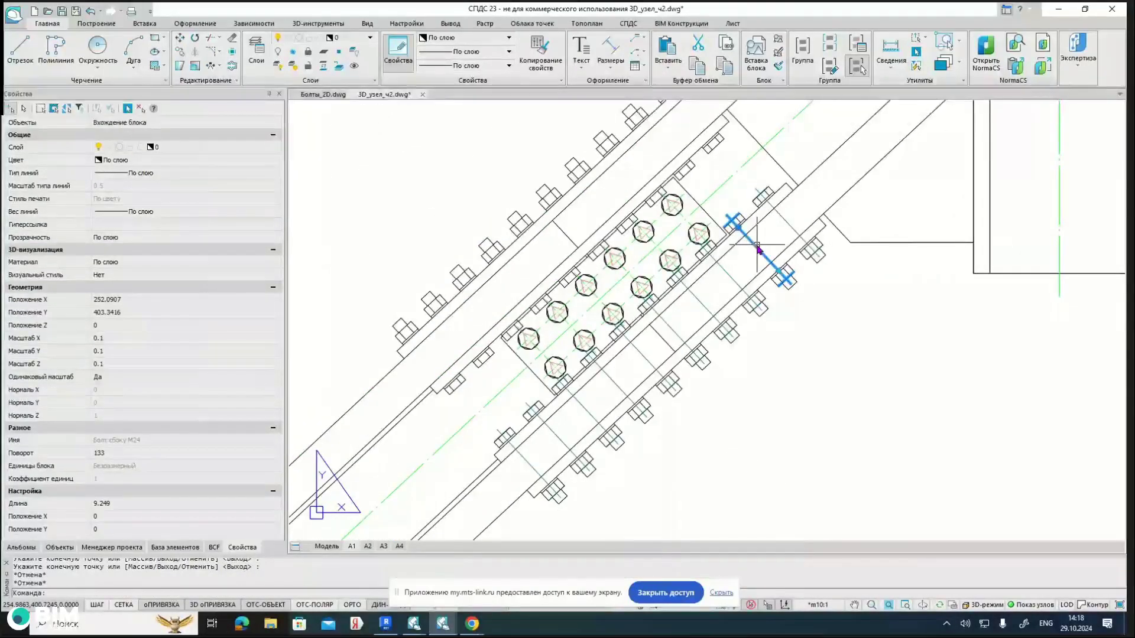
right_click(759, 247)
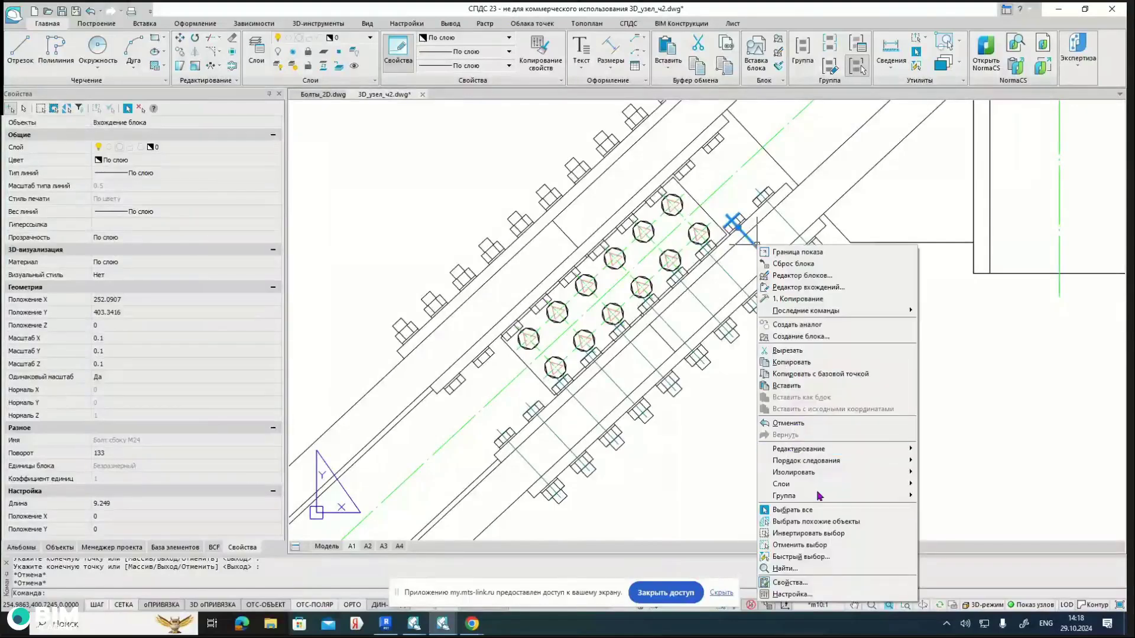
click(829, 520)
scroll(804, 363, down, 2)
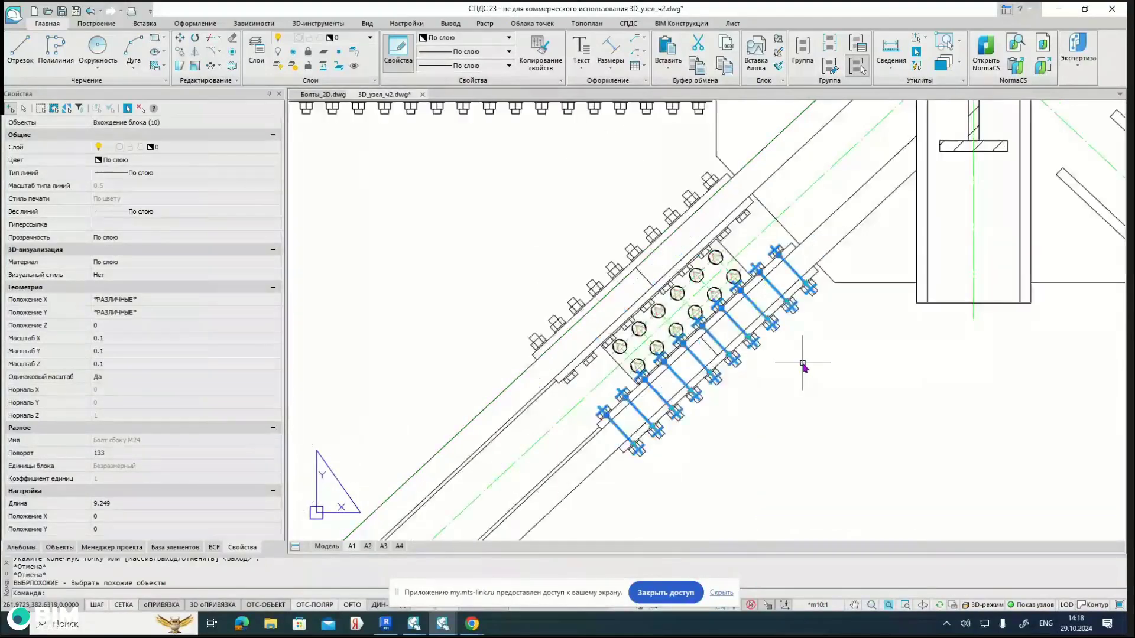
click(197, 54)
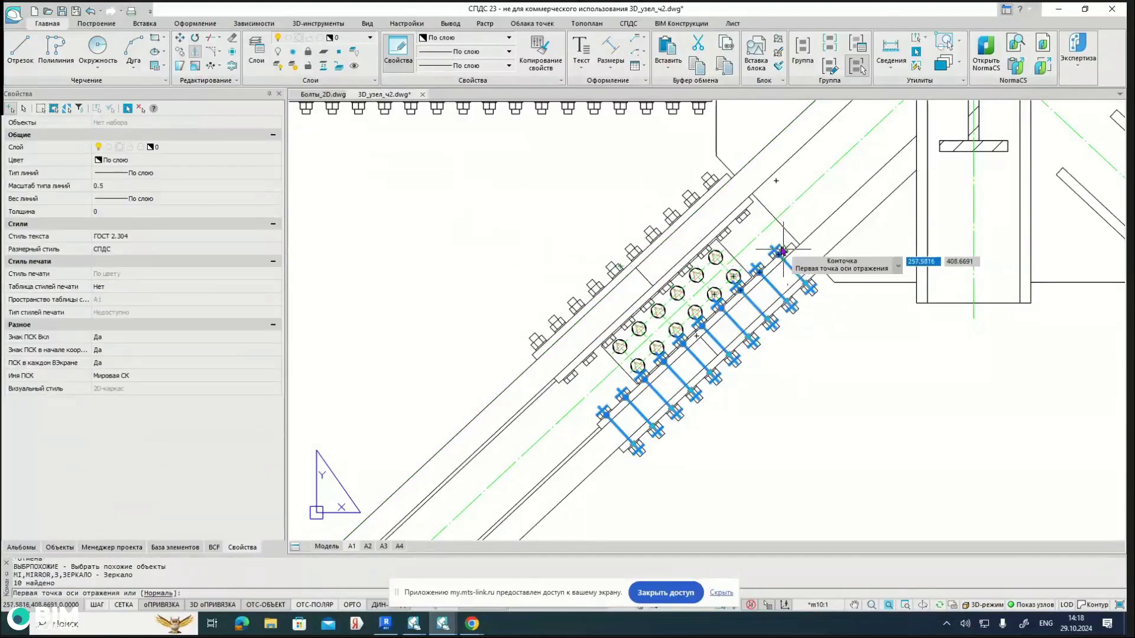
click(776, 220)
scroll(633, 392, down, 2)
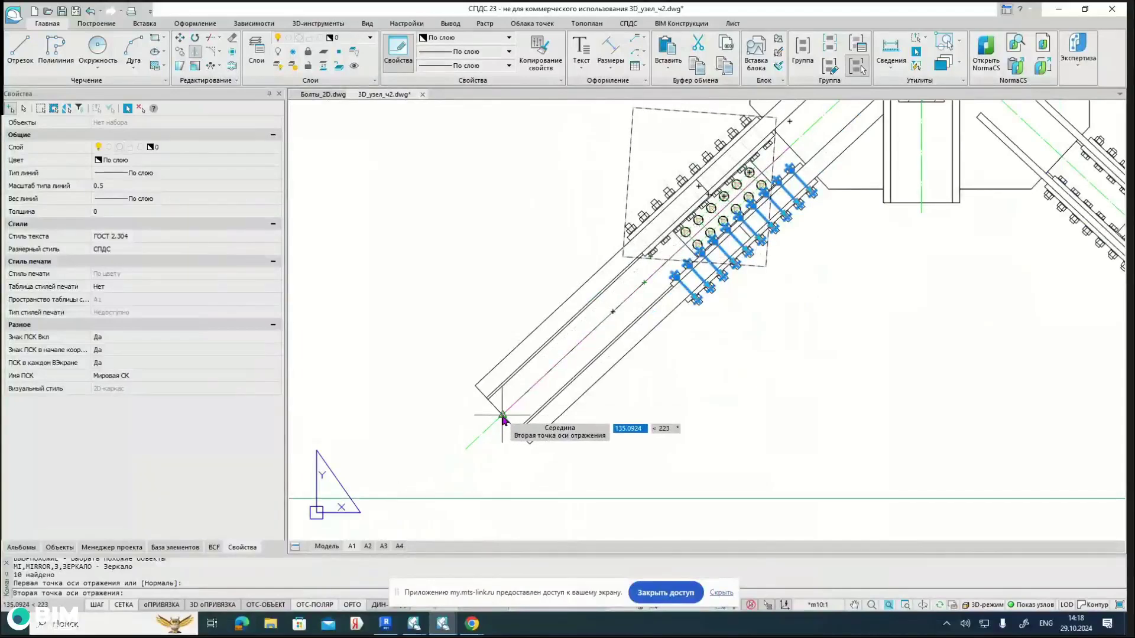
click(465, 450)
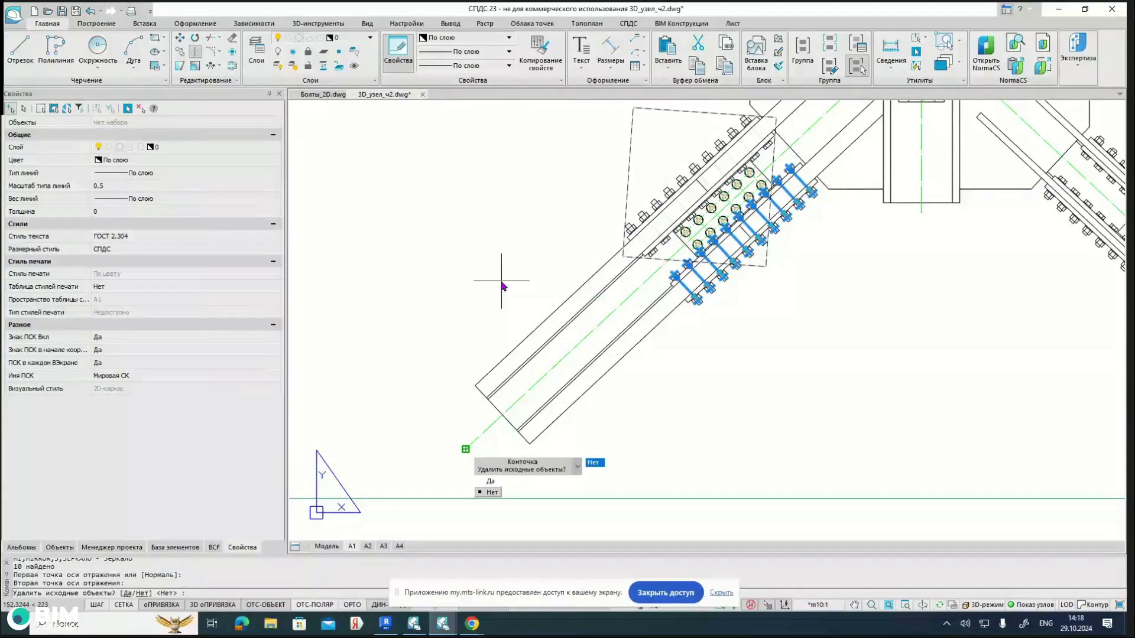
key(Return)
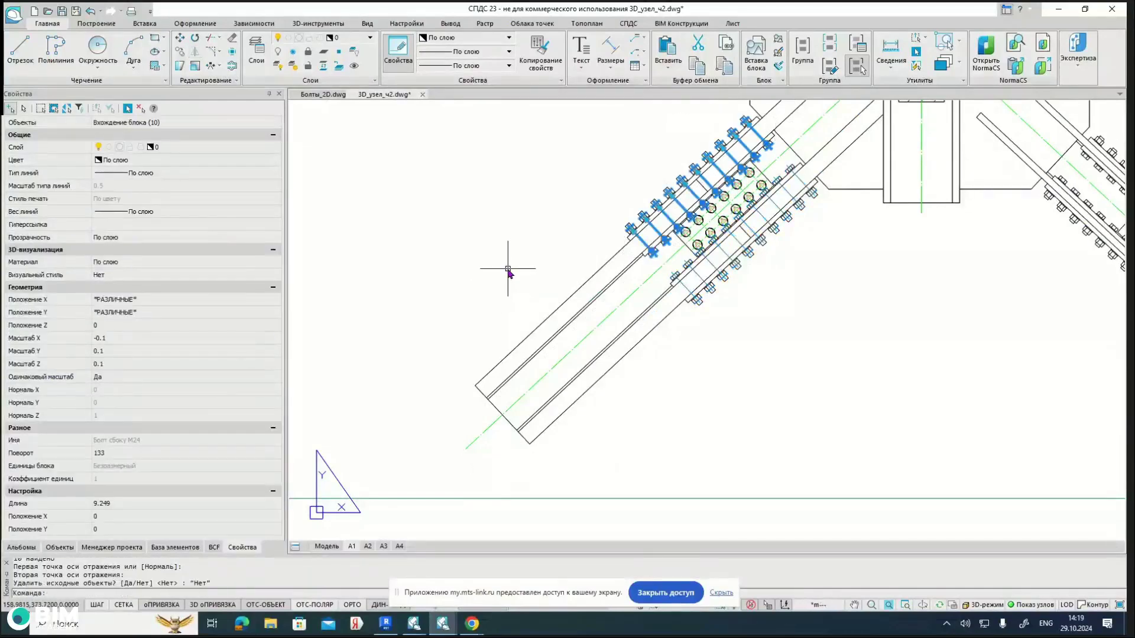
middle_drag(582, 230, 550, 308)
scroll(585, 255, up, 3)
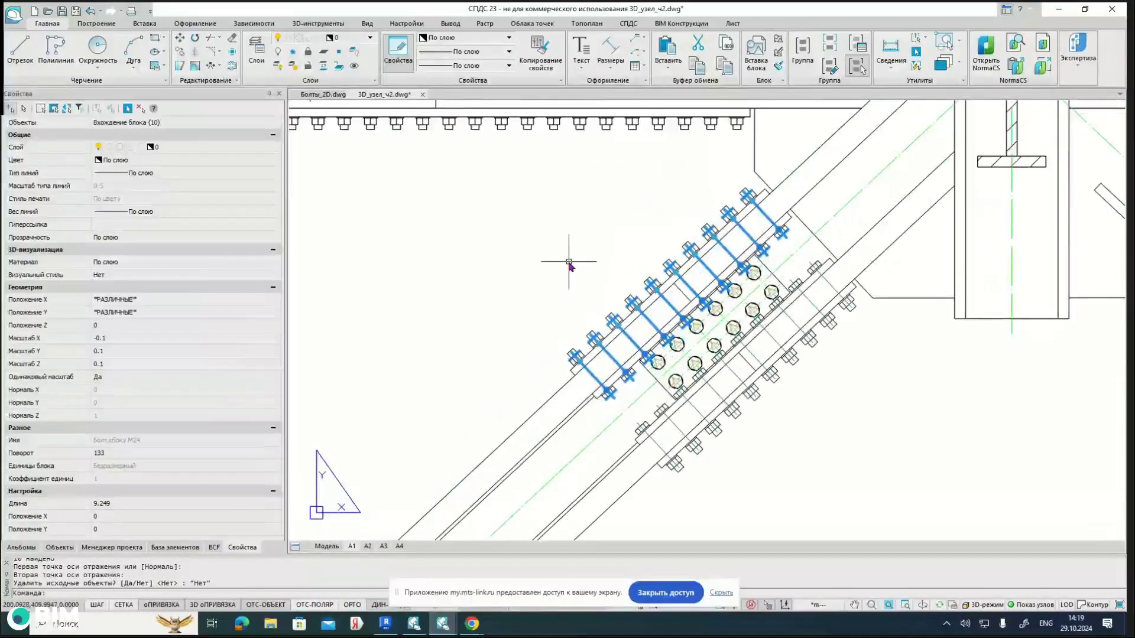
key(Escape)
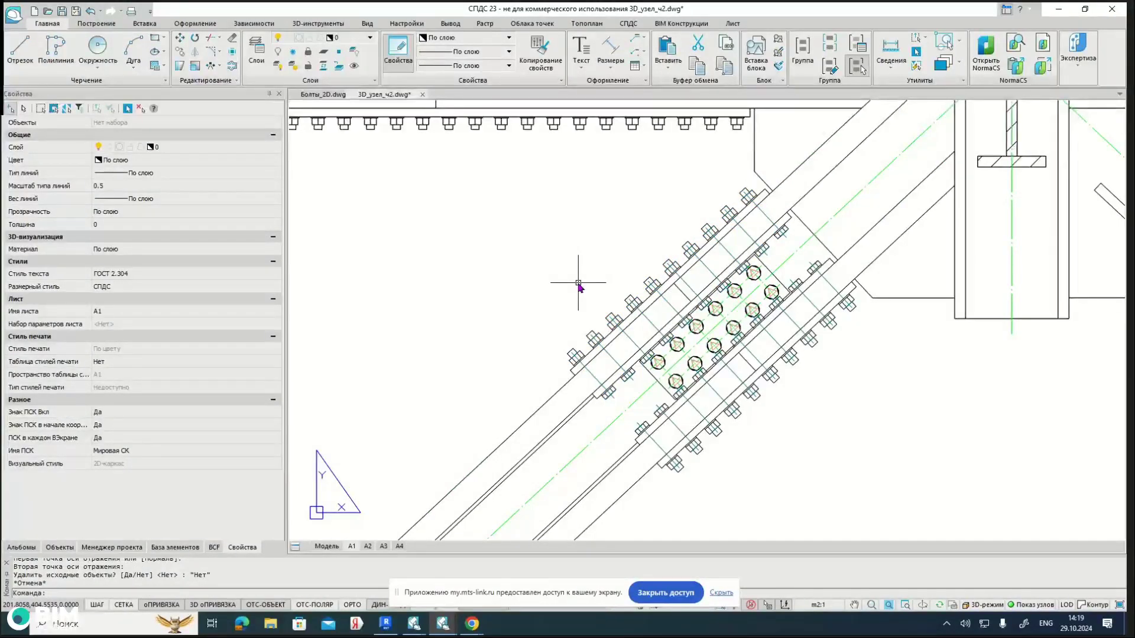
Step: Delete the three projected bolt blocks of the diagonal joint: lower flange bolts, round web bolts and upper flange bolts
middle_drag(775, 406, 745, 401)
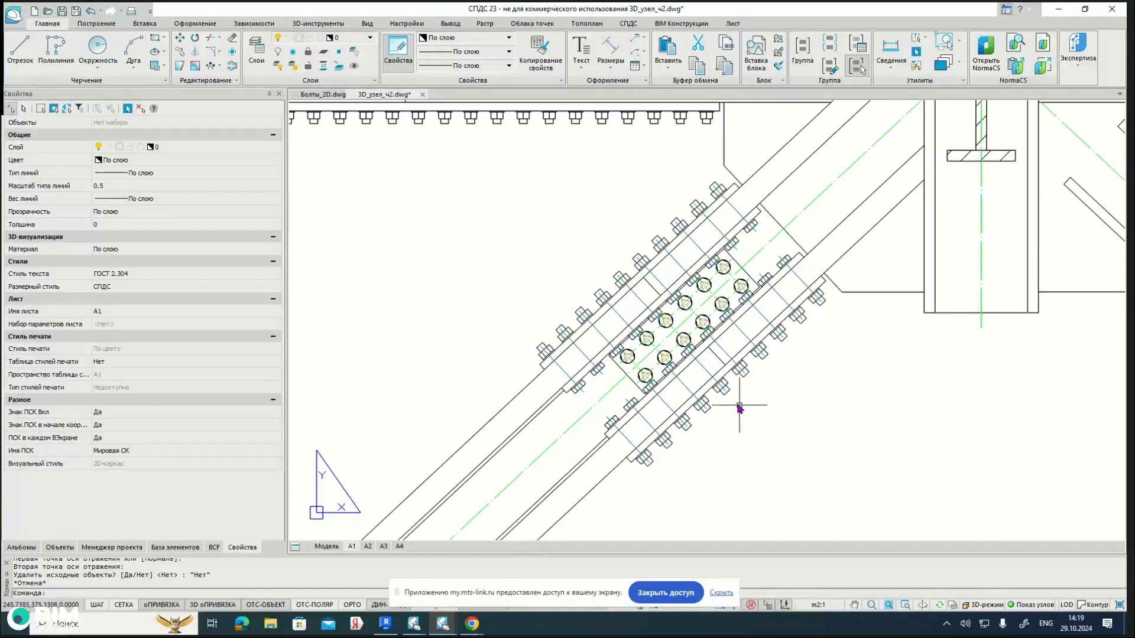
click(726, 391)
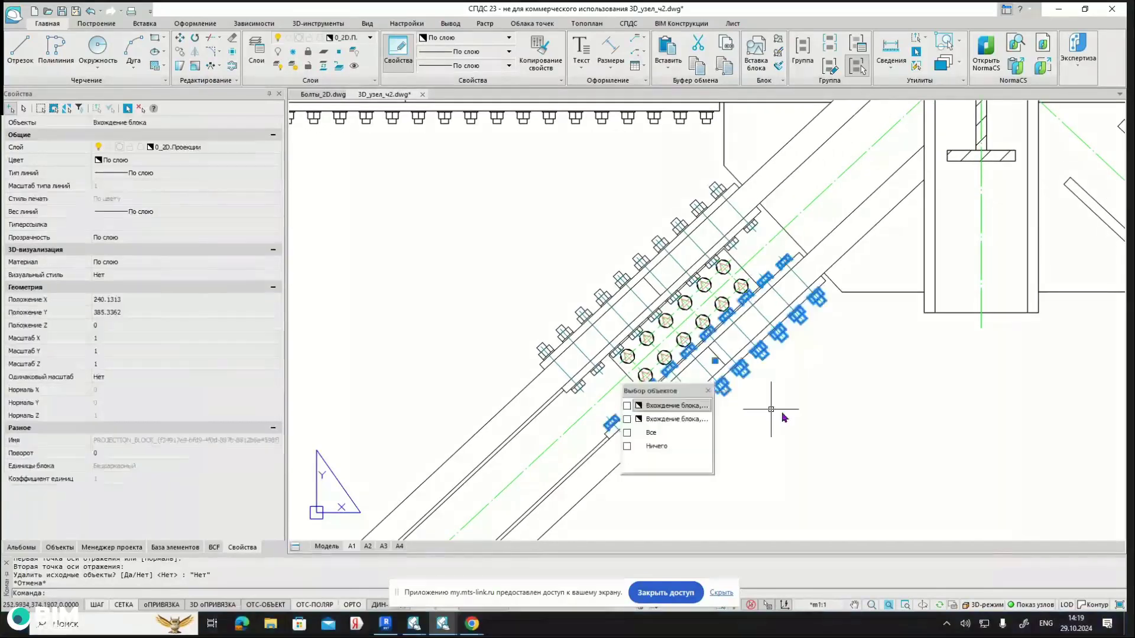
key(Escape)
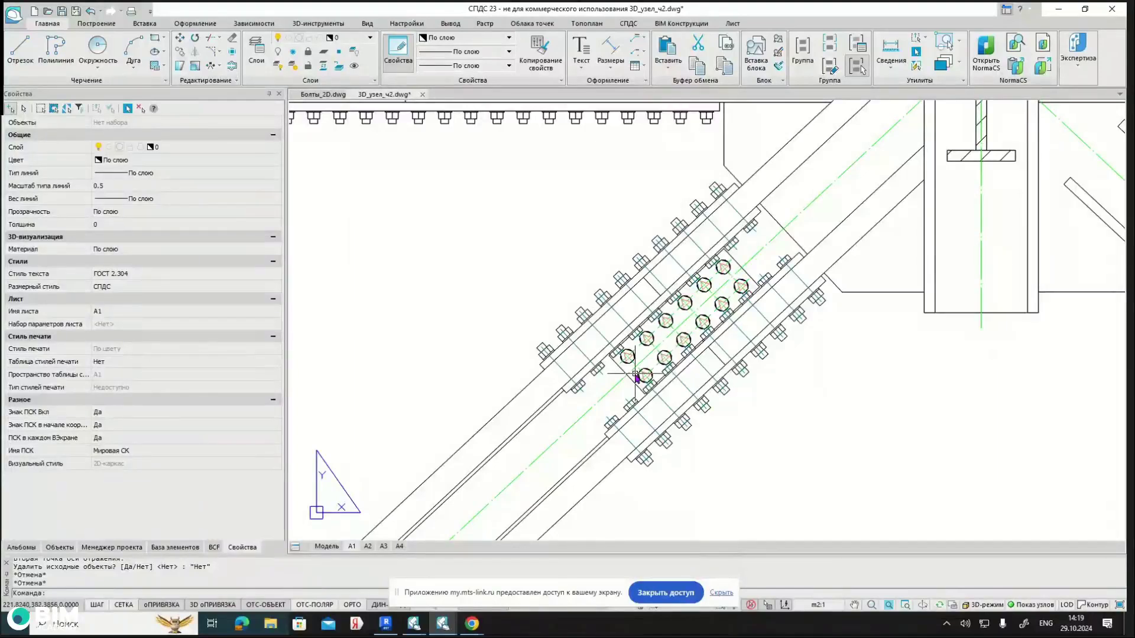
click(711, 411)
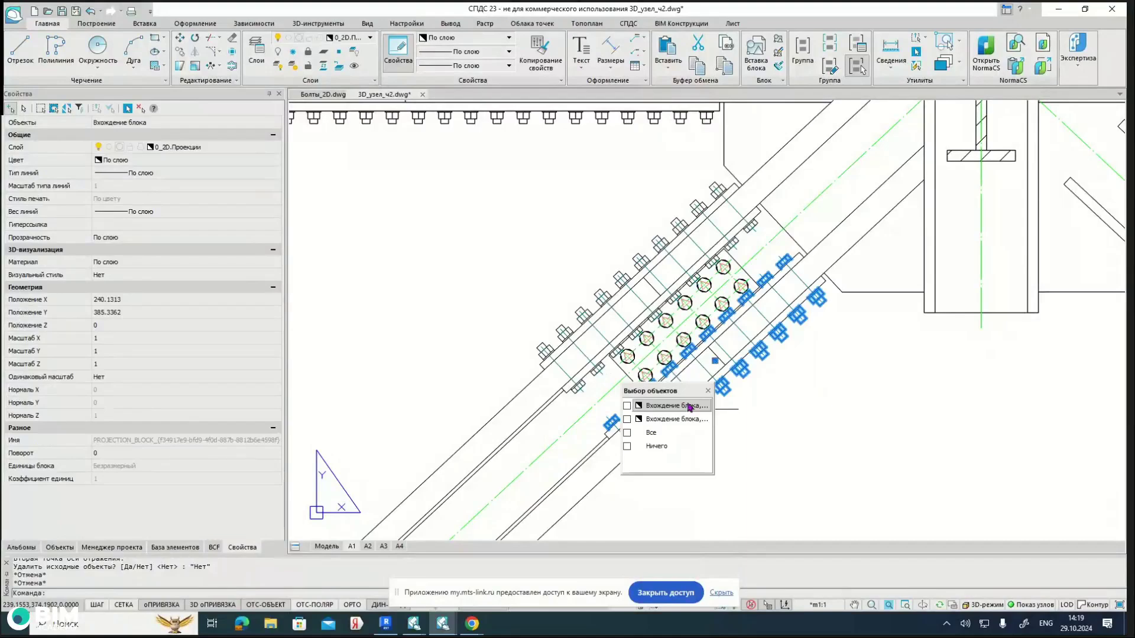
click(689, 407)
scroll(668, 409, up, 3)
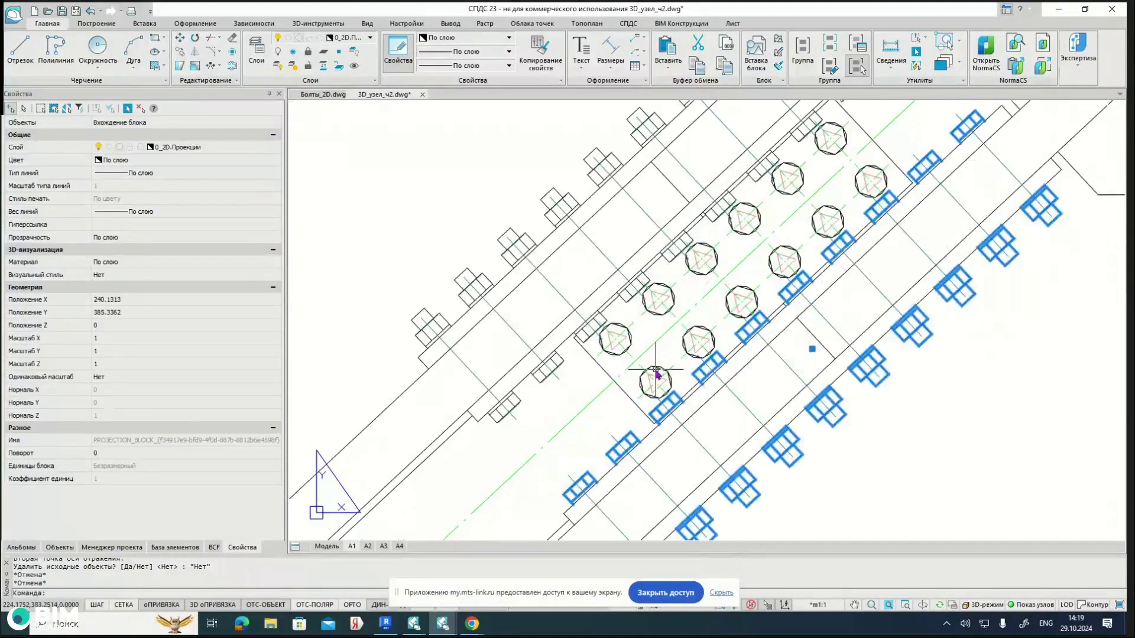
click(655, 373)
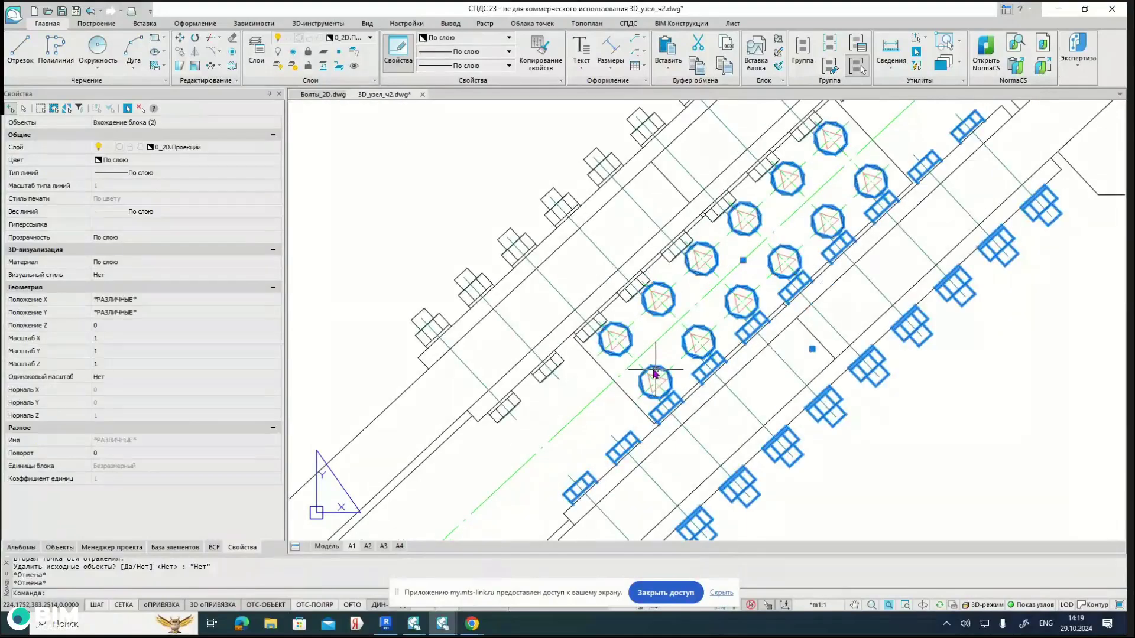
click(522, 267)
scroll(513, 282, down, 4)
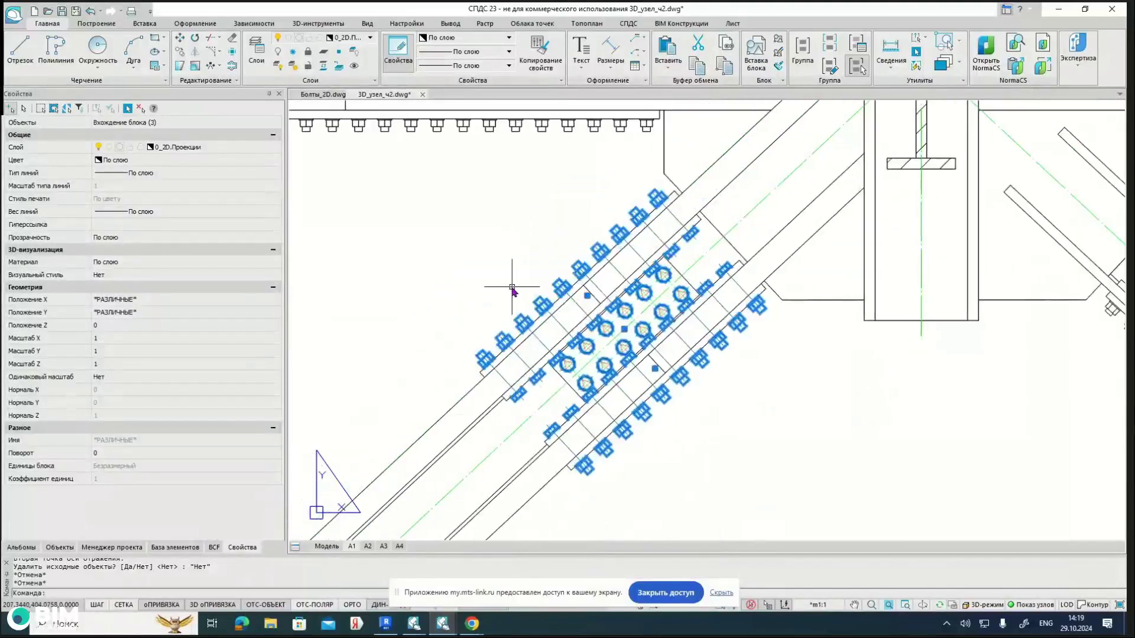
key(Delete)
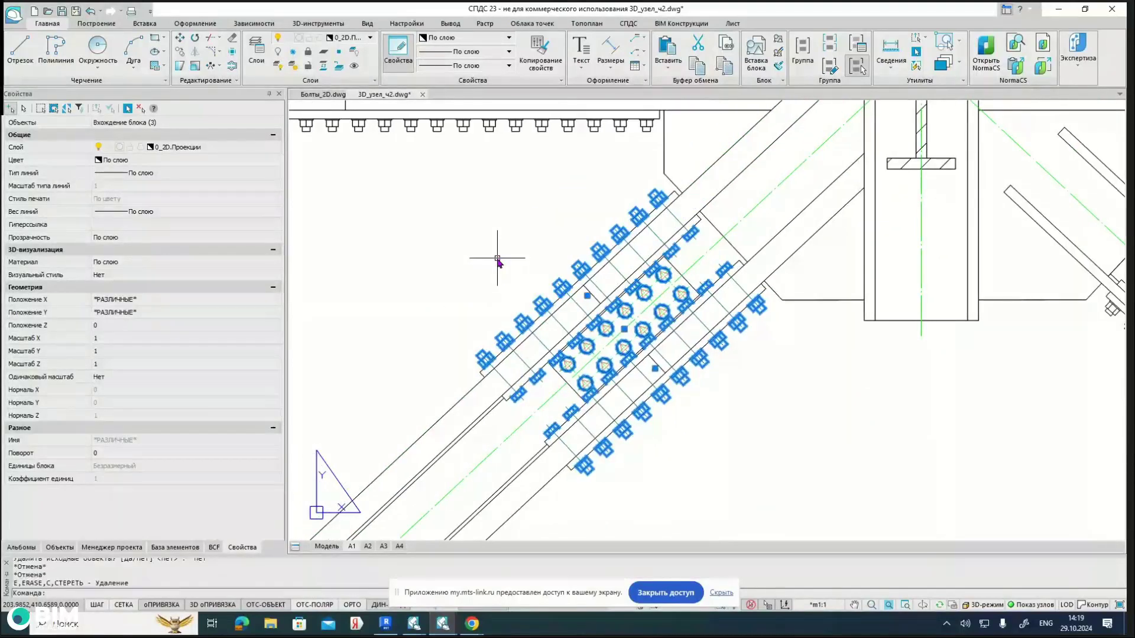
scroll(657, 385, up, 2)
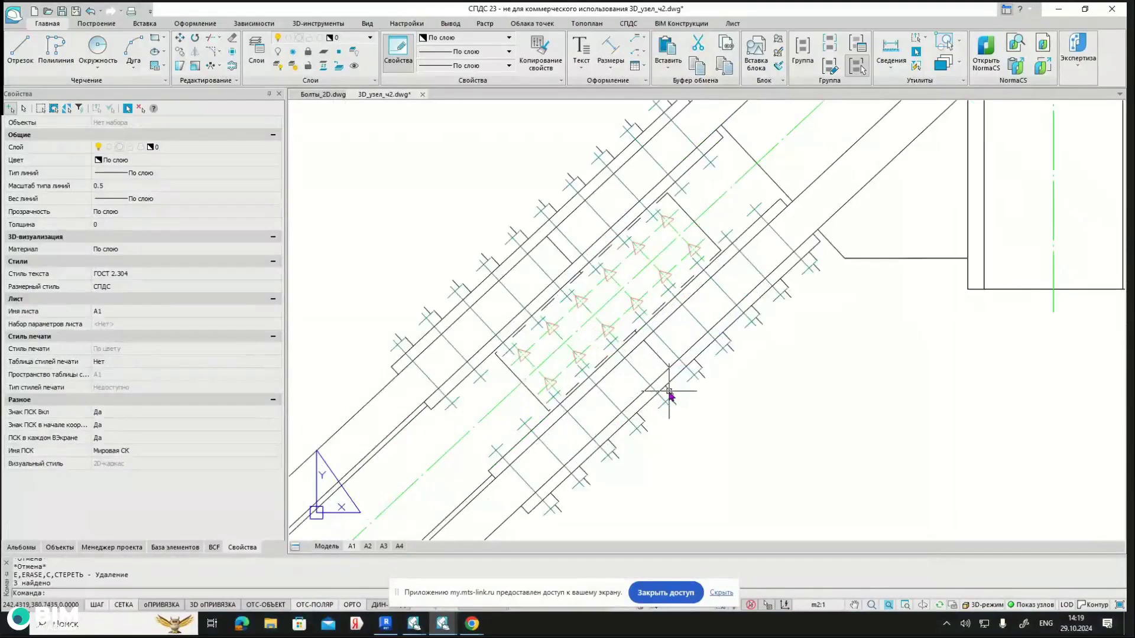
click(669, 392)
scroll(651, 366, up, 3)
click(645, 358)
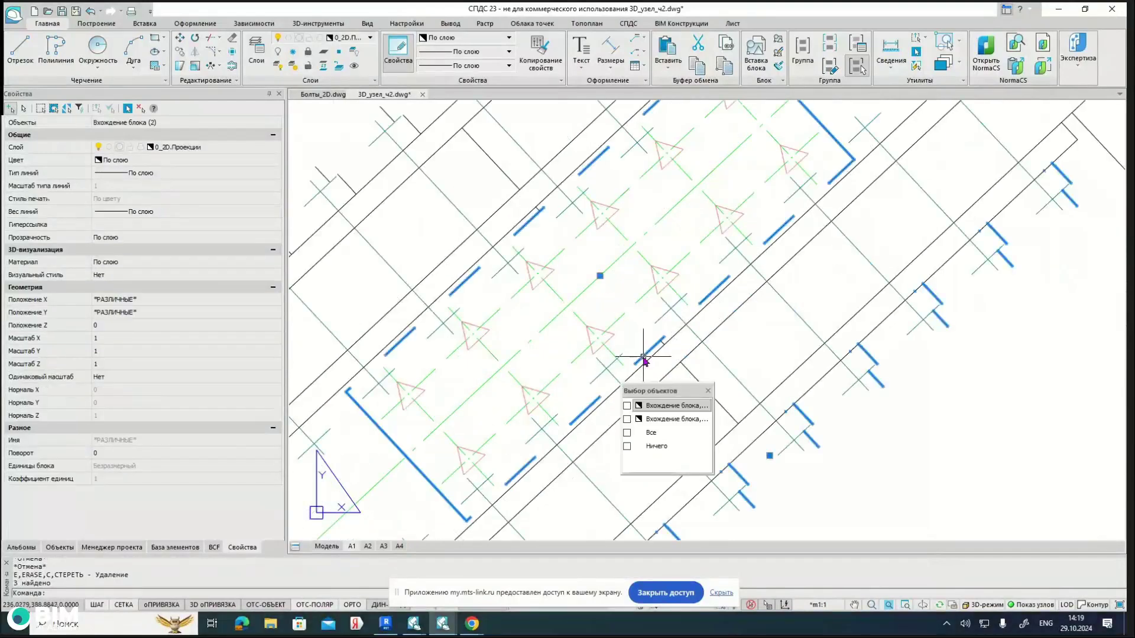
key(Escape)
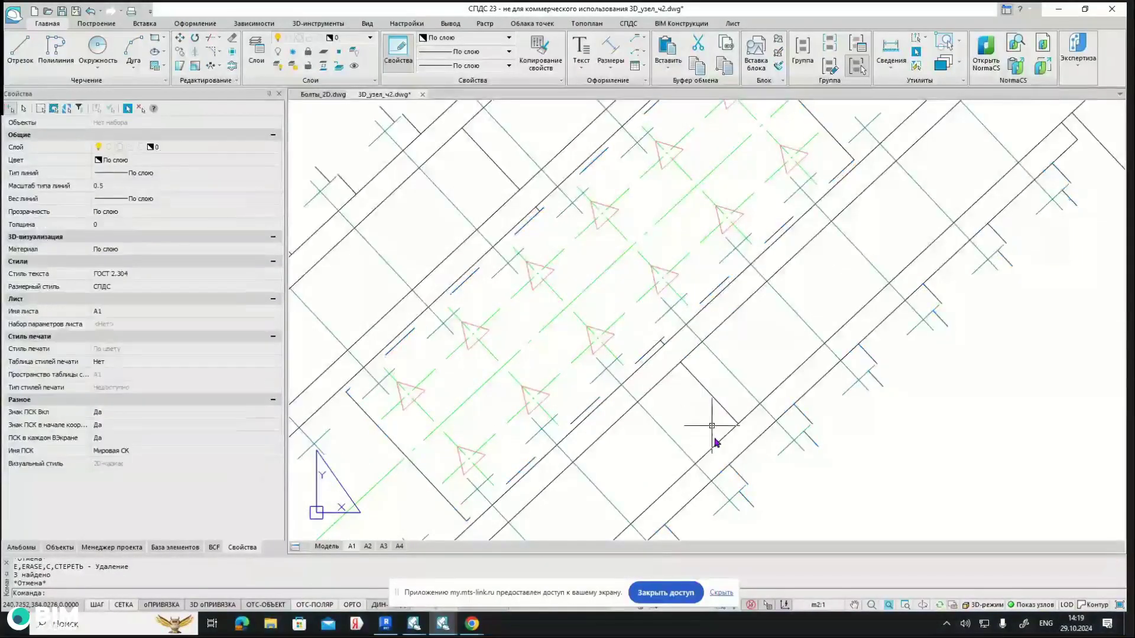
Step: Delete the two projection blocks of leftover bolt fragments along the outer sides of the diagonal's upper and lower flanges
scroll(693, 421, down, 3)
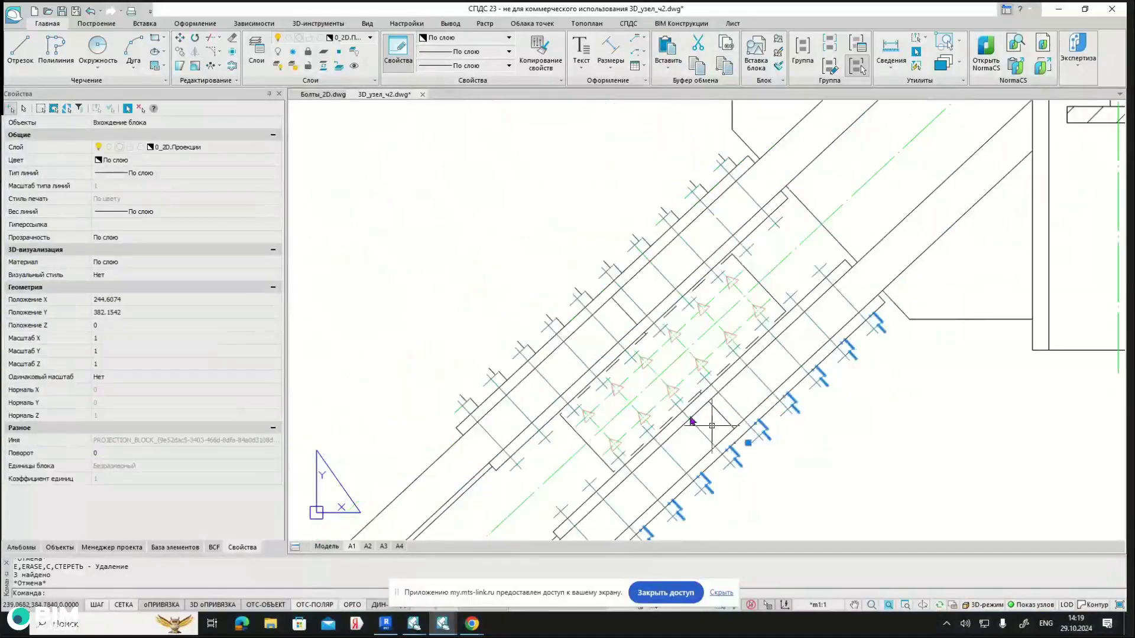
click(585, 295)
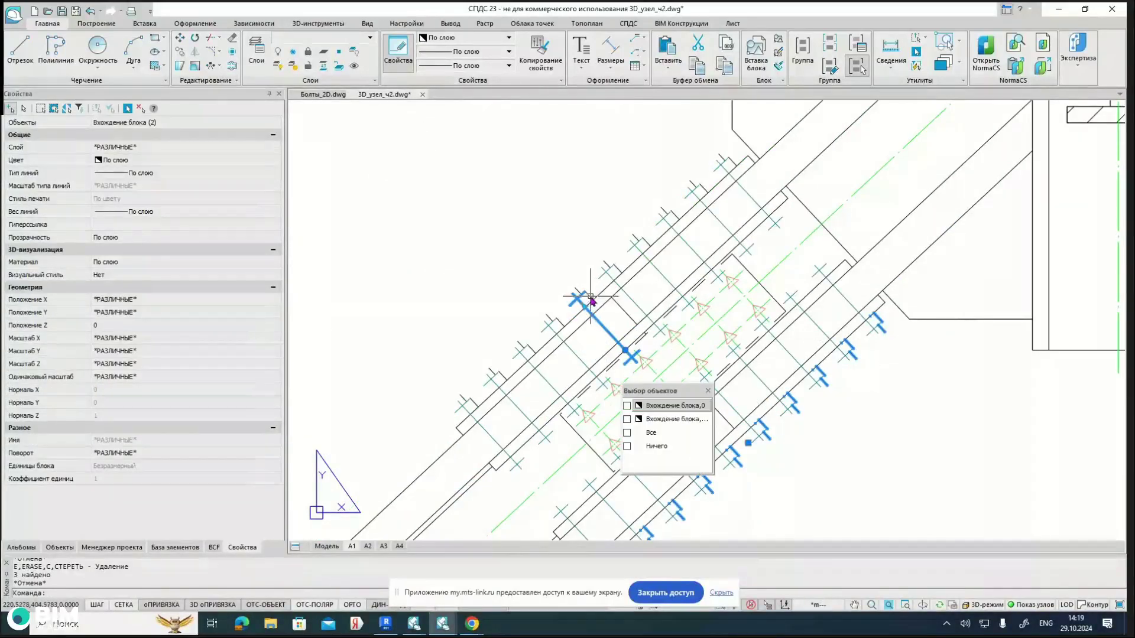
key(Escape)
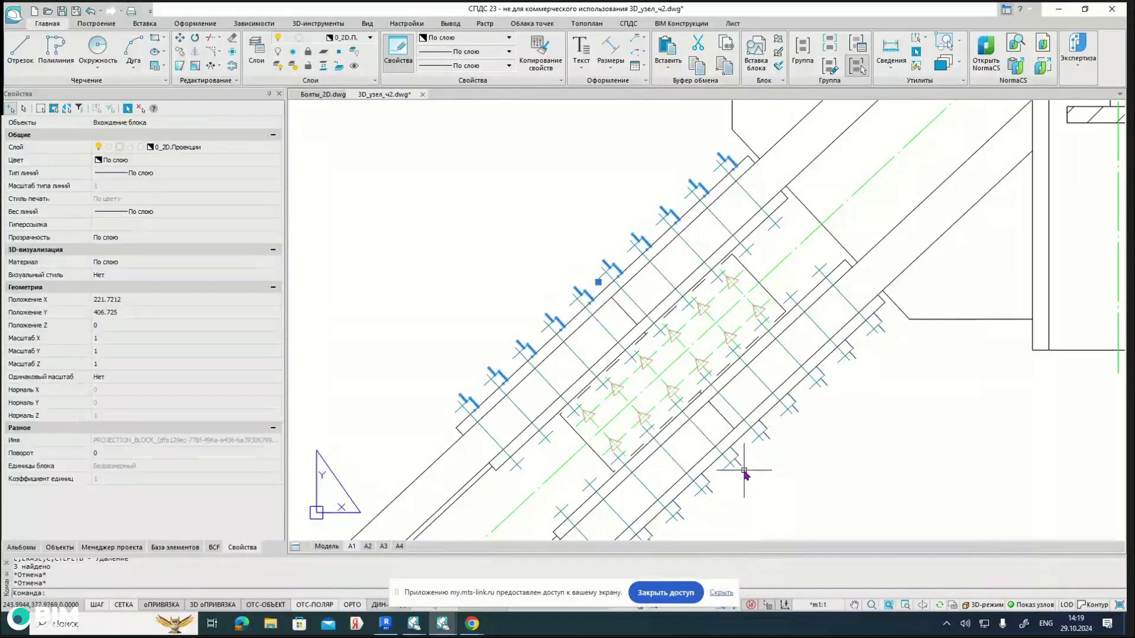
click(739, 466)
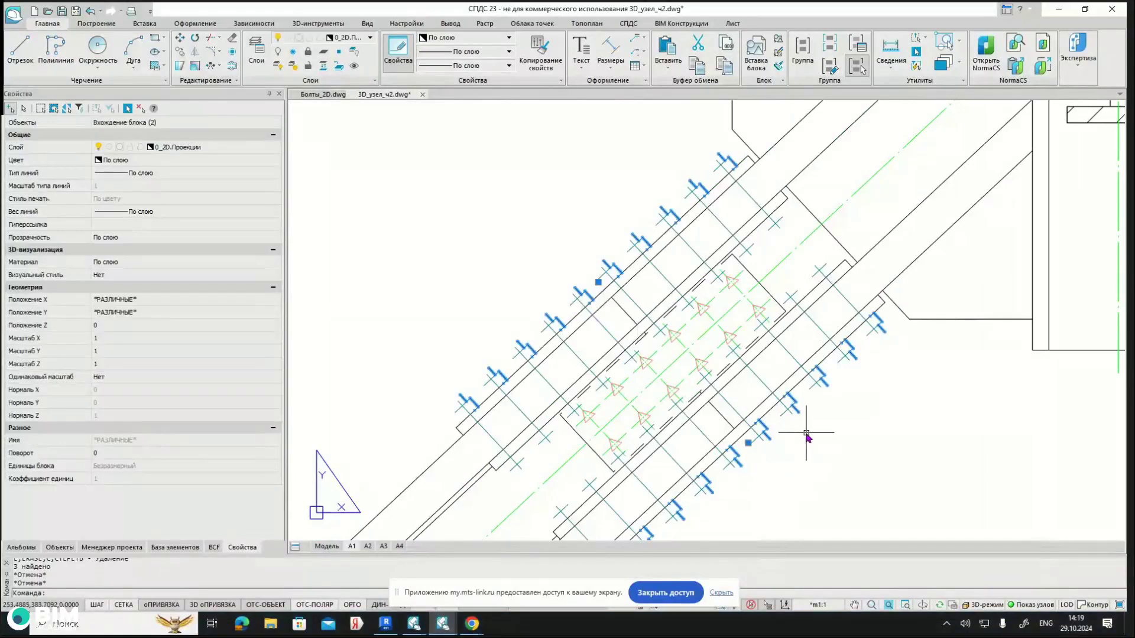
key(Delete)
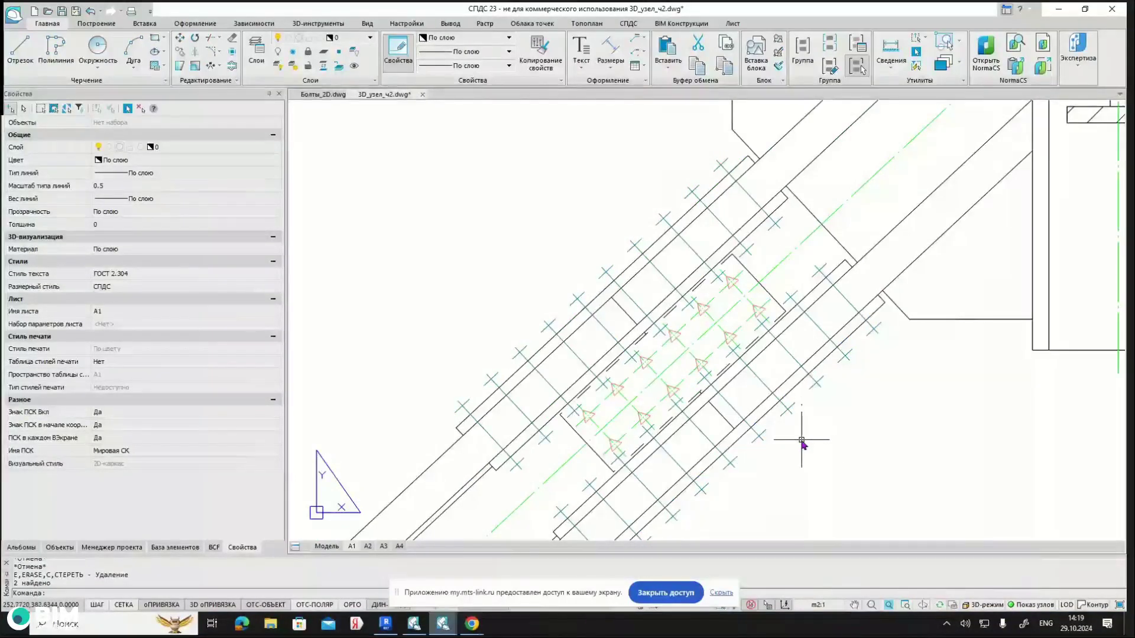
Step: Examine the broken outline of the diagonal's inner web plate by selecting its projection block, and clear the selection
scroll(800, 439, down, 2)
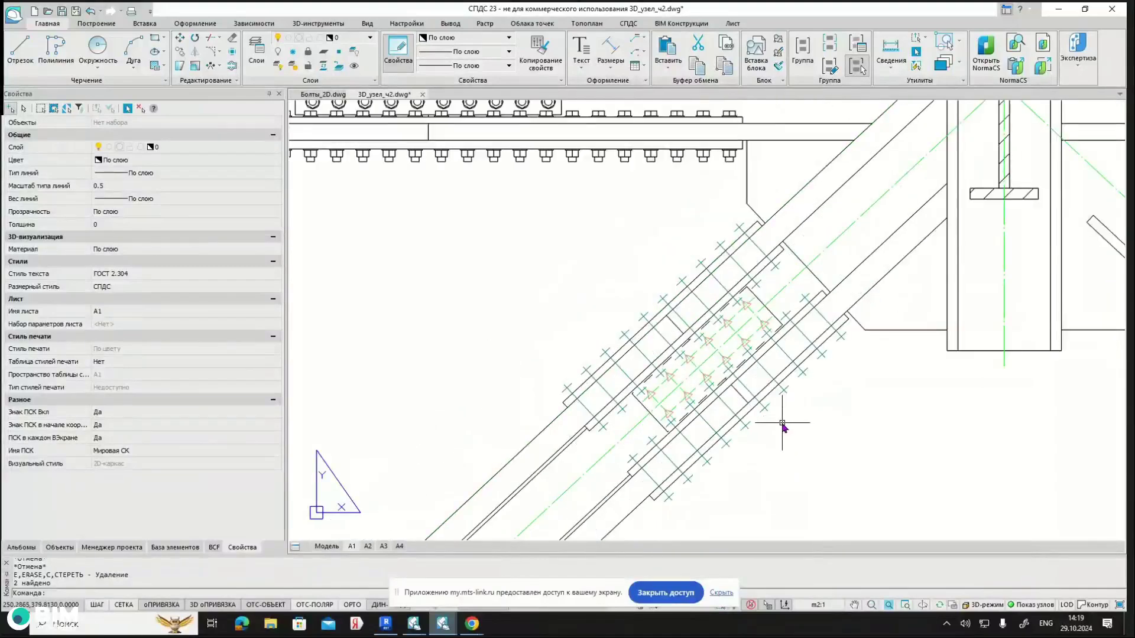
click(771, 313)
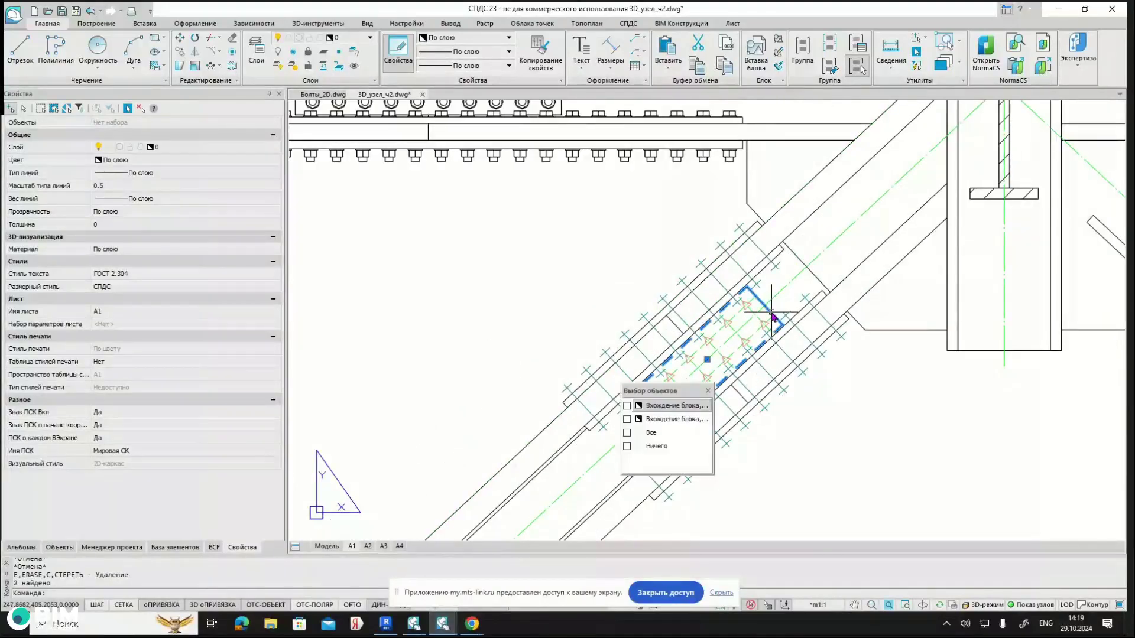
click(684, 404)
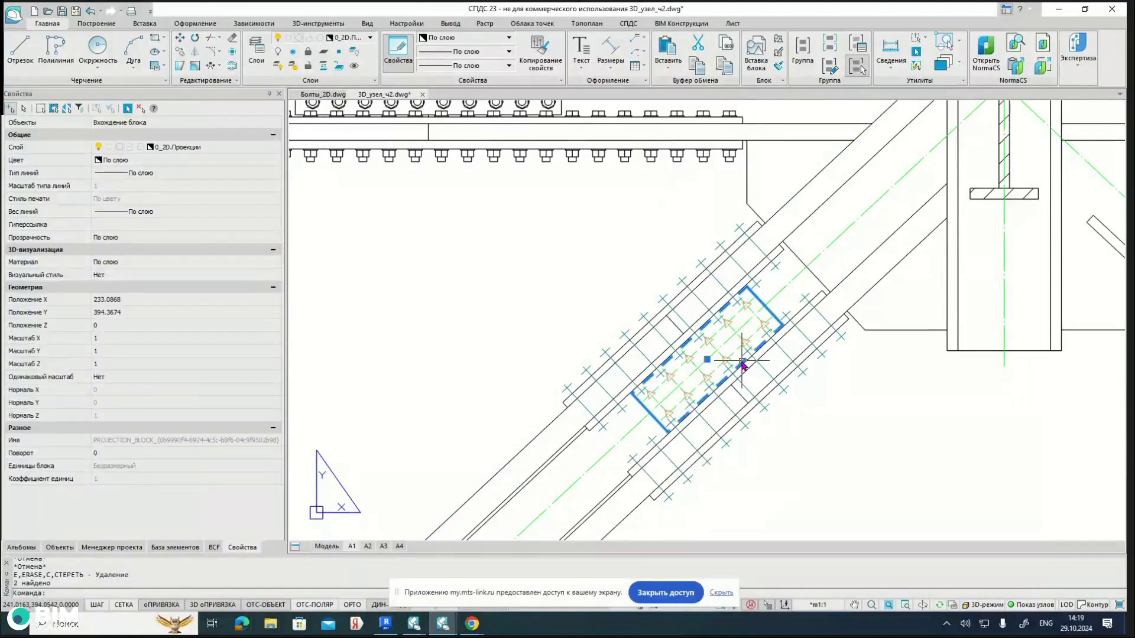
scroll(737, 373, up, 1)
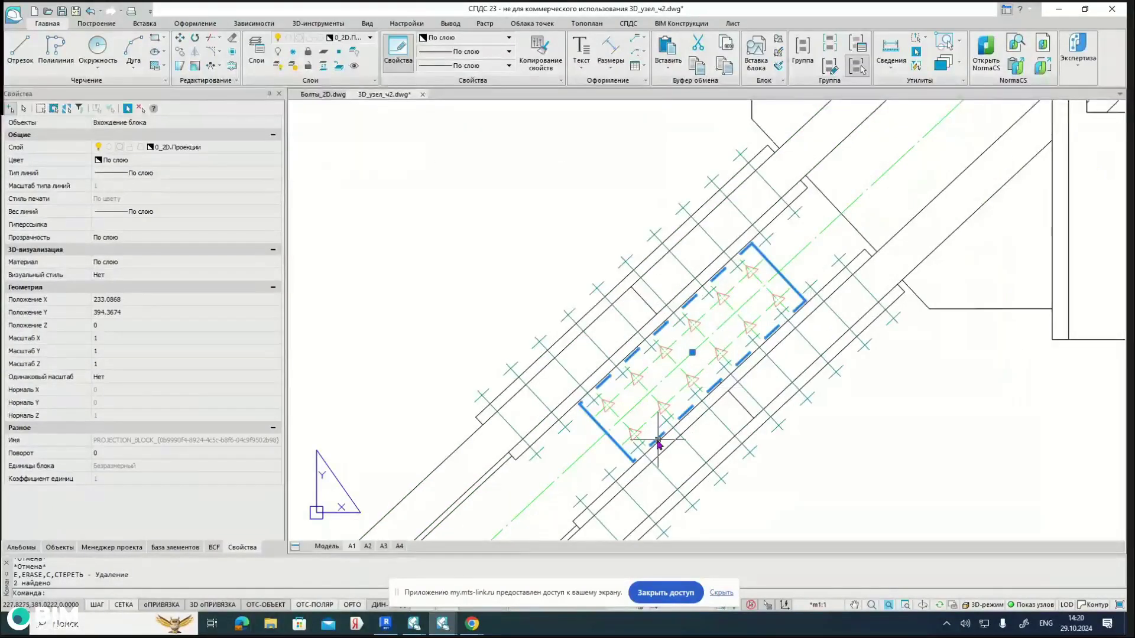
scroll(704, 371, down, 1)
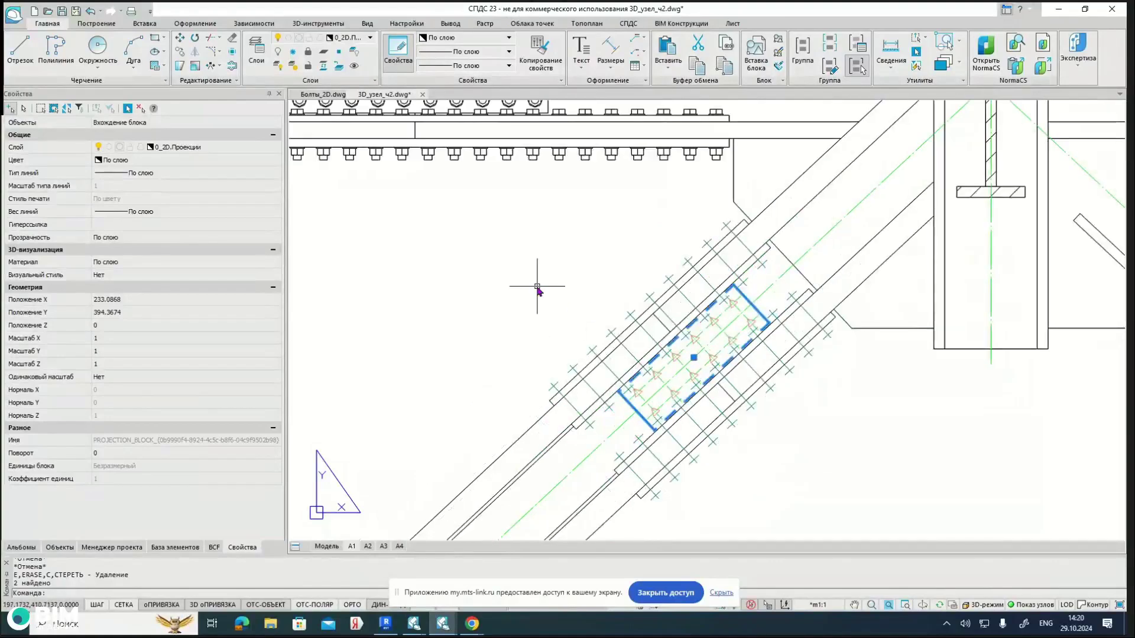
middle_drag(577, 286, 525, 261)
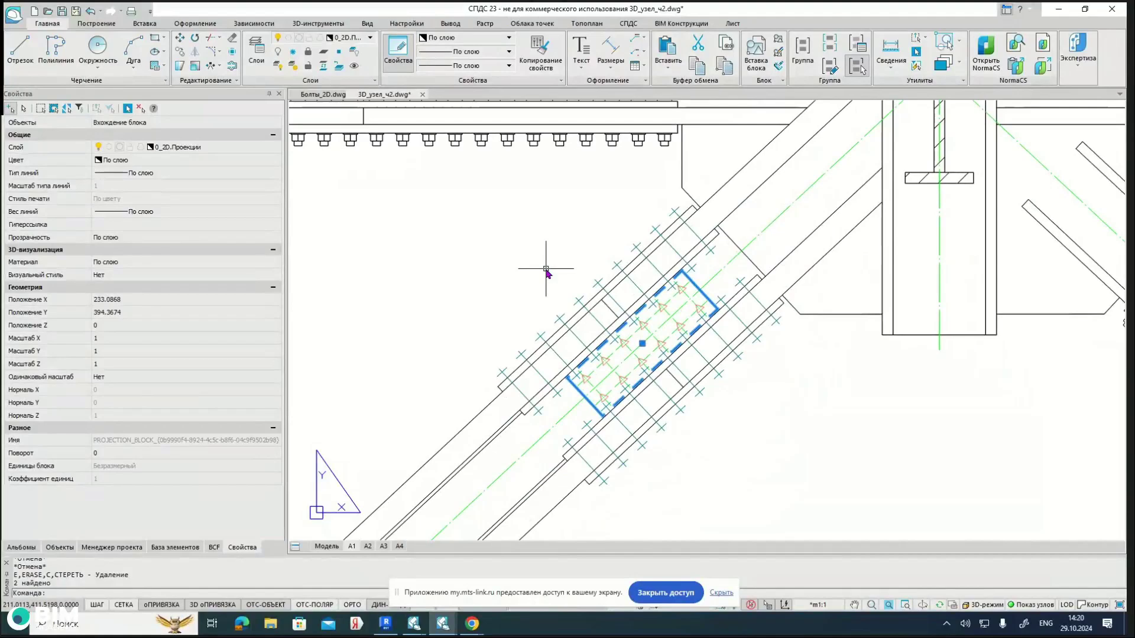
middle_drag(546, 269, 523, 275)
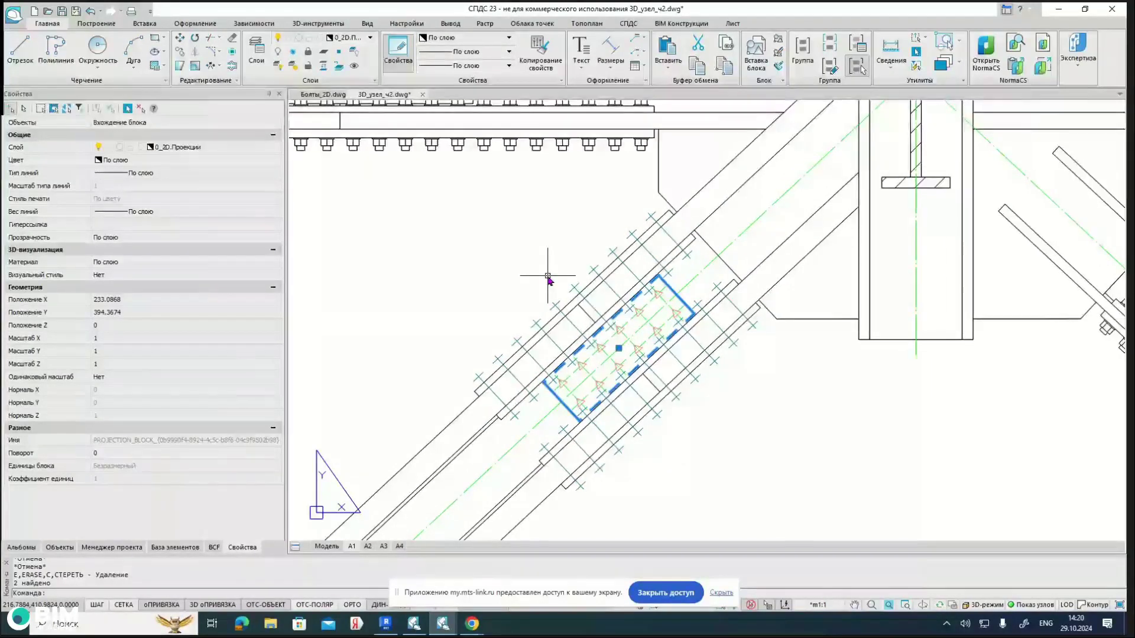
click(688, 306)
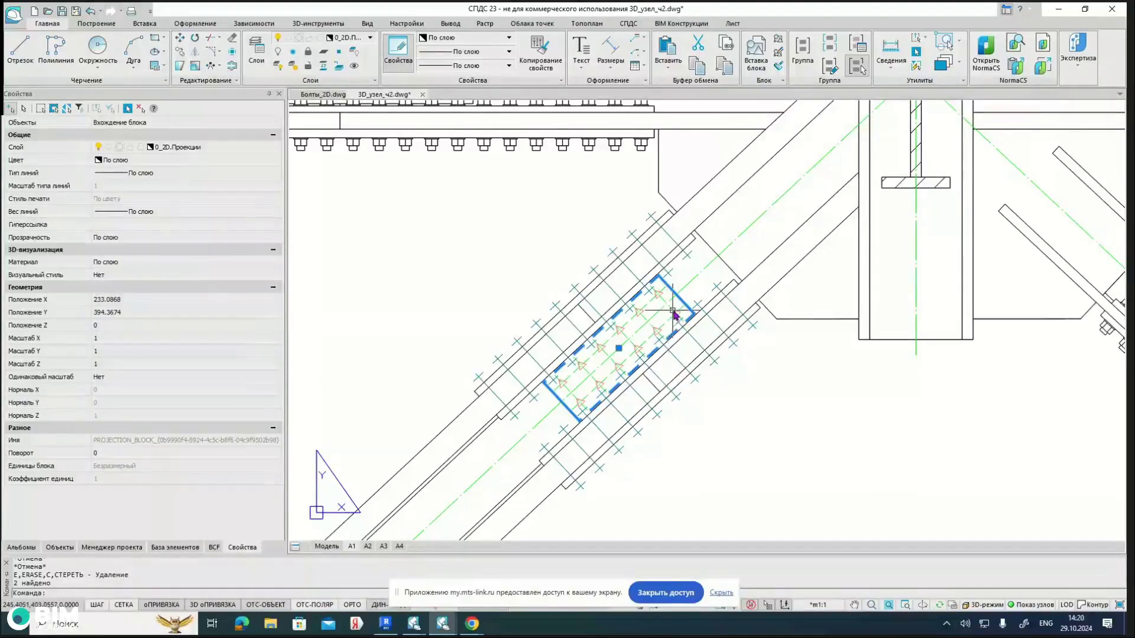
scroll(687, 310, up, 3)
click(687, 311)
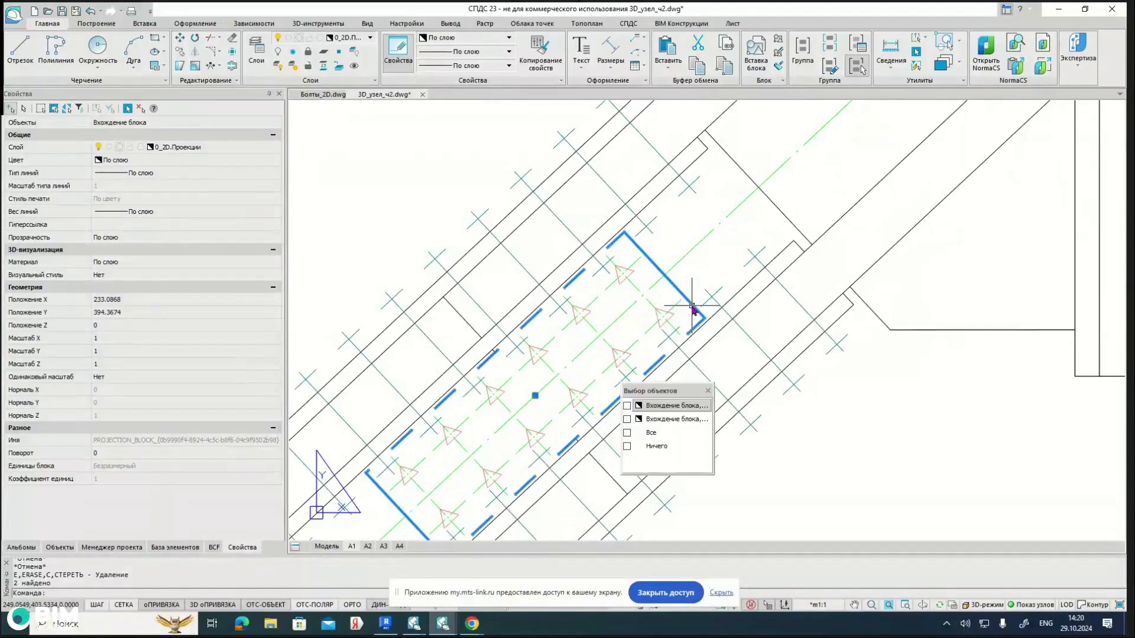
click(629, 407)
click(646, 382)
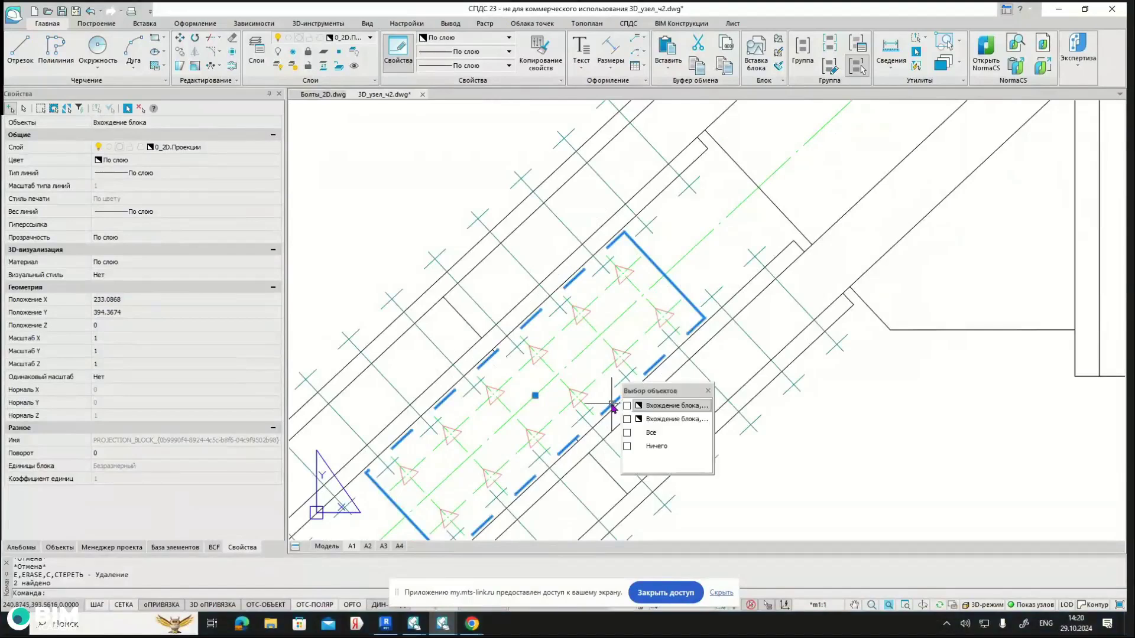
key(Escape)
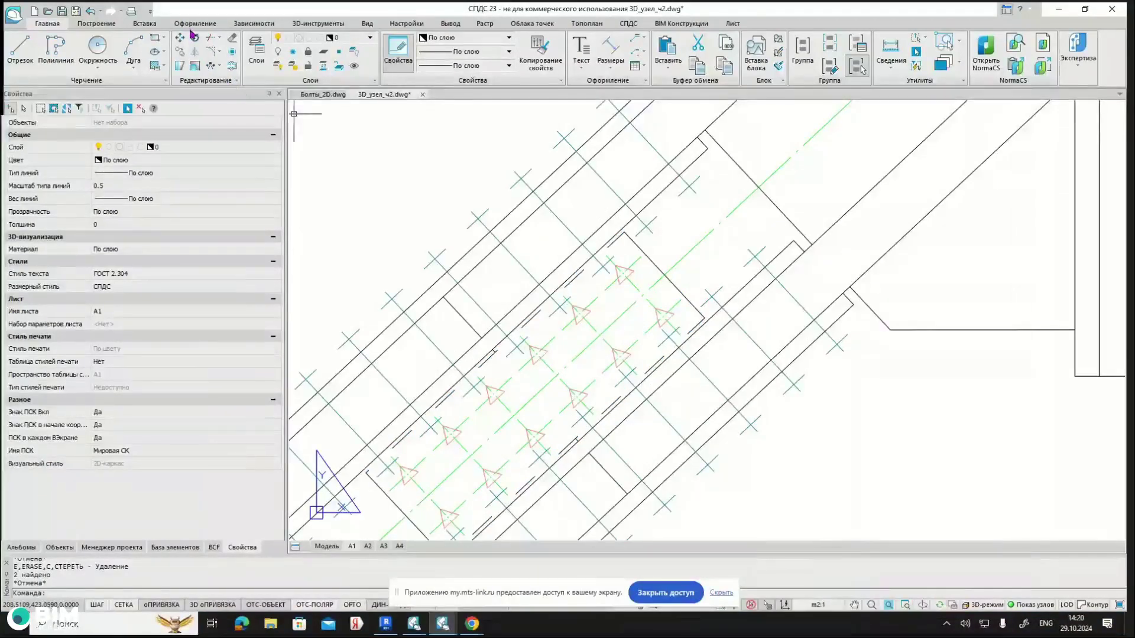
Step: Open the inner web plate's broken-outline projection block in the block editor
click(142, 24)
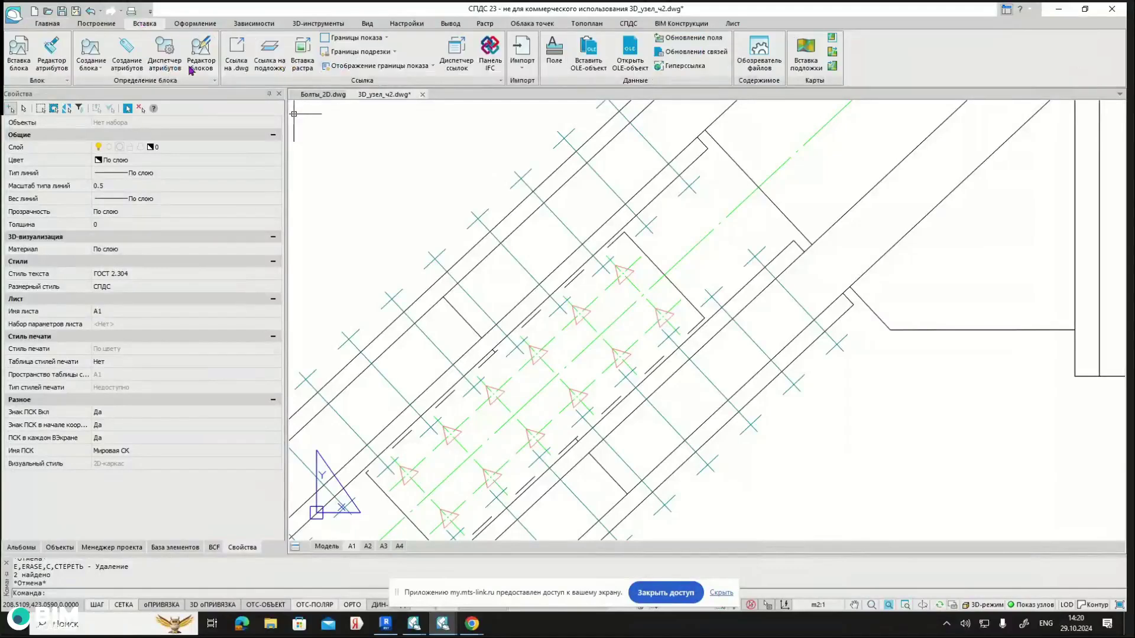
scroll(461, 183, down, 2)
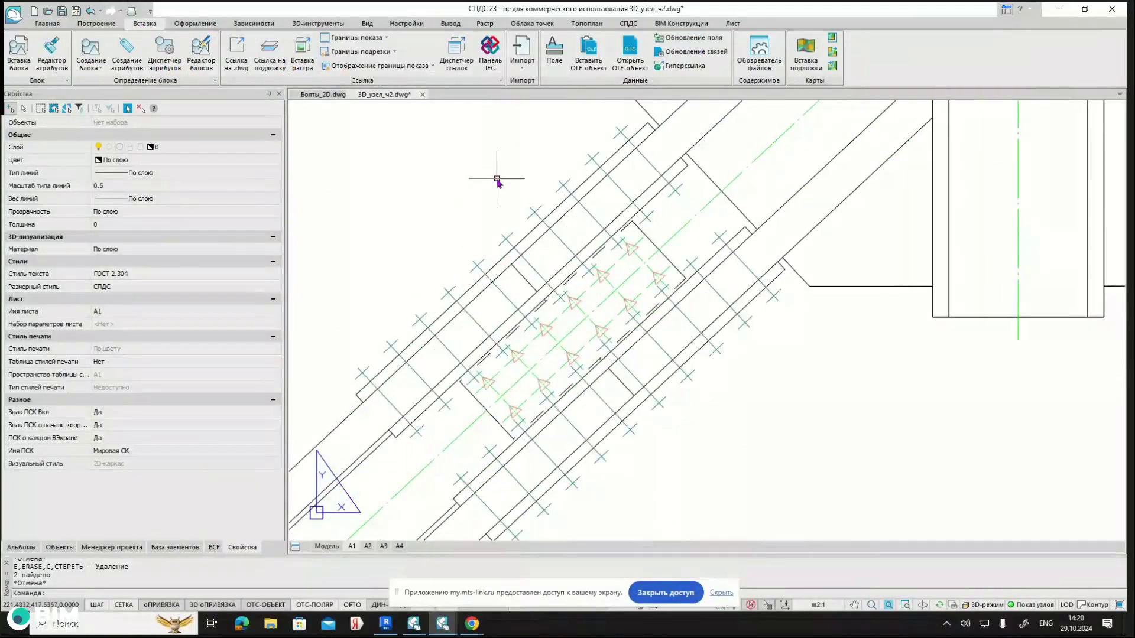
click(658, 252)
click(201, 52)
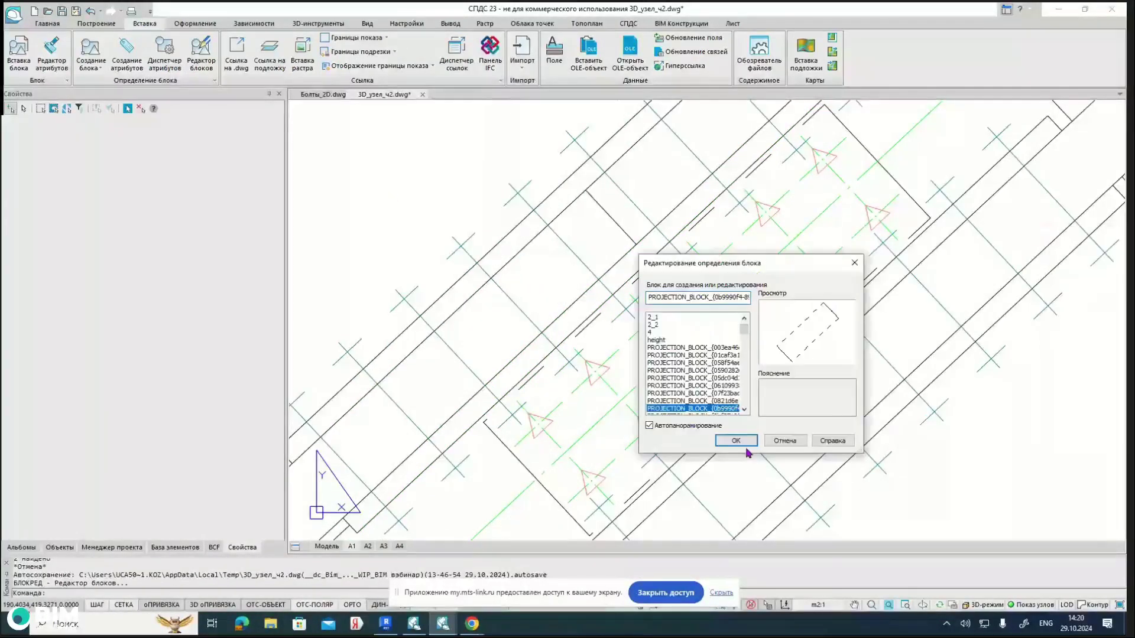
click(745, 444)
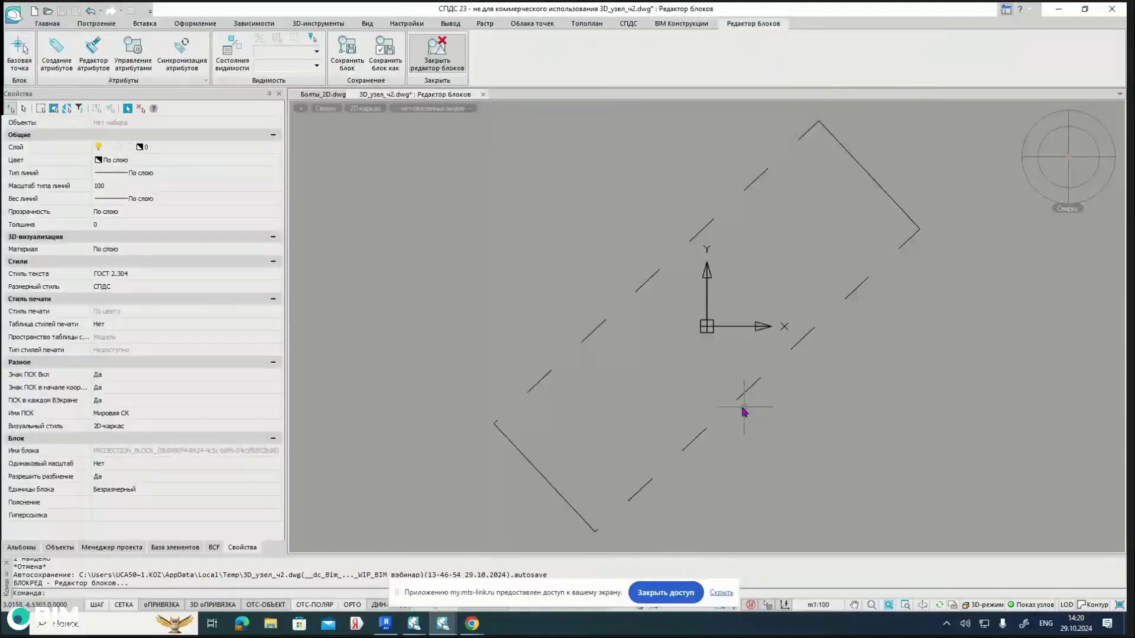
Step: Delete the four line fragments along the upper part of the plate outline's lower long edge
click(746, 398)
scroll(746, 400, down, 2)
click(931, 473)
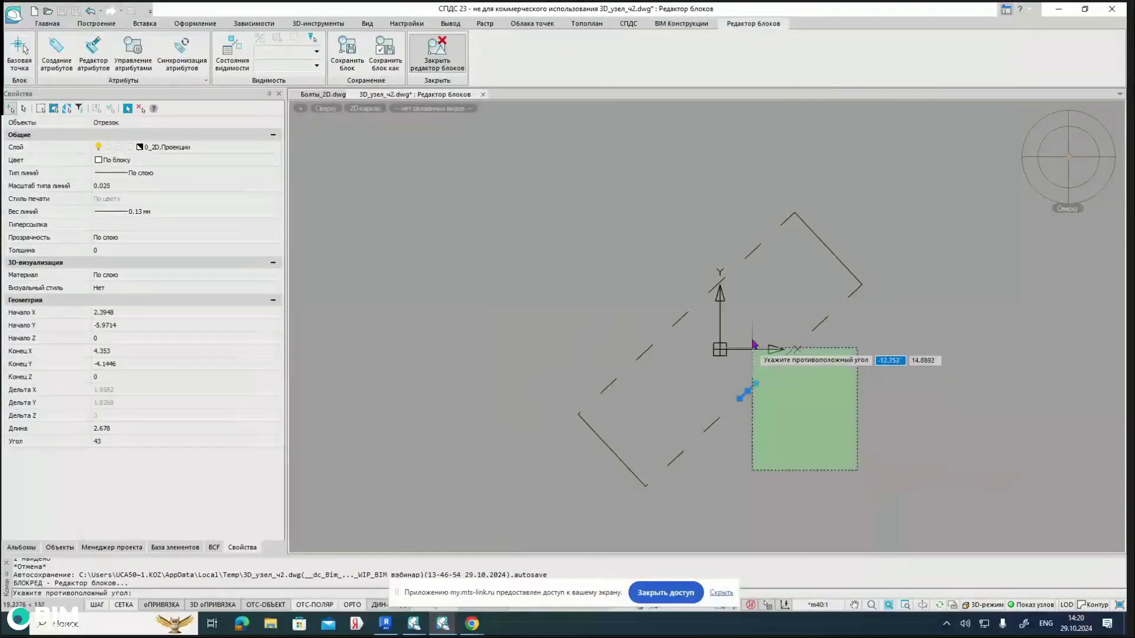
click(760, 295)
key(Delete)
Step: Try deleting both remaining fragments of the plate outline's lower long edge, and undo that deletion
click(851, 473)
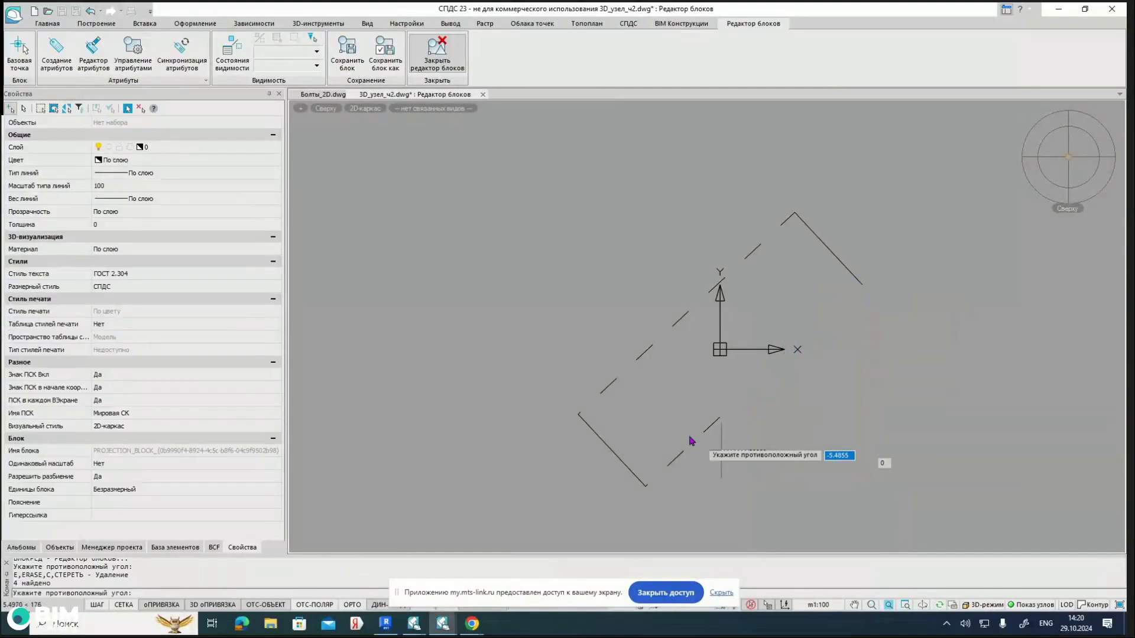
click(676, 405)
key(Delete)
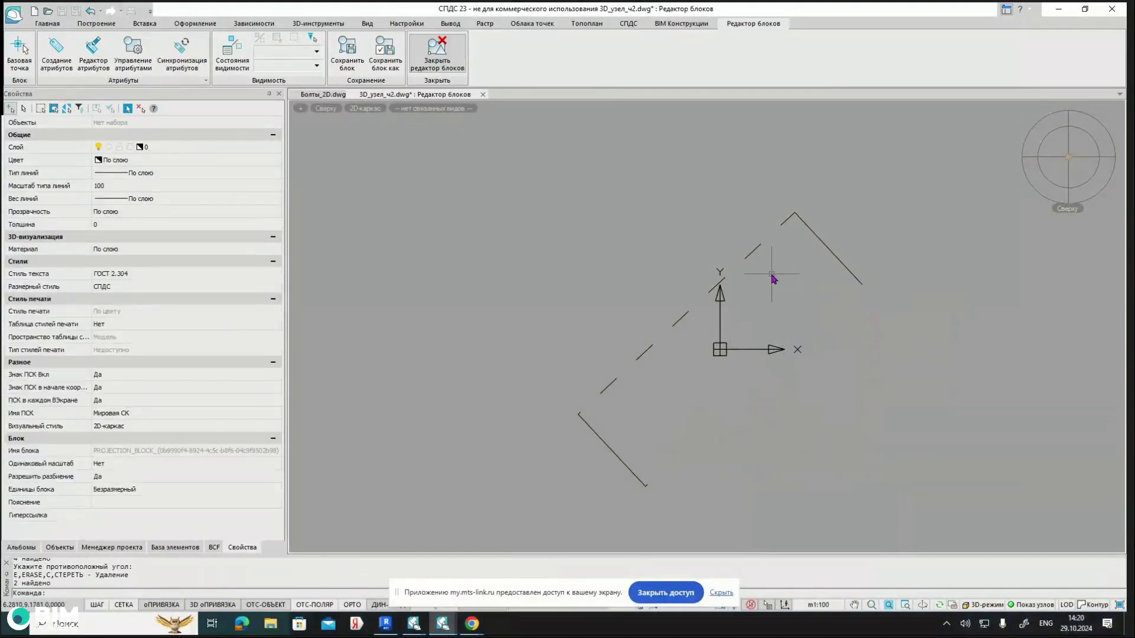
key(ctrl+z)
Step: Delete the upper of the two remaining lower-edge fragments and the short stub at the plate outline's bottom corner
click(742, 438)
click(708, 419)
key(Delete)
click(650, 485)
key(Delete)
Step: Delete the five dashes along the plate outline's upper long edge and the tiny stub at its left corner
click(775, 387)
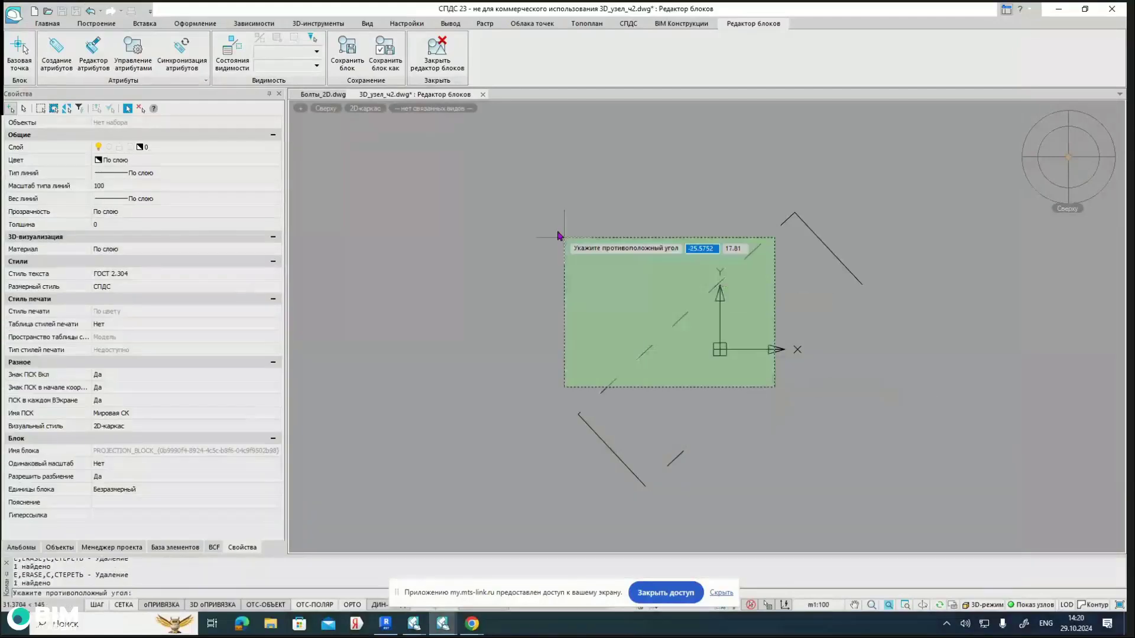
click(556, 233)
key(Delete)
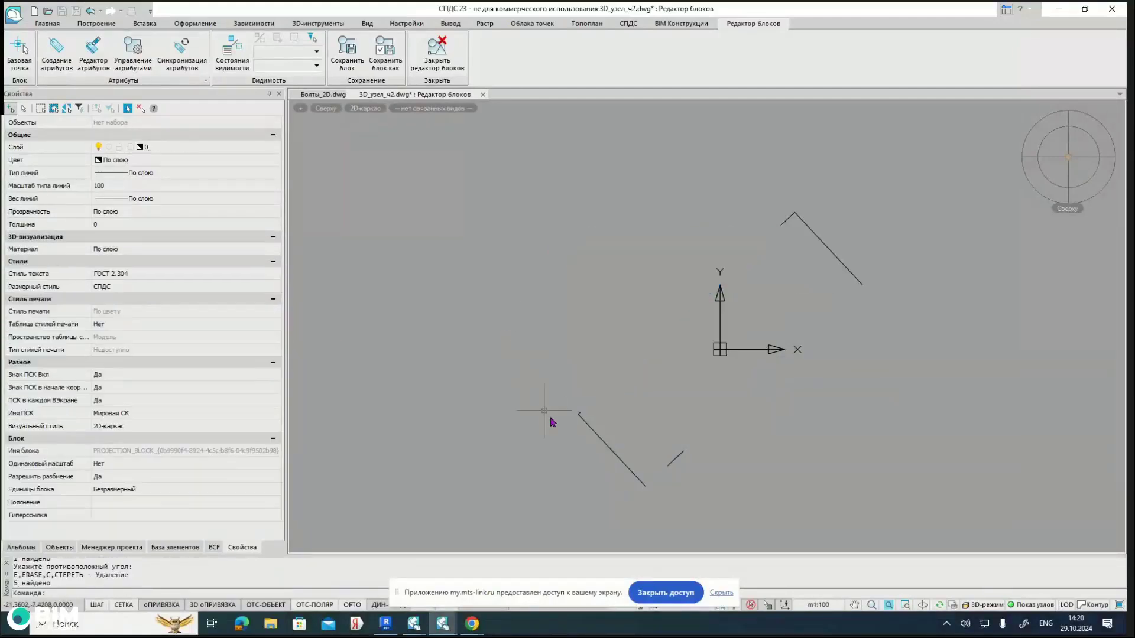
click(580, 414)
key(Delete)
Step: Stretch the remaining fragment of the outline's upper long edge to the plate's left corner
click(779, 228)
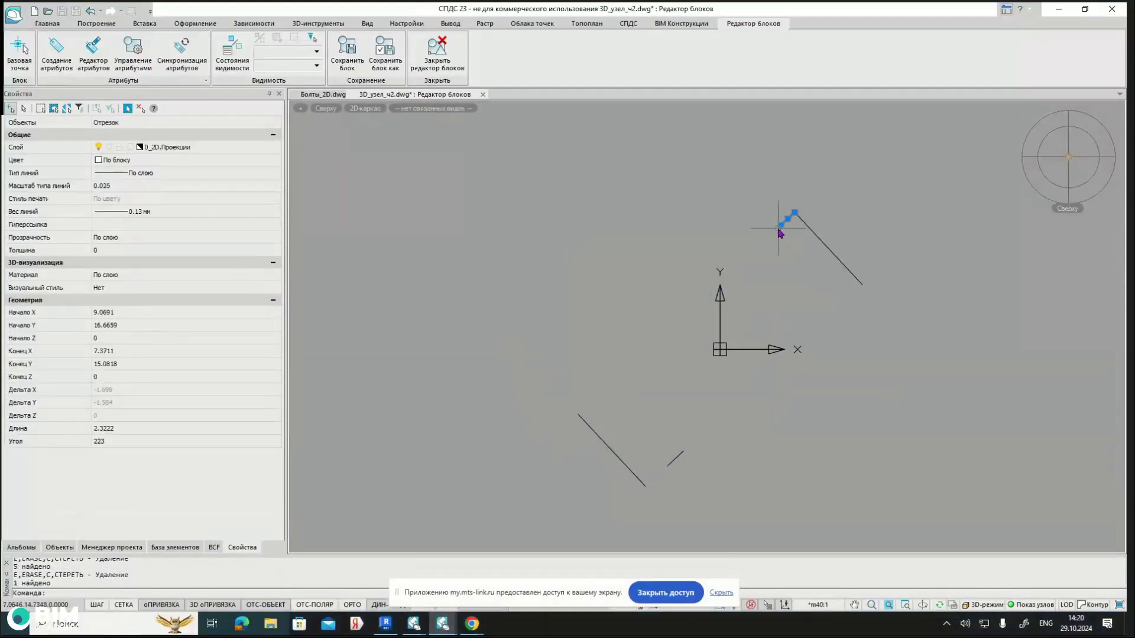
click(781, 226)
click(578, 415)
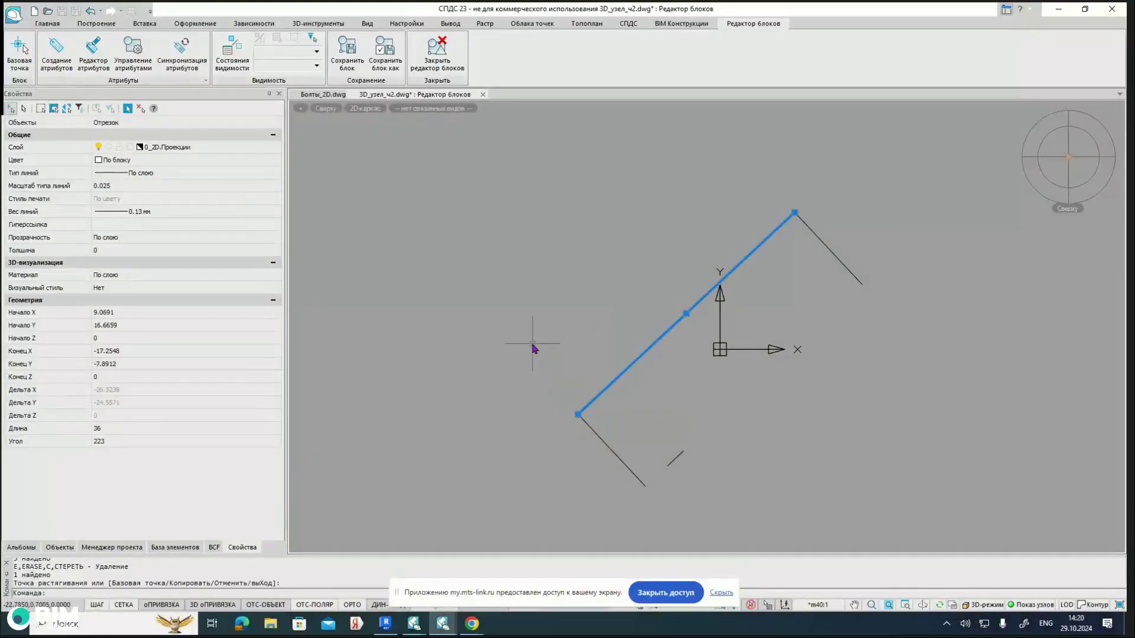
key(Escape)
Step: Stretch both ends of the remaining lower fragment to the plate's bottom and right corners, closing the outline
click(668, 453)
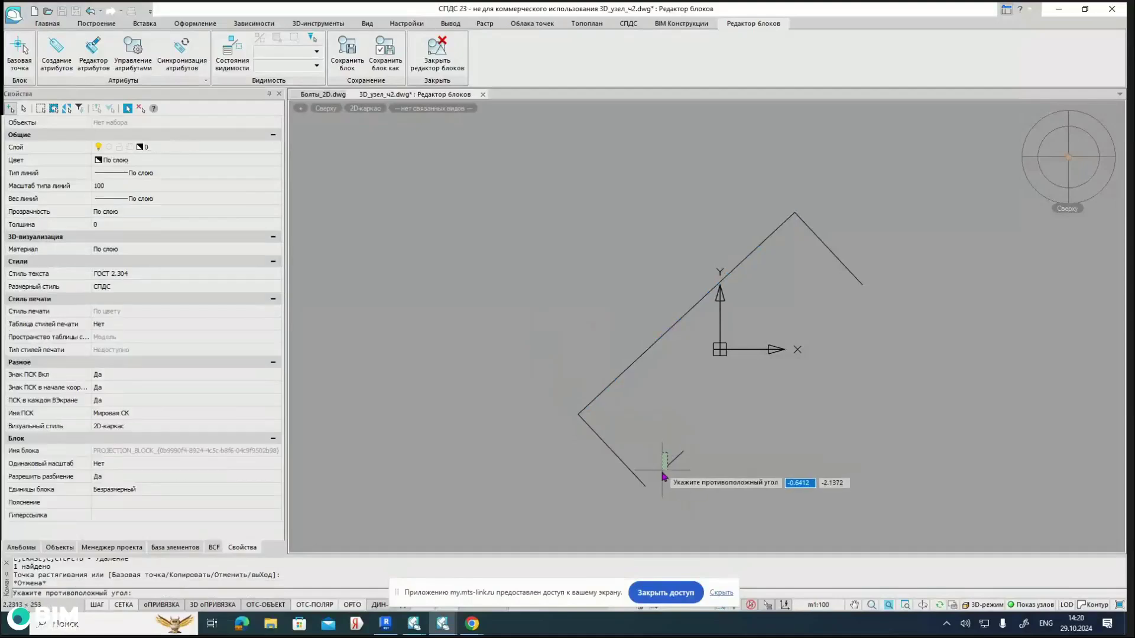
click(664, 477)
click(664, 469)
click(646, 486)
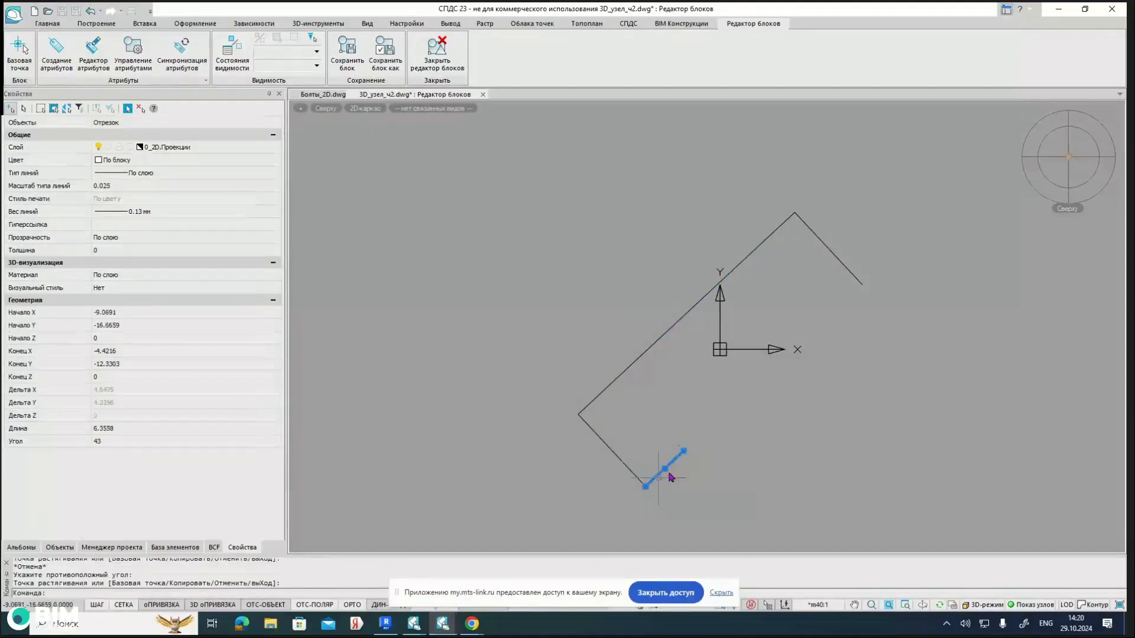
click(684, 452)
click(863, 286)
key(Escape)
Step: Close the block editor and save the changes to the plate's projection block
scroll(659, 394, down, 2)
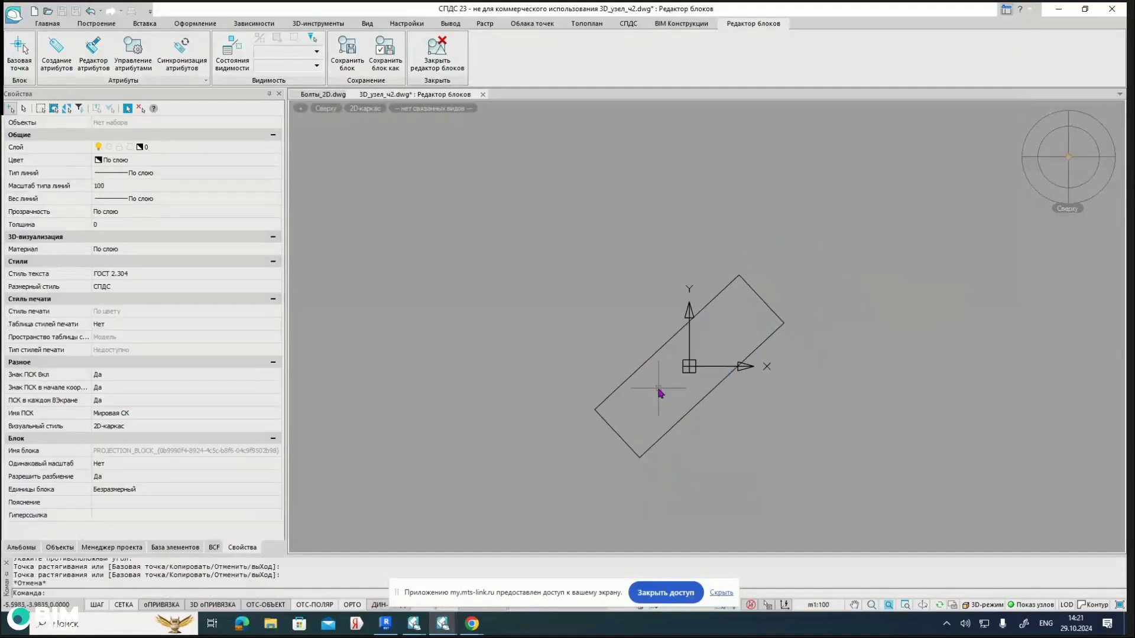
click(437, 62)
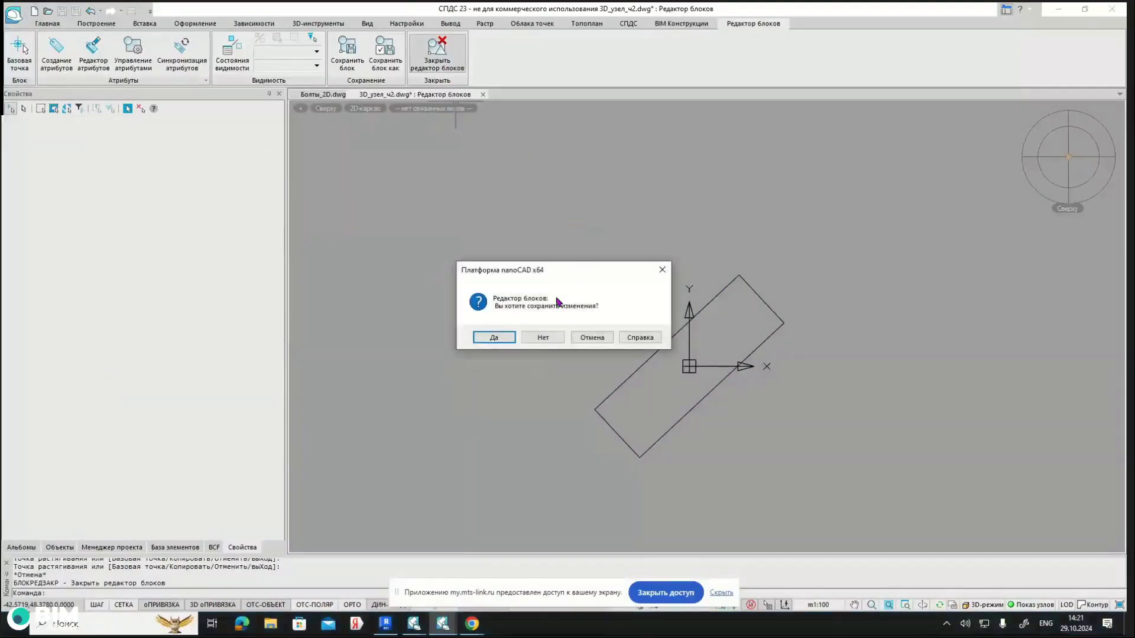
click(500, 337)
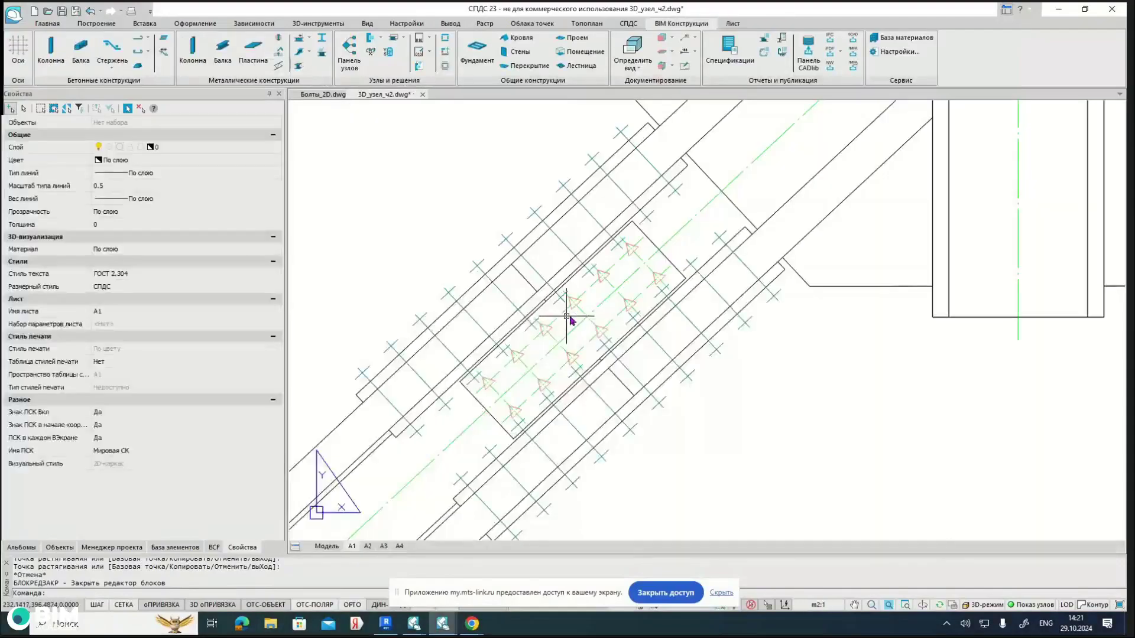
Step: Examine the edited web plate block and its outline within the left brace's splice on the sheet
scroll(792, 364, down, 2)
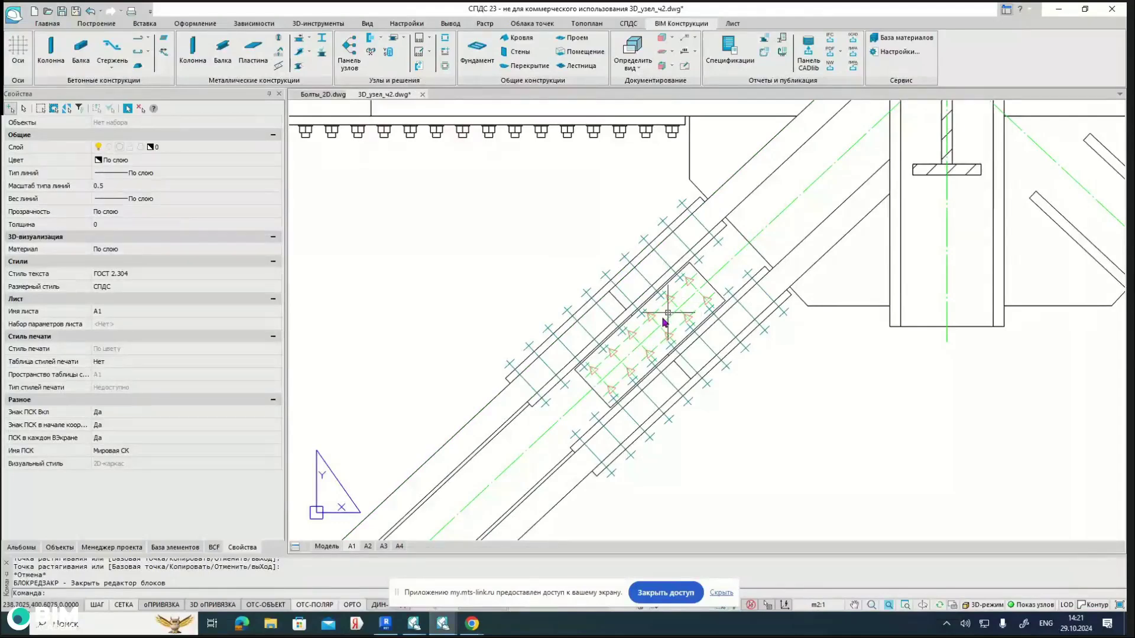
scroll(651, 327, up, 1)
scroll(647, 332, up, 1)
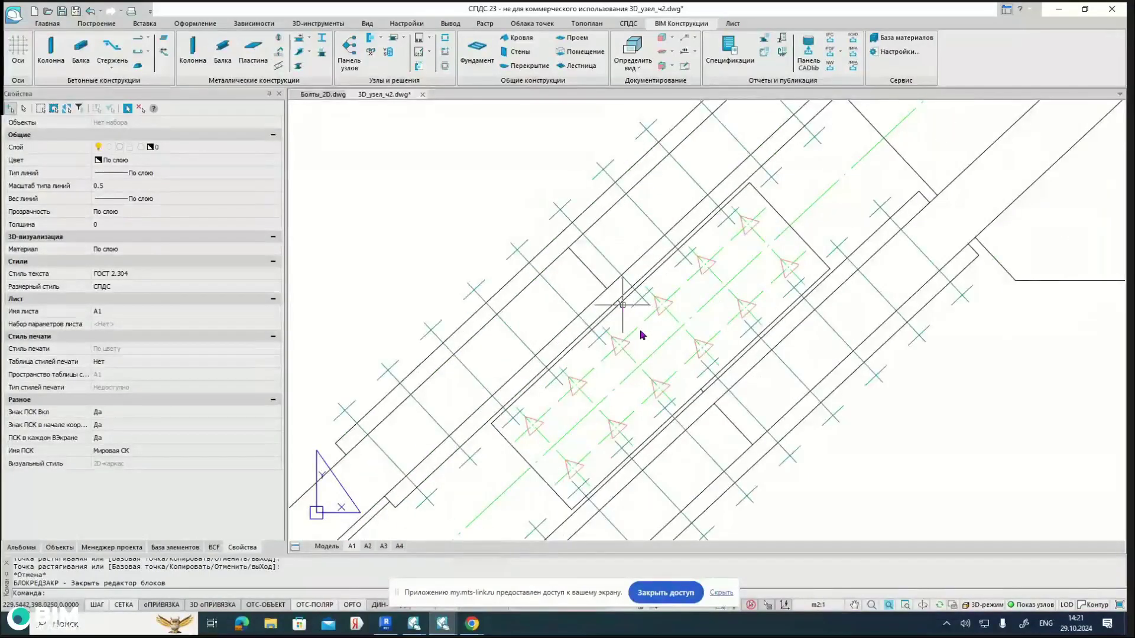
click(703, 388)
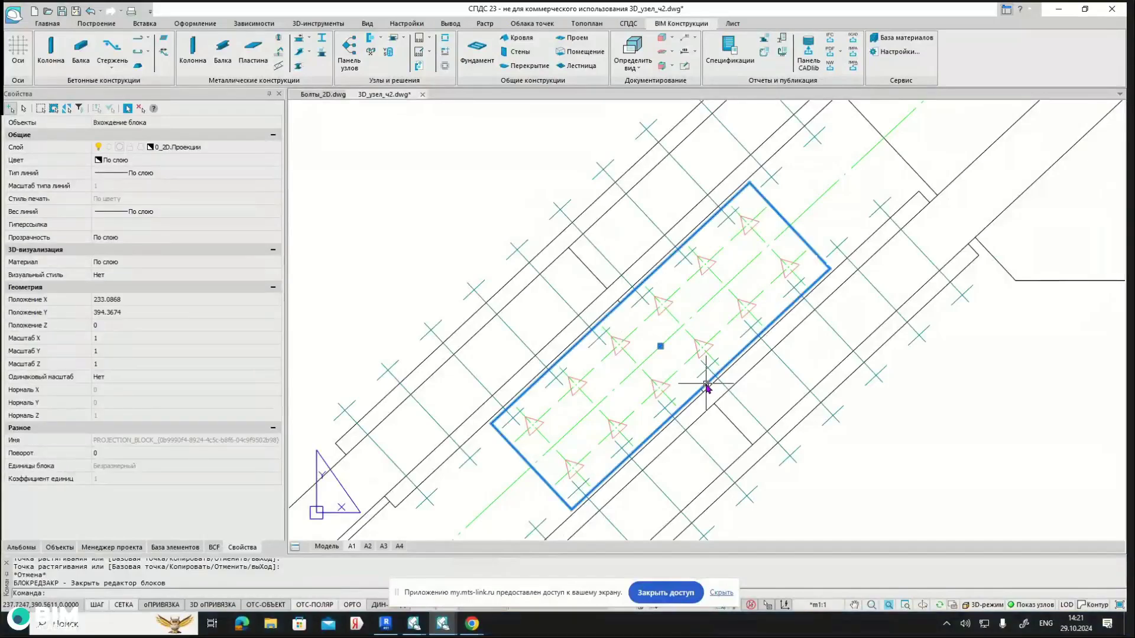
scroll(704, 382, down, 1)
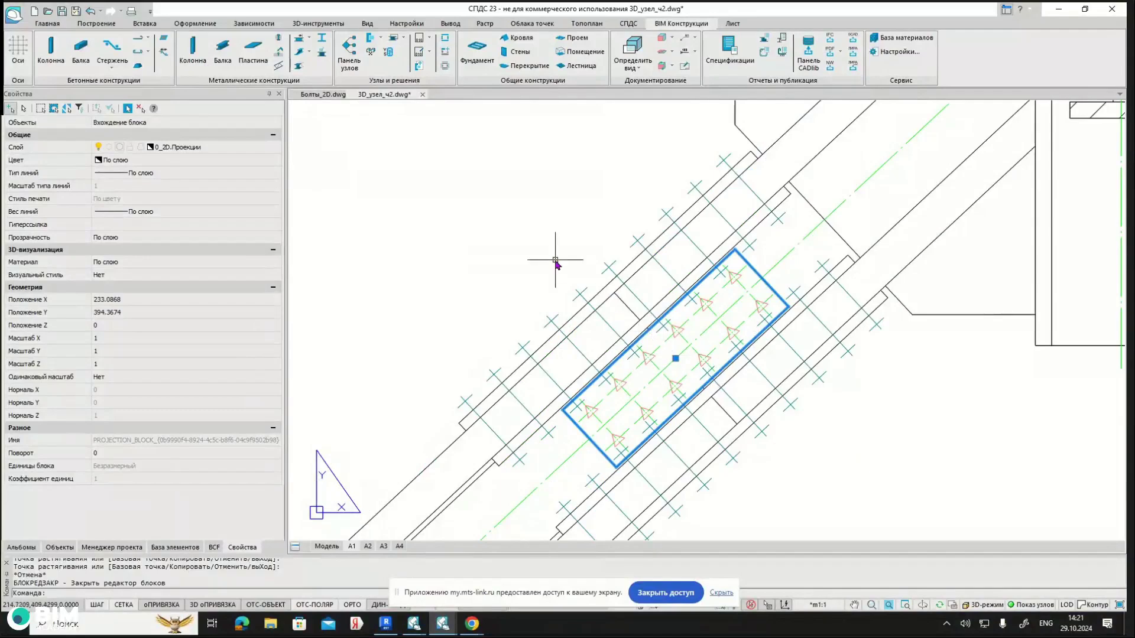
scroll(556, 260, down, 1)
click(530, 276)
click(473, 283)
middle_drag(509, 262, 524, 272)
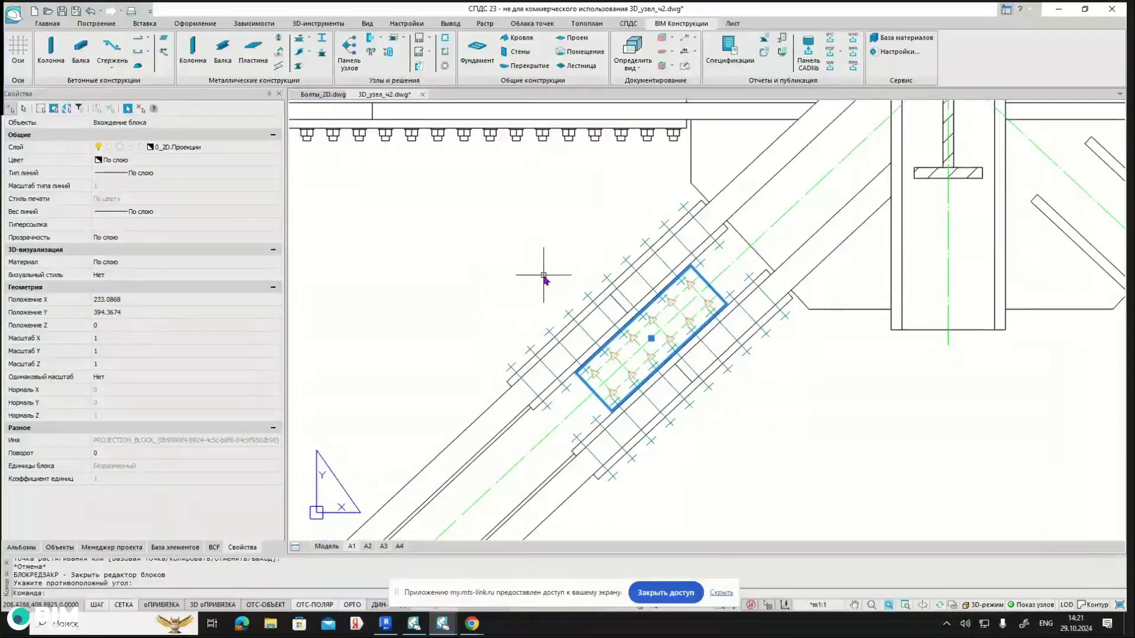
key(Escape)
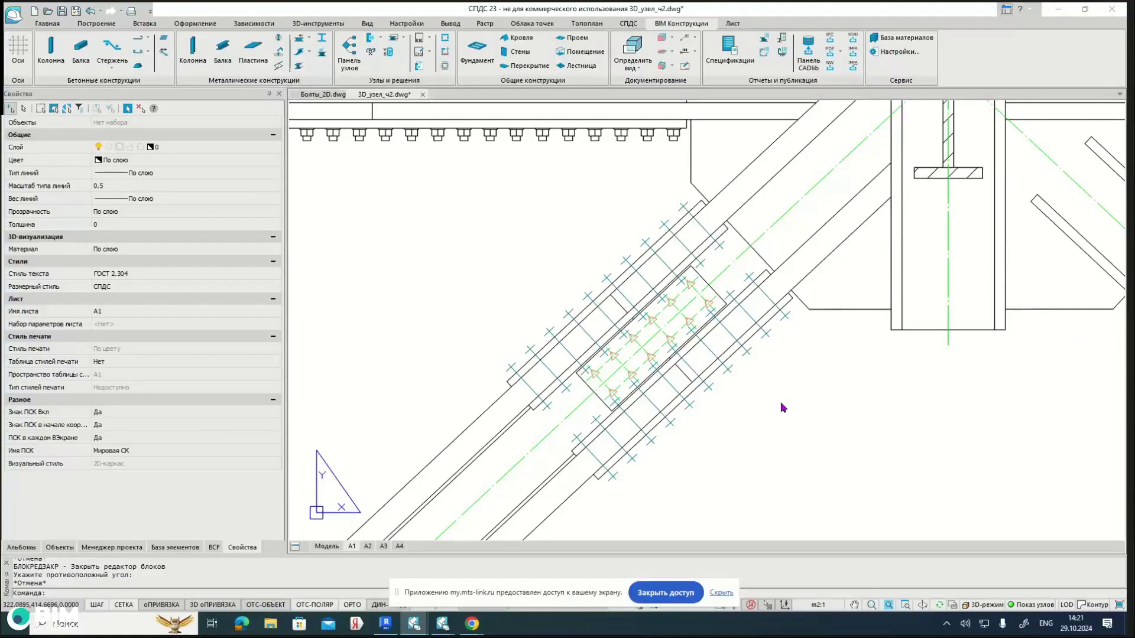
Step: Start a projection leader (Выноска к проекции) from the lower flange's outer cover plate at the left brace's splice
scroll(782, 406, down, 4)
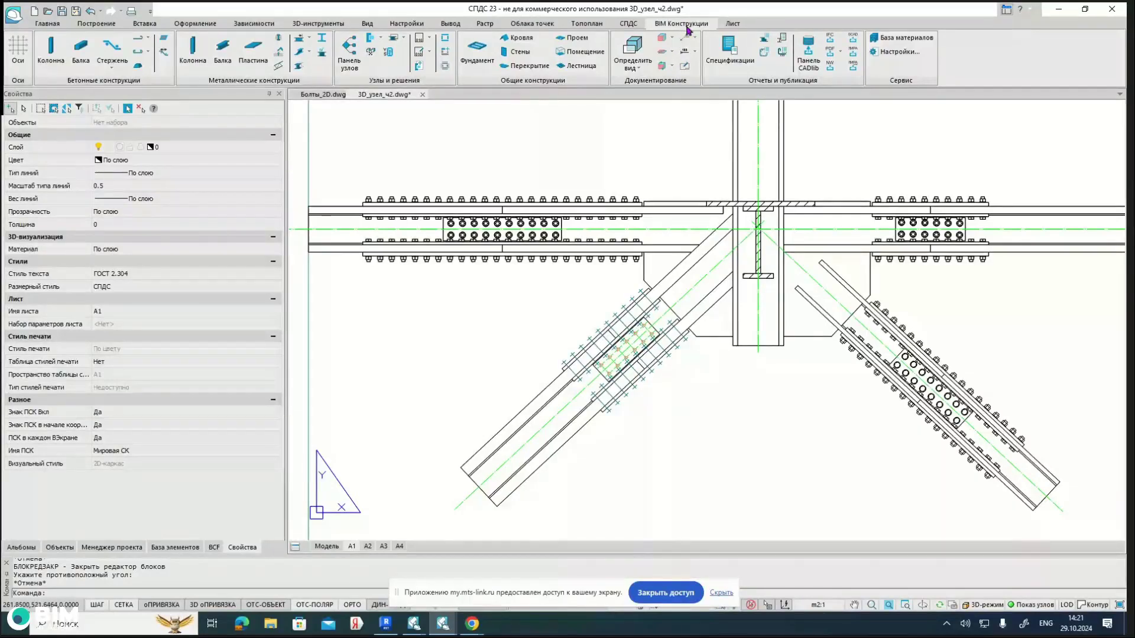
click(696, 38)
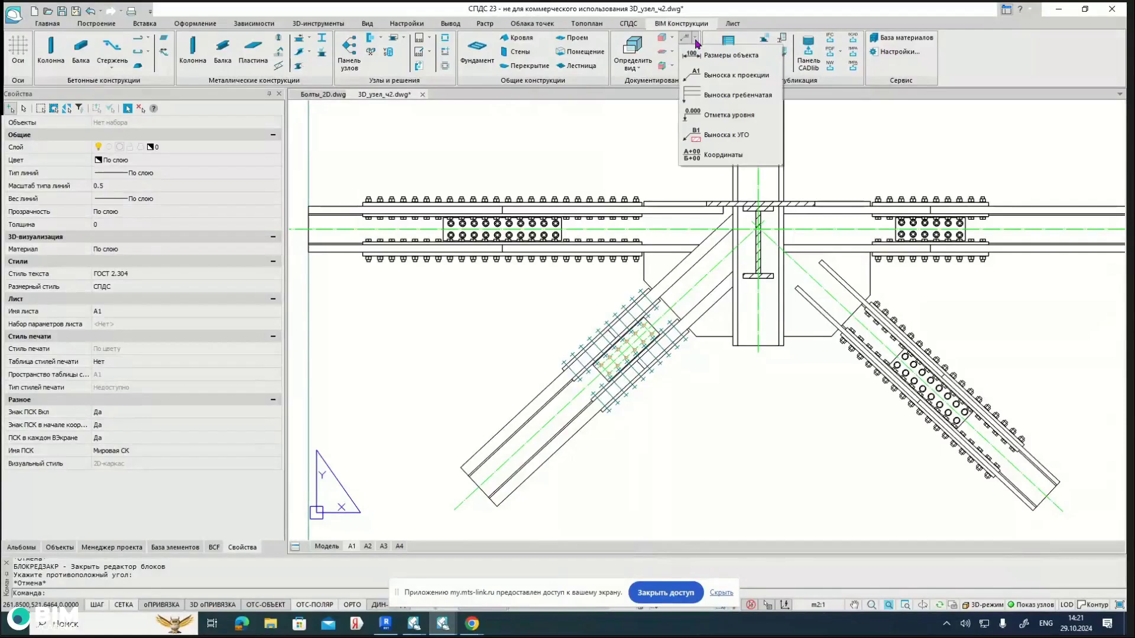
click(747, 75)
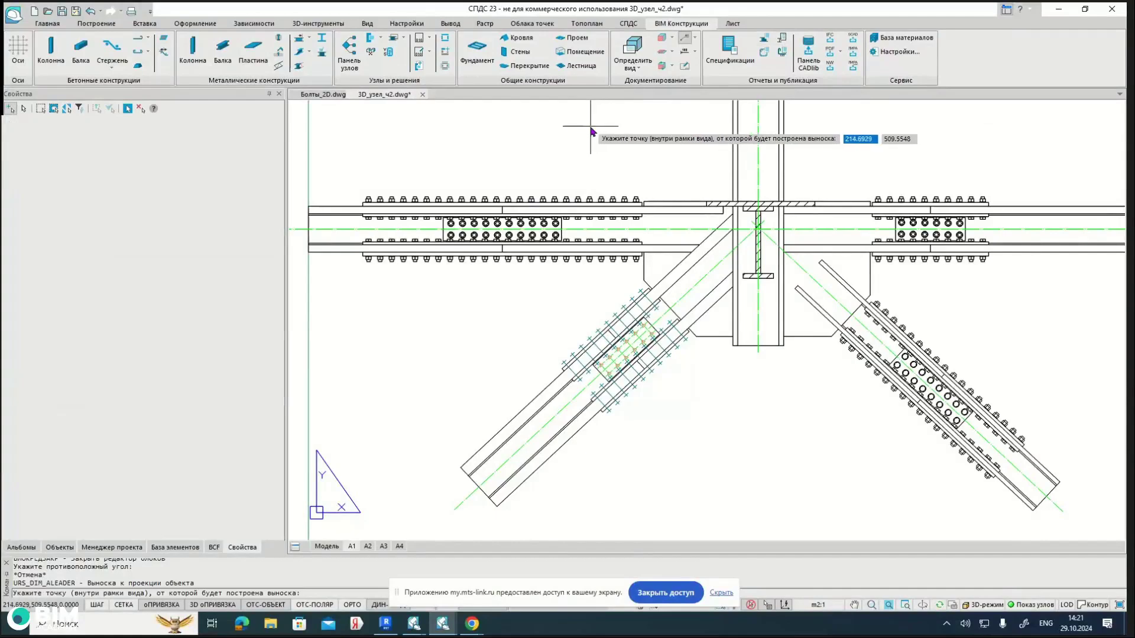
scroll(662, 390, up, 5)
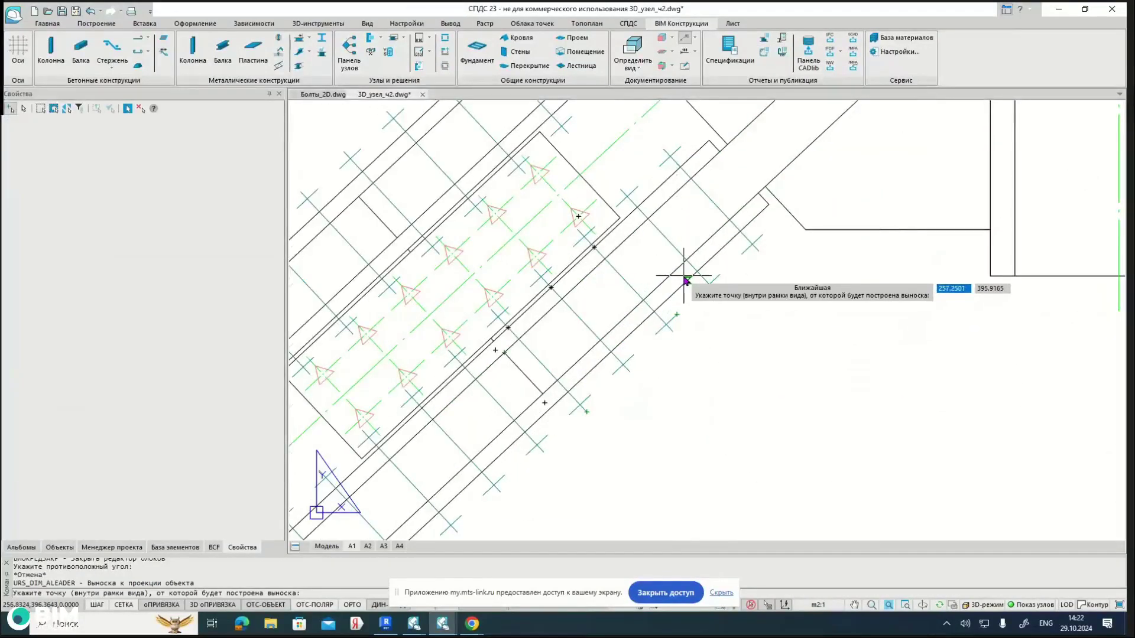
scroll(674, 285, up, 2)
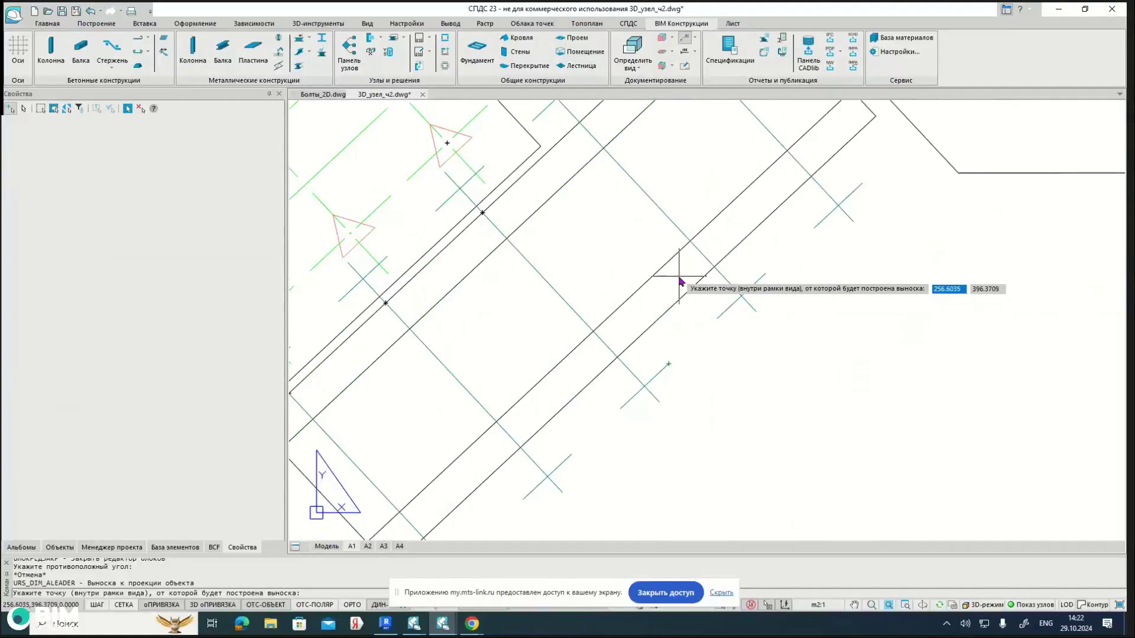
scroll(679, 282, down, 1)
click(713, 261)
click(712, 261)
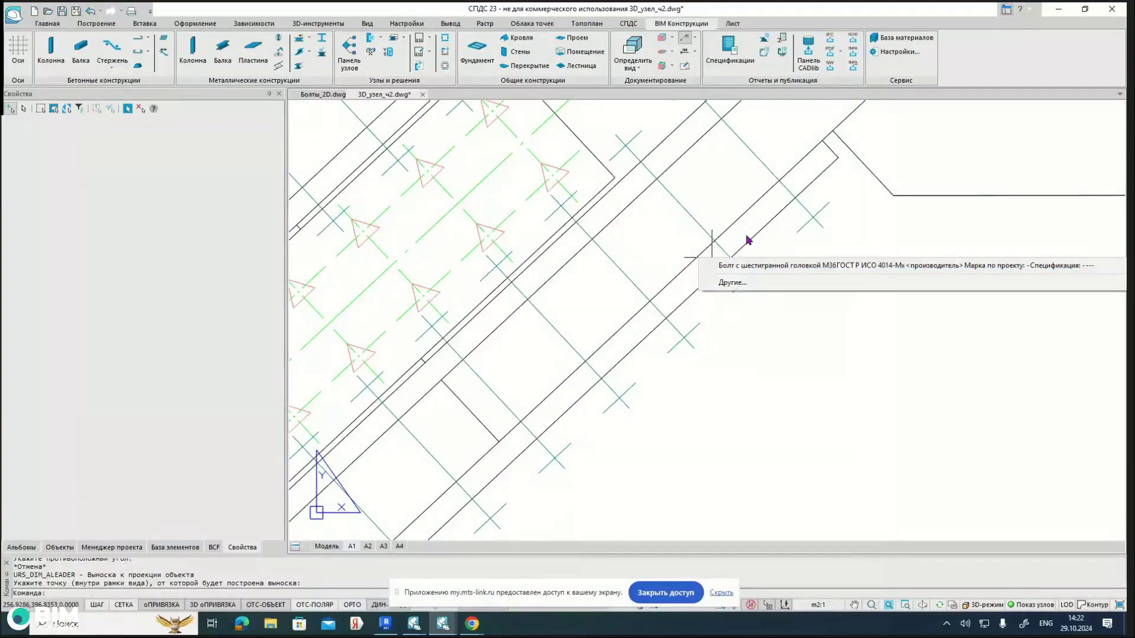
Step: Assign the leader to the first t32 hot-rolled plate, use the Обозначение+Марка стали template, and place its text outside the lower flange splice
click(752, 287)
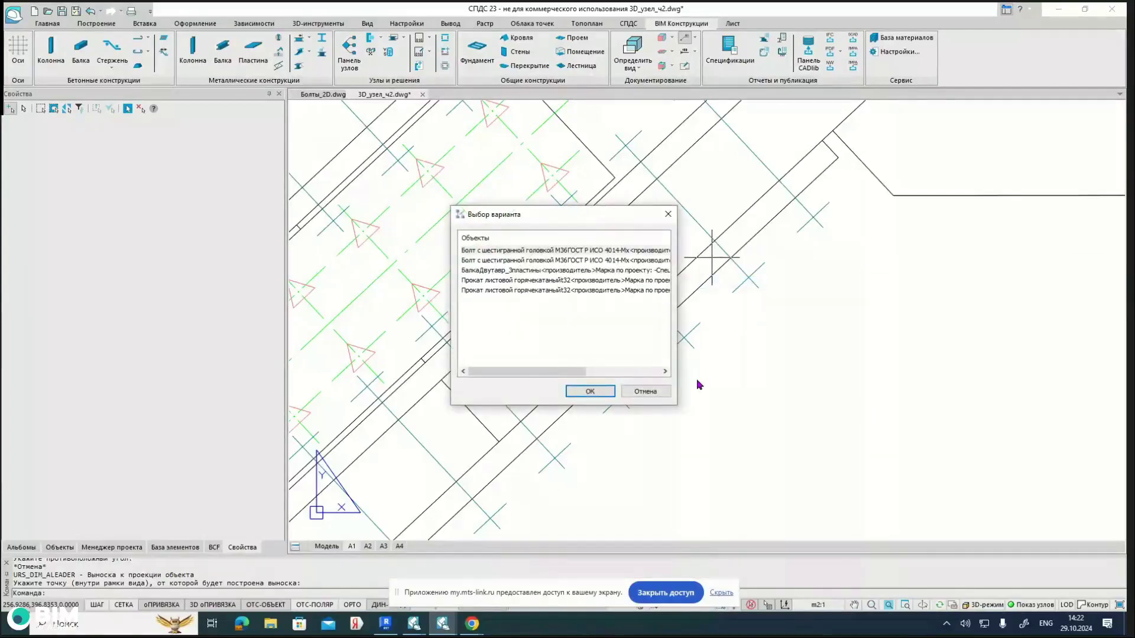
click(543, 282)
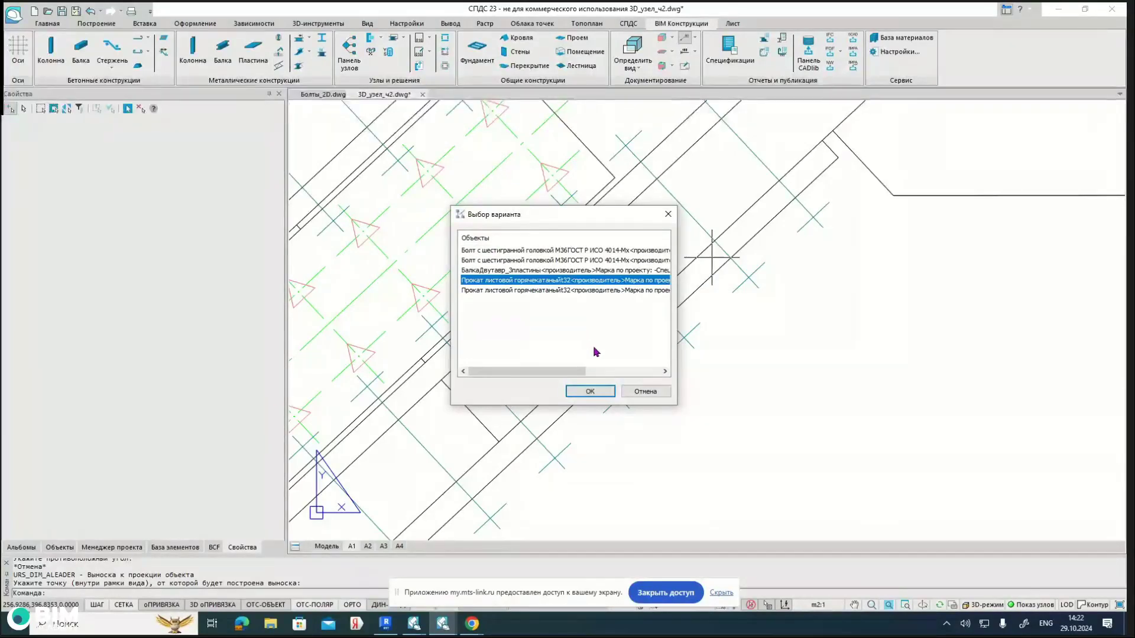
click(598, 395)
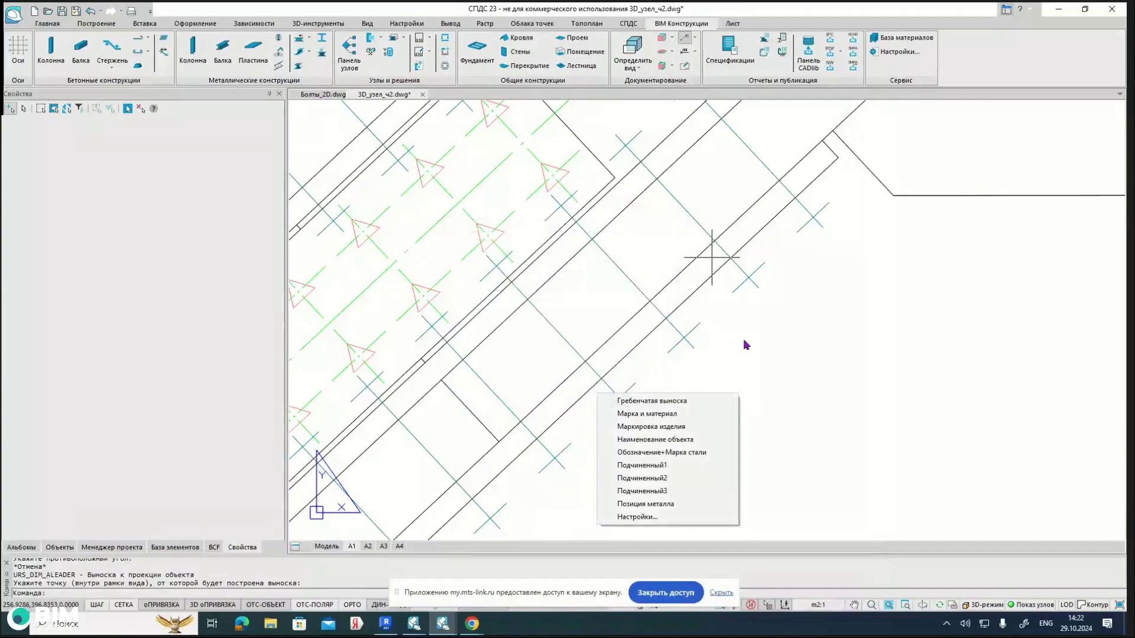
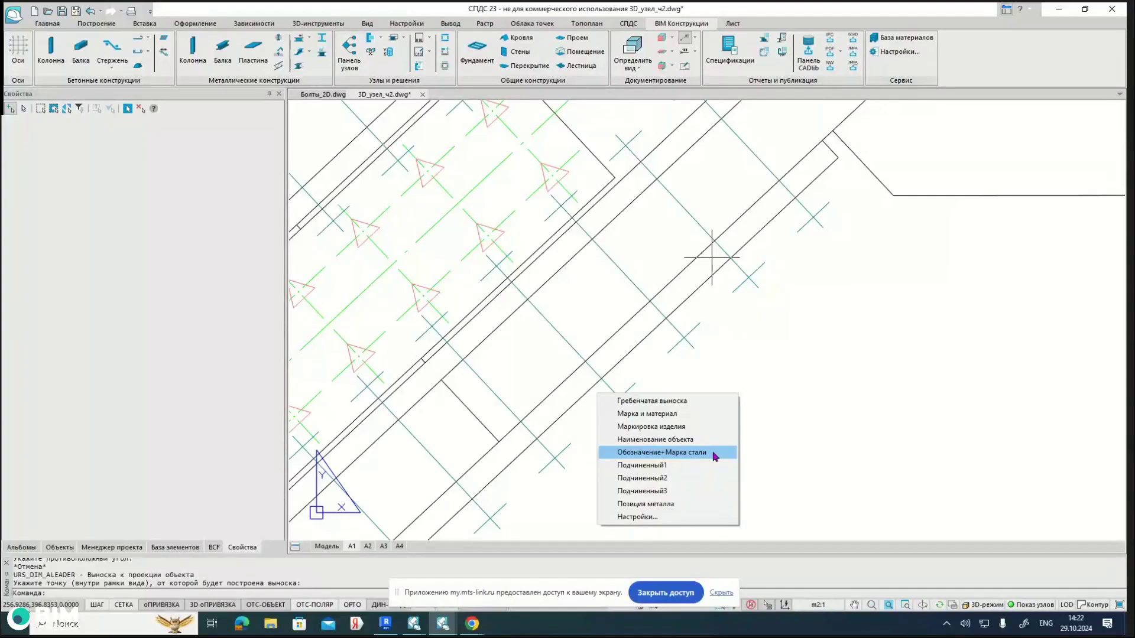
click(712, 453)
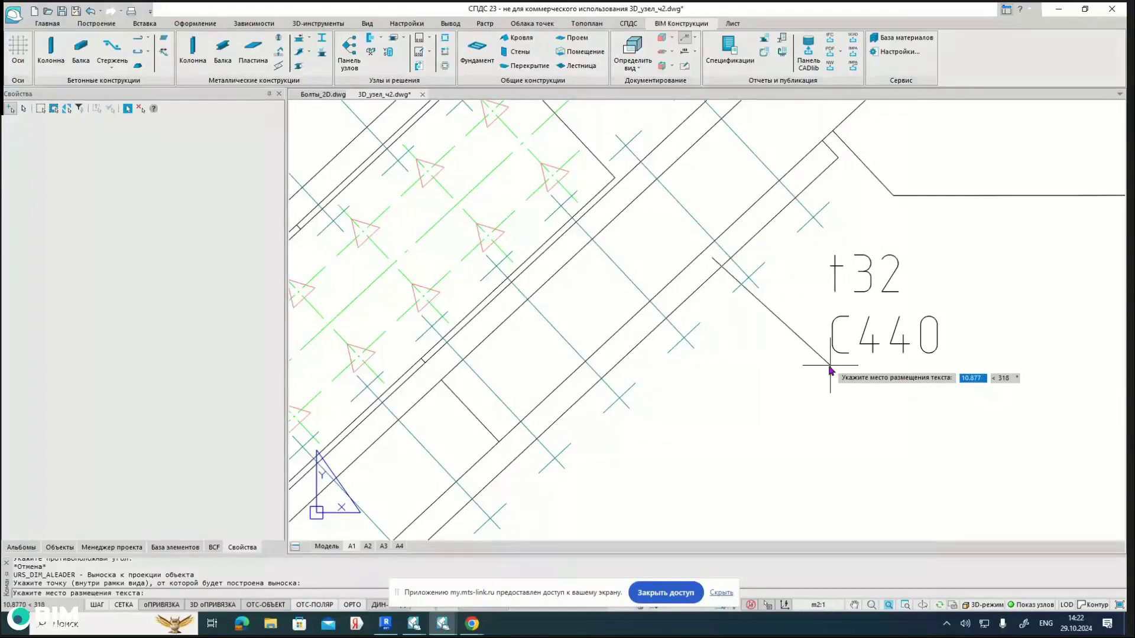
click(823, 373)
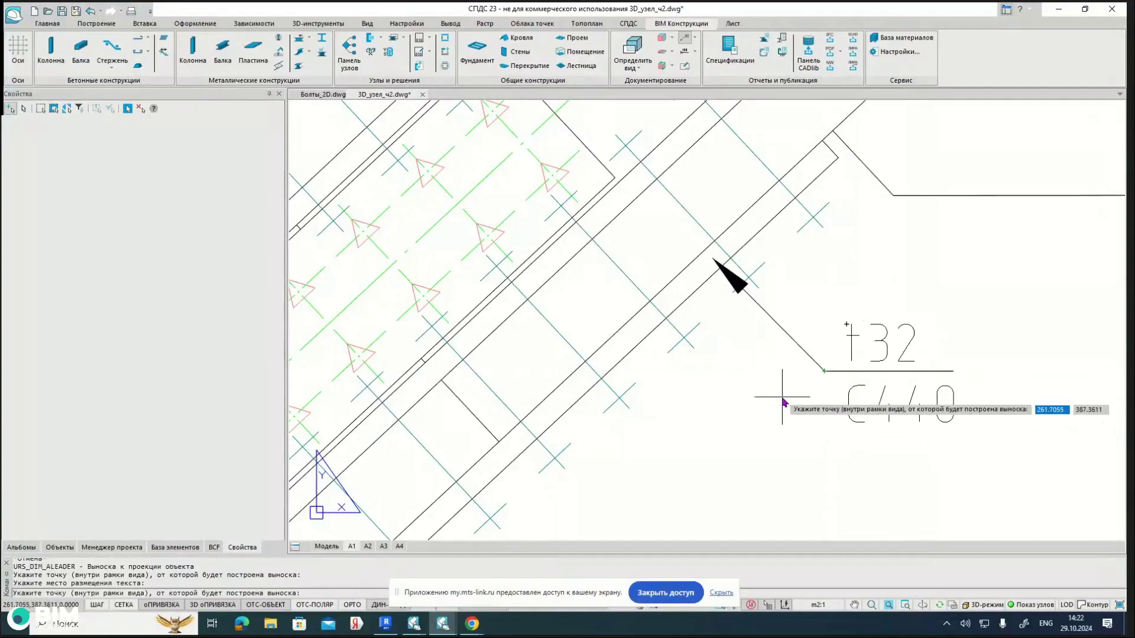
middle_drag(790, 398, 710, 397)
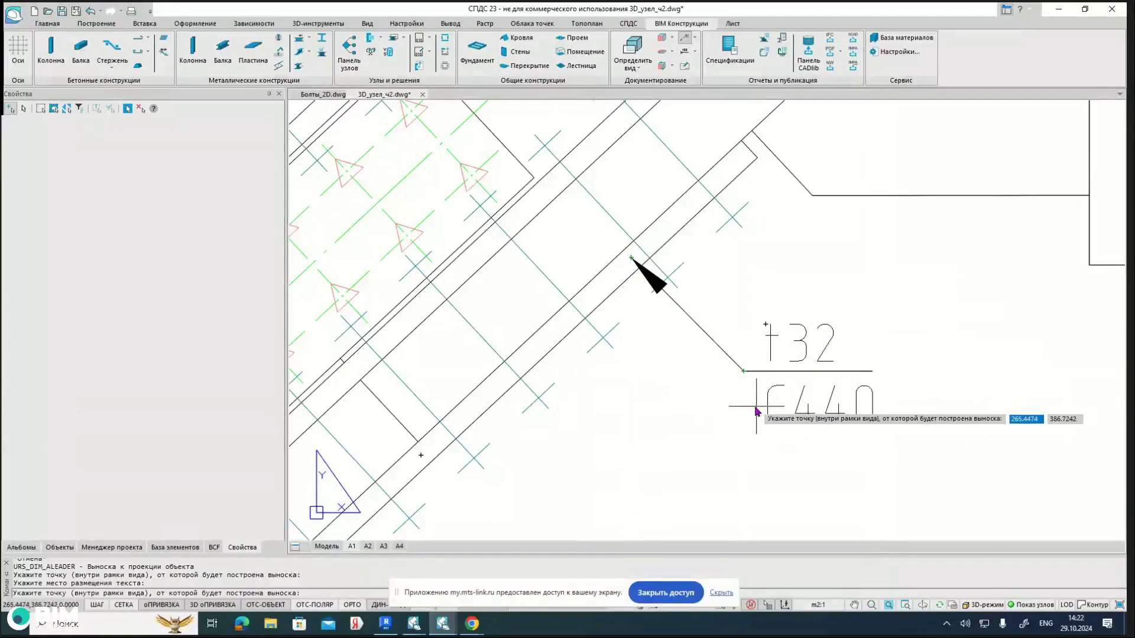
key(Escape)
Step: Move the t32 C440 leader's text and landing up and slightly to the right, keeping its arrowhead on the cover plate
scroll(742, 360, down, 2)
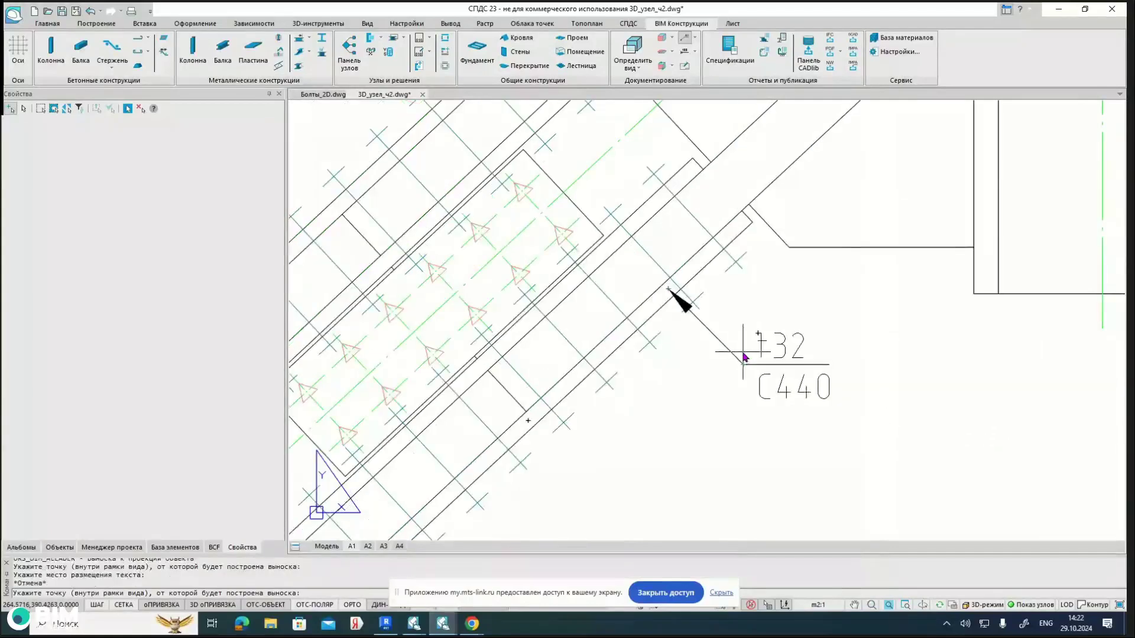
click(736, 359)
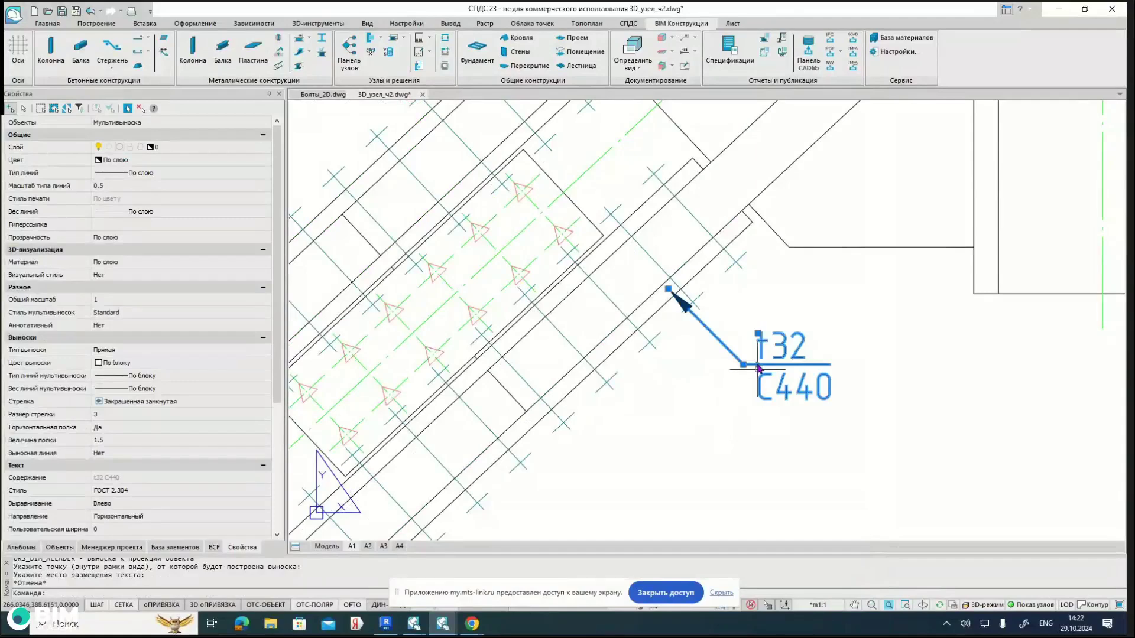
scroll(778, 368, up, 1)
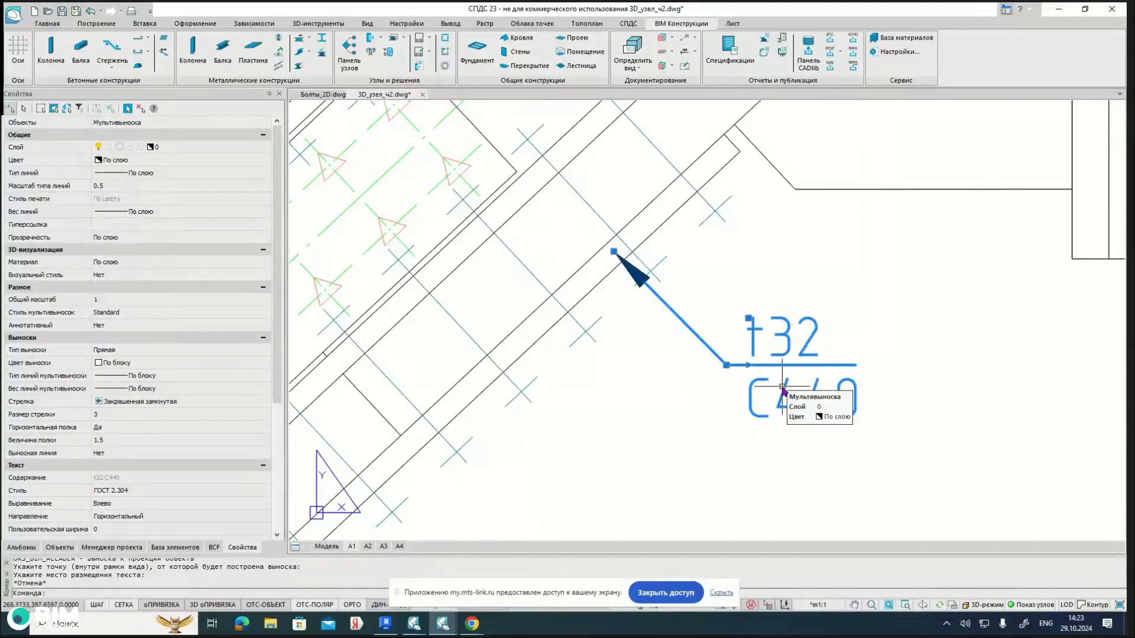
scroll(739, 354, down, 2)
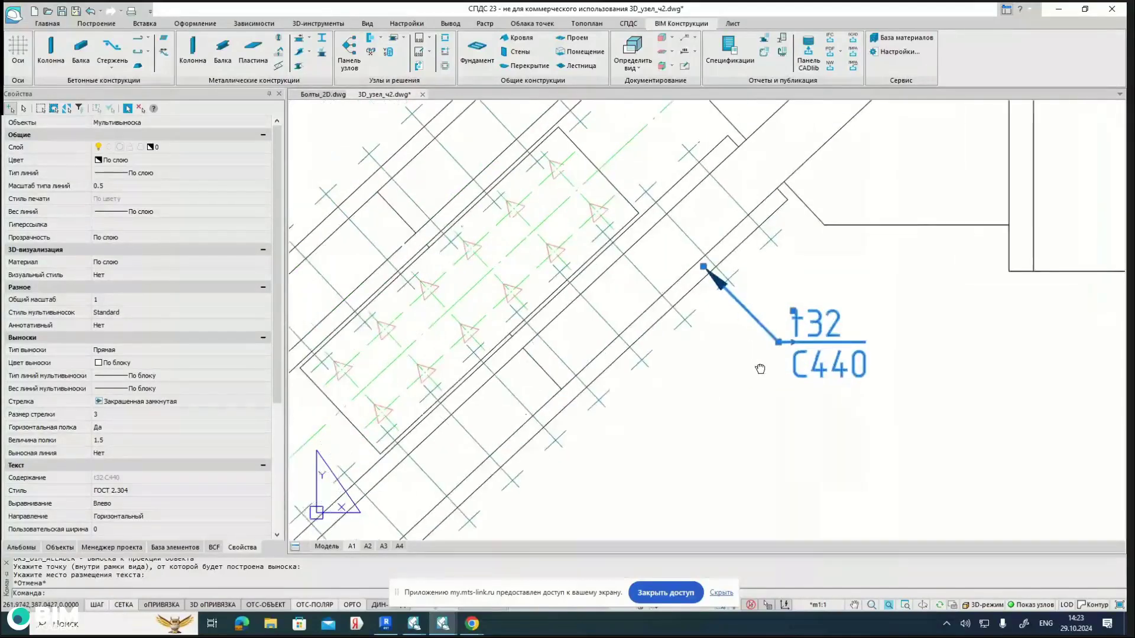
scroll(760, 369, down, 2)
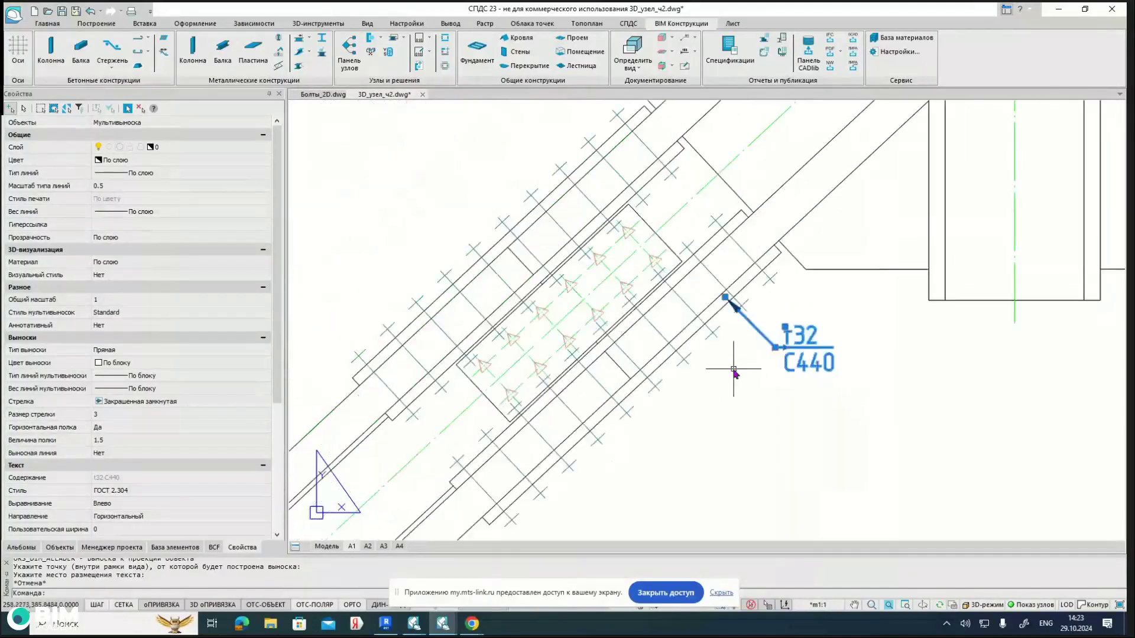
click(777, 349)
click(789, 315)
click(749, 388)
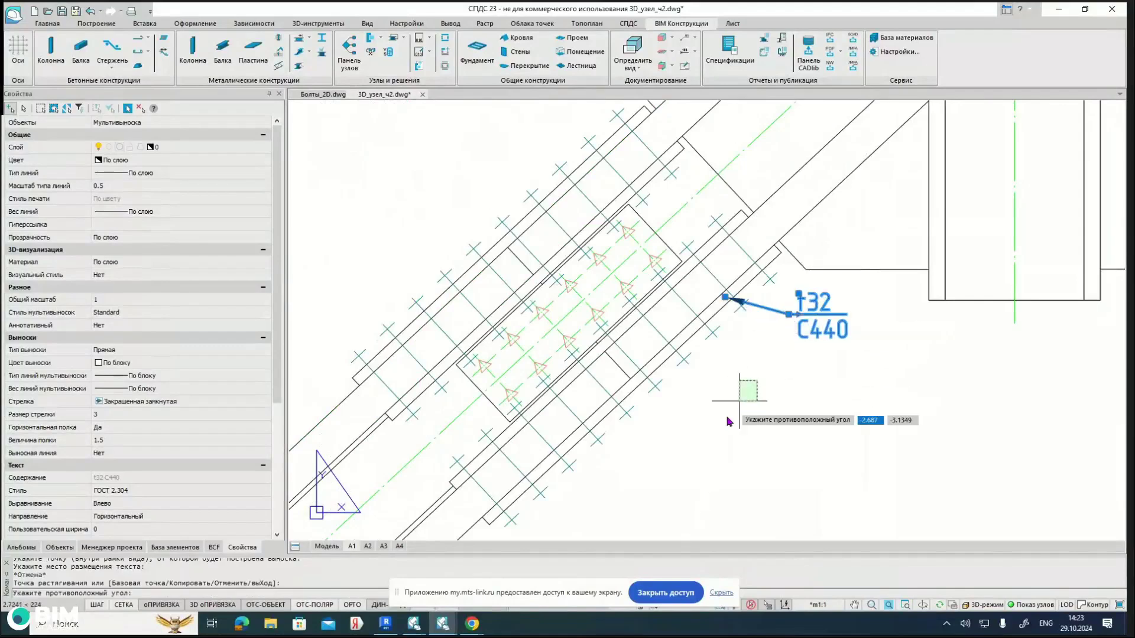
click(739, 414)
middle_drag(737, 416, 782, 407)
key(Escape)
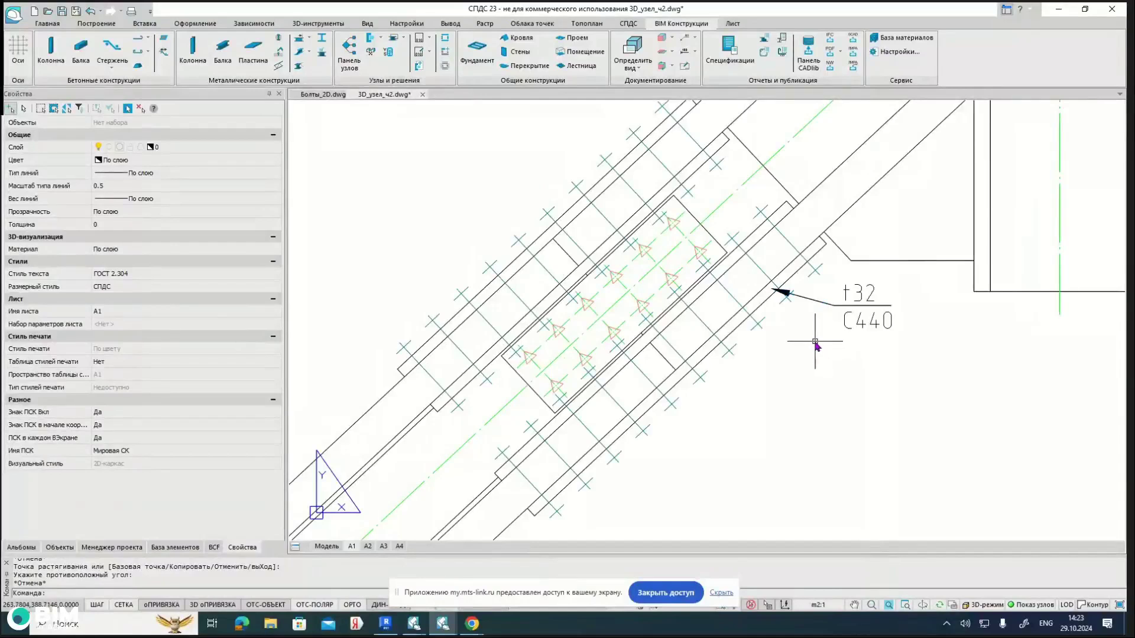
Step: Add a Обозначение+Марка стали projection leader from the lower flange's inner t32 cover plate, placing its text at the existing t32 C440 leader's landing point
middle_drag(816, 346, 777, 377)
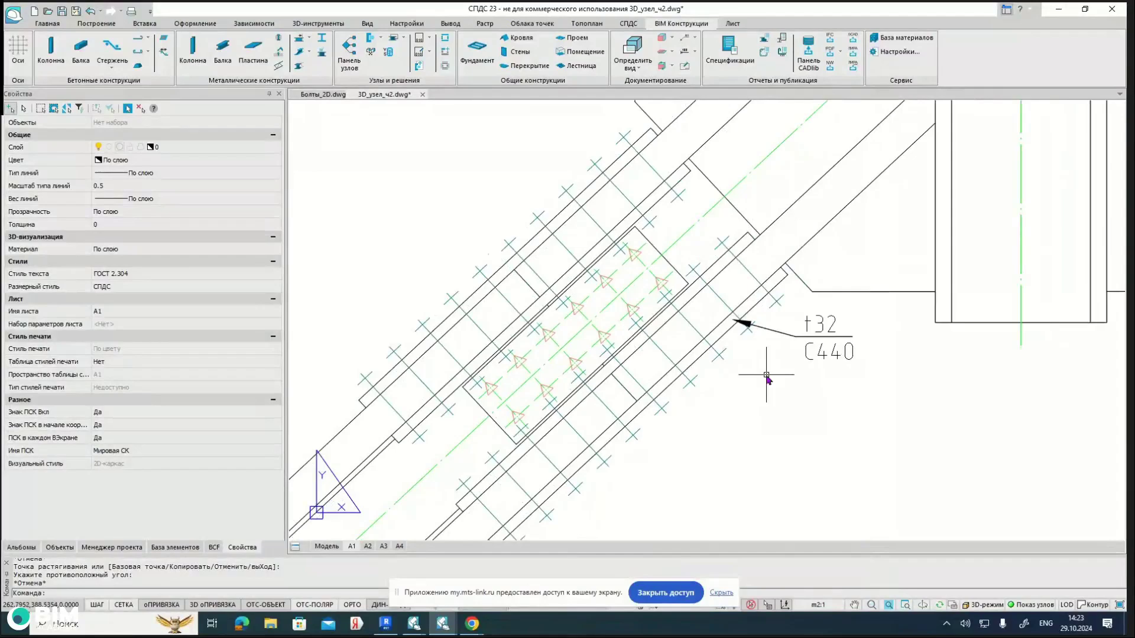
click(682, 45)
scroll(726, 263, up, 5)
click(726, 266)
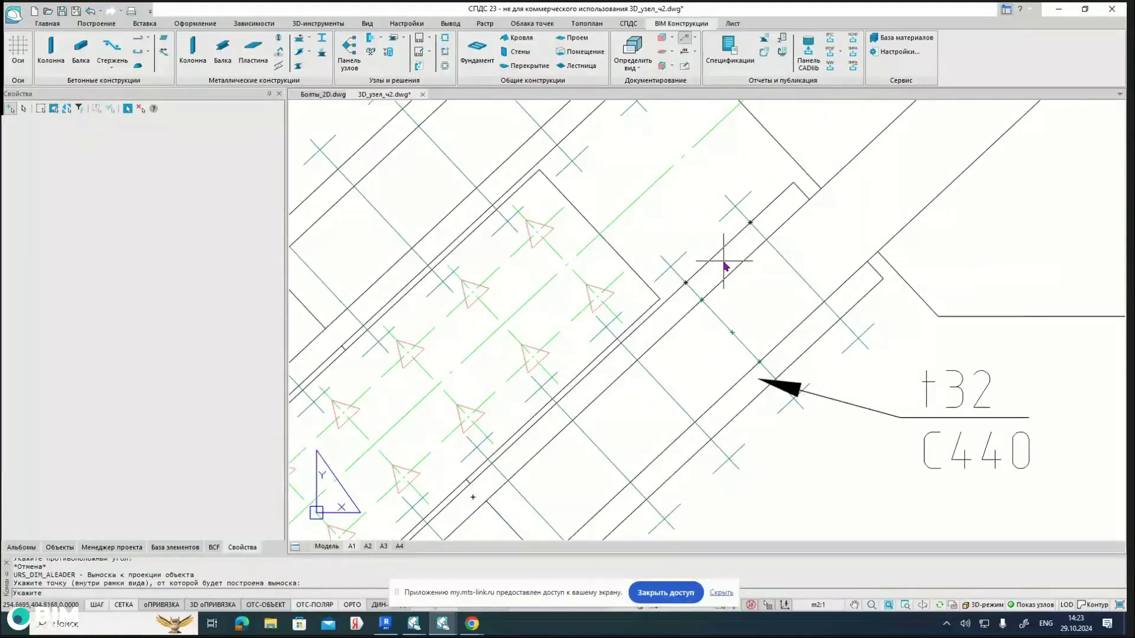
click(759, 289)
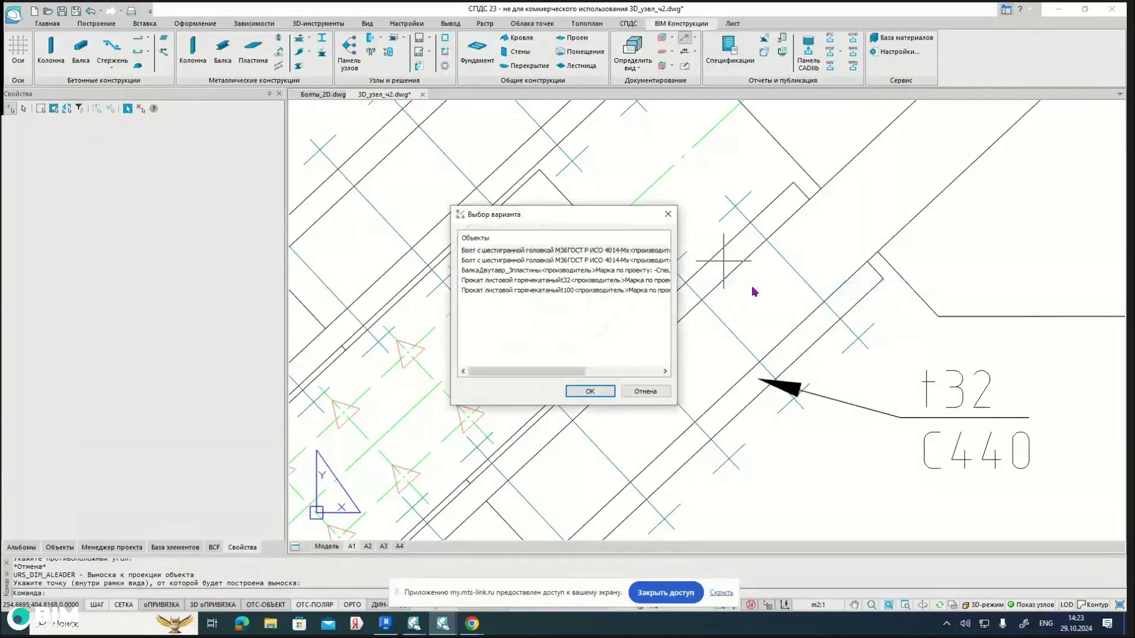
click(531, 281)
click(590, 392)
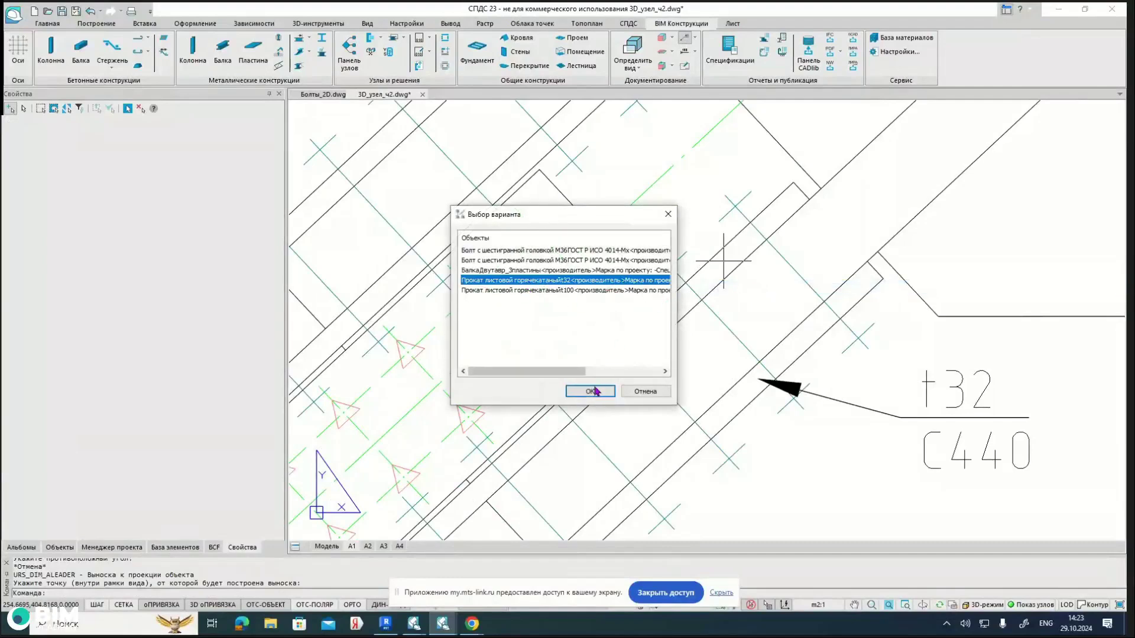
click(659, 448)
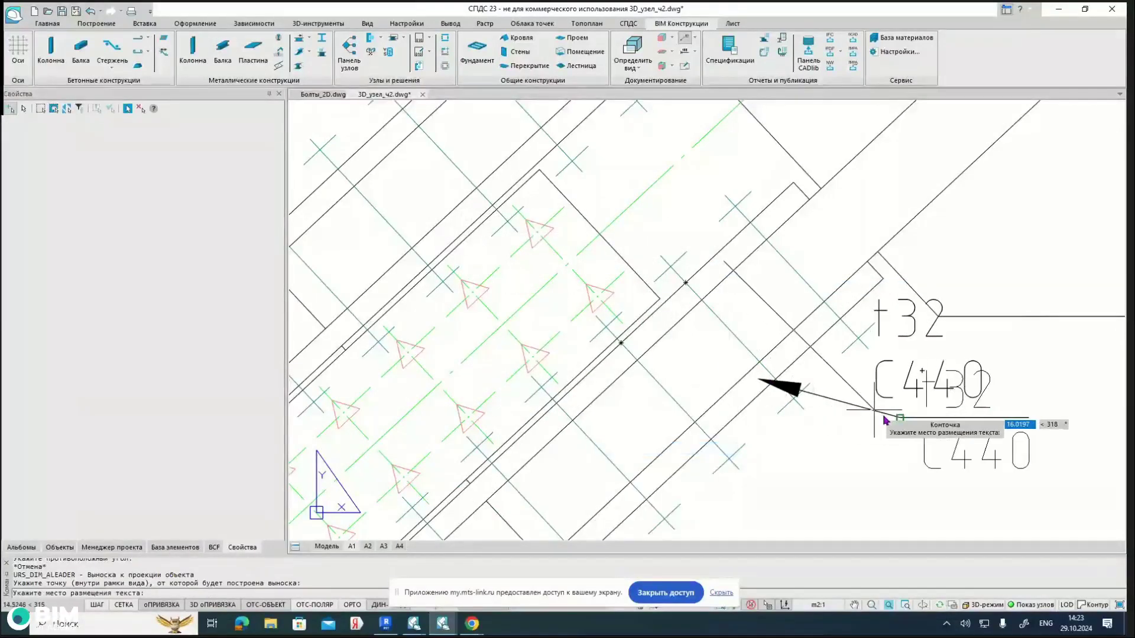
click(899, 418)
middle_drag(865, 449, 761, 385)
key(Escape)
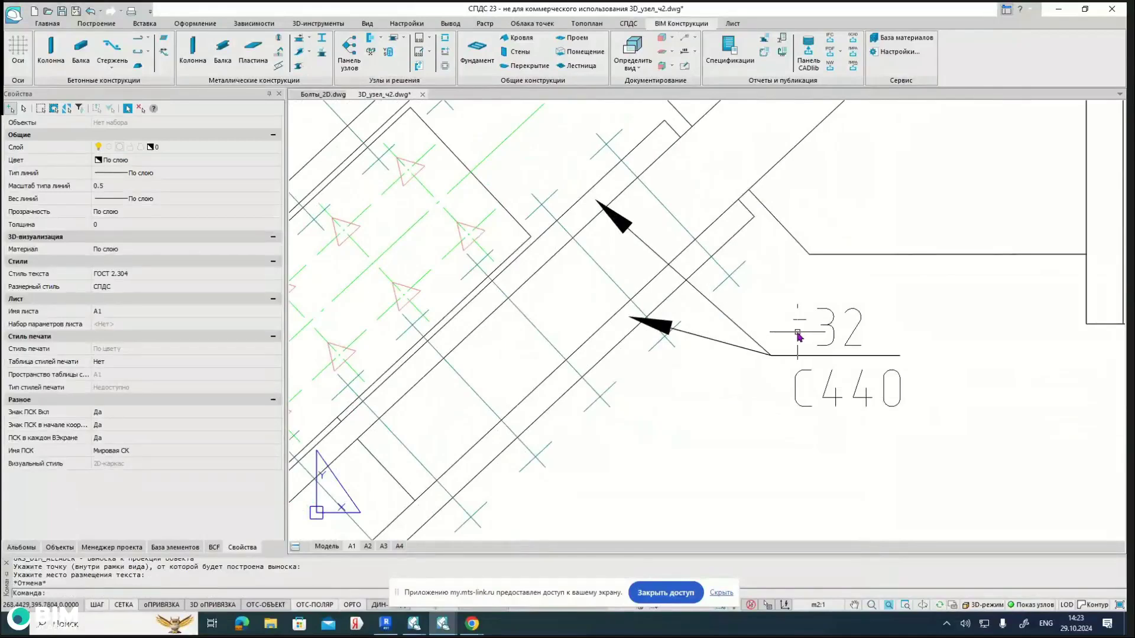
Step: Add a Обозначение+Марка стали projection leader from the upper flange's inner cover plate, assigned to the second listed t32 plate, with text outside the splice
scroll(842, 403, down, 3)
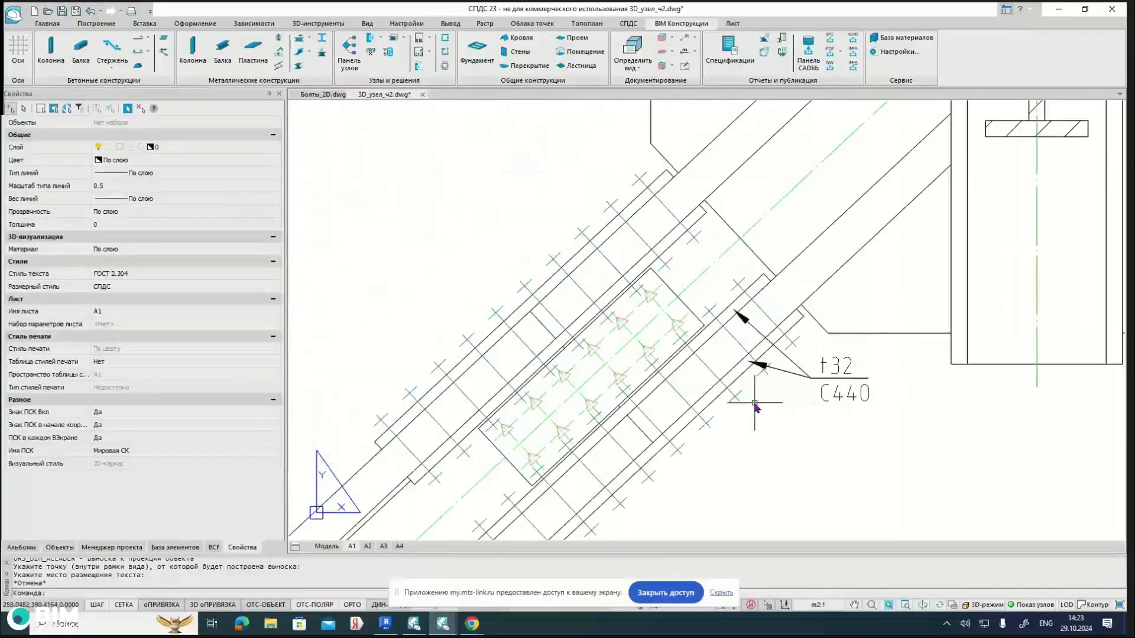
scroll(844, 380, down, 3)
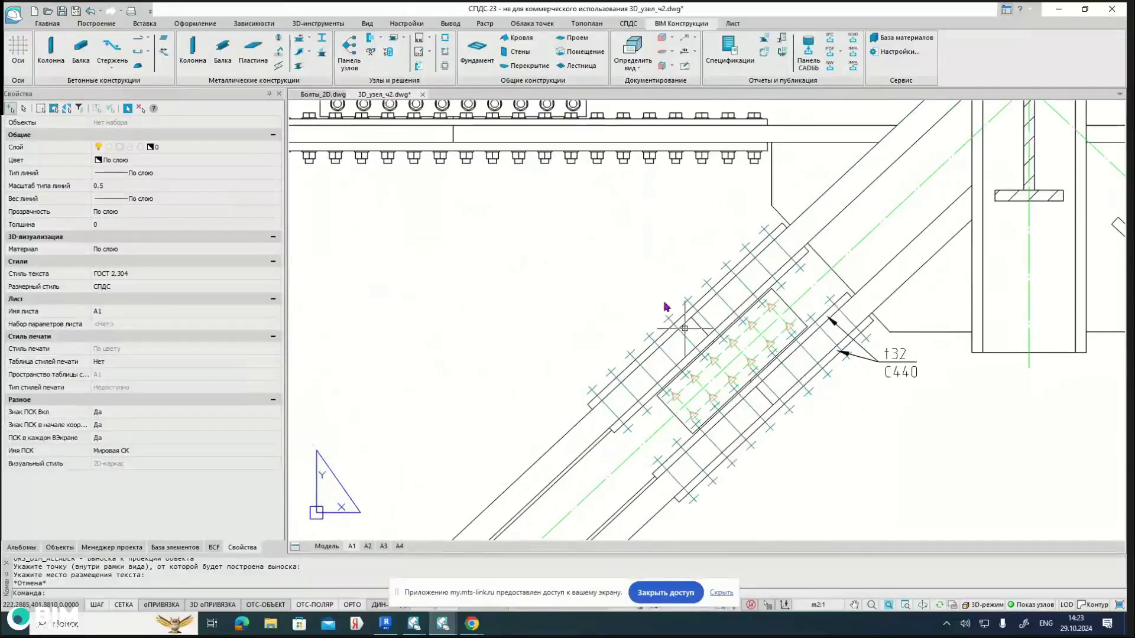
click(685, 40)
scroll(790, 296, up, 2)
scroll(790, 296, up, 2)
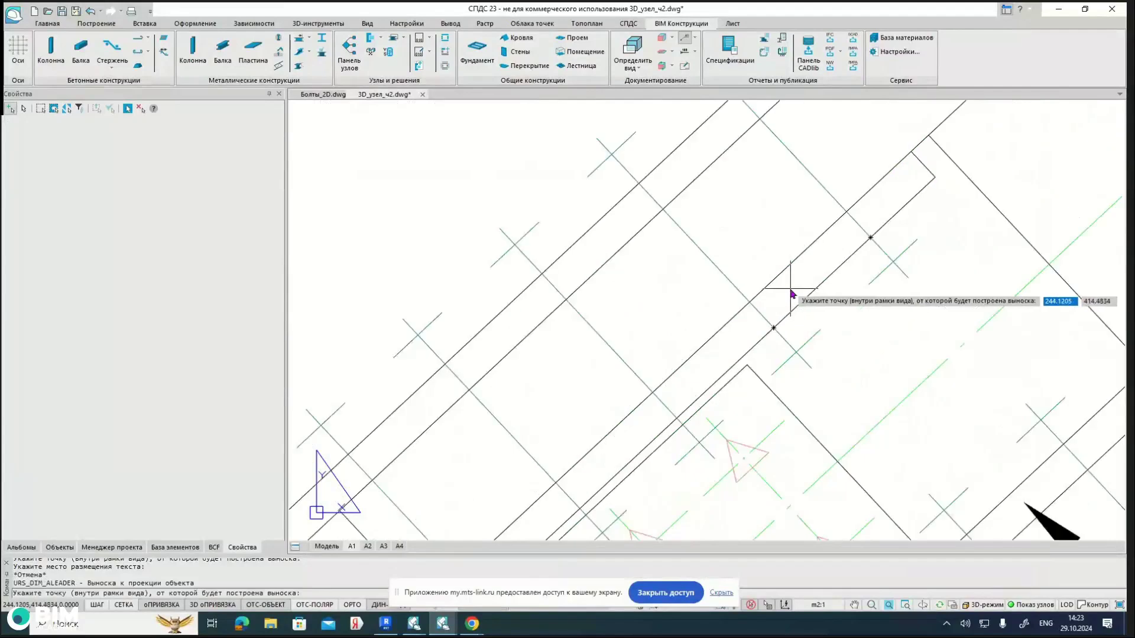
click(791, 290)
click(754, 273)
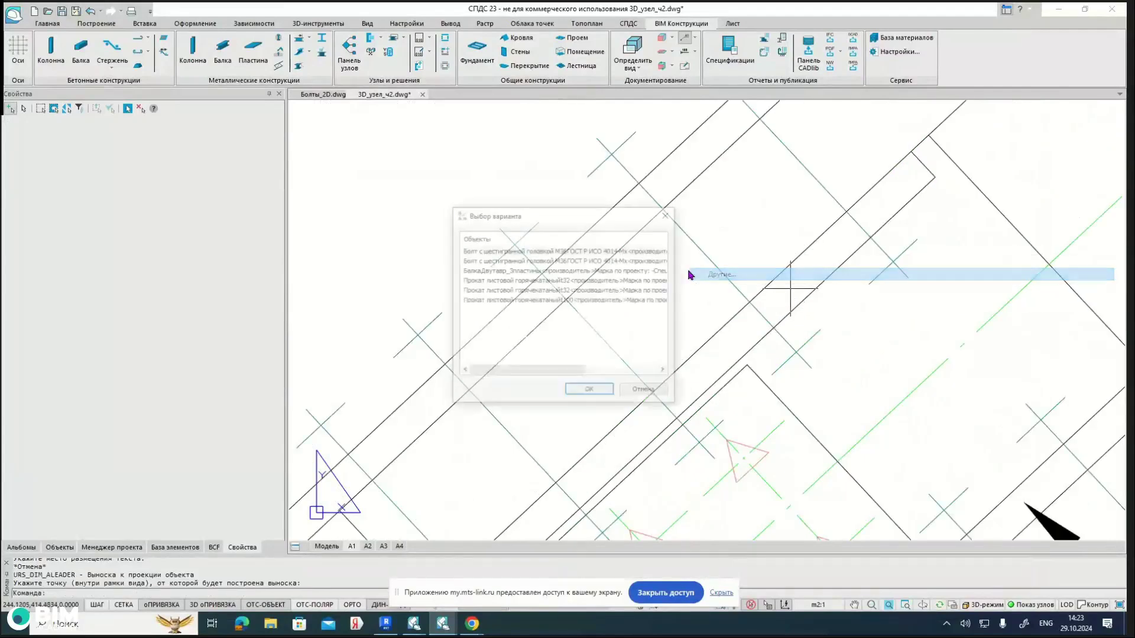
click(503, 282)
click(520, 290)
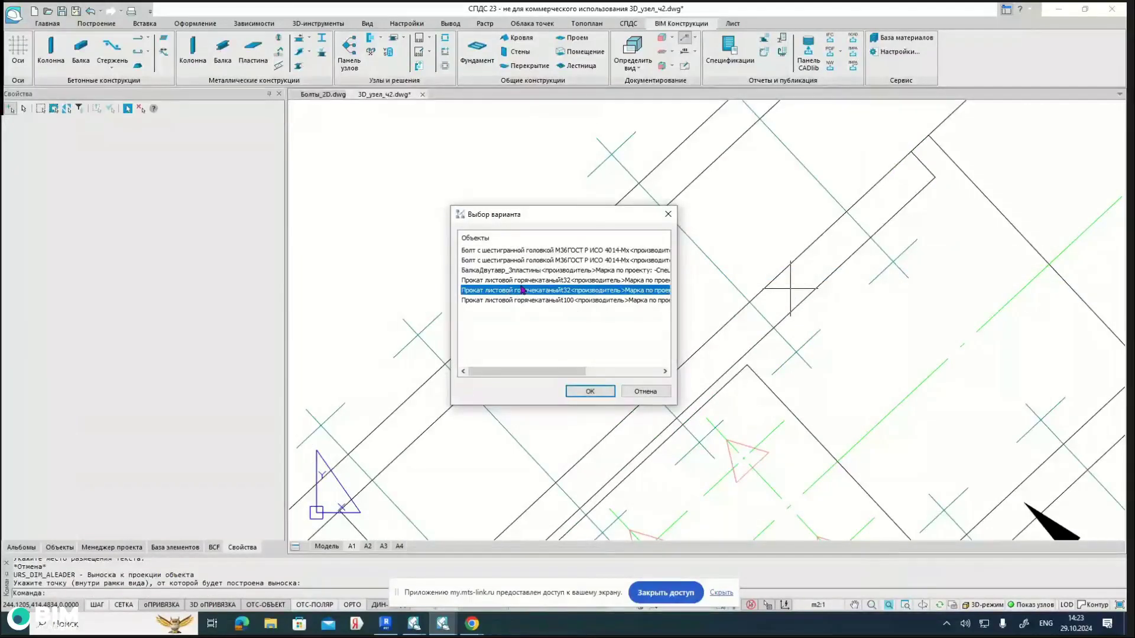
click(582, 391)
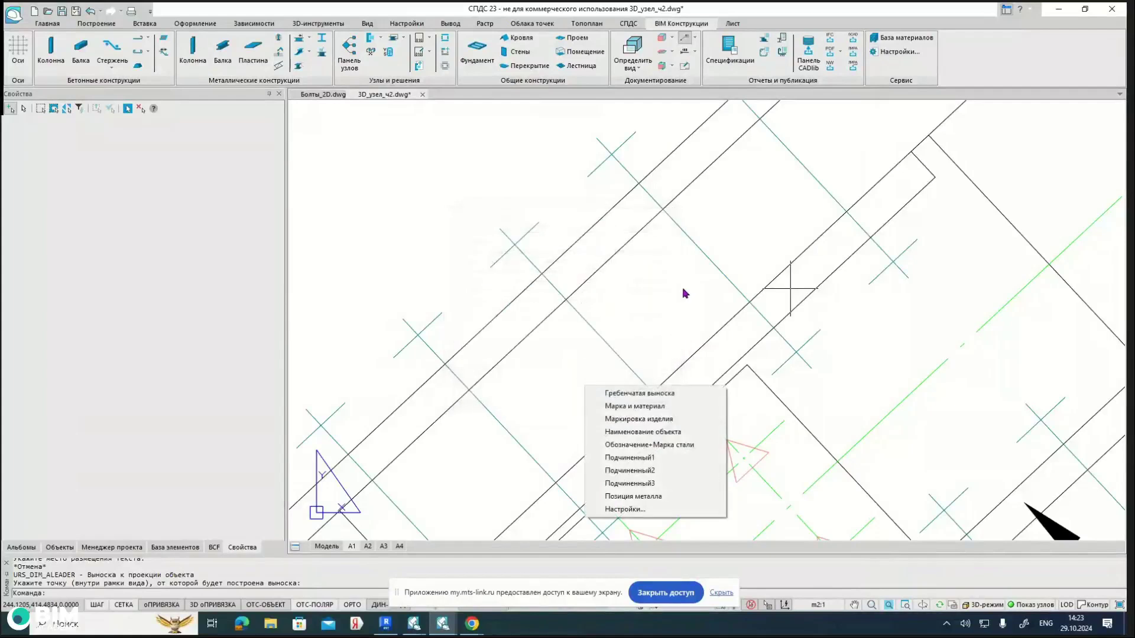
click(647, 445)
middle_drag(538, 183, 709, 269)
click(530, 287)
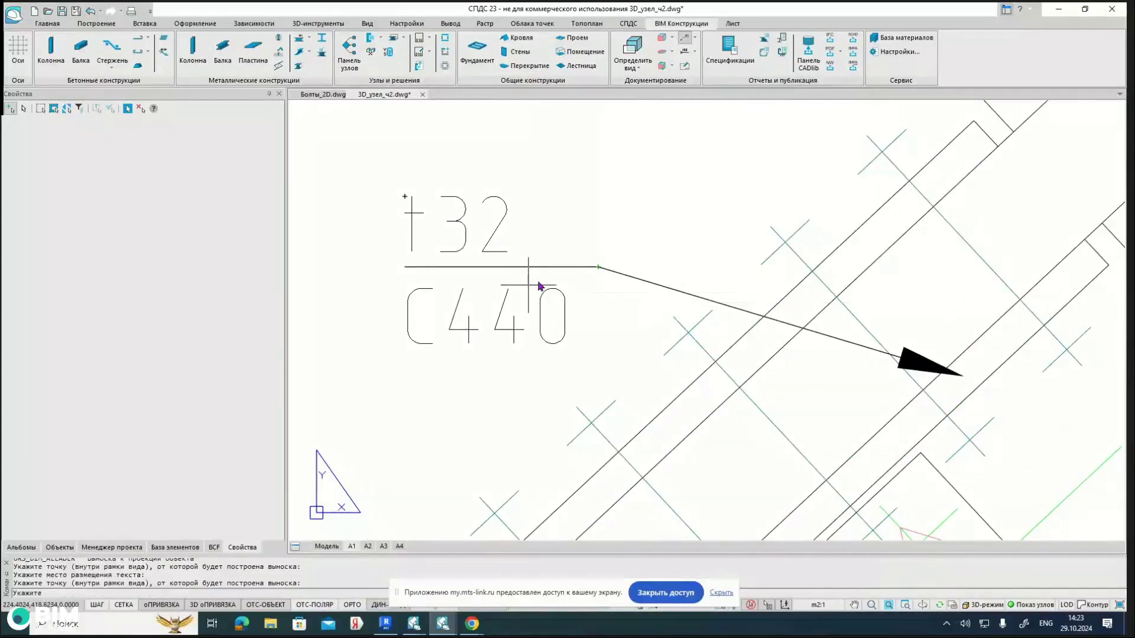
click(666, 262)
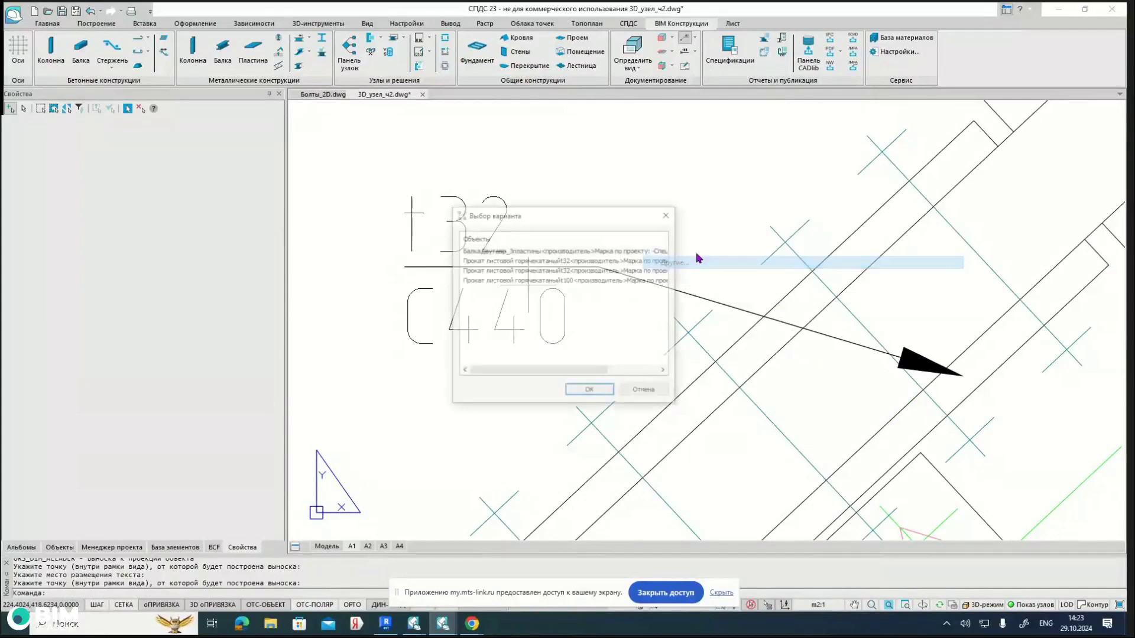
click(562, 272)
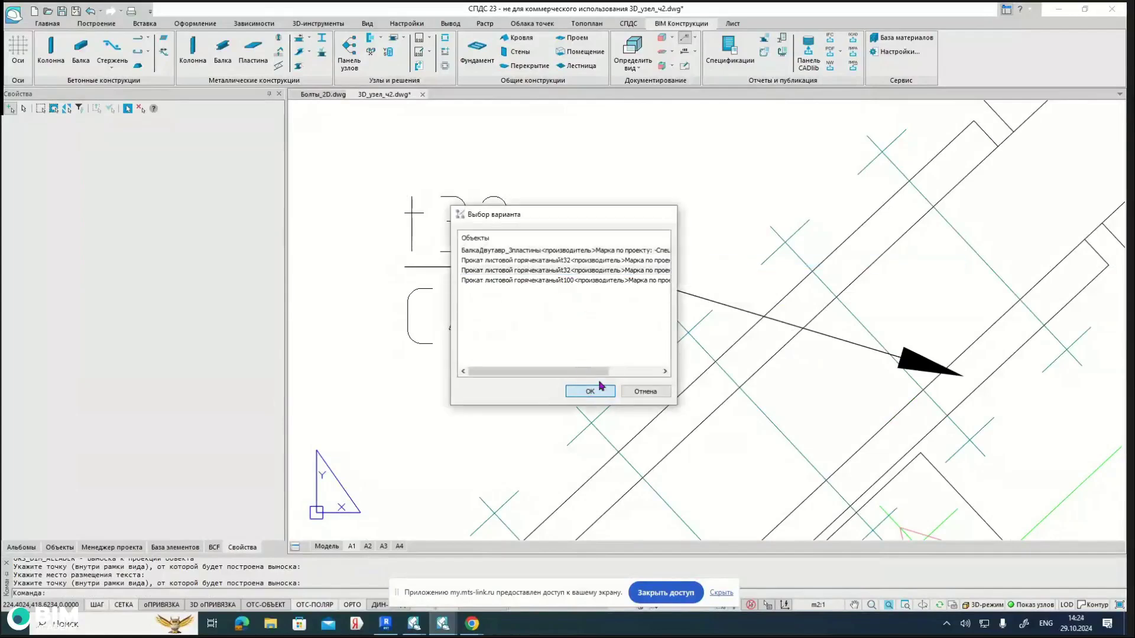
click(590, 391)
click(684, 293)
Step: Add a Обозначение+Марка стали projection leader from the upper flange's outer cover plate, assigned to the second t32 plate, with text over the inner plate's label
scroll(684, 293, down, 4)
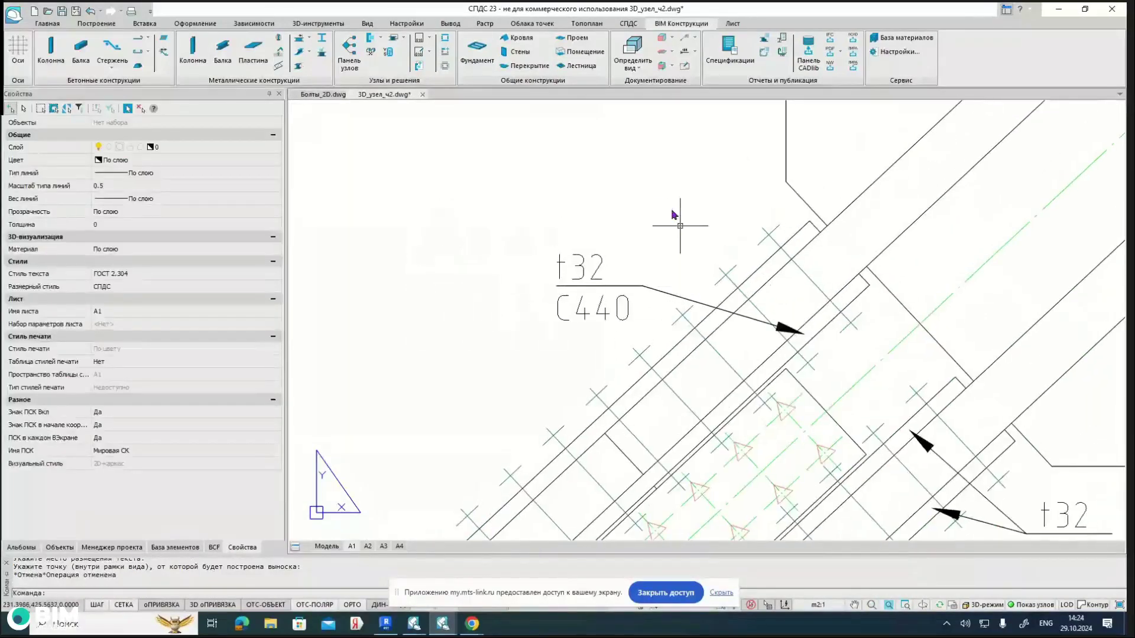
click(685, 53)
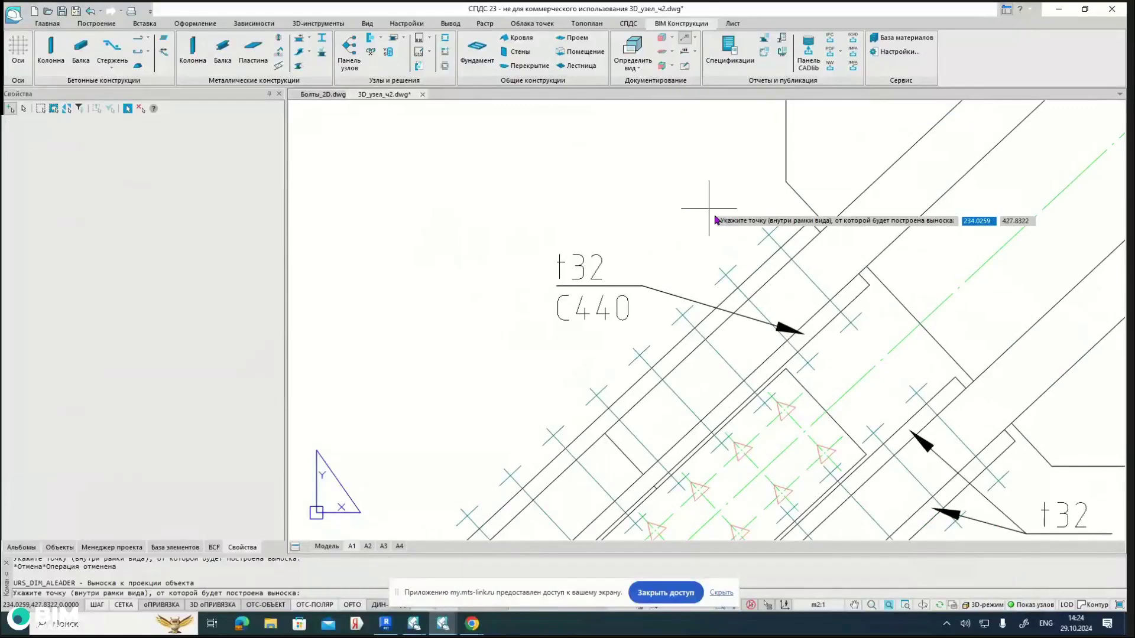
scroll(763, 289, up, 3)
click(742, 267)
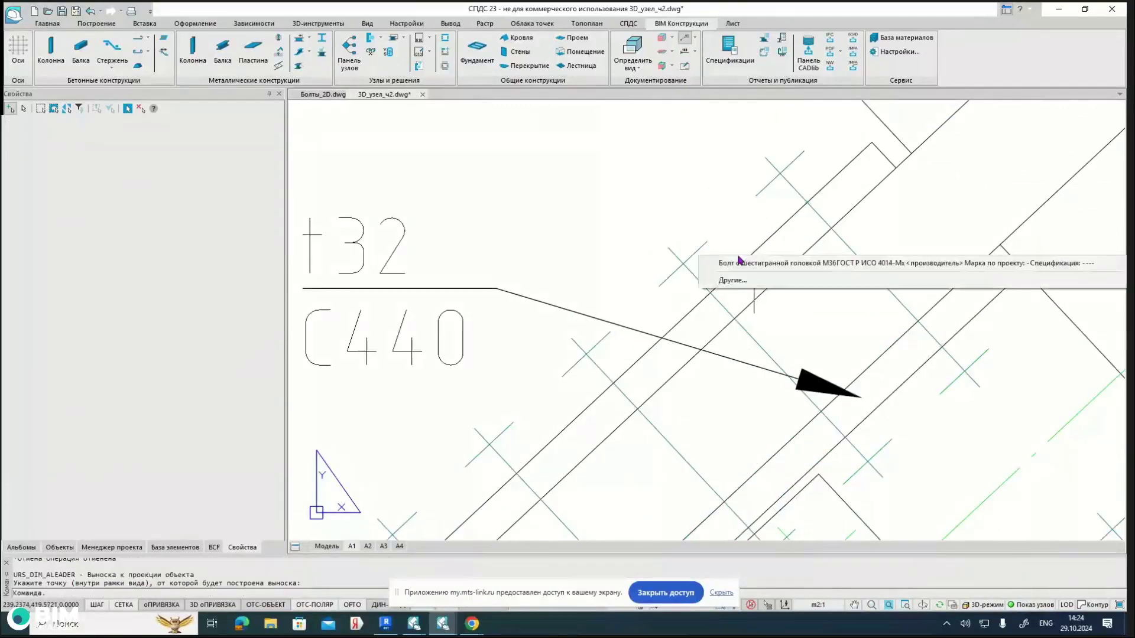
click(733, 284)
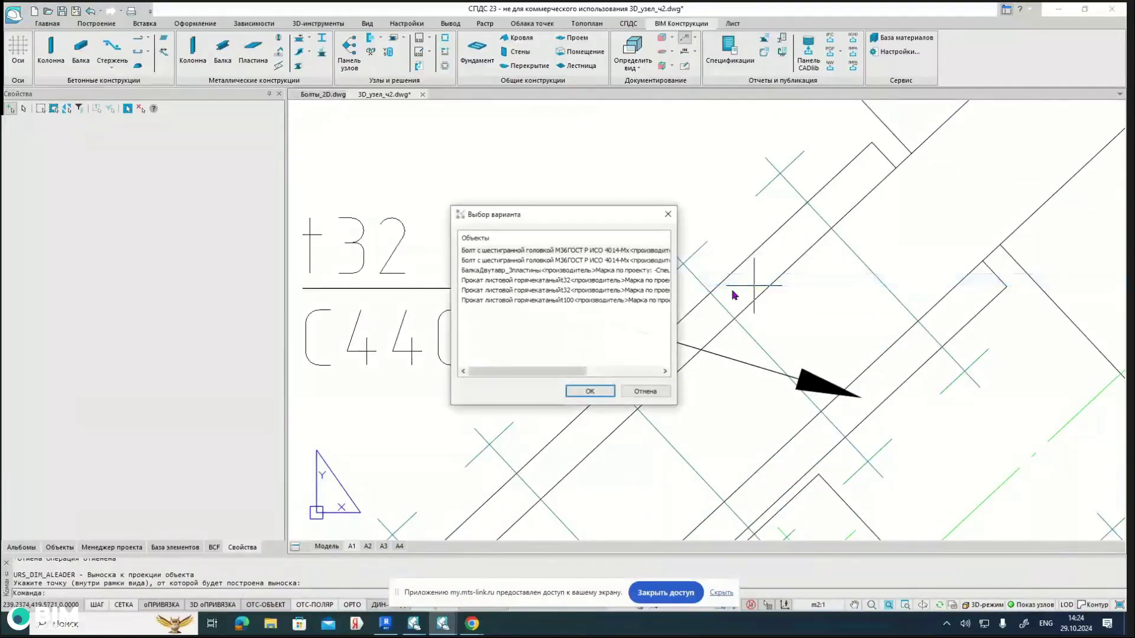
click(557, 290)
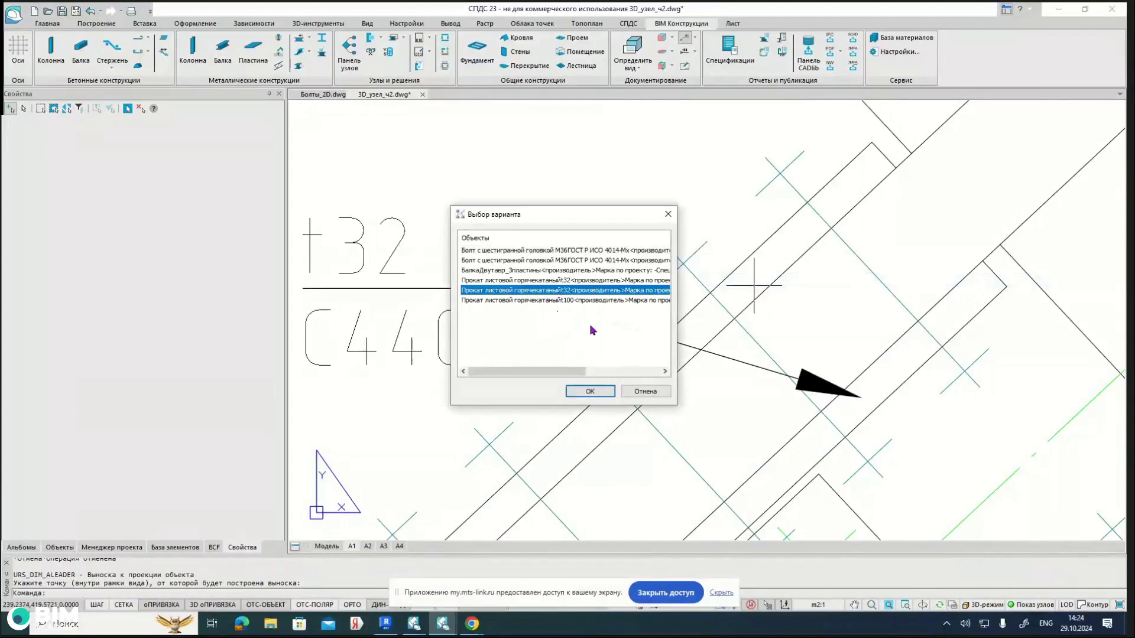
click(589, 392)
click(625, 447)
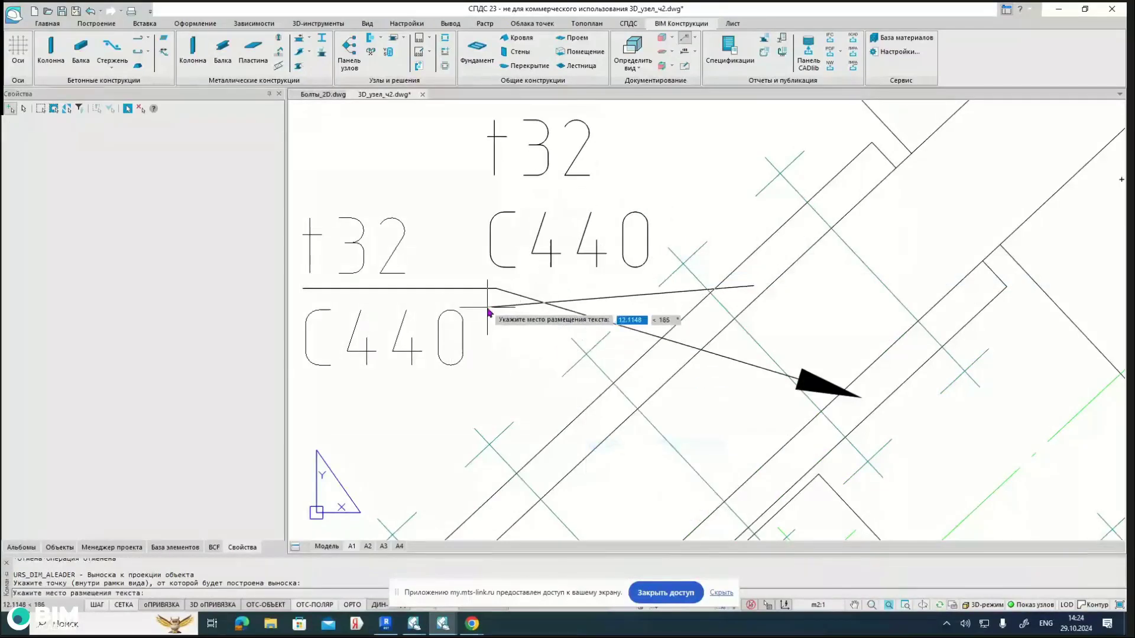
click(463, 288)
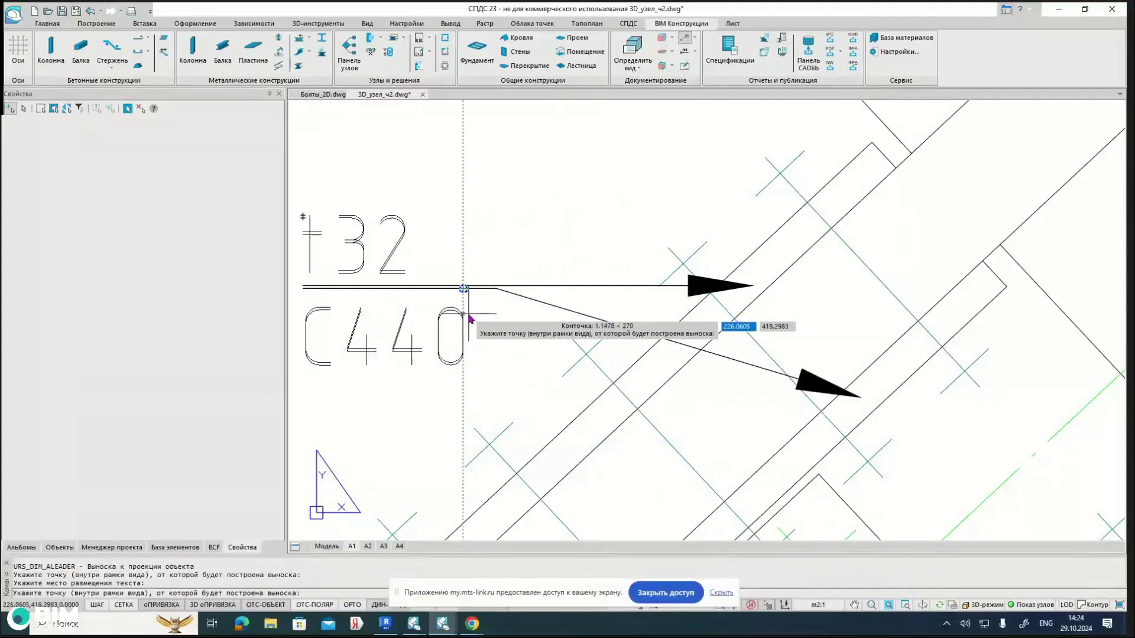
Step: Move the upper outer cover plate leader's landing point onto the inner plate leader's landing point so both share one label
click(464, 303)
click(521, 287)
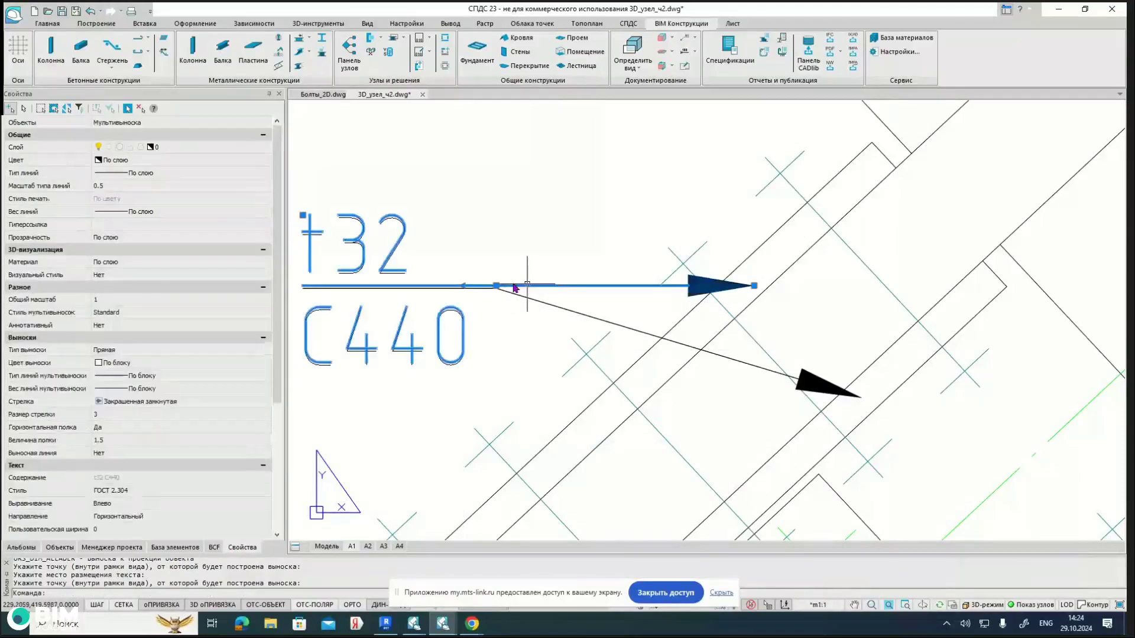
scroll(520, 288, up, 5)
click(567, 294)
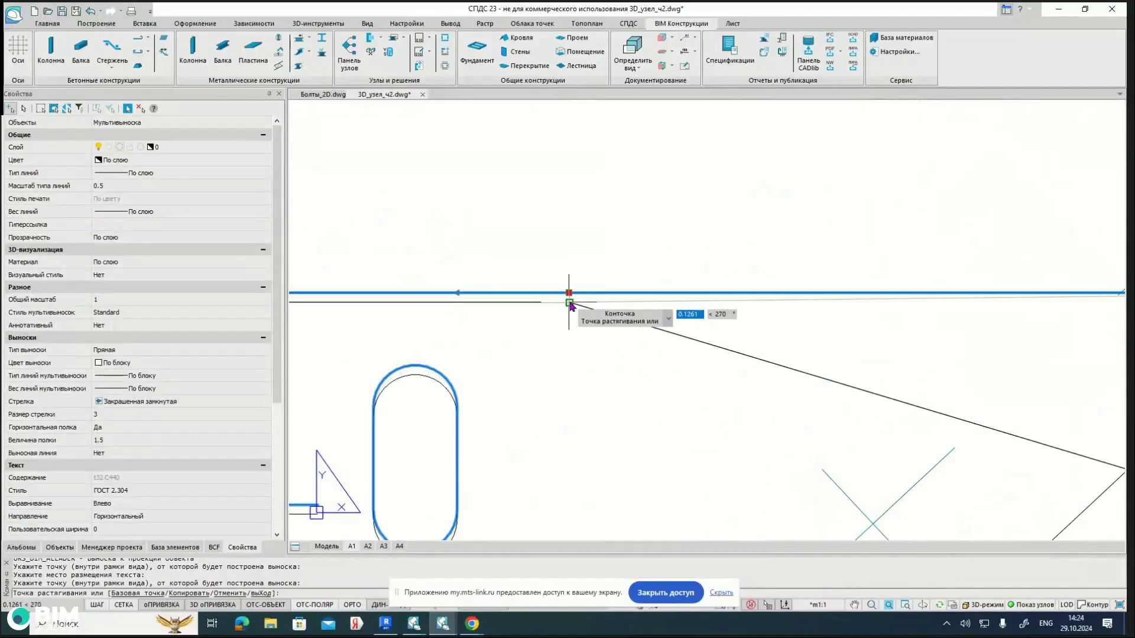
scroll(616, 313, up, 5)
key(Escape)
scroll(514, 296, down, 5)
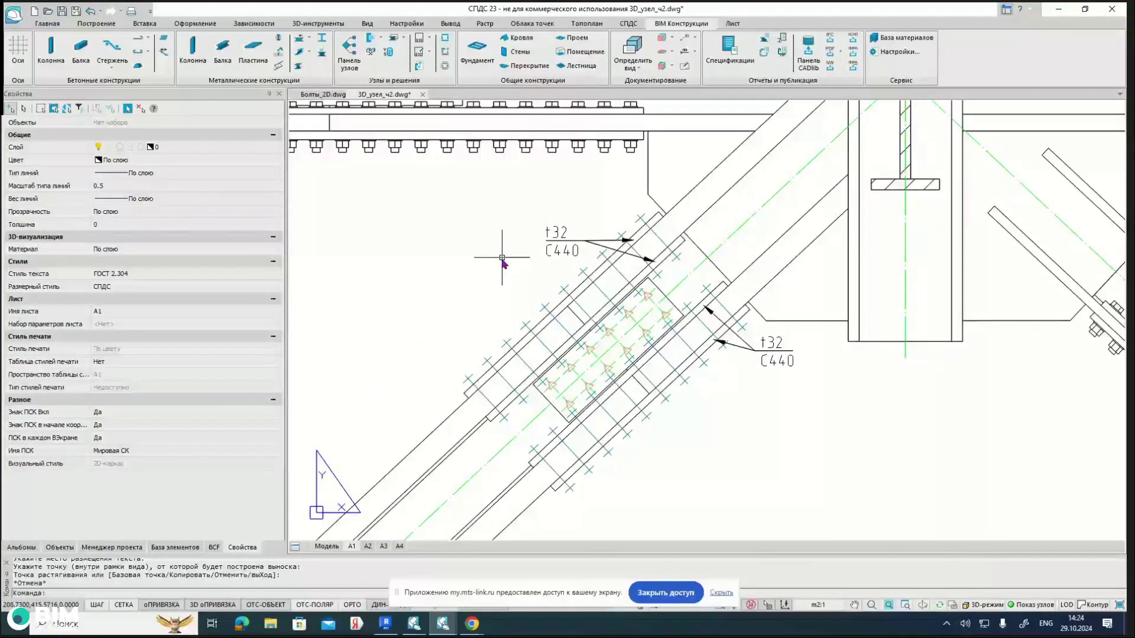
Step: Add a projection leader from the gusset plate above the left brace, assigned to the t100 plate with Обозначение+Марка стали, placing its text above the upper t32 label
mouse_move(516, 251)
middle_down()
mouse_move(493, 272)
mouse_move(546, 245)
middle_up()
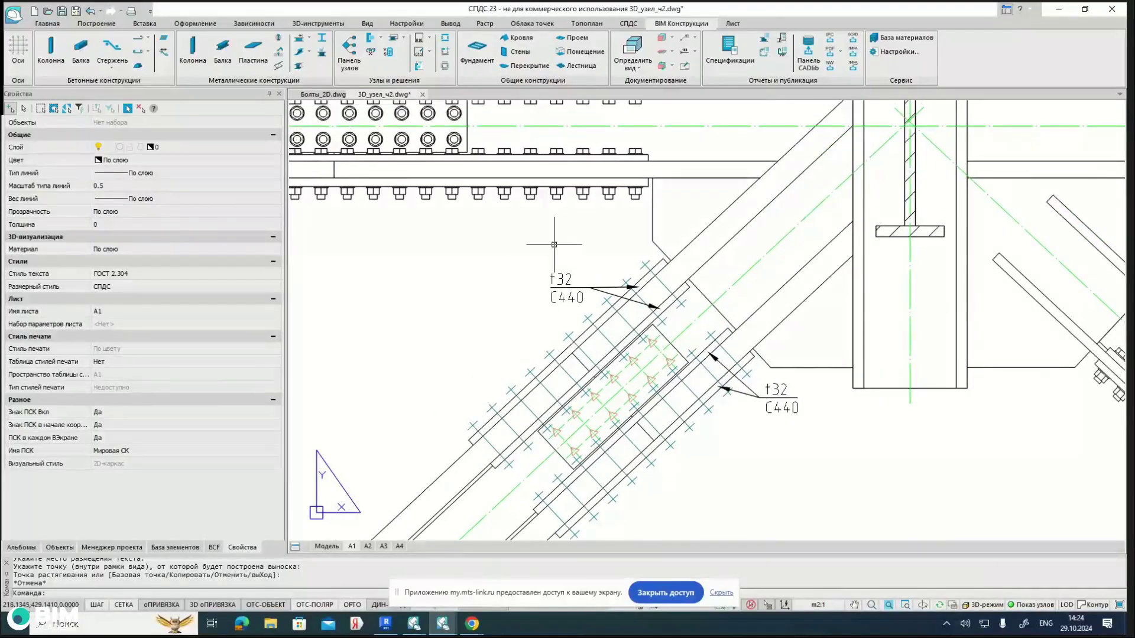
click(698, 42)
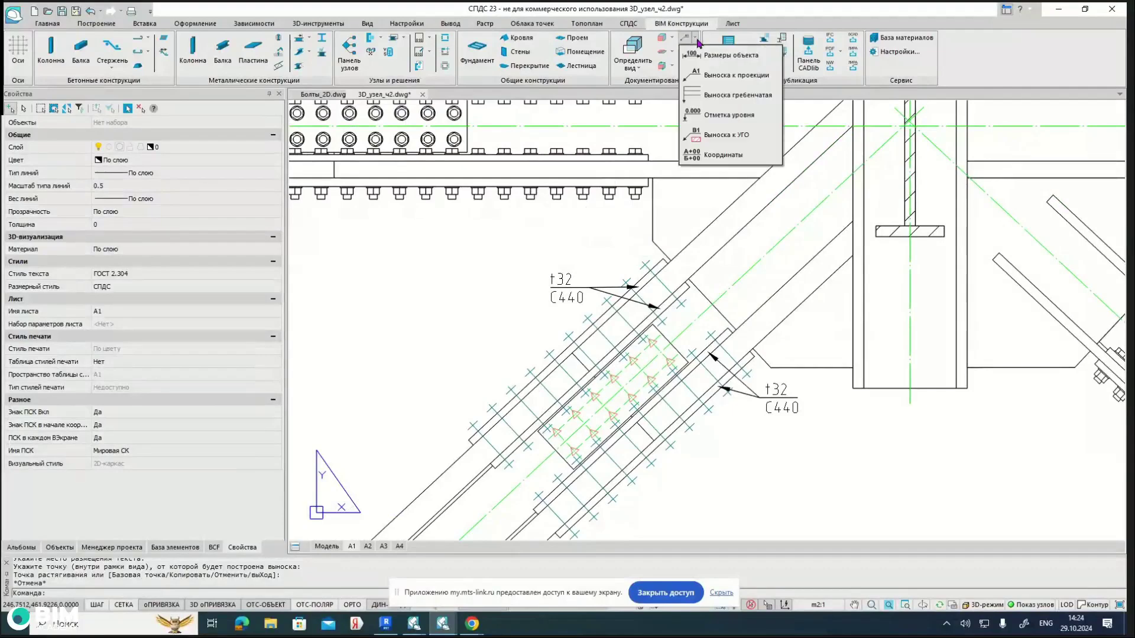
click(696, 76)
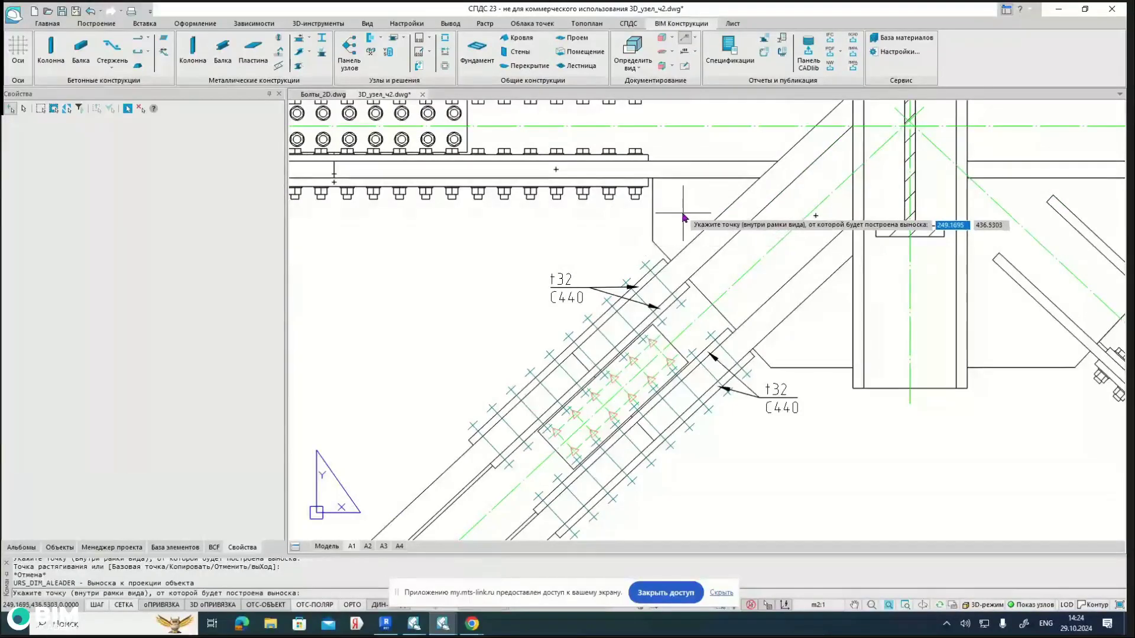
scroll(676, 213, up, 2)
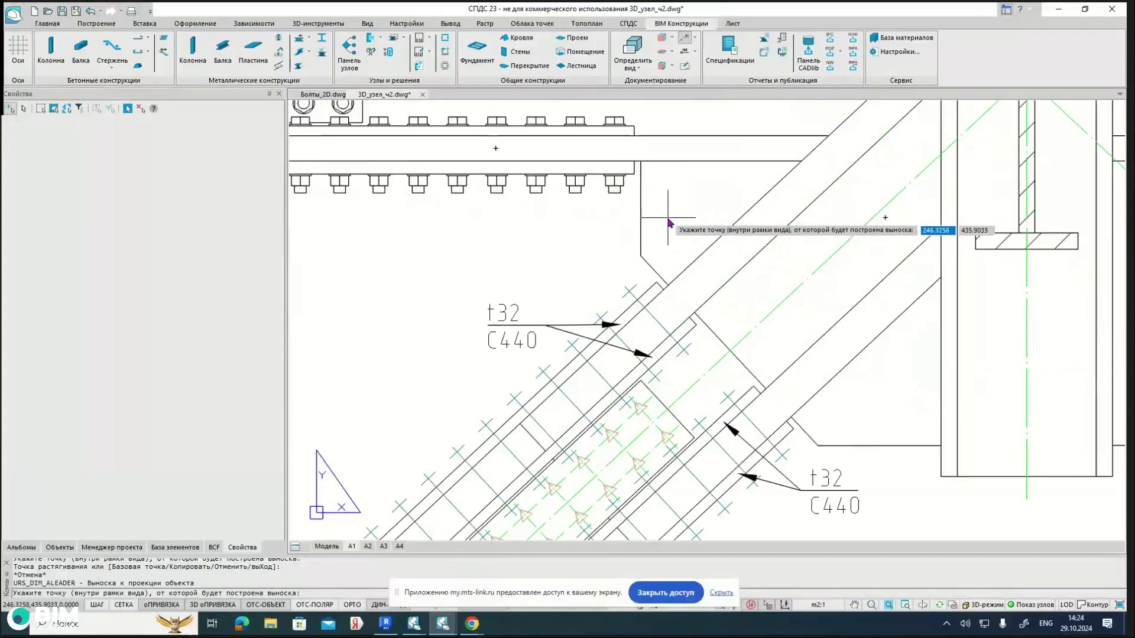
click(668, 222)
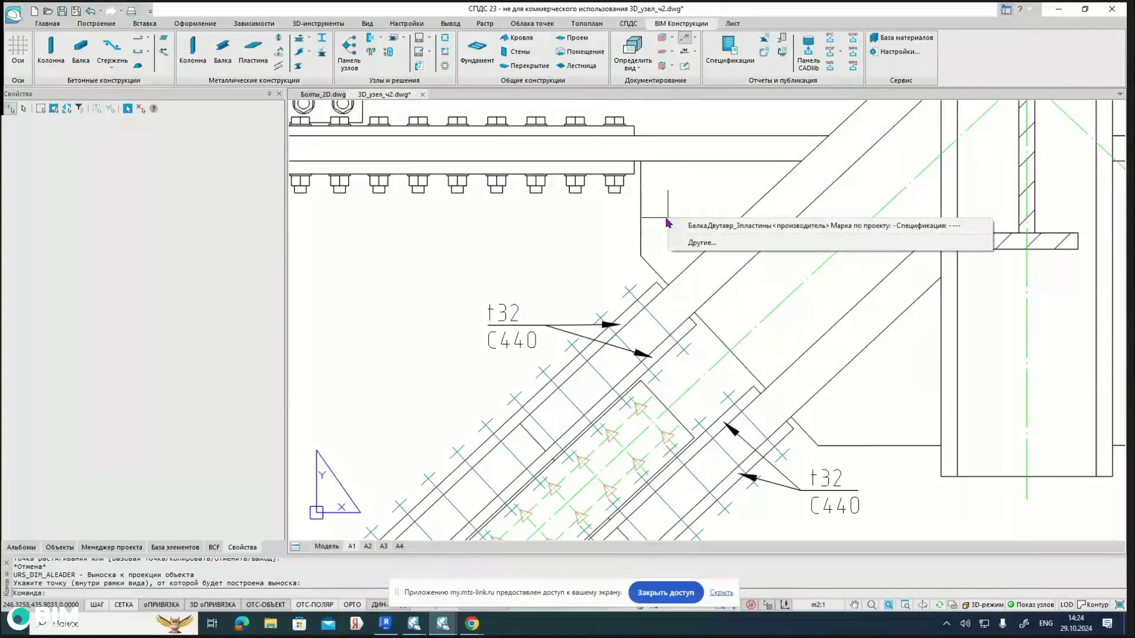
click(693, 245)
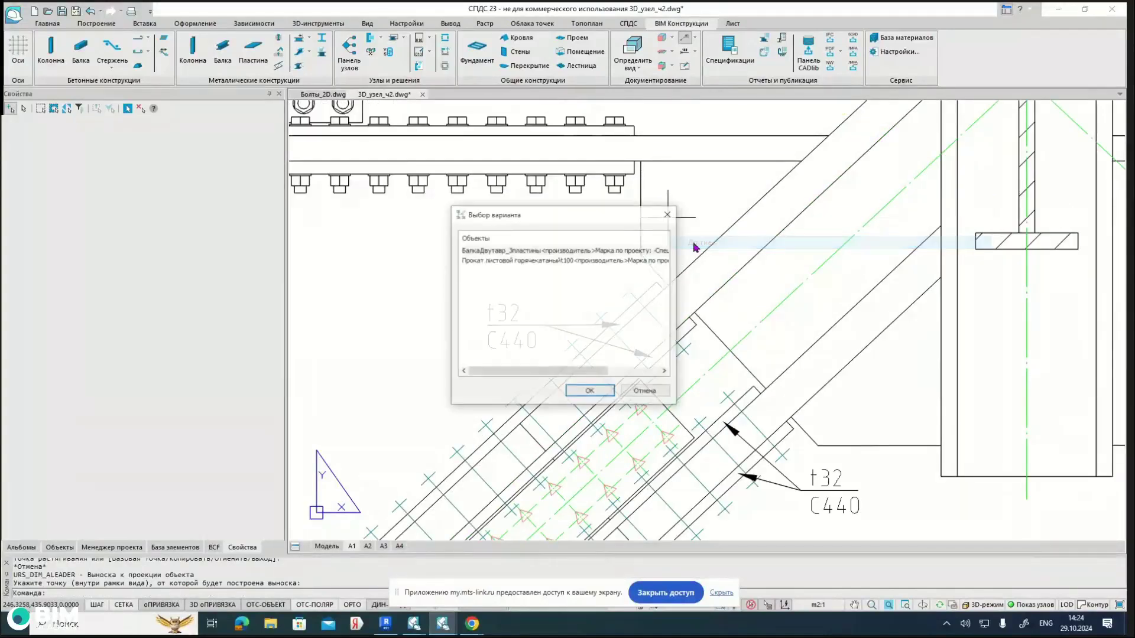
click(483, 260)
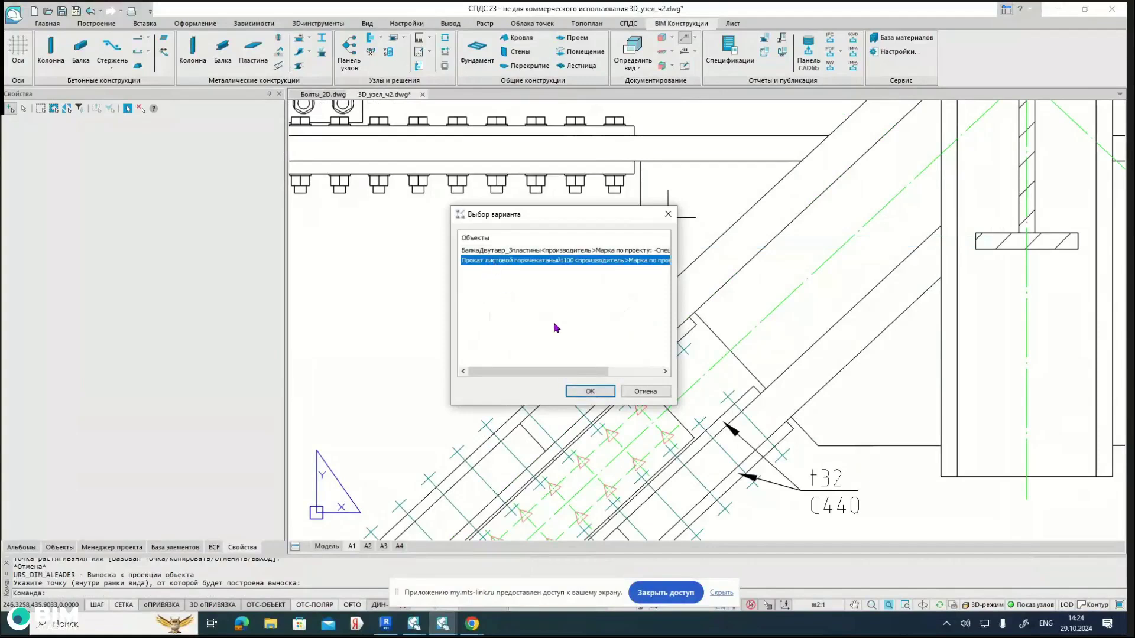
click(590, 392)
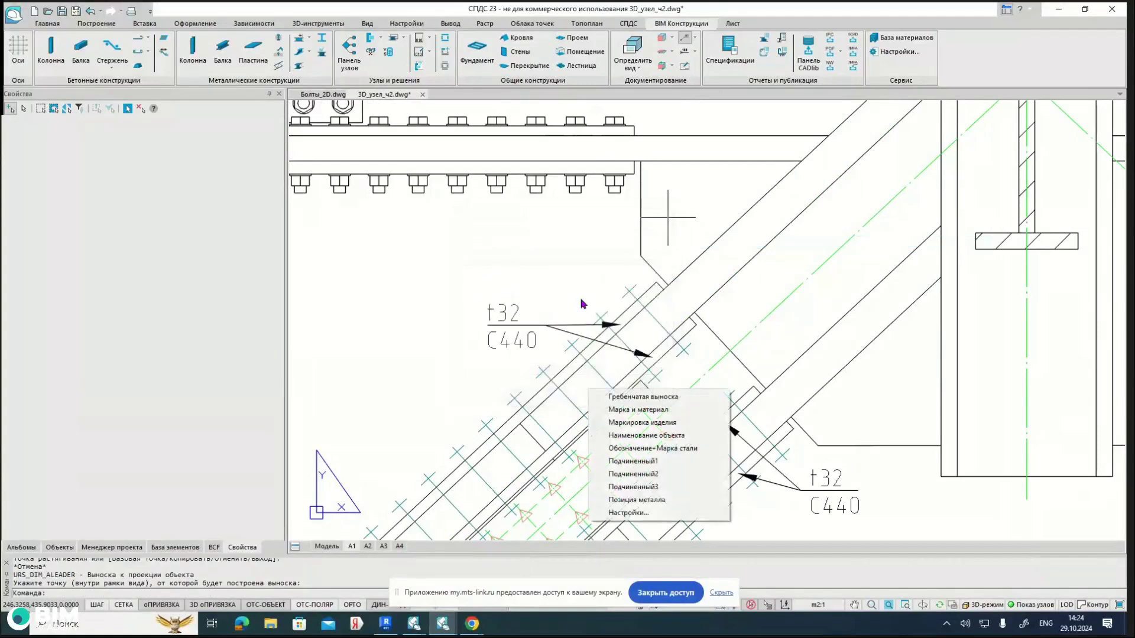
click(650, 447)
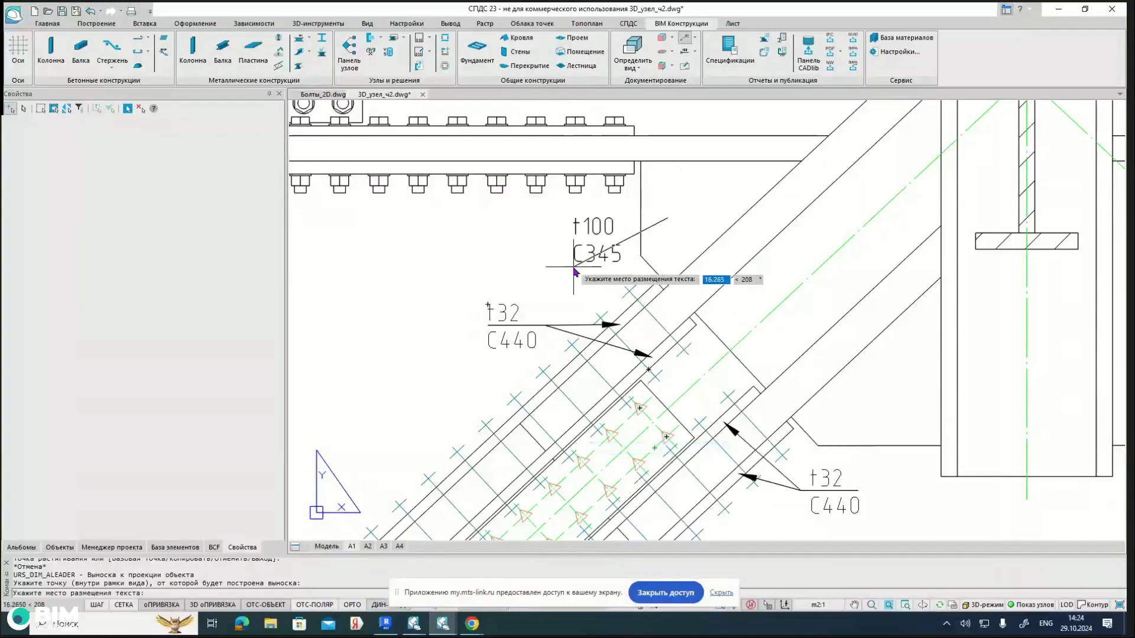
click(549, 270)
right_click(549, 271)
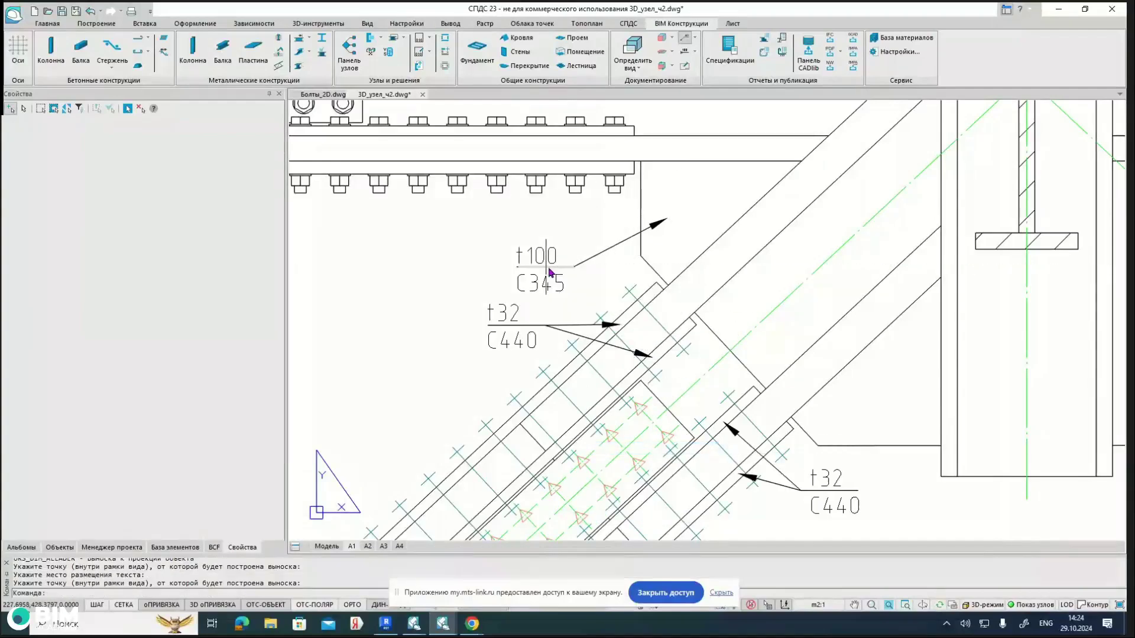
Step: Change the arrowhead of the gusset plate's t100 C345 leader to Точка
scroll(631, 237, down, 4)
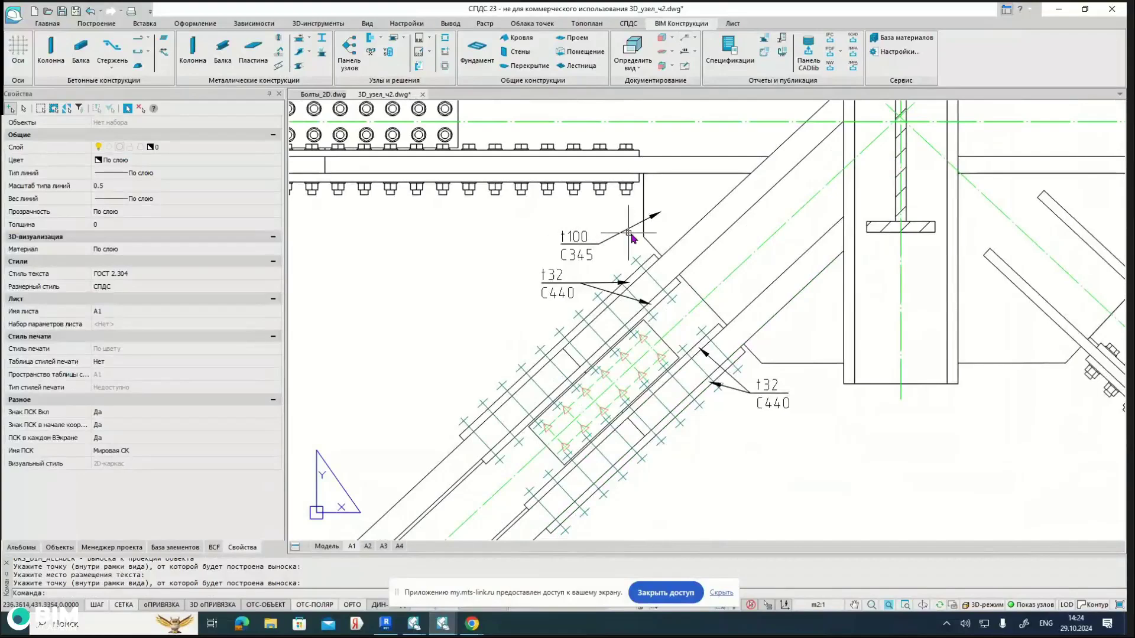
scroll(631, 234, up, 2)
click(639, 241)
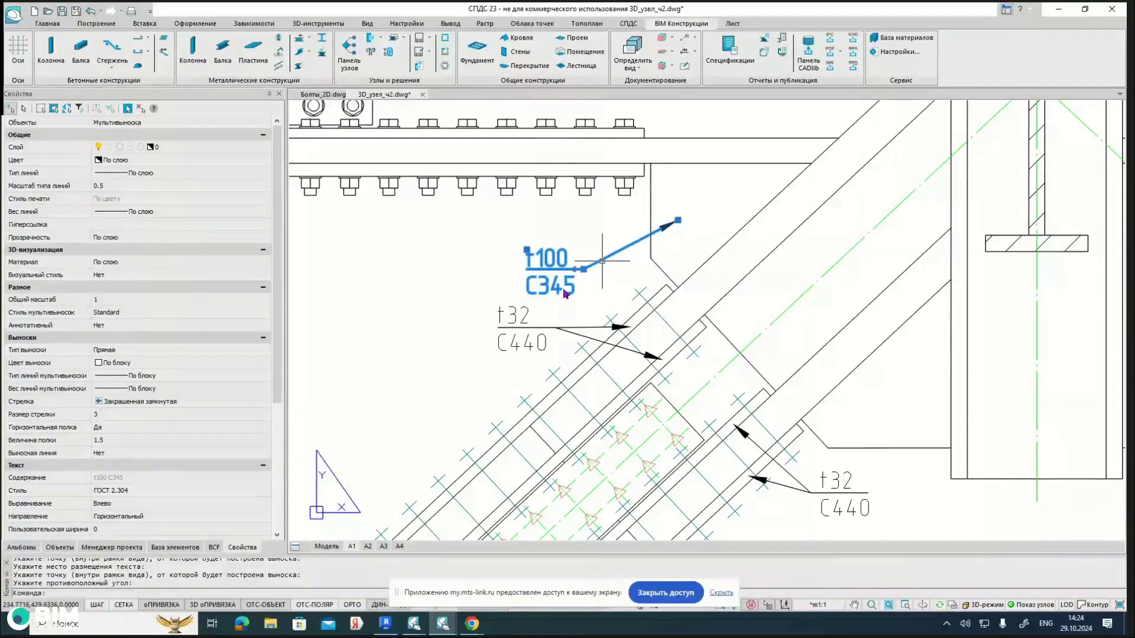
middle_drag(440, 313, 443, 293)
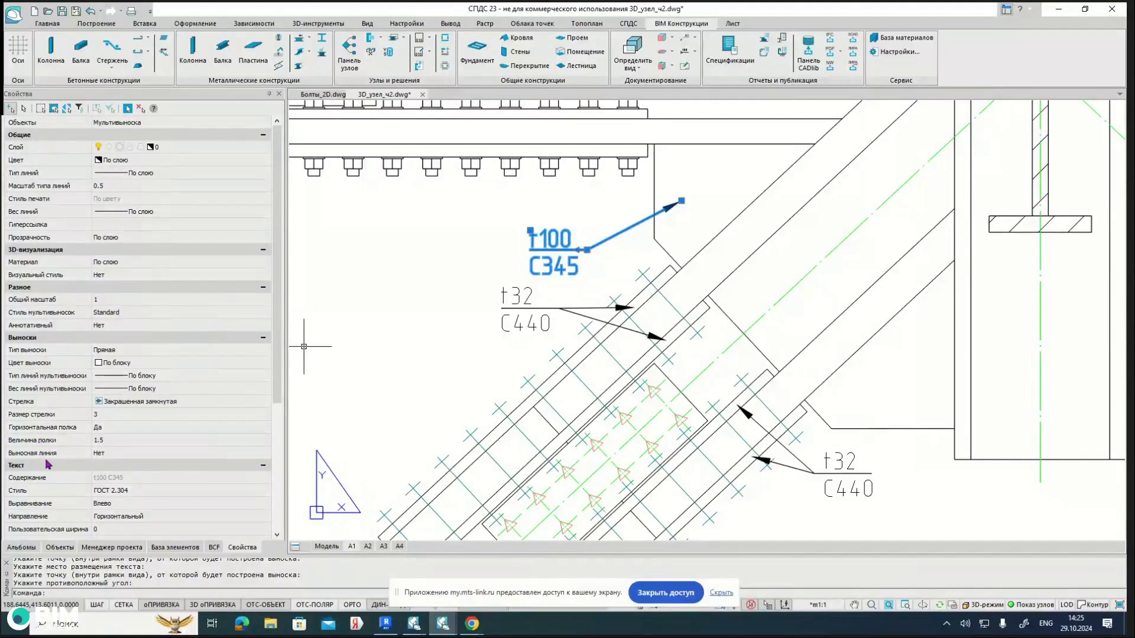
click(225, 402)
click(265, 402)
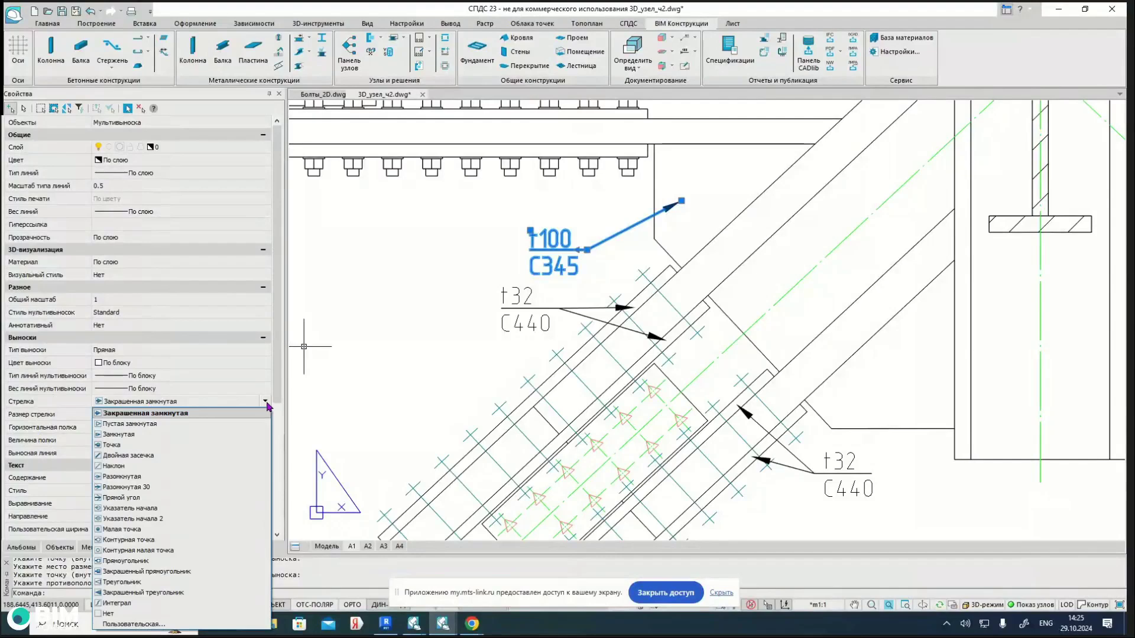
click(177, 446)
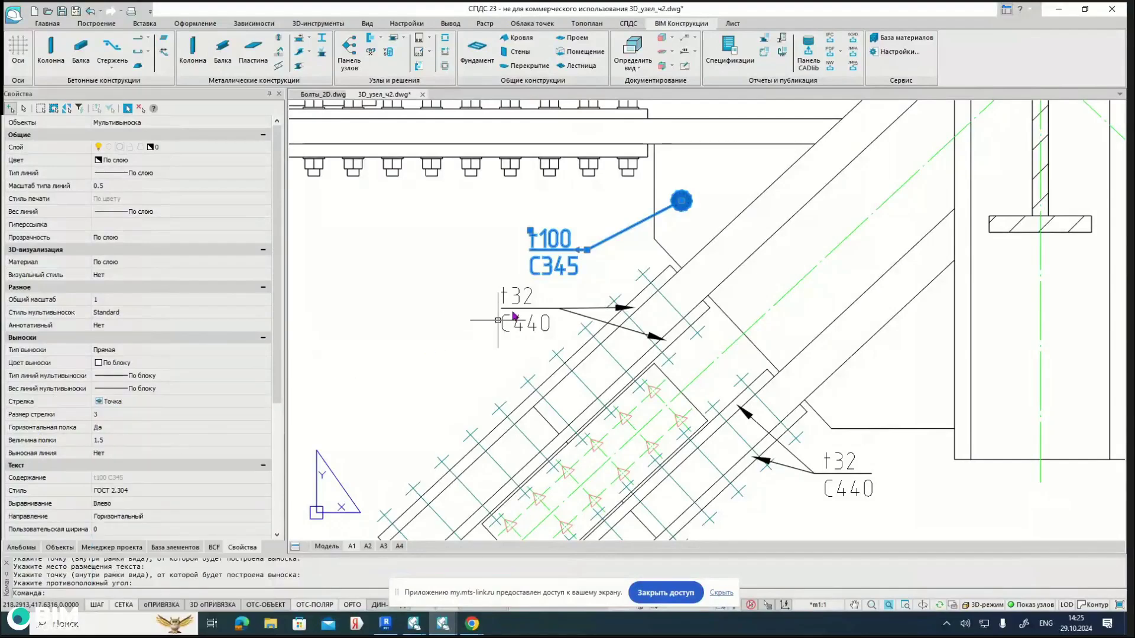
scroll(680, 203, up, 3)
scroll(680, 202, down, 3)
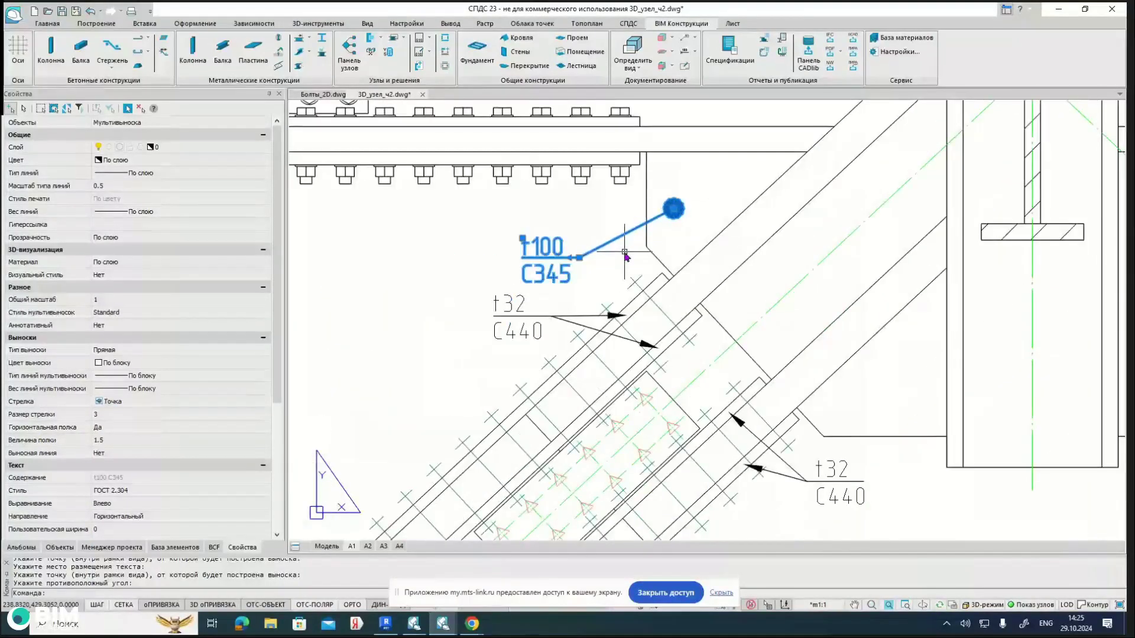
Step: Set the arrow size of the t100 C345 leader to 1 and deselect it
click(116, 416)
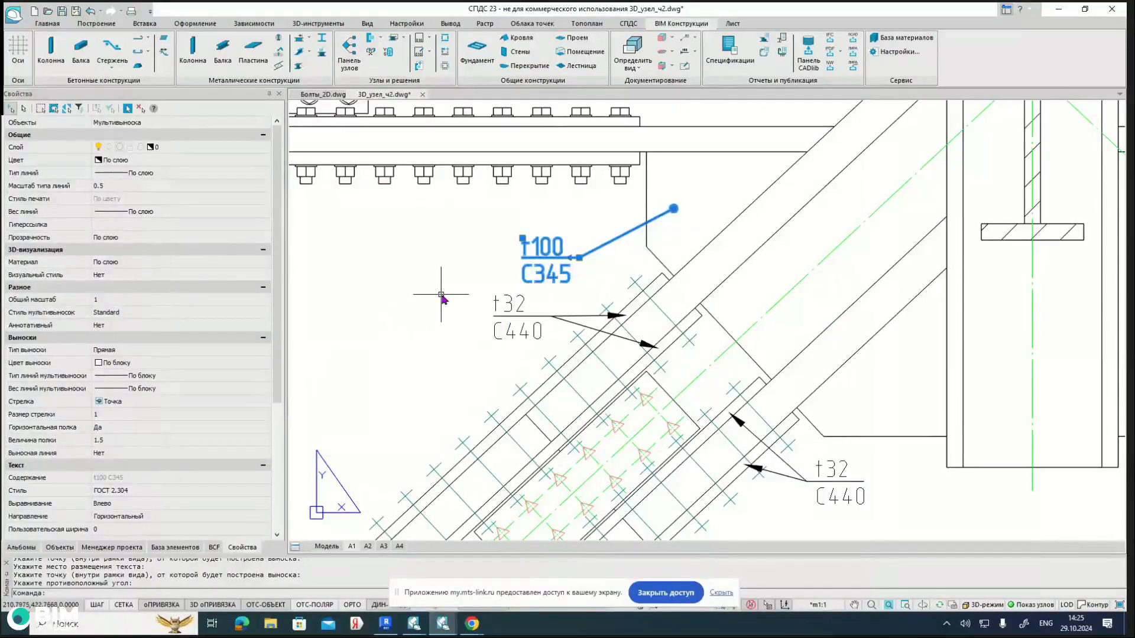
key(Escape)
scroll(449, 295, down, 3)
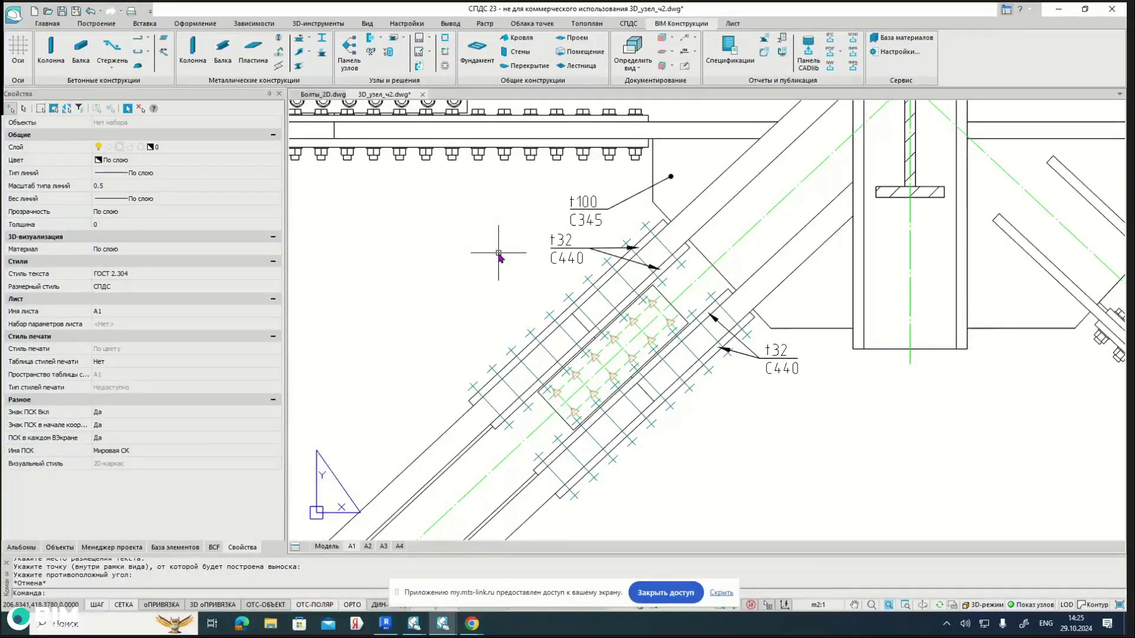
middle_drag(511, 236, 495, 250)
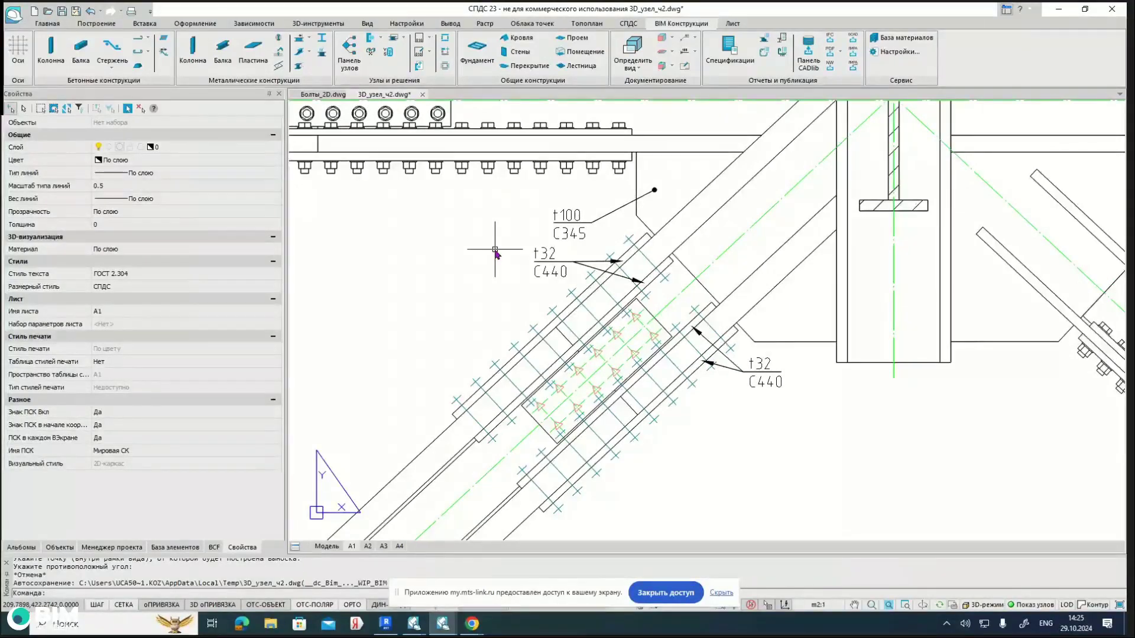
Step: Switch to the 3D model space and examine the left brace beam where it meets the gusset plate
click(327, 546)
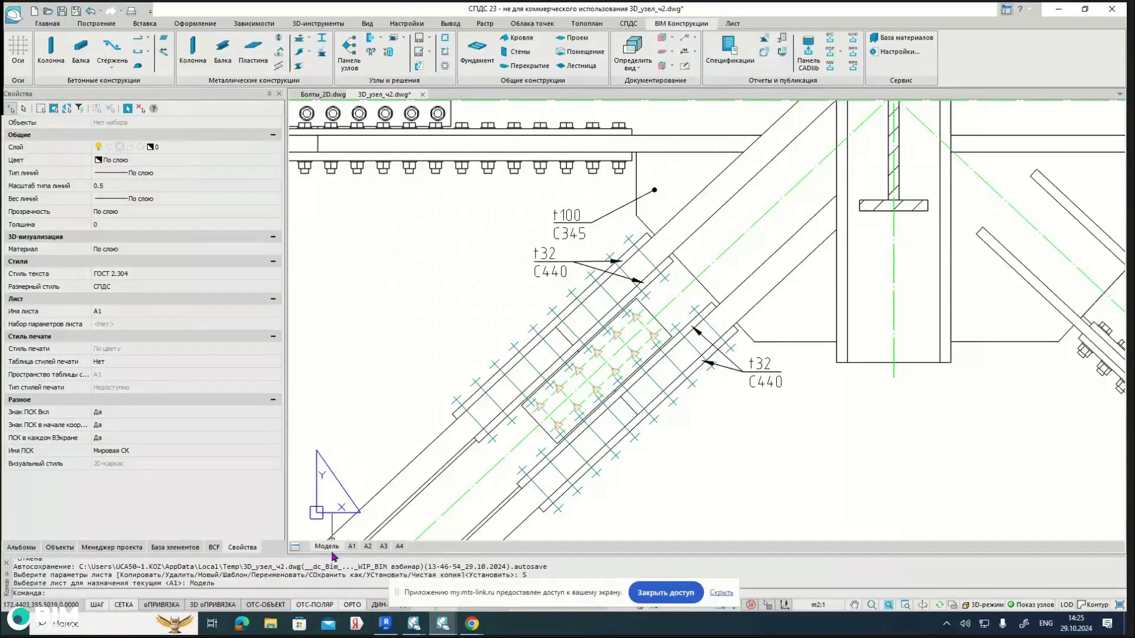
scroll(581, 353, up, 5)
click(581, 380)
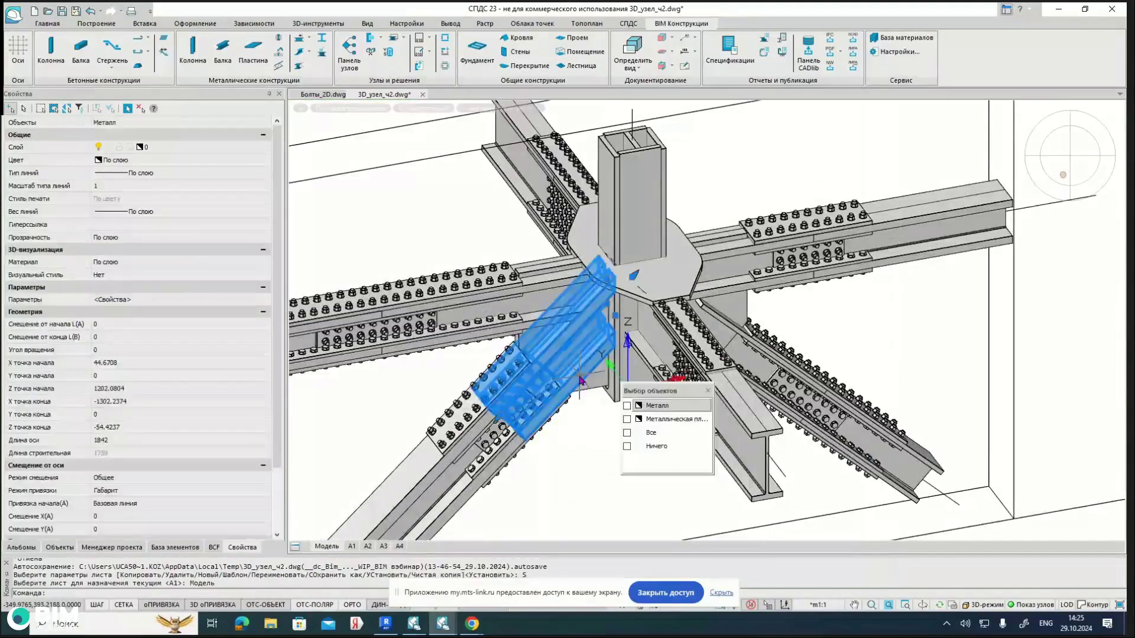
middle_drag(585, 379, 628, 331)
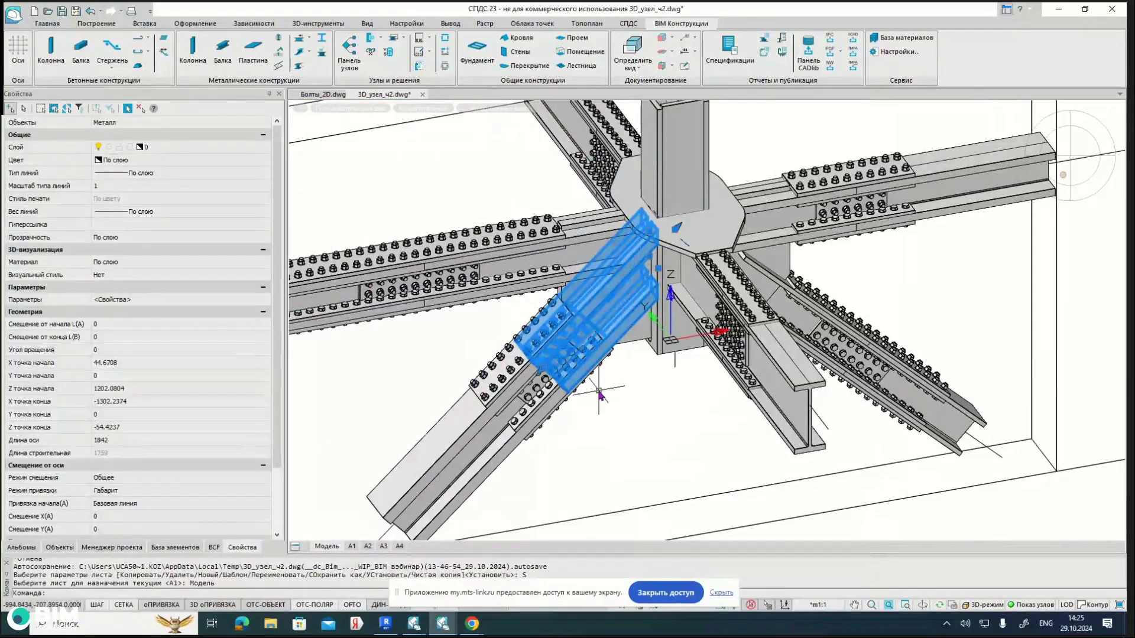
scroll(588, 324, up, 2)
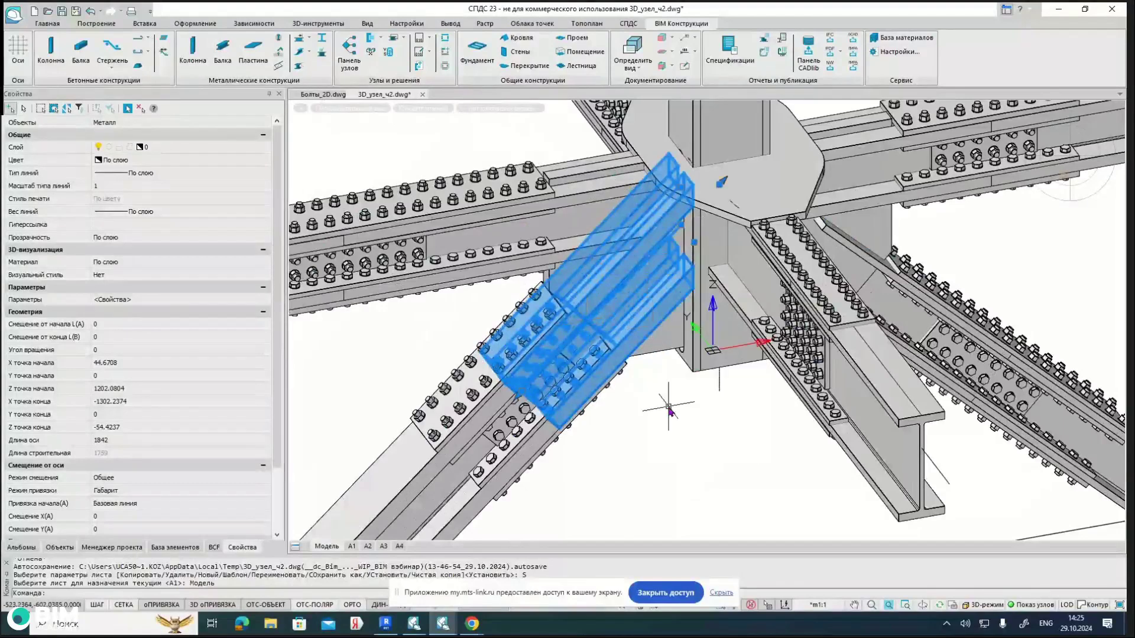
scroll(666, 393, down, 2)
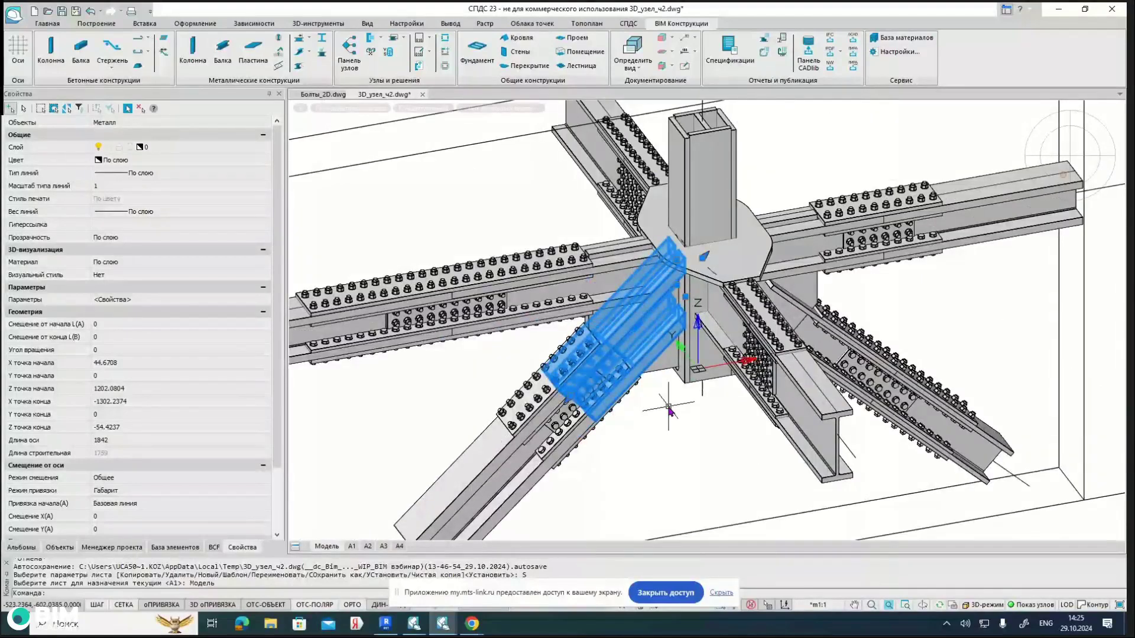
scroll(669, 408, up, 2)
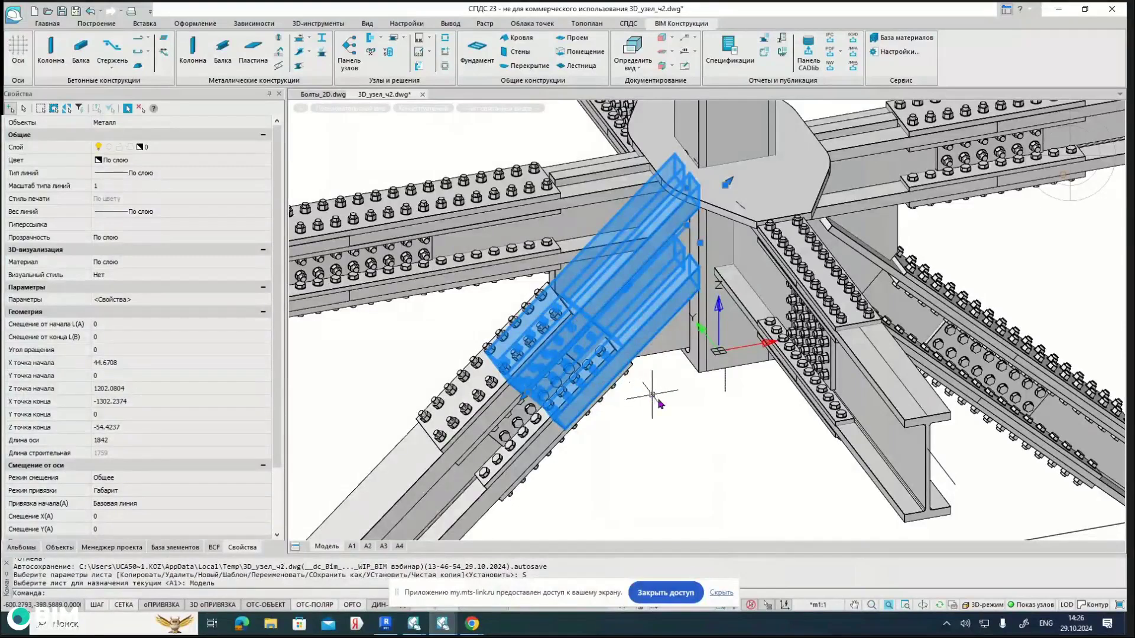
scroll(648, 395, down, 2)
click(678, 448)
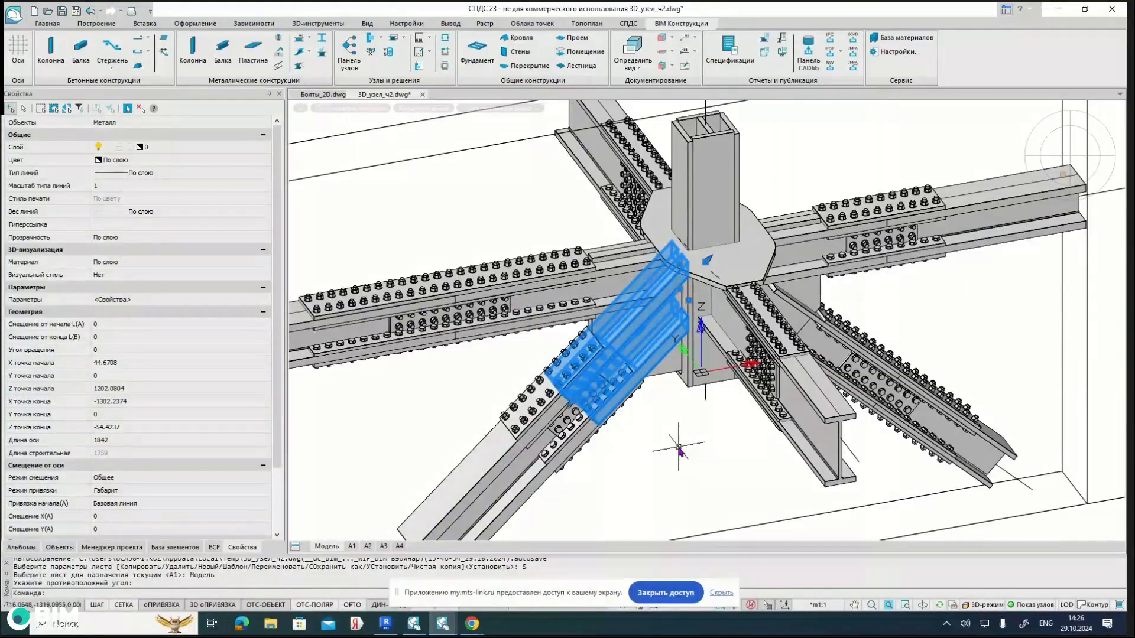
key(Escape)
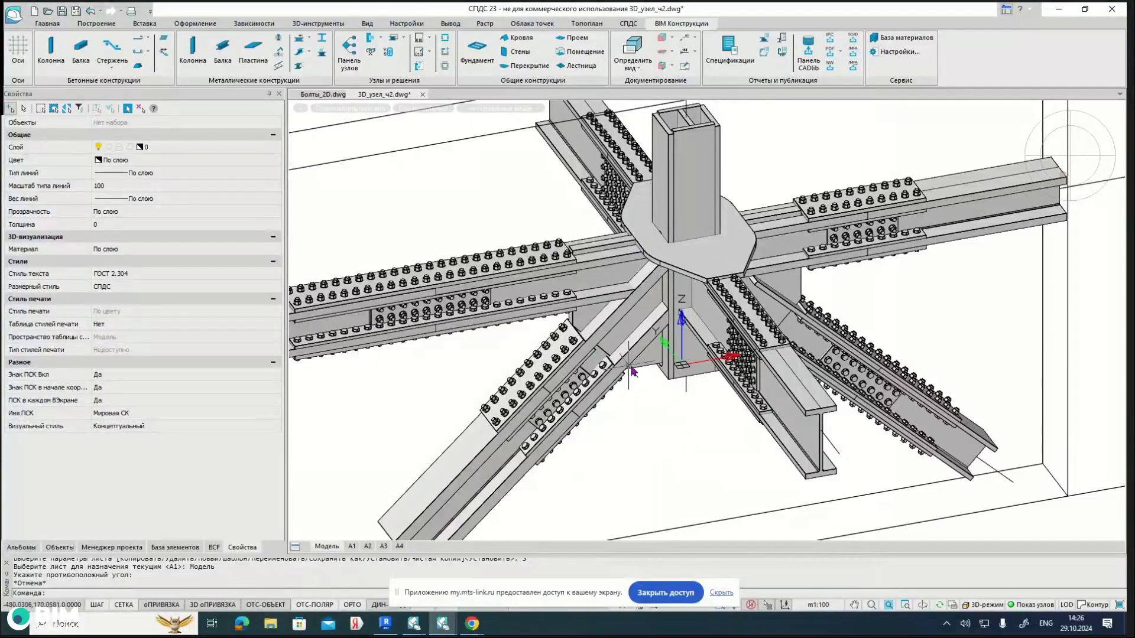
Step: Open the object parameters of the left brace beam Двутавр_3пластины and compare the designation and material of its three nested Прокат листовой plates
mouse_move(628, 357)
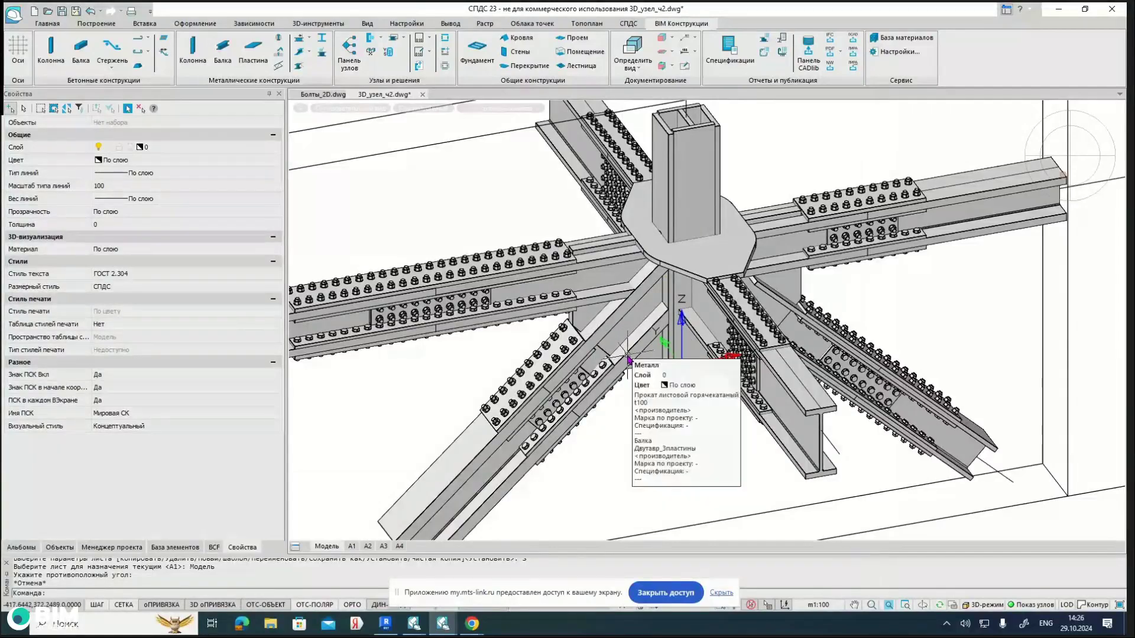
click(628, 357)
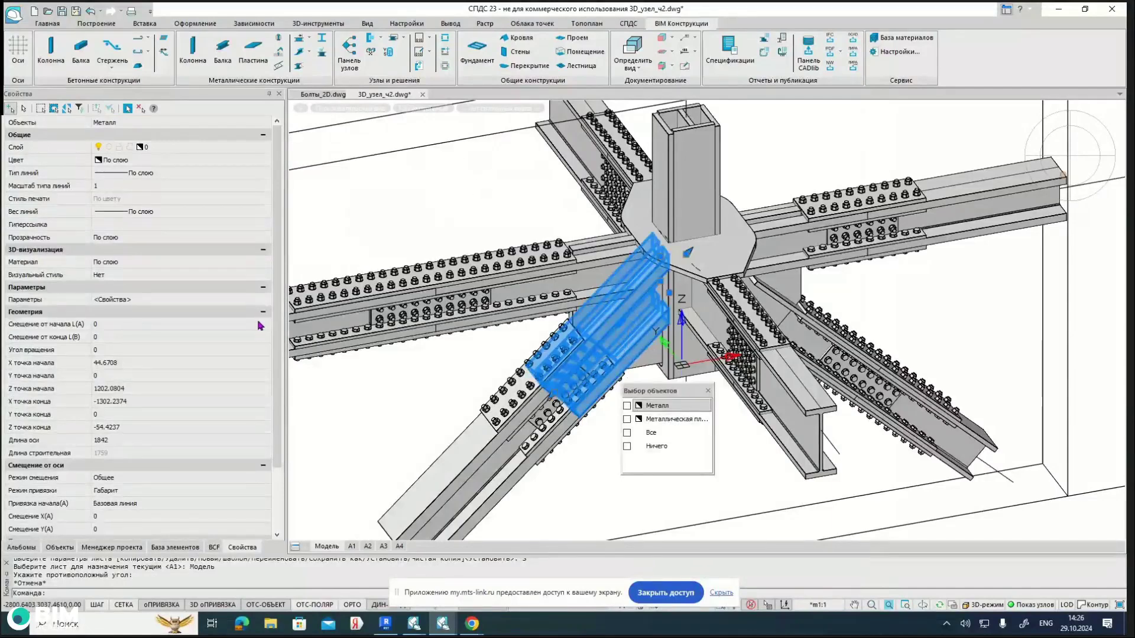
click(266, 301)
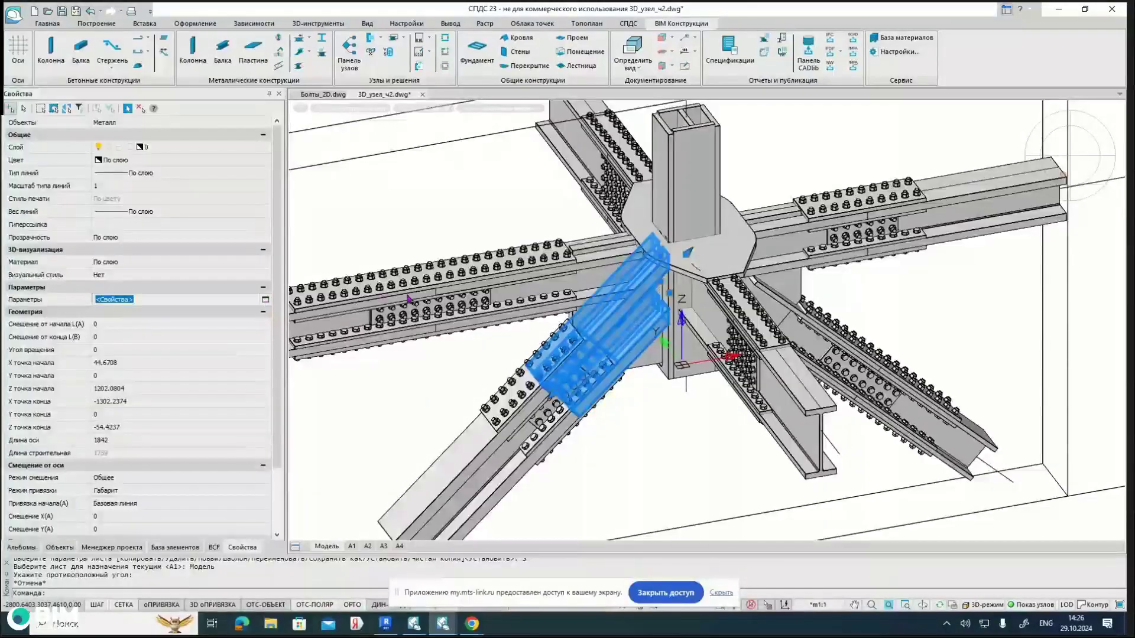
drag(447, 206, 762, 203)
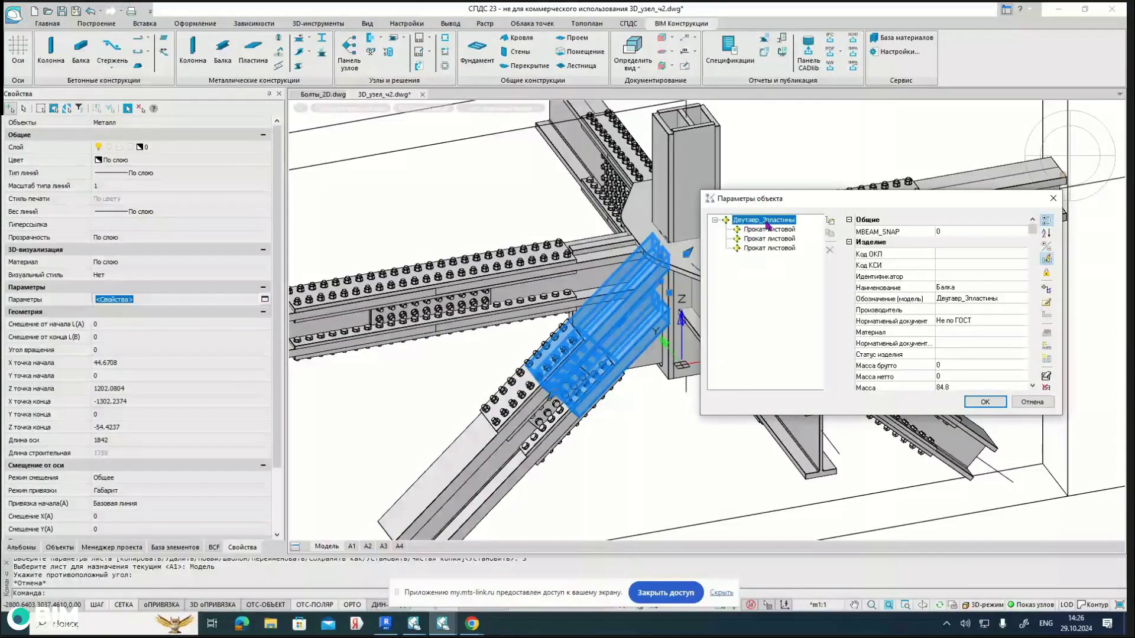
click(768, 230)
click(766, 239)
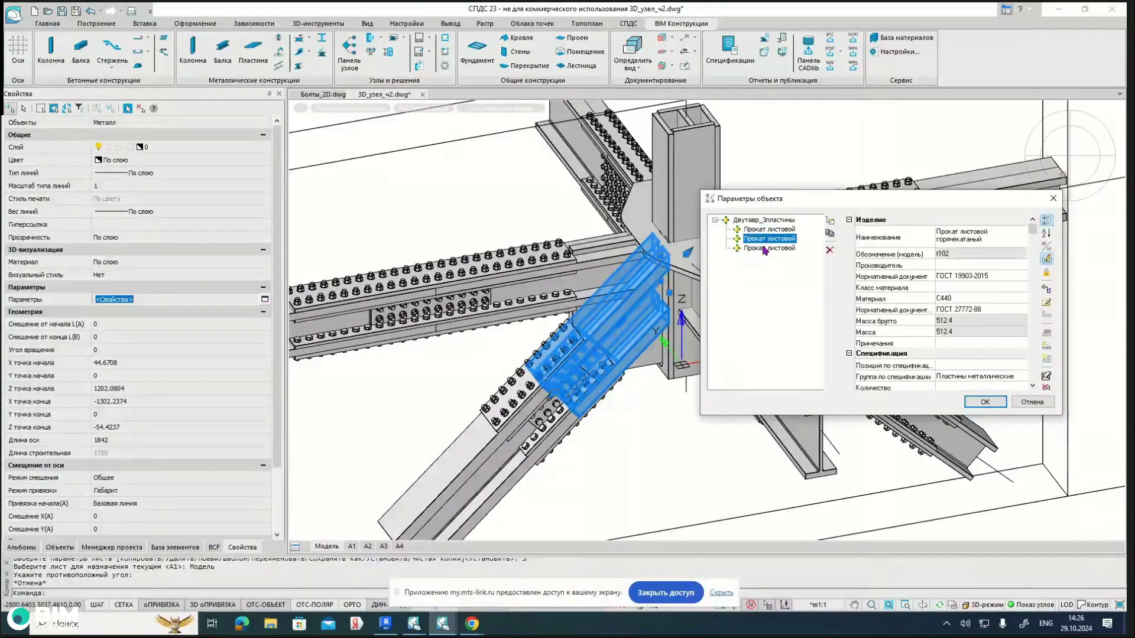
click(764, 250)
click(769, 230)
click(771, 240)
click(768, 249)
click(772, 231)
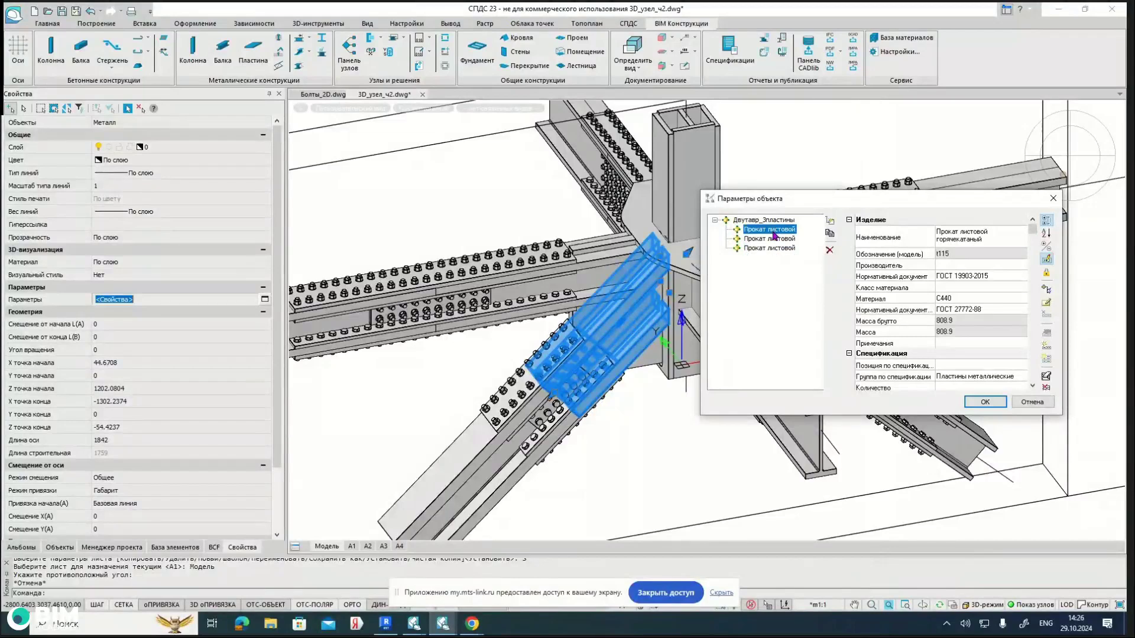
click(769, 239)
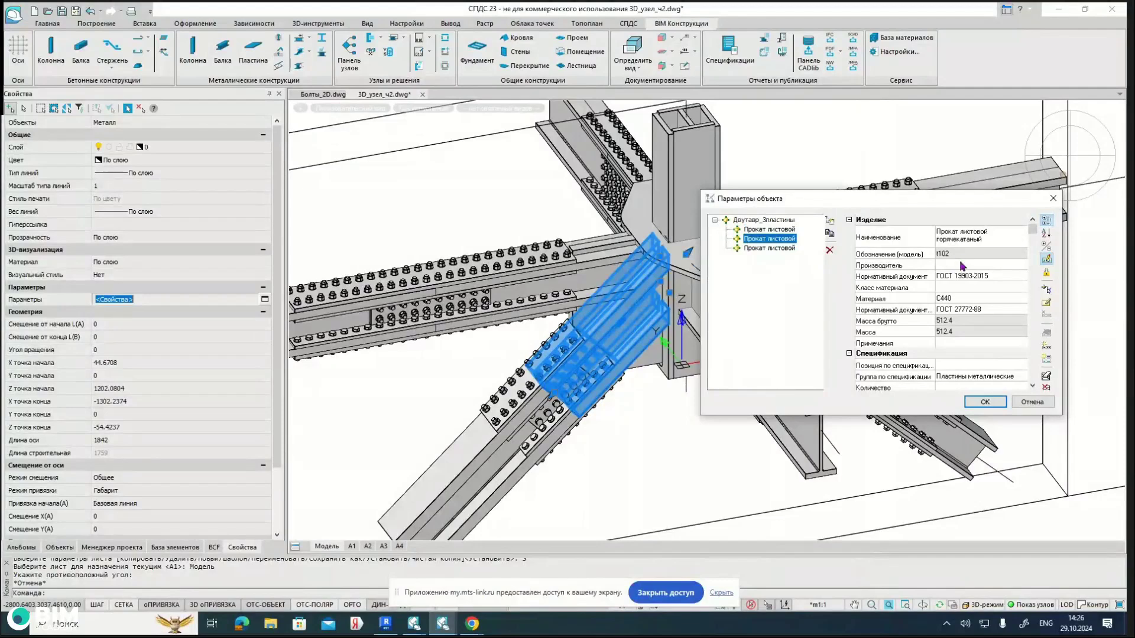
mouse_move(960, 253)
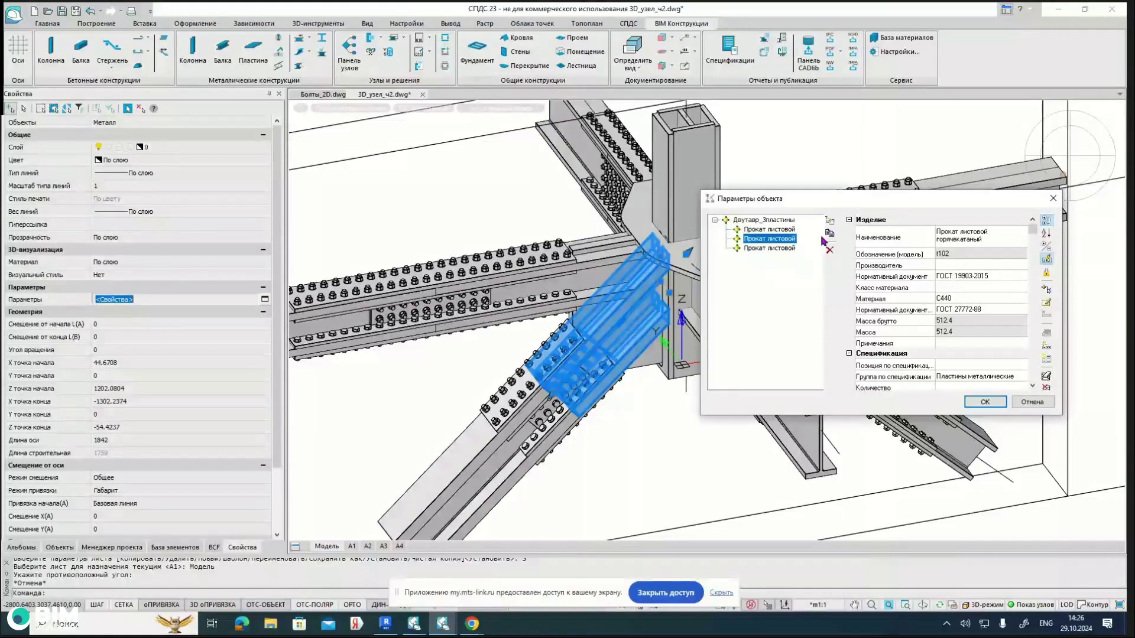
Step: Review the parent beam entry and its nested plates once more, closing the parameters without saving and deselecting the beam
click(775, 220)
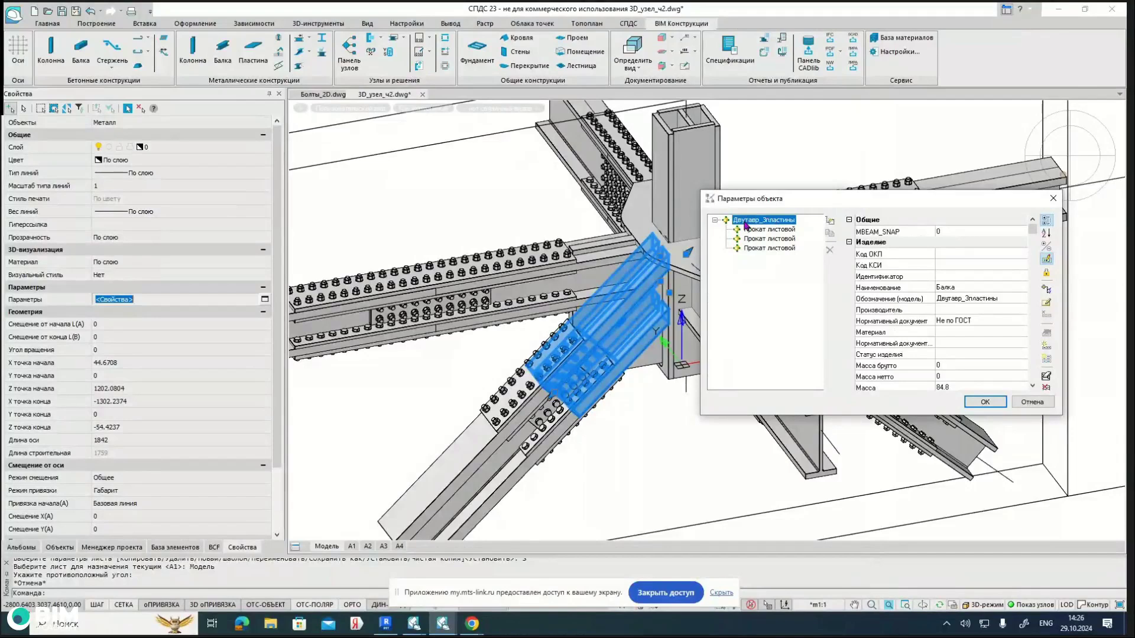
click(758, 231)
click(757, 239)
click(756, 248)
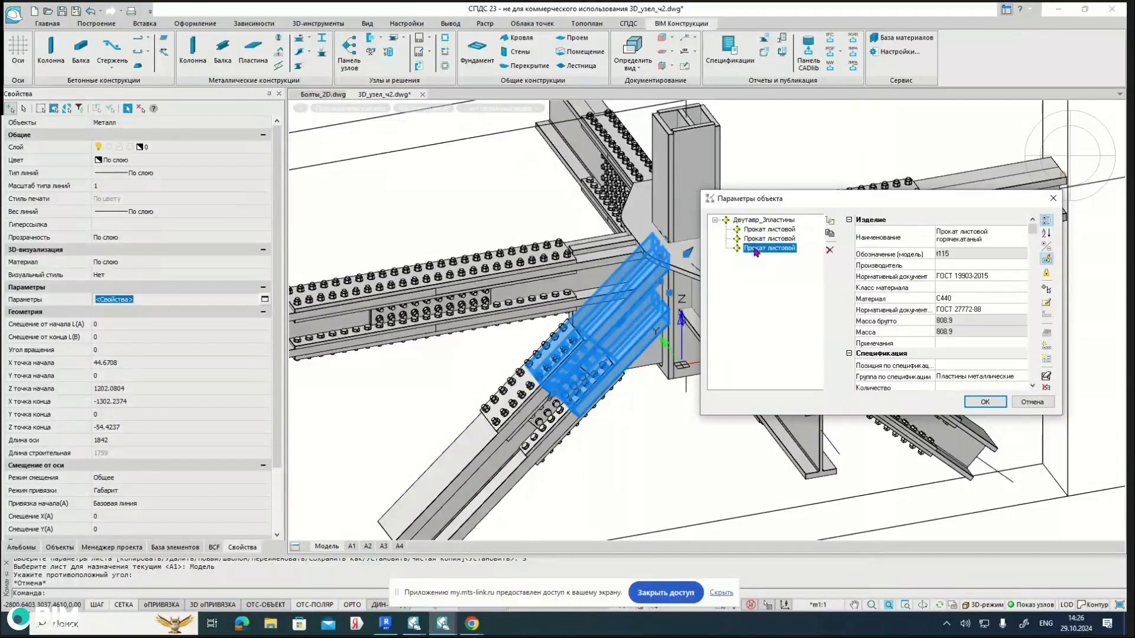
click(1032, 402)
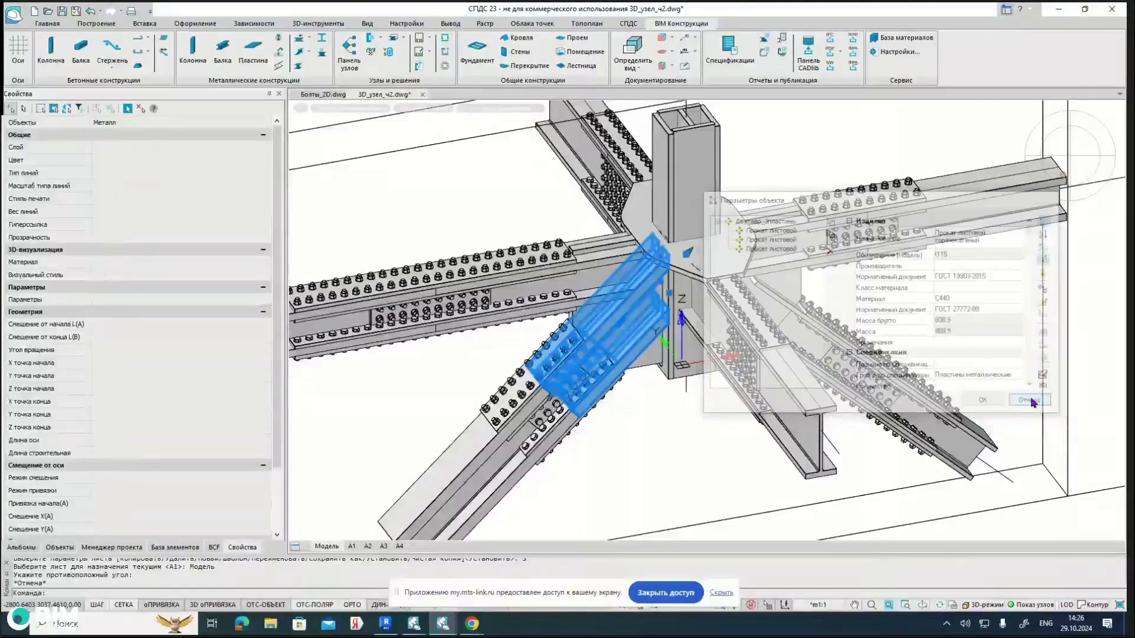
key(Escape)
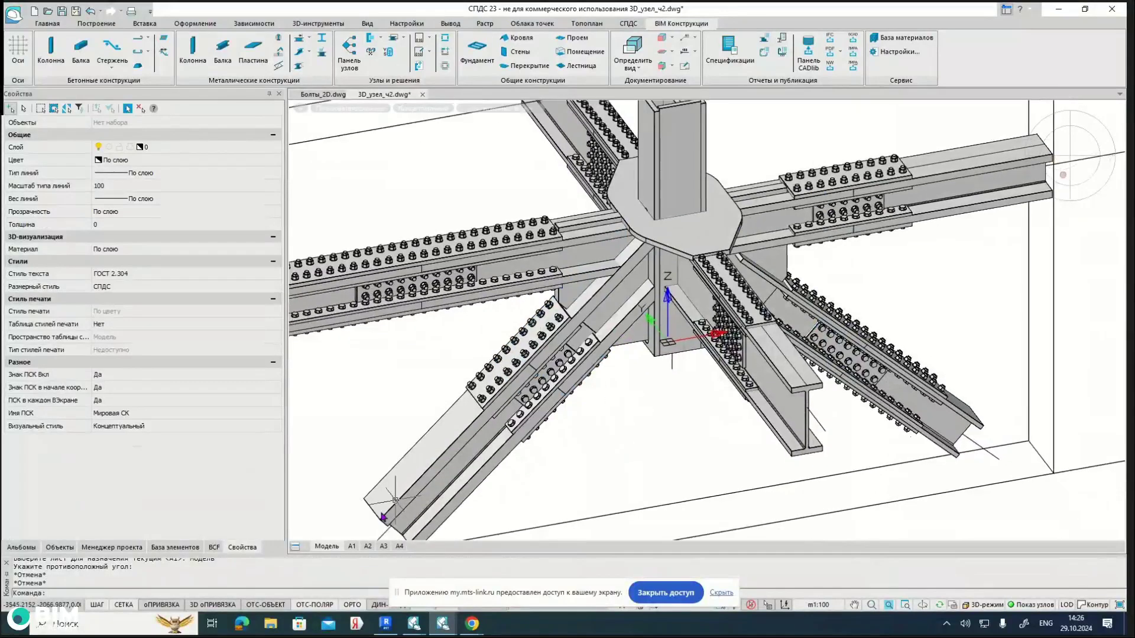
Step: Return to sheet A1 and start a projection leader on the left brace beam Двутавр_3пластины, opening its label function settings
click(351, 547)
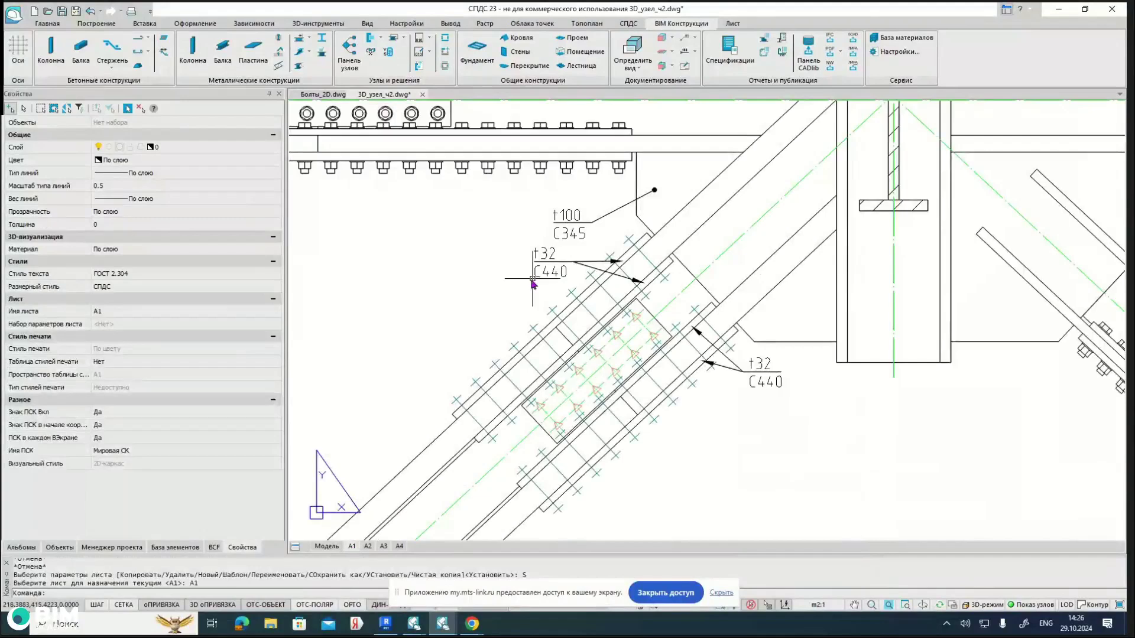
scroll(560, 290, down, 3)
middle_drag(579, 264, 553, 274)
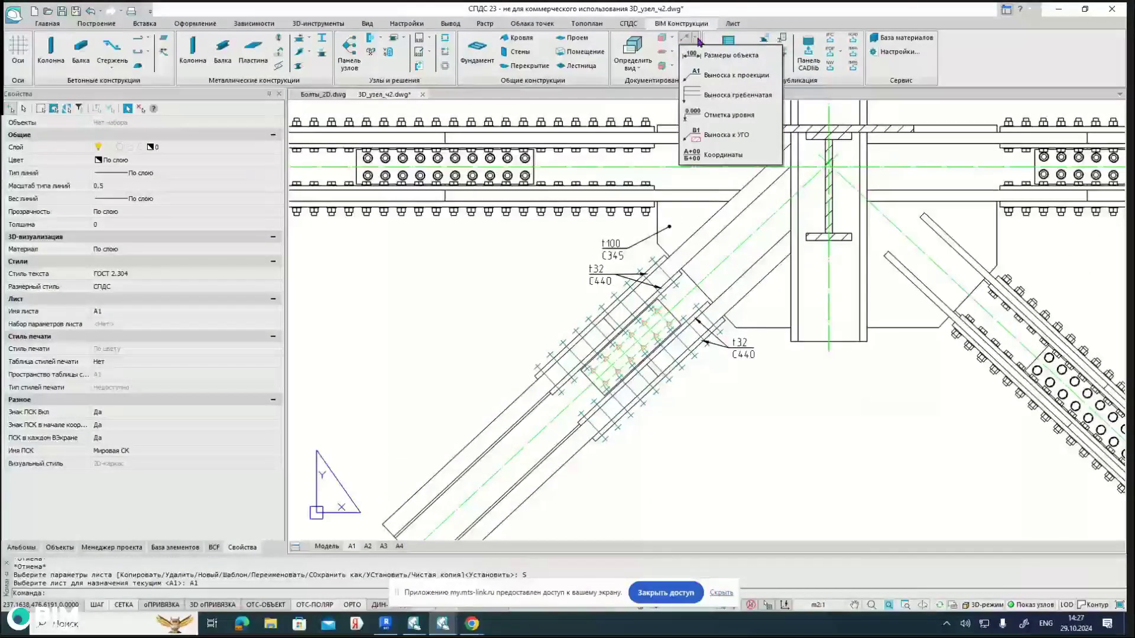
click(733, 75)
scroll(701, 302, up, 2)
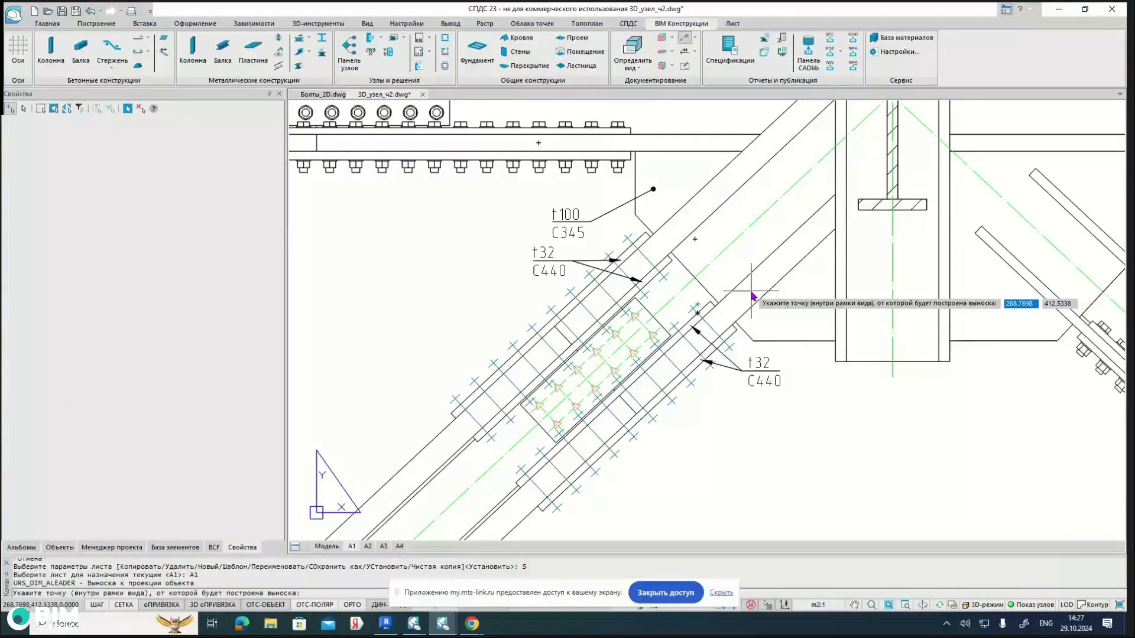
click(751, 295)
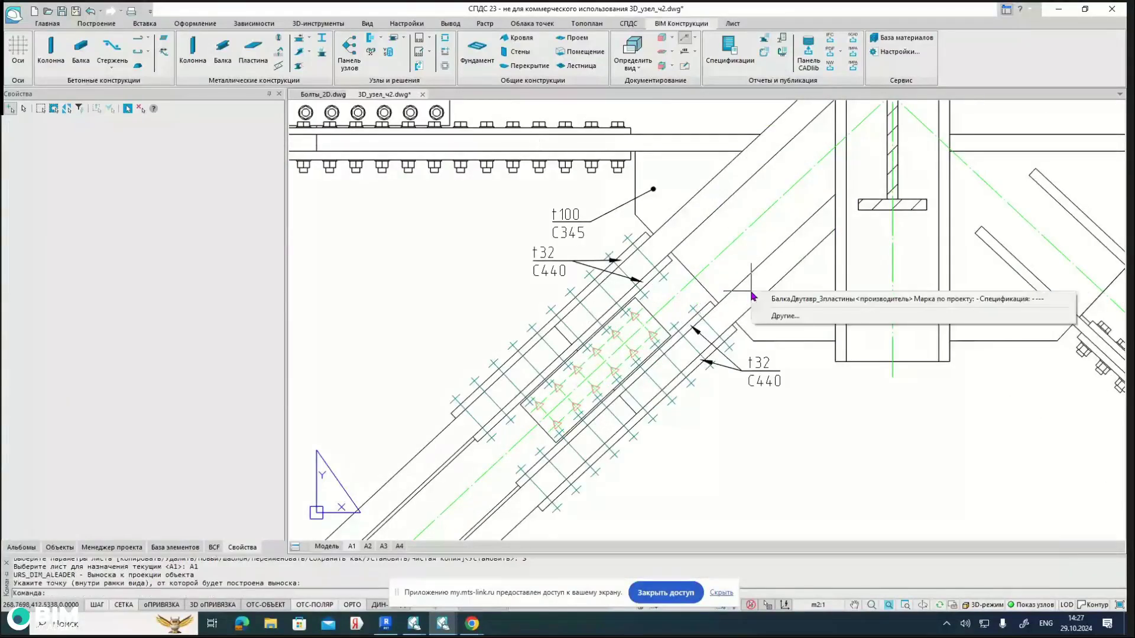
click(791, 318)
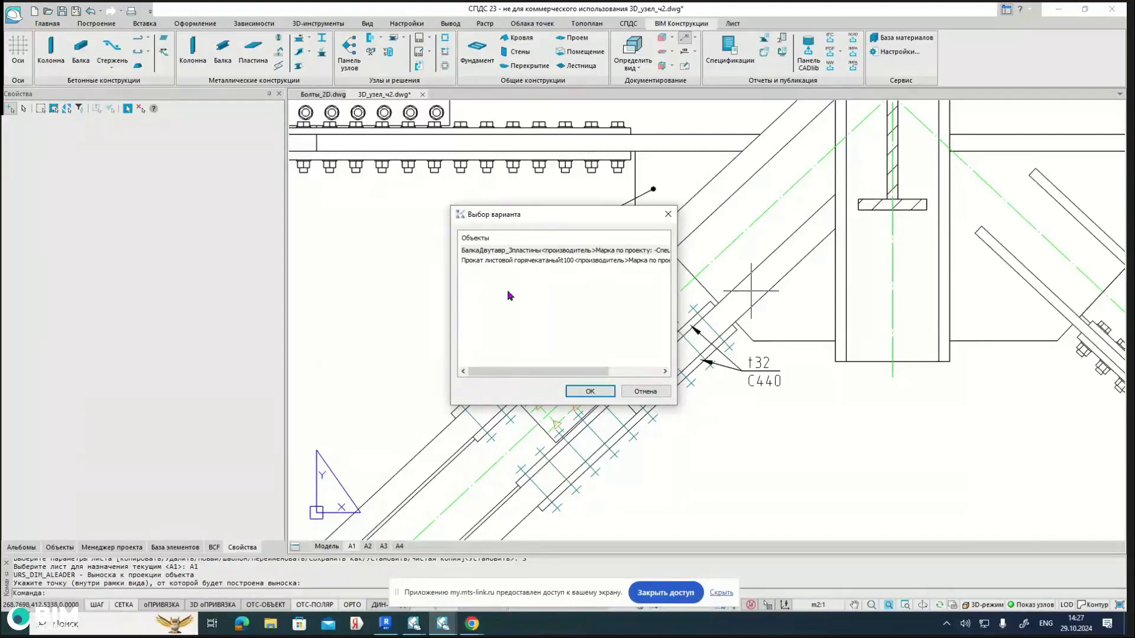
click(500, 252)
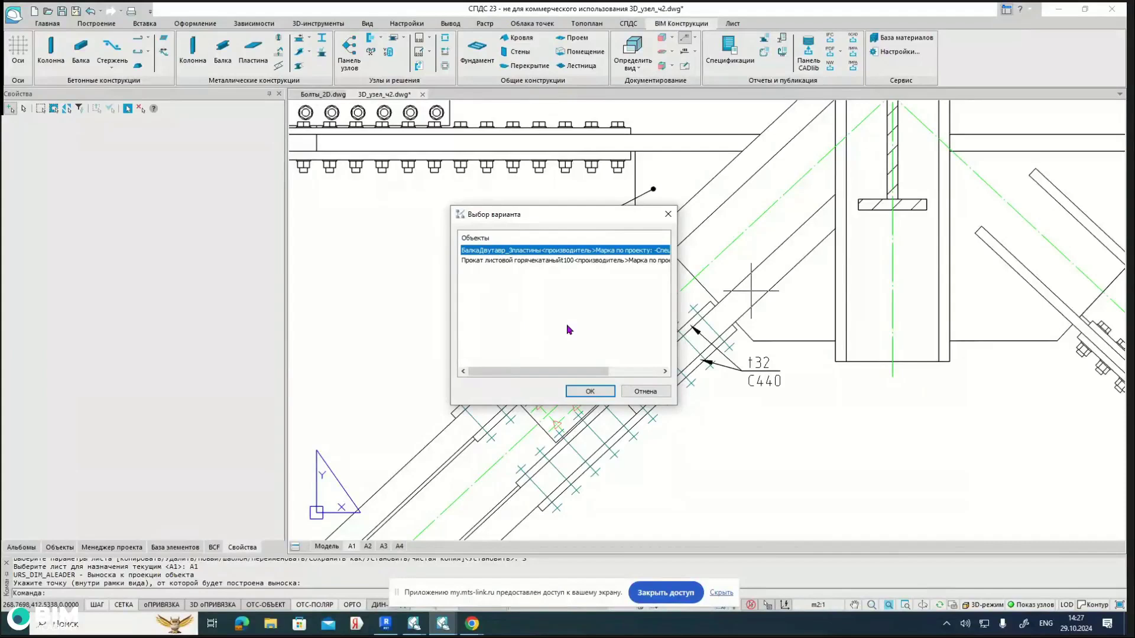
click(595, 395)
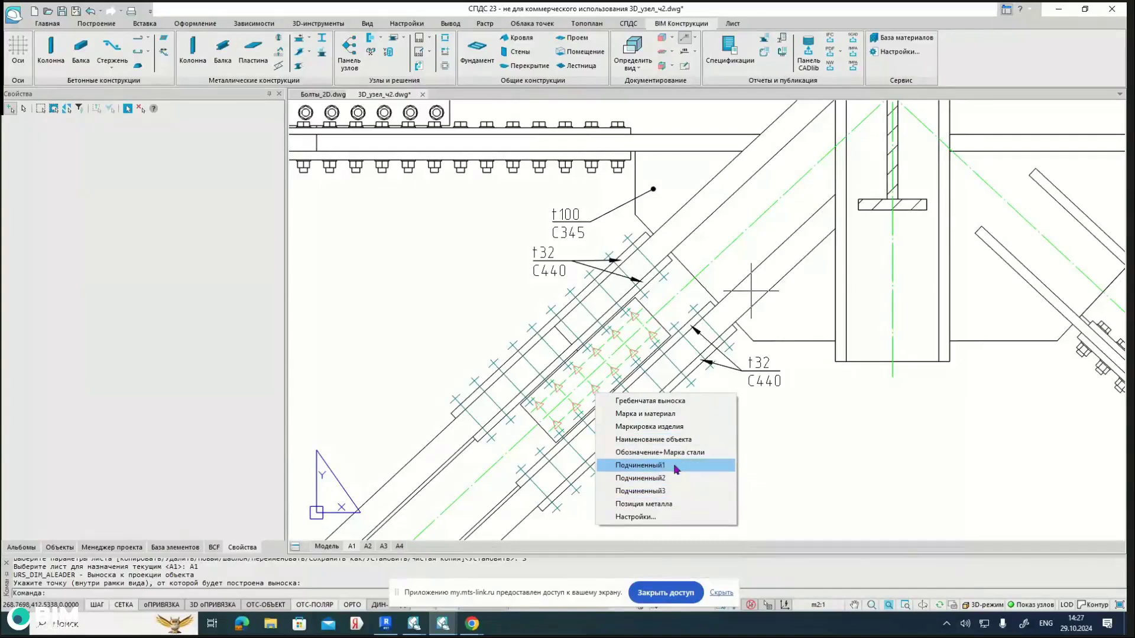
click(684, 521)
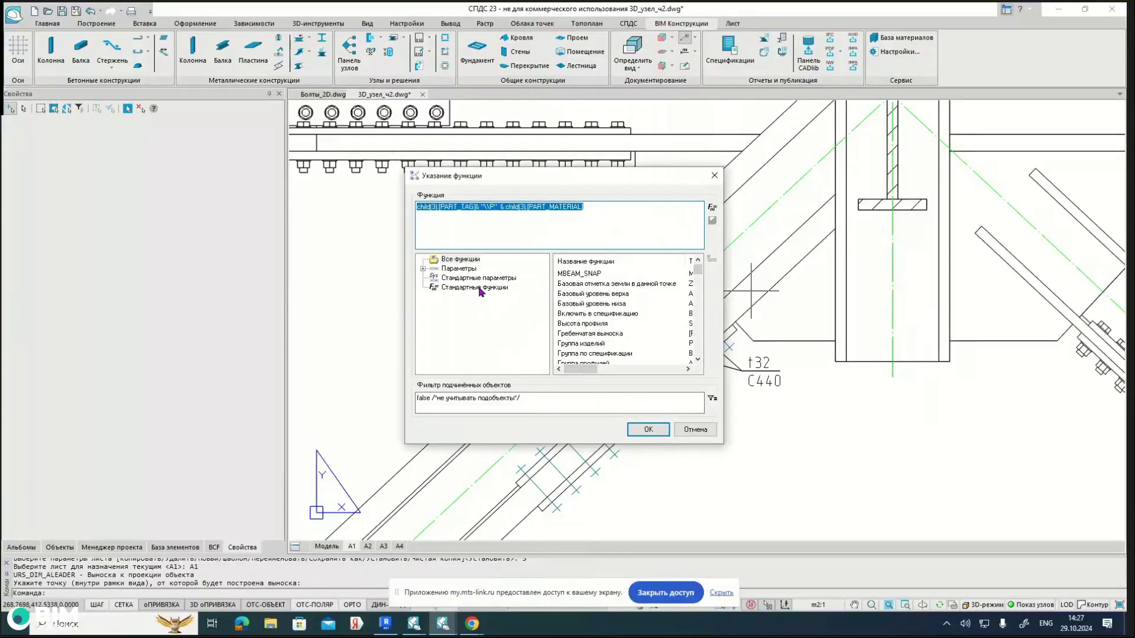
Step: Review the standard label functions Подчиненный1, Подчиненный2 and Подчиненный3 and their expressions, closing the function dialog without applying anything
click(598, 211)
drag(598, 211, 387, 214)
click(597, 211)
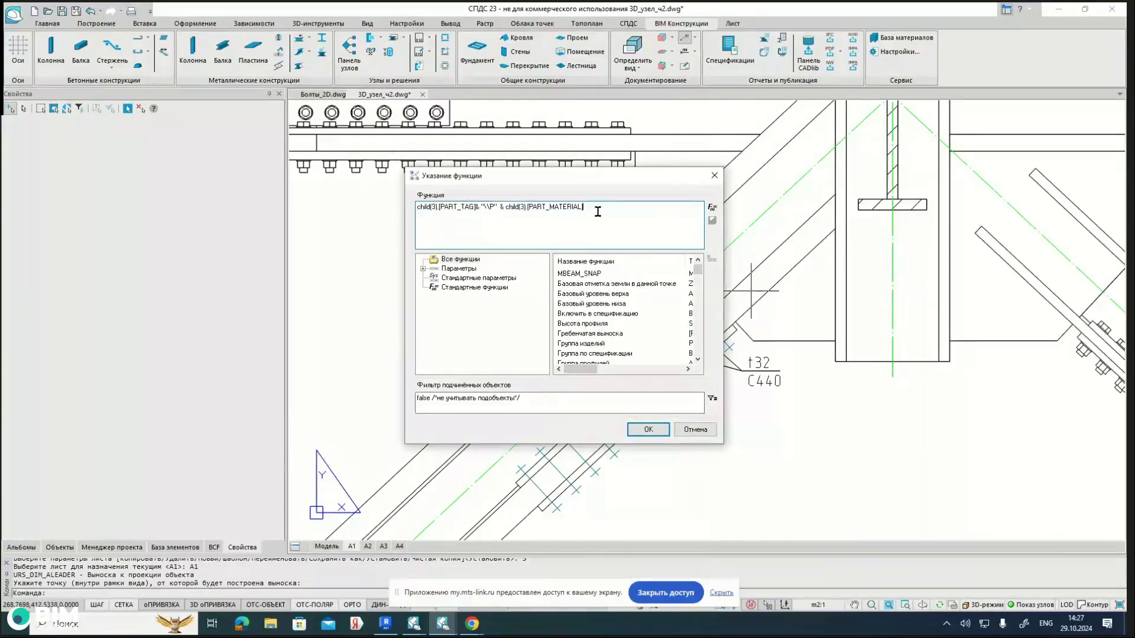
click(483, 289)
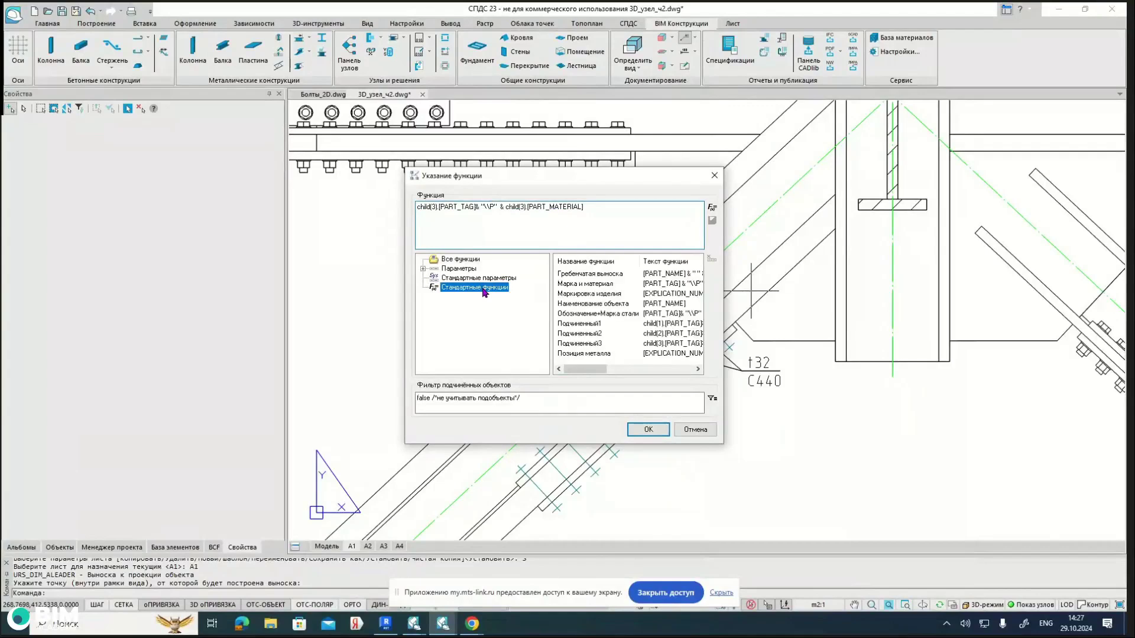
click(573, 324)
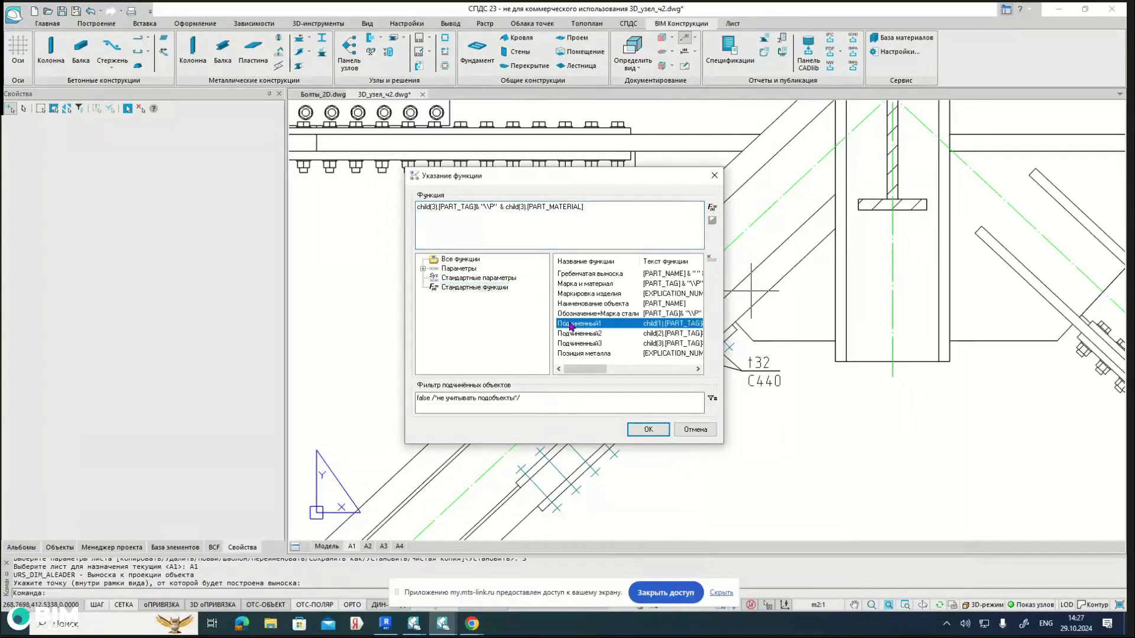
mouse_move(602, 370)
mouse_down()
mouse_move(642, 370)
mouse_move(584, 370)
mouse_up()
click(582, 334)
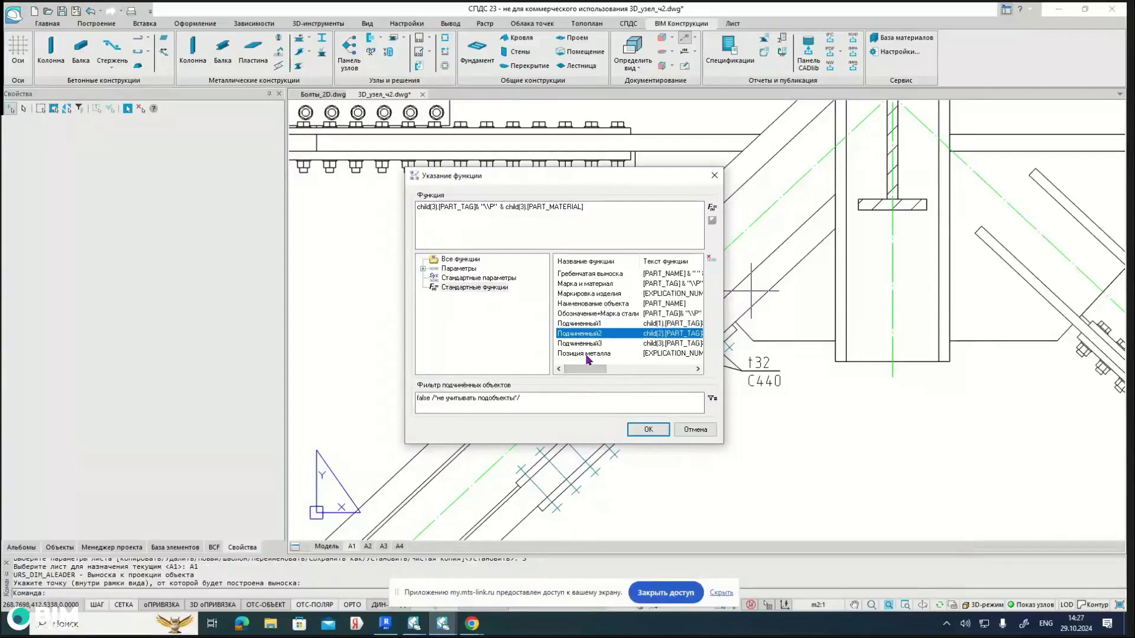
mouse_move(585, 370)
mouse_down()
mouse_move(641, 370)
mouse_move(587, 371)
mouse_up()
click(584, 344)
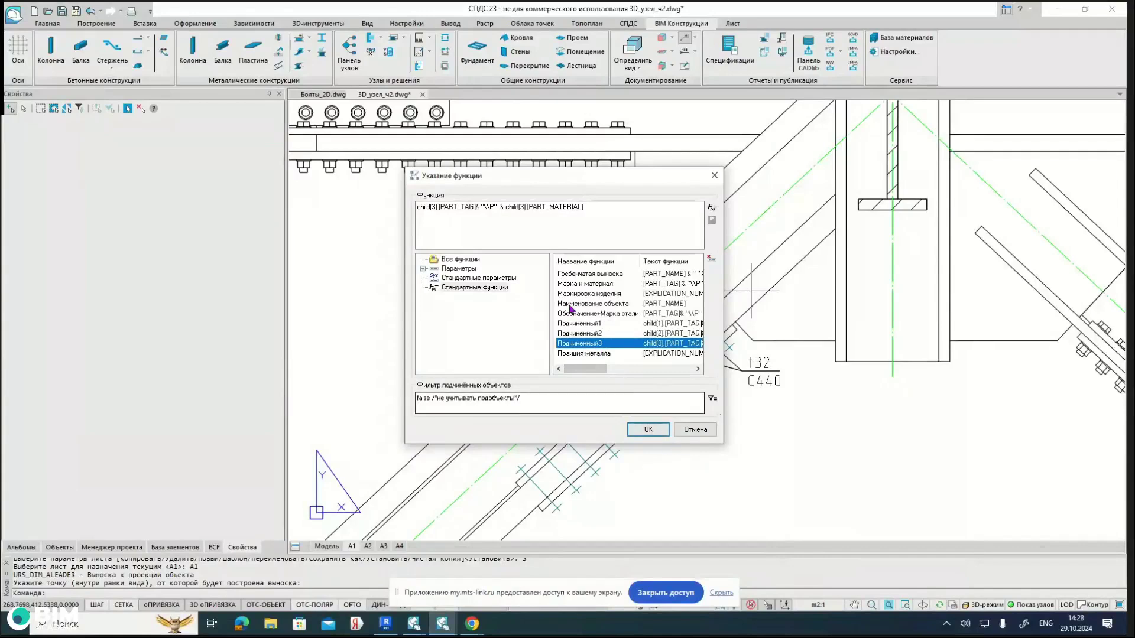
click(714, 176)
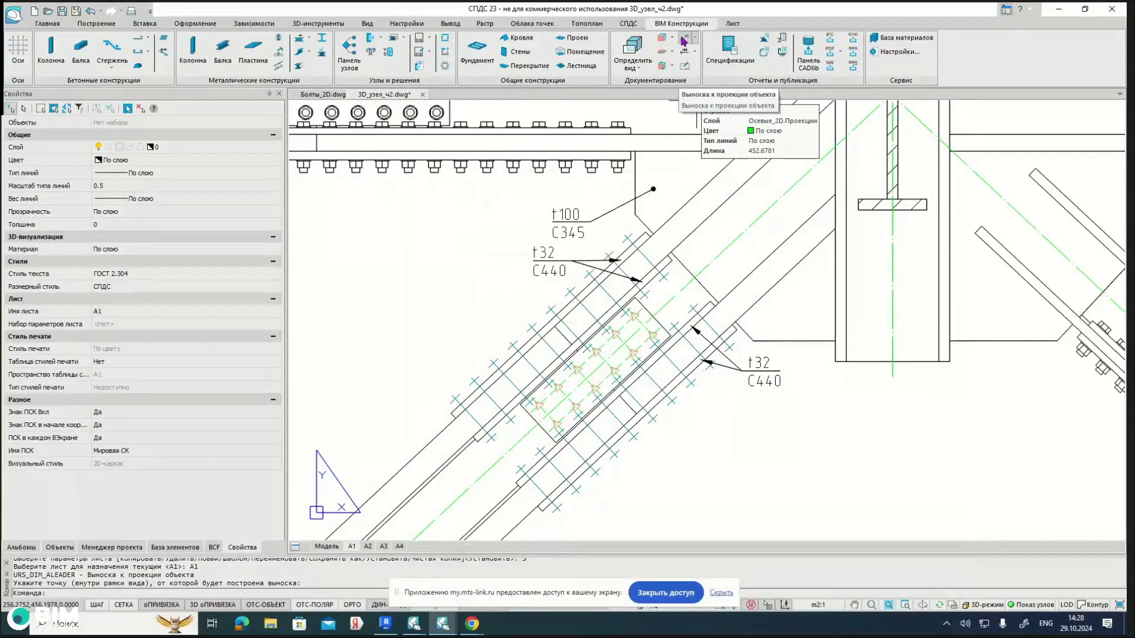
Step: Place a projection leader on the left brace beam's lower flange using the Обозначение+Марка стали function
click(695, 37)
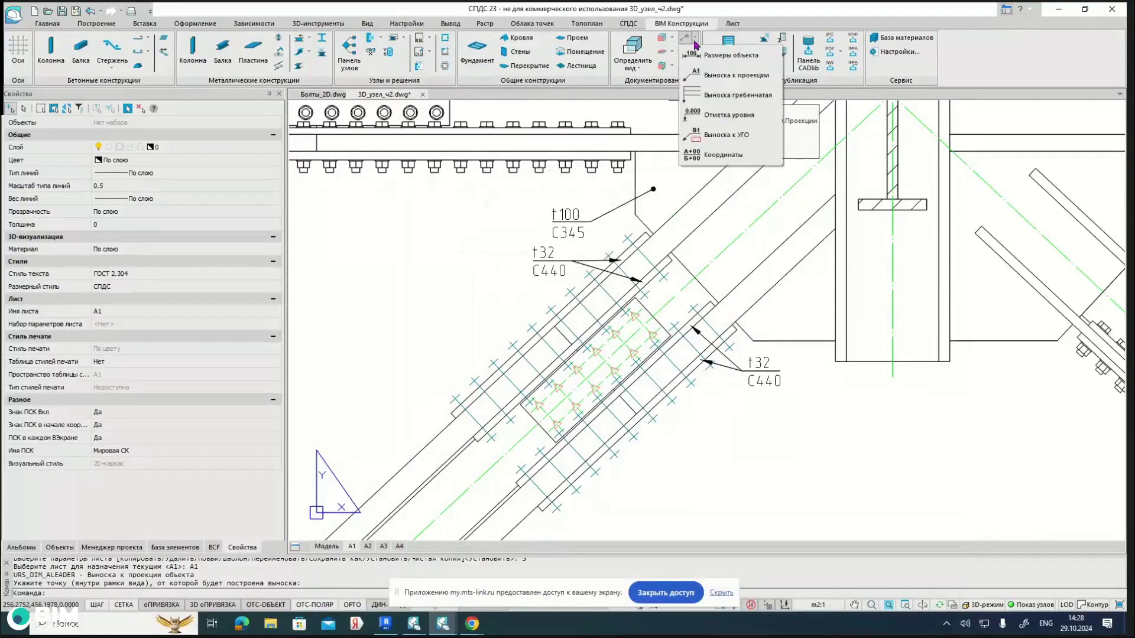
click(712, 84)
middle_drag(759, 293, 719, 268)
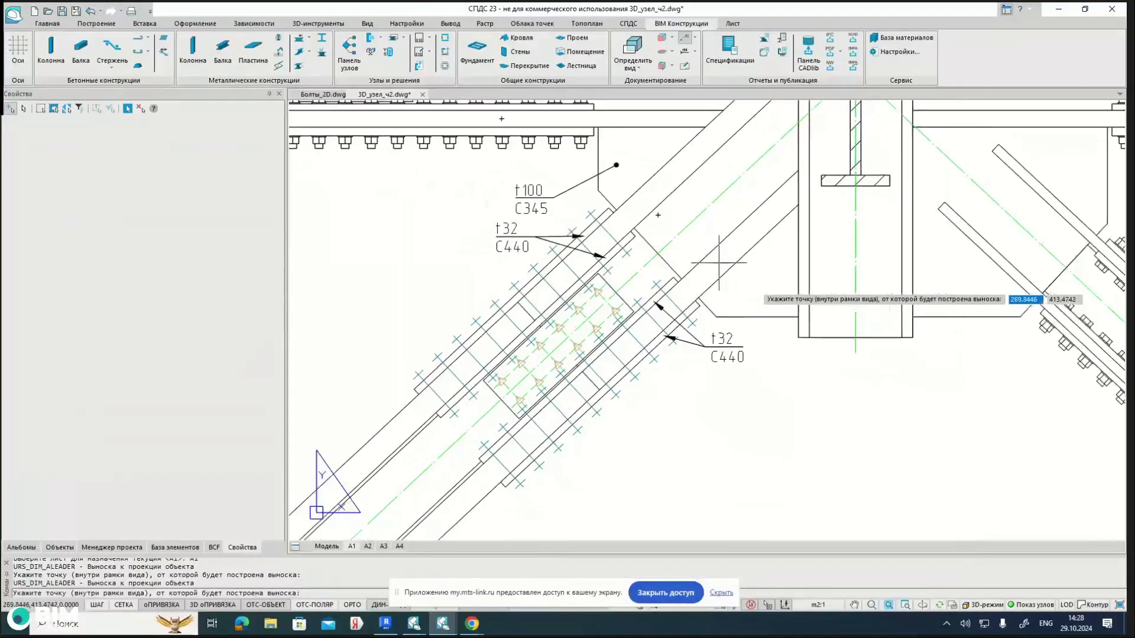
click(719, 267)
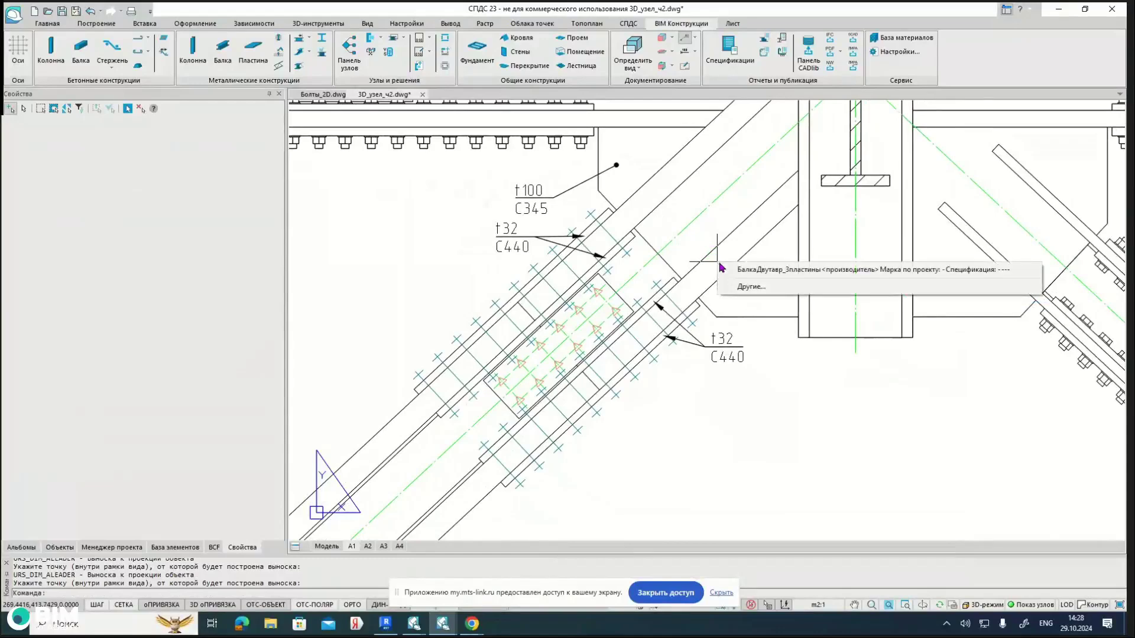
click(738, 270)
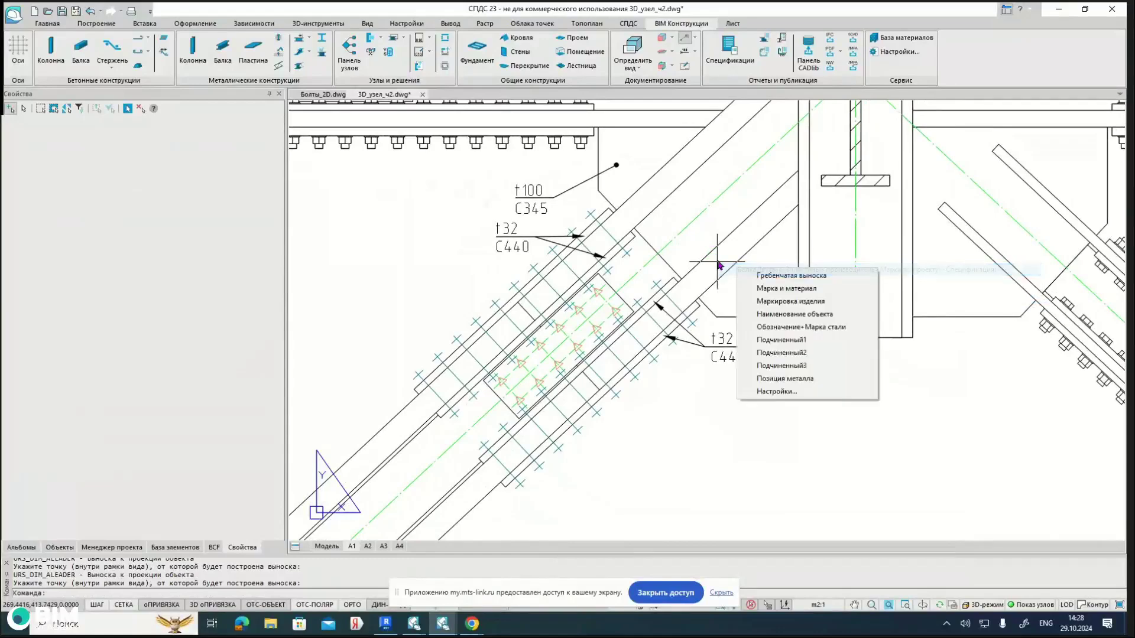
click(780, 327)
click(794, 392)
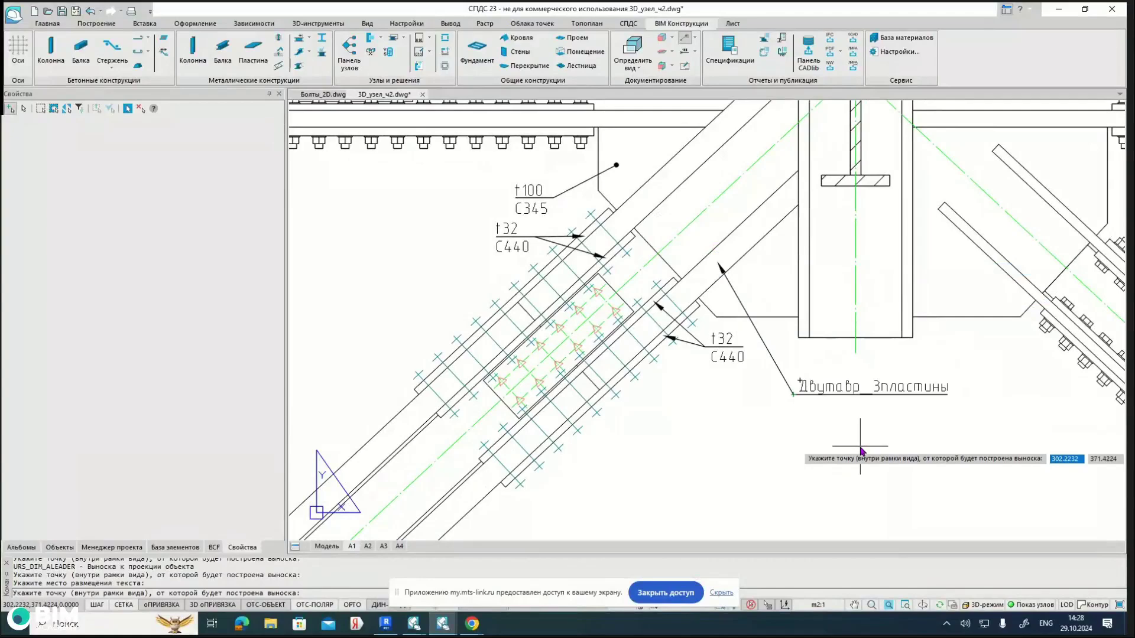
key(Escape)
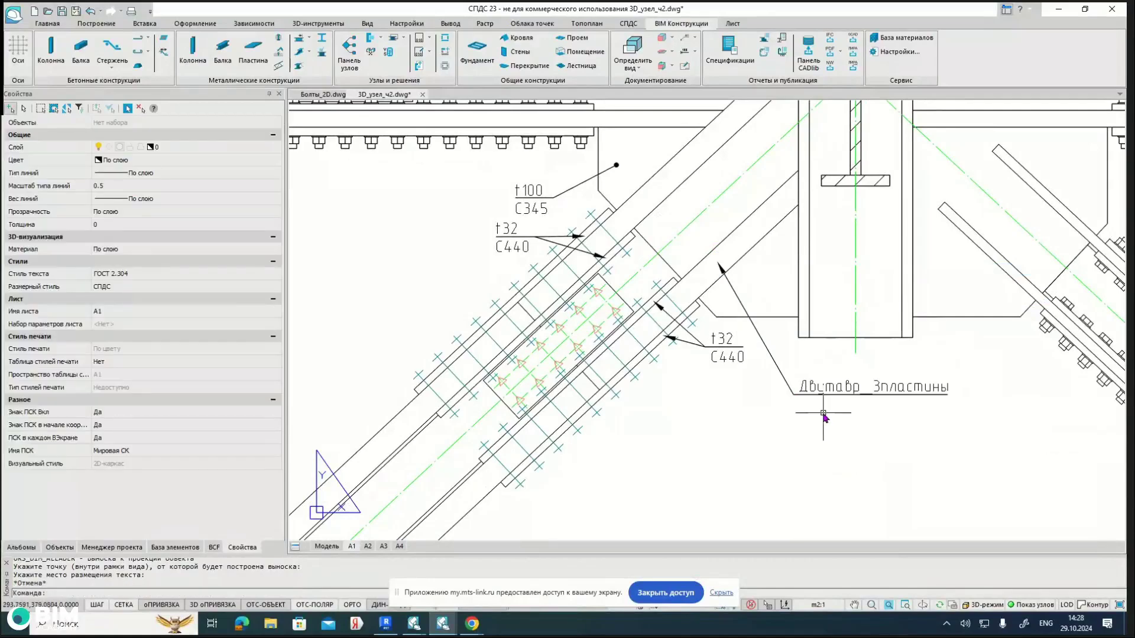
Step: Delete the Двутавр_3пластины leader from the left brace beam
scroll(824, 416, up, 2)
scroll(786, 393, down, 2)
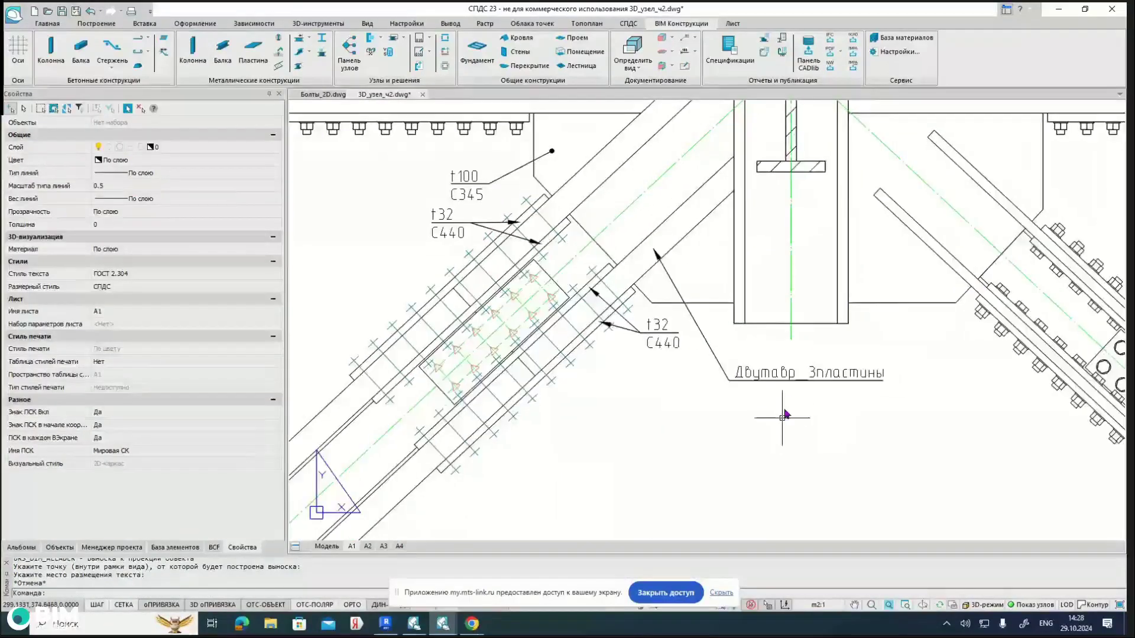
click(776, 383)
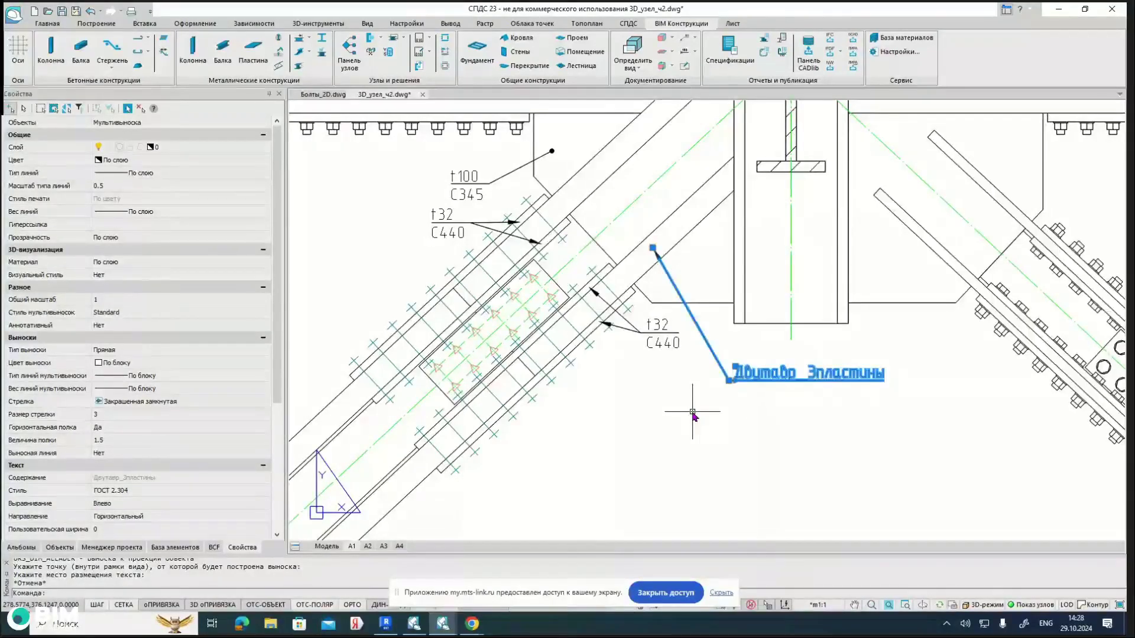
key(Delete)
Step: Label the left brace beam's lower flange t115 C440 with a projection leader using the Подчиненный3 function
click(687, 37)
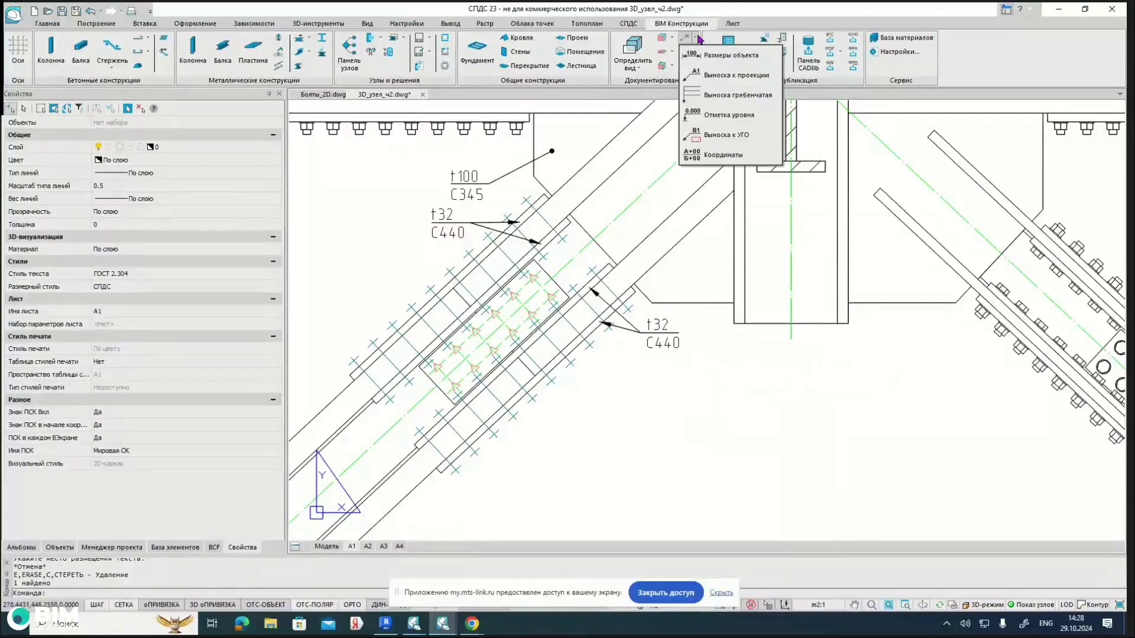
click(711, 75)
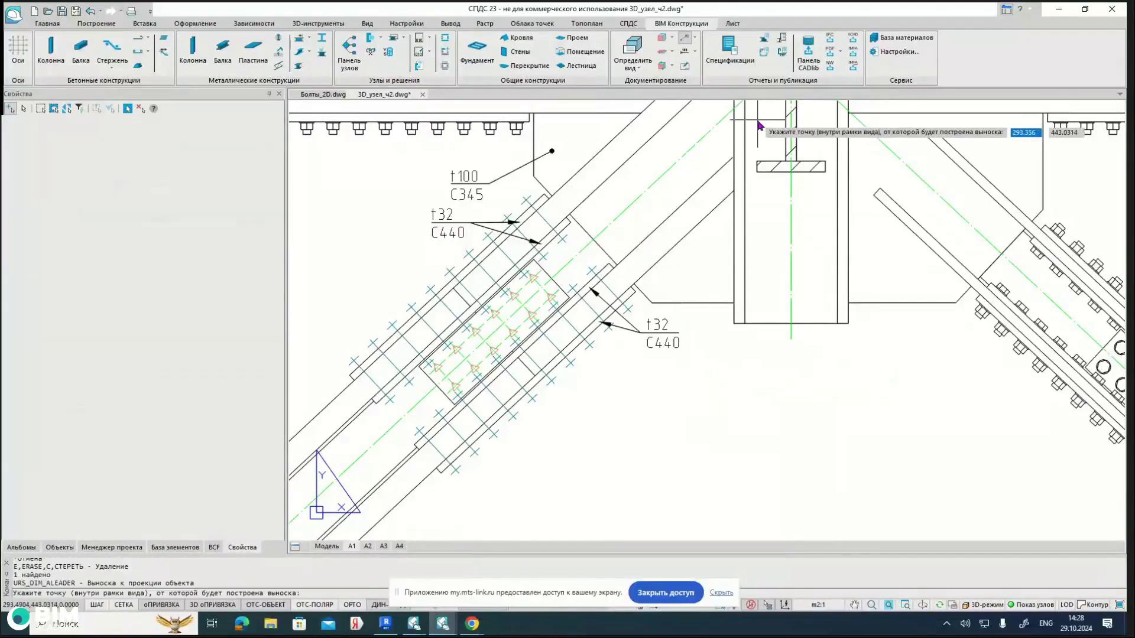
click(652, 254)
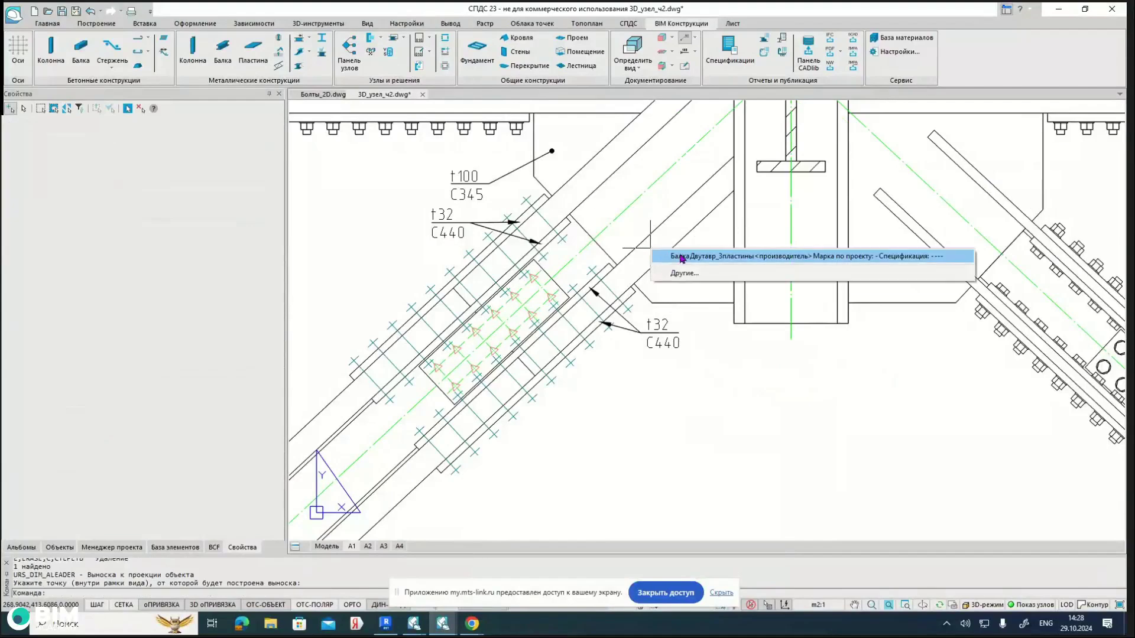
click(674, 272)
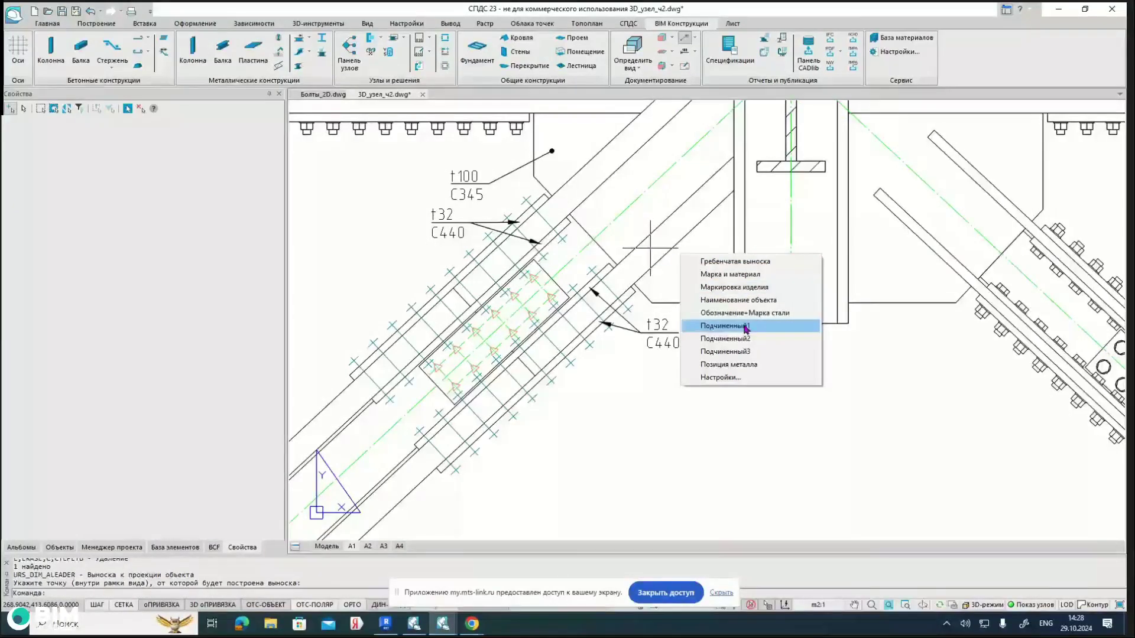
click(740, 353)
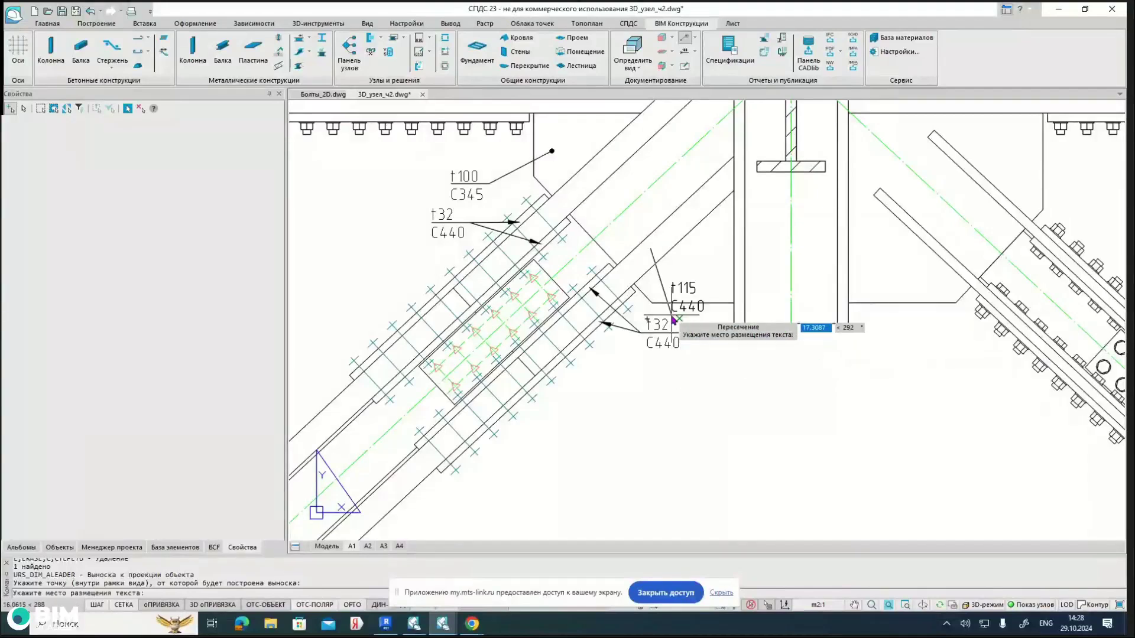
click(718, 385)
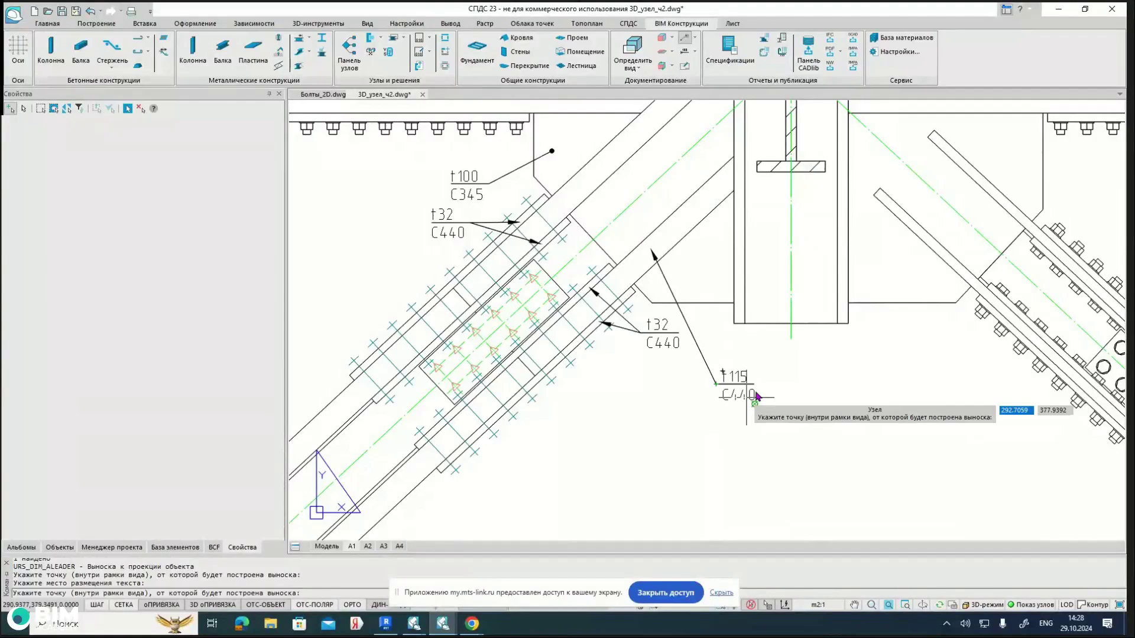
key(Escape)
Step: Label the left brace beam's web t102 C440 with a projection leader using the Подчиненный2 function
middle_drag(654, 266, 735, 322)
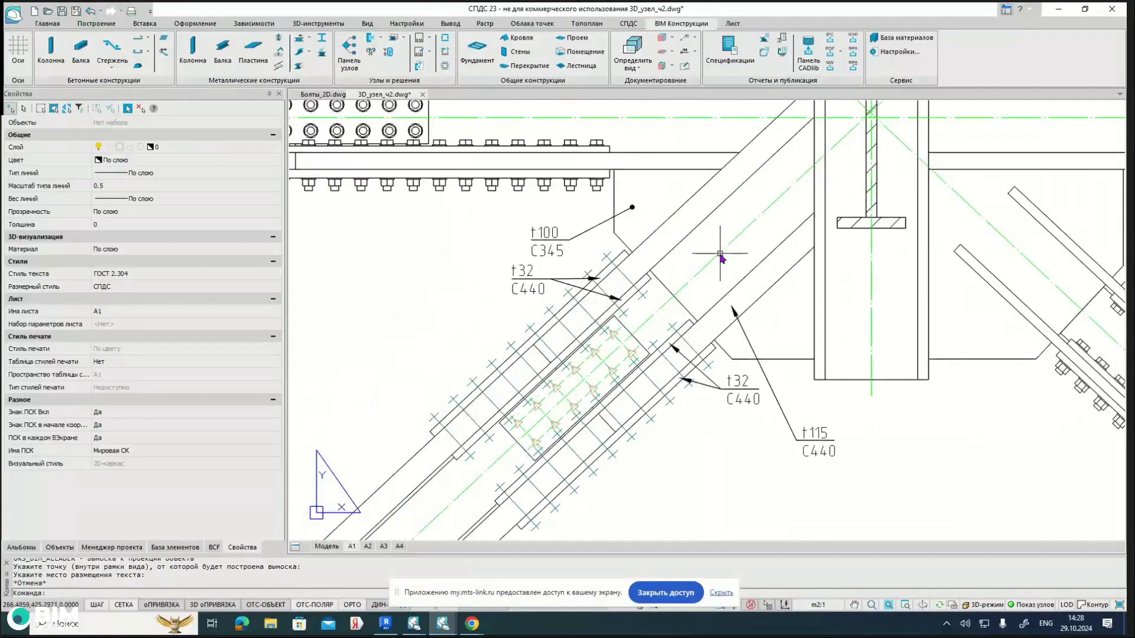
middle_drag(720, 256, 744, 259)
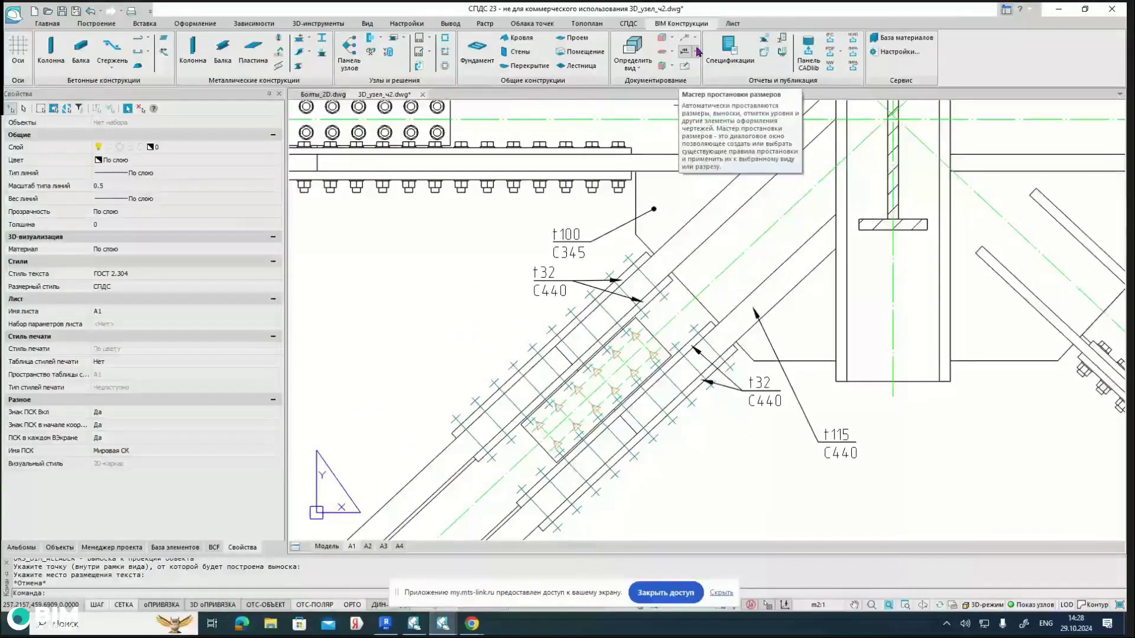
click(698, 50)
click(706, 126)
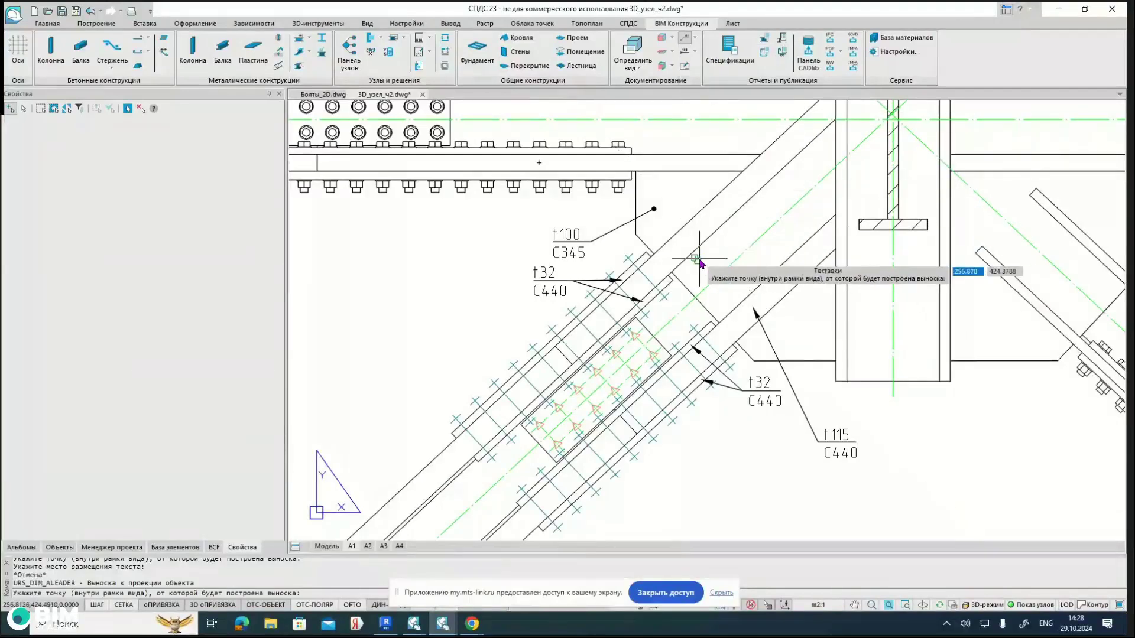
scroll(674, 307, up, 3)
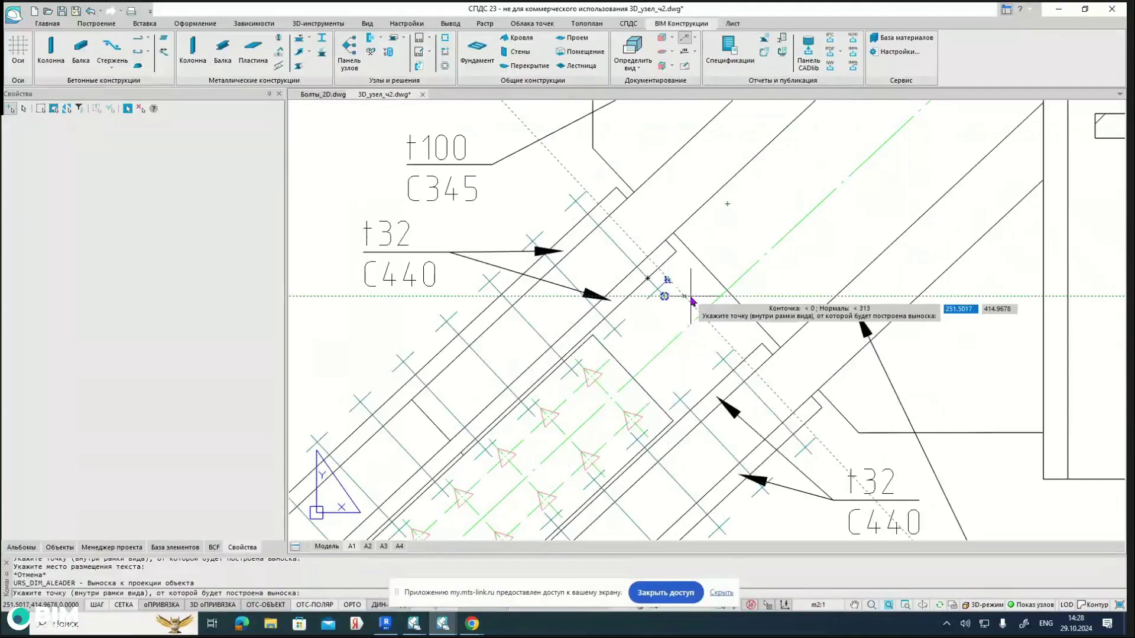
click(698, 299)
click(701, 282)
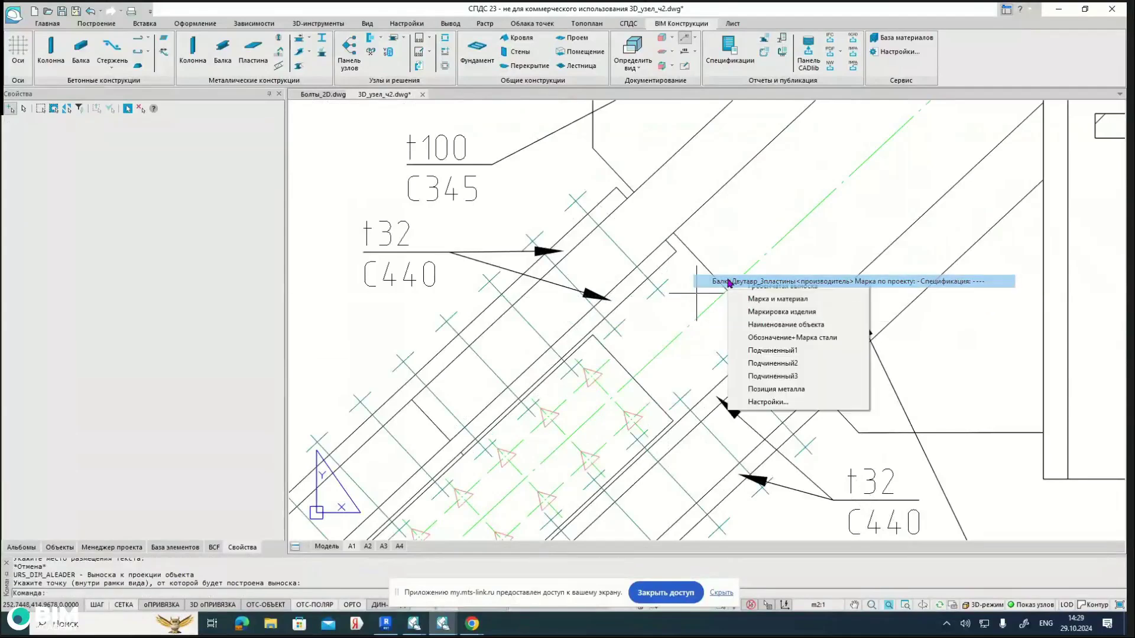
click(771, 363)
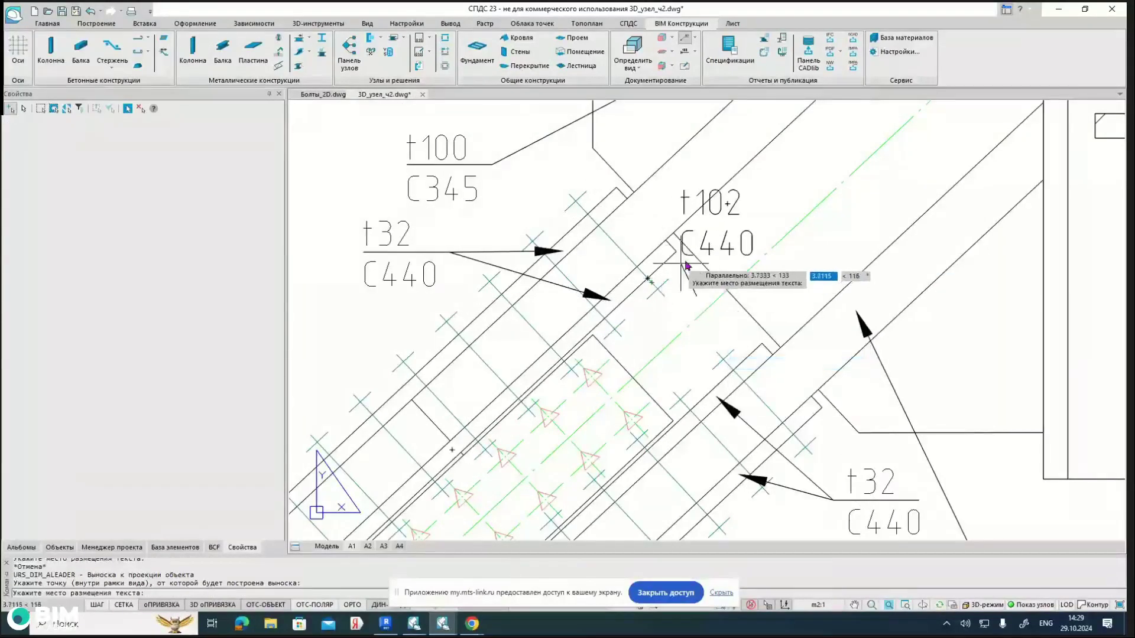
scroll(737, 297, down, 3)
middle_drag(814, 367, 758, 291)
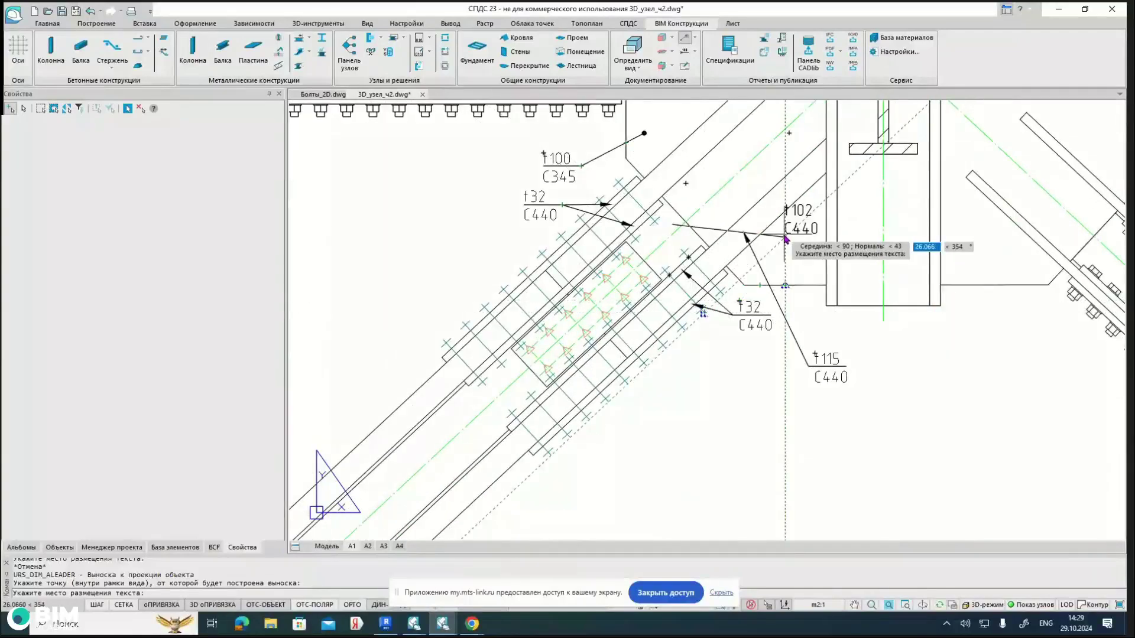
scroll(686, 290, up, 5)
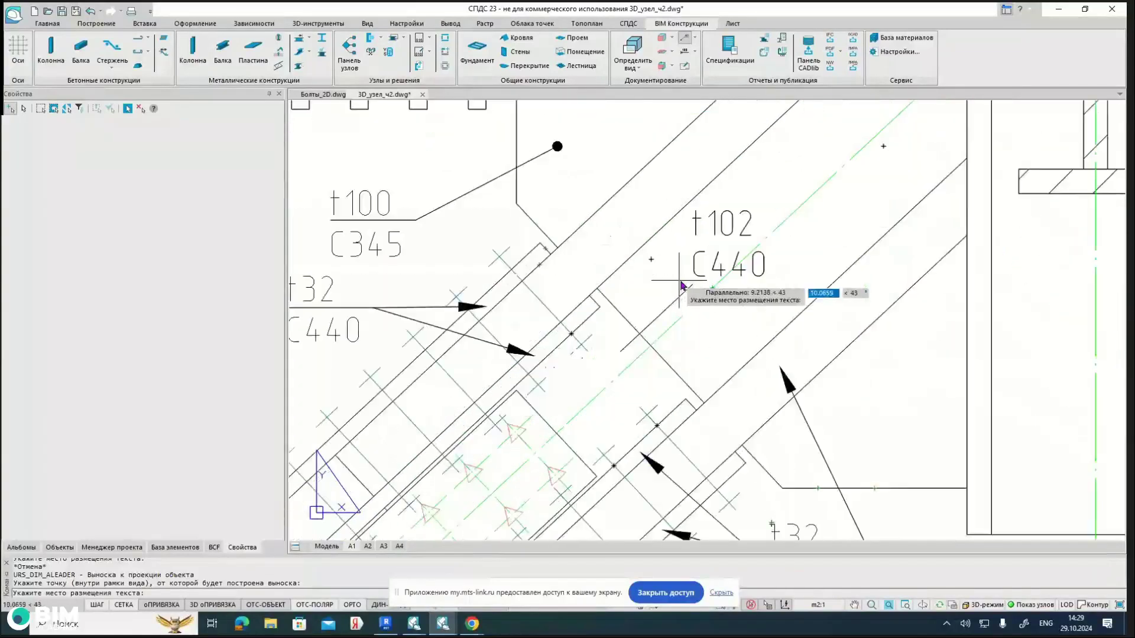
click(718, 354)
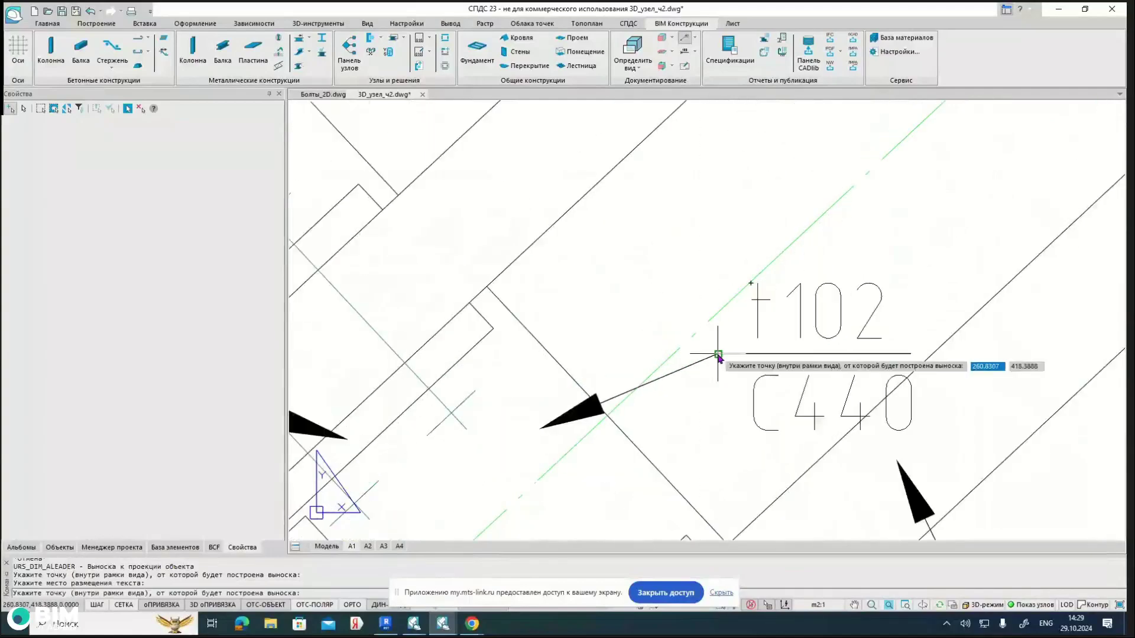
key(Escape)
key(Escape)
Step: Reposition the landing of the t102 C440 leader on the left brace beam's web
click(718, 354)
click(718, 355)
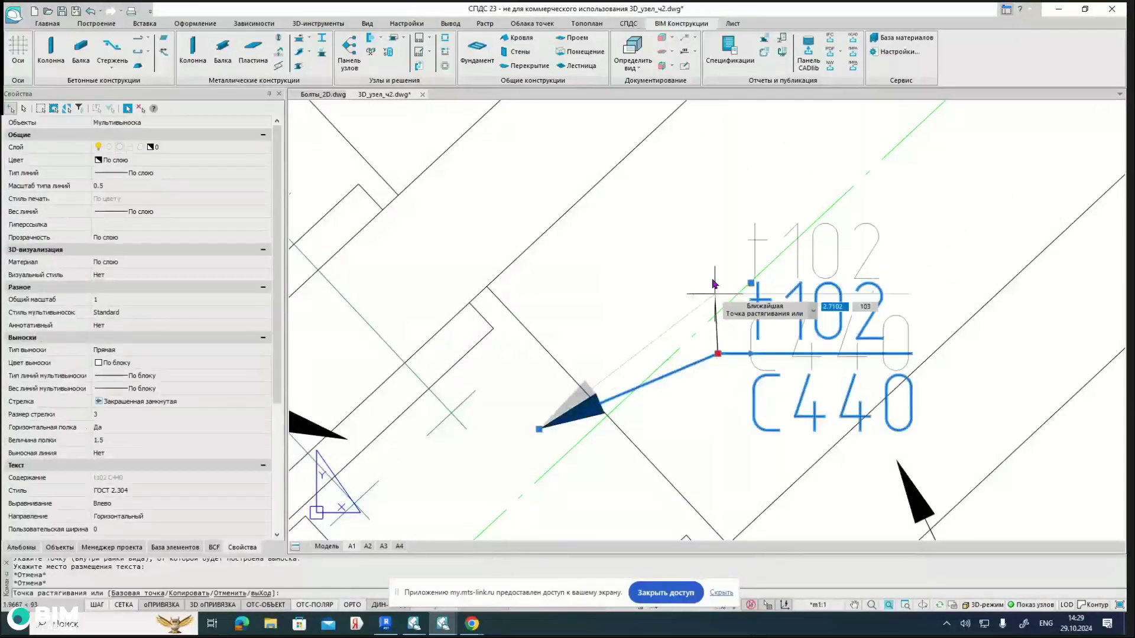